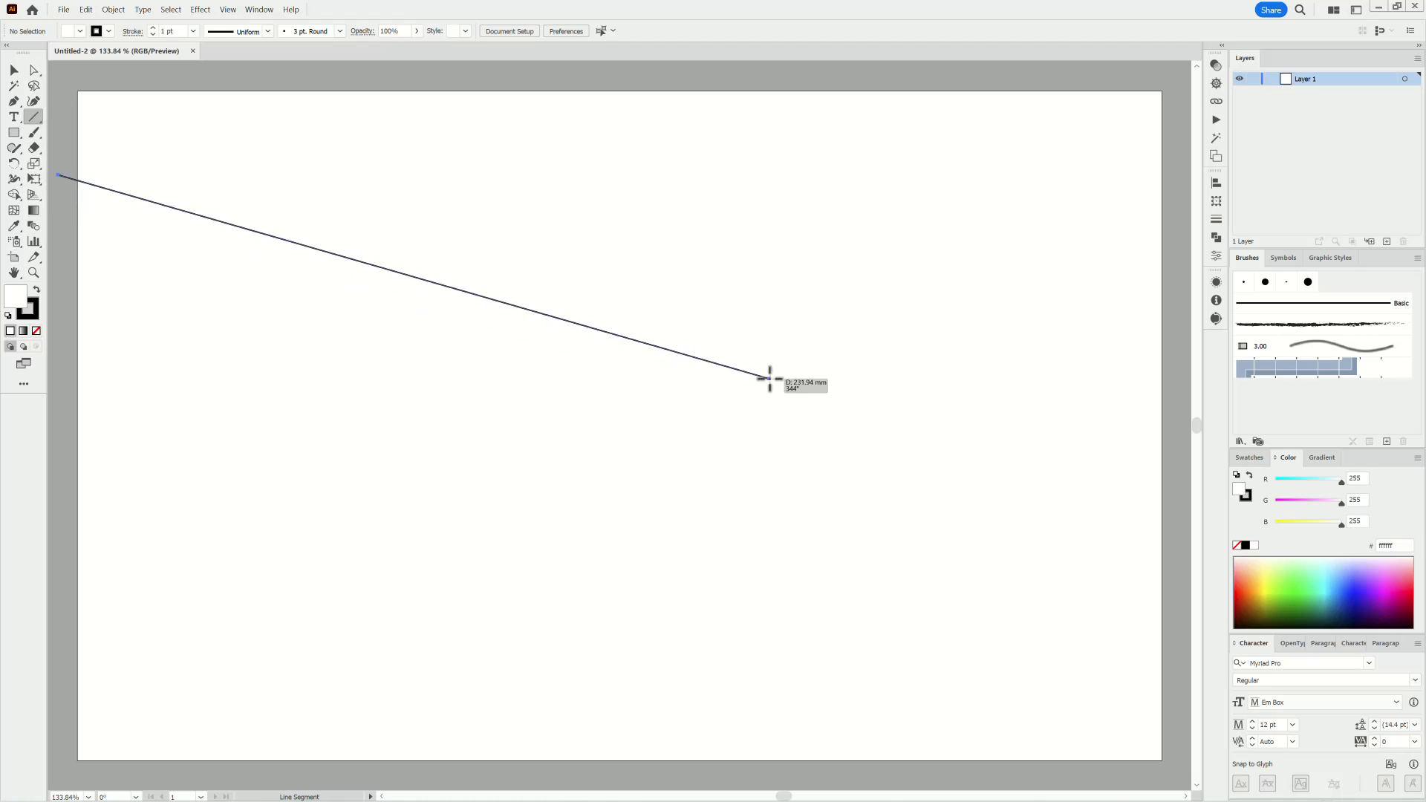
Step: Centre the horizontal line on the artboard and add a centred vertical line about 220 mm long
{"action": "left_click", "coordinate": [611, 30]}
{"action": "mouse_move", "coordinate": [412, 72]}
{"action": "left_mouse_down"}
{"action": "mouse_move", "coordinate": [427, 283]}
{"action": "mouse_move", "coordinate": [544, 774]}
{"action": "left_mouse_up"}
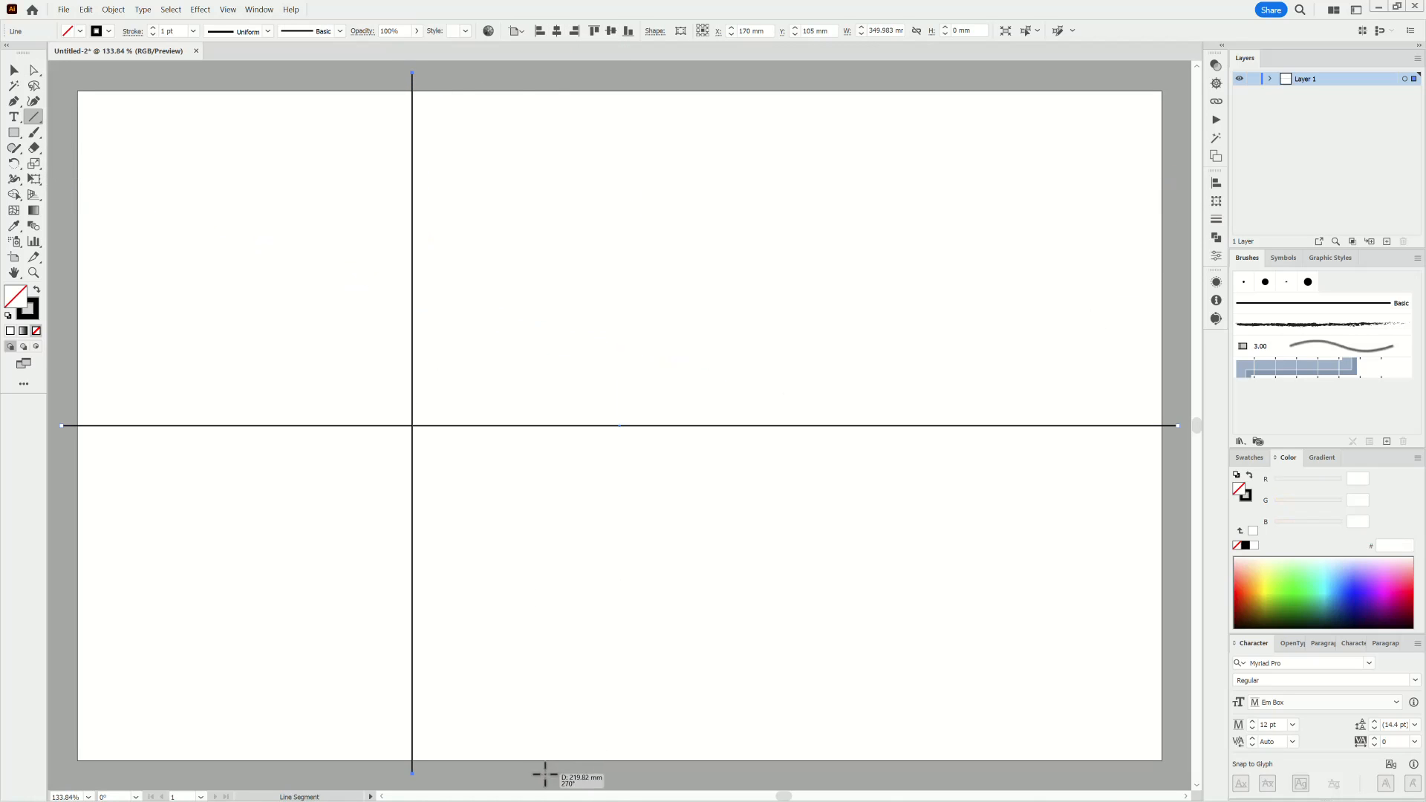
{"action": "left_click", "coordinate": [556, 30]}
Step: Paint a short curved brush stroke about 22 mm wide across the upper part of the vertical line
{"action": "left_click", "coordinate": [34, 133]}
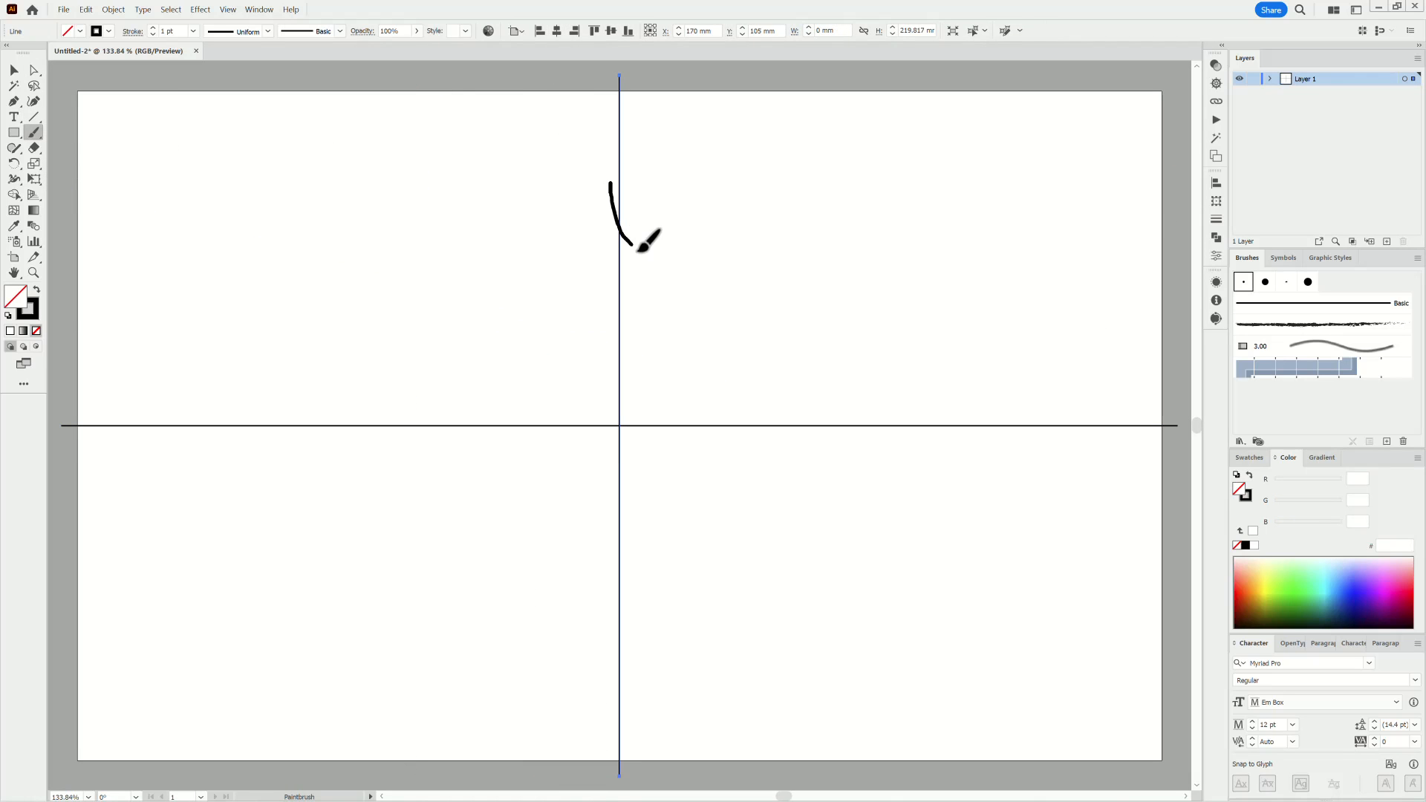
{"action": "left_click_drag", "start_coordinate": [637, 249], "coordinate": [681, 265]}
Step: Apply a Transform effect to all of Layer 1 with an 18° rotation and 19 copies
{"action": "left_click", "coordinate": [1404, 79]}
{"action": "left_click", "coordinate": [201, 10]}
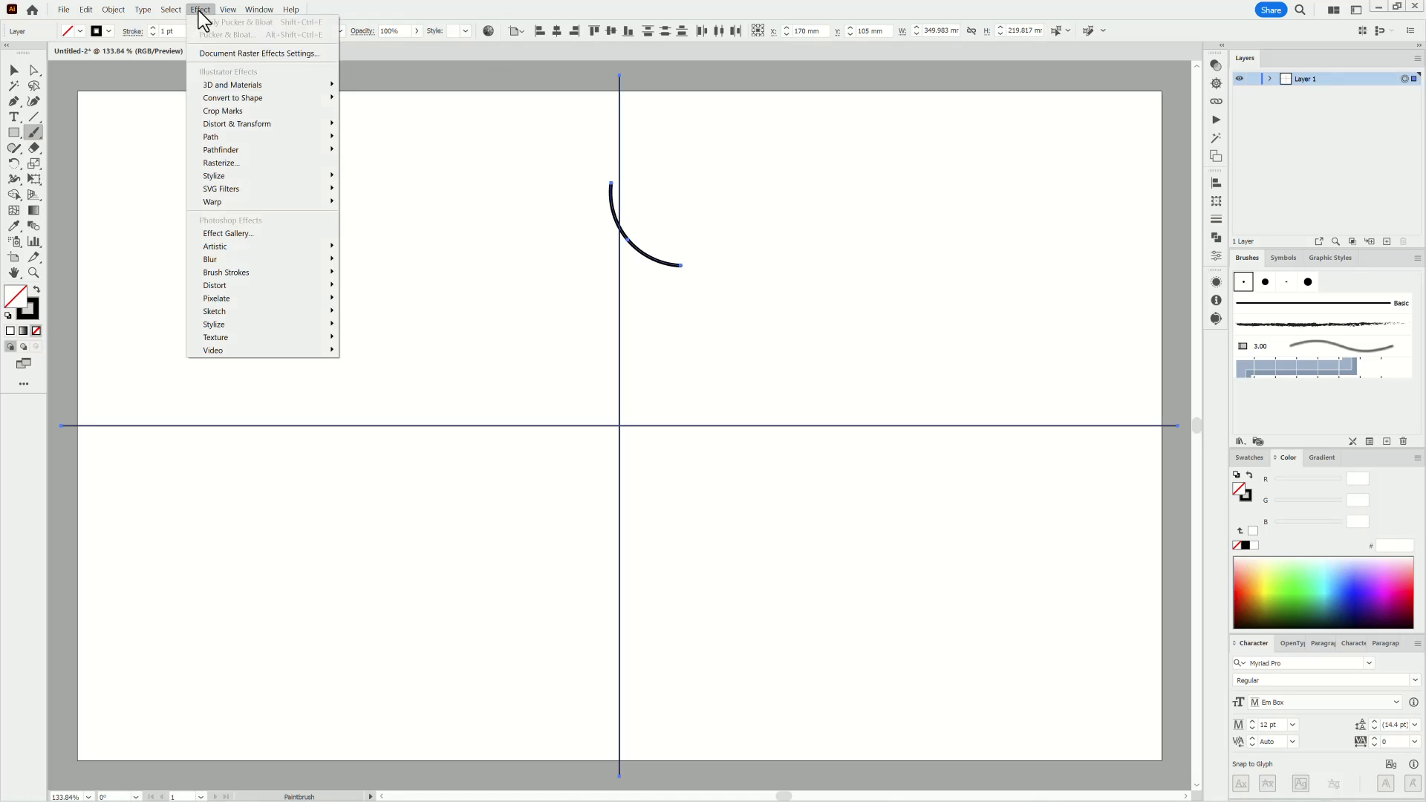
{"action": "mouse_move", "coordinate": [237, 121]}
{"action": "left_click", "coordinate": [386, 157]}
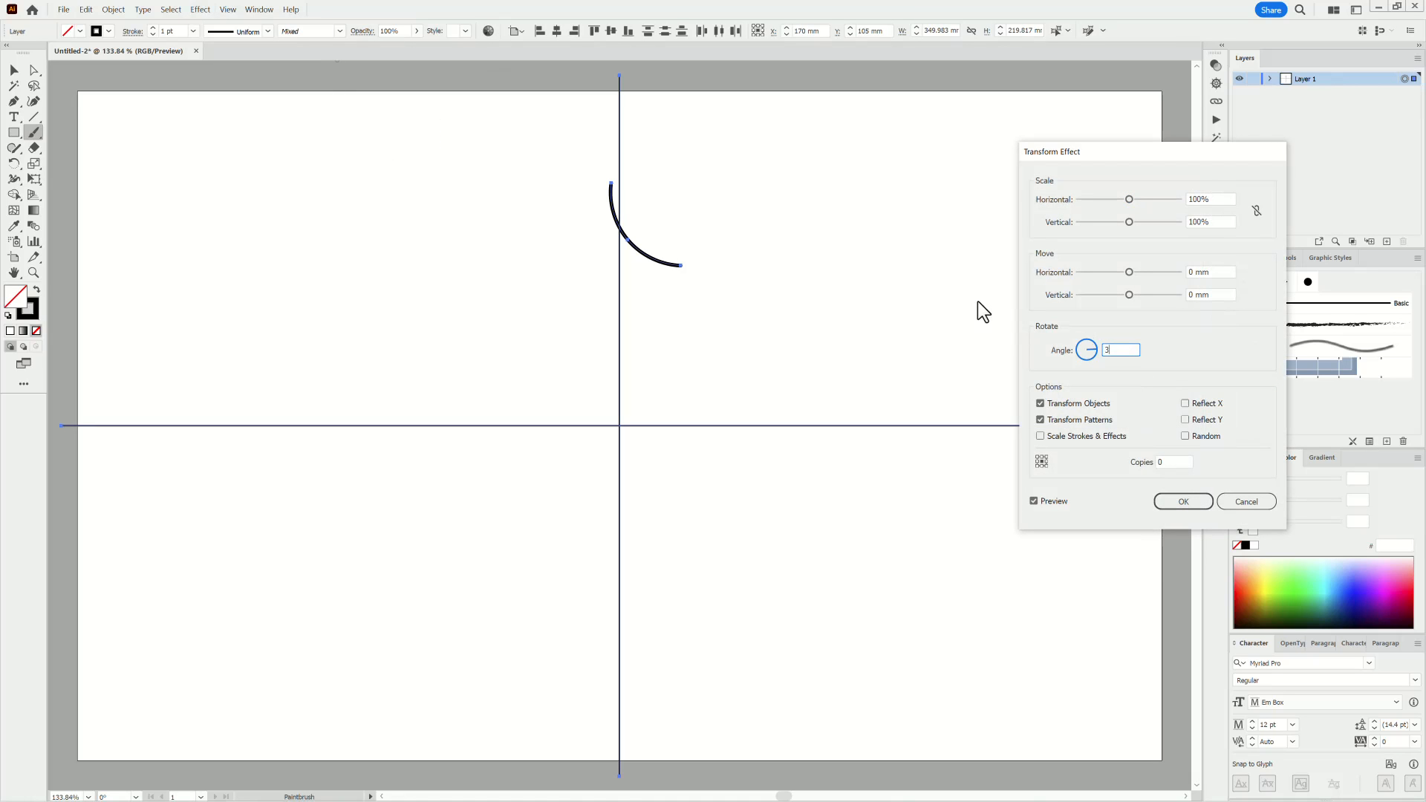
{"action": "left_click", "coordinate": [1171, 462]}
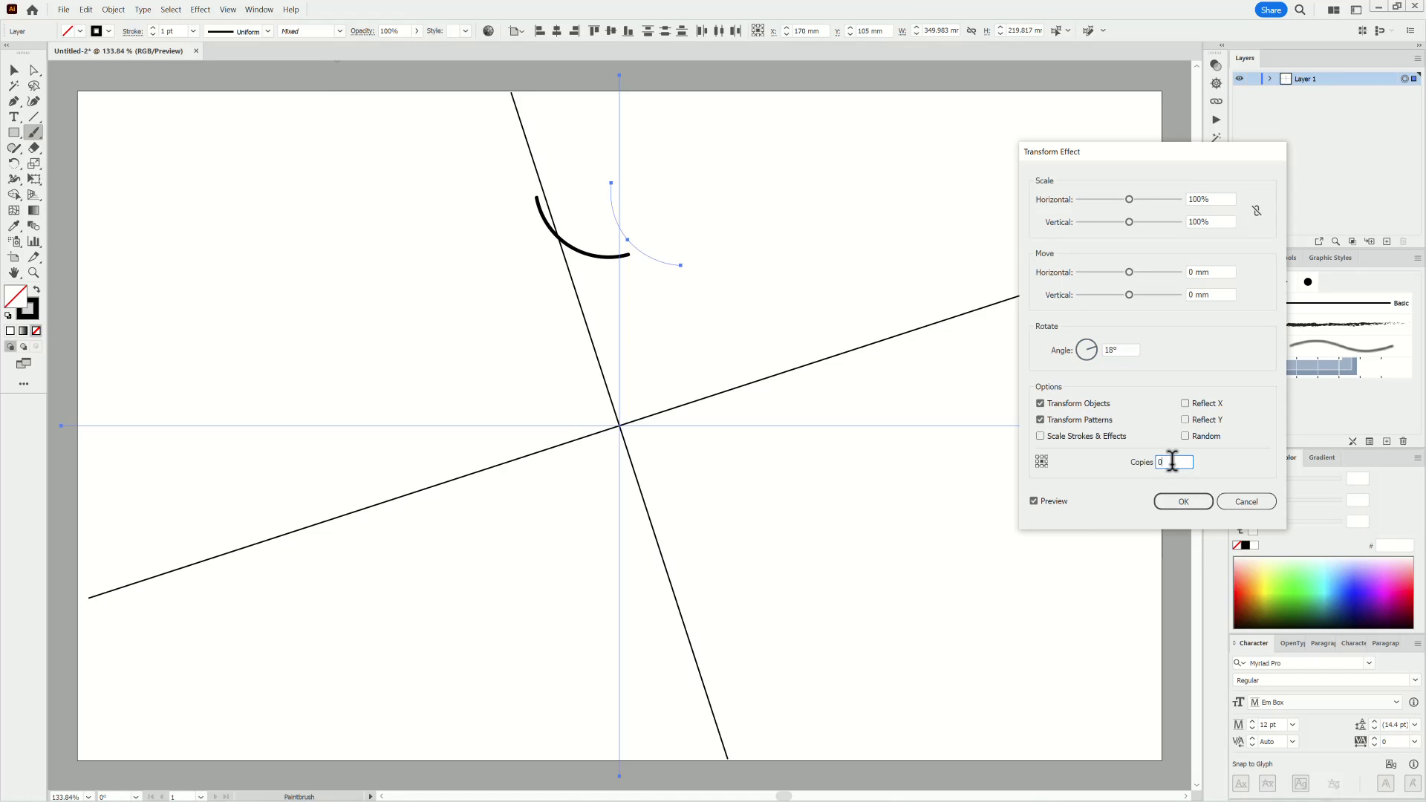
{"action": "key", "text": "Up"}
{"action": "key", "text": "Up"}
{"action": "key", "text": "Up"}
{"action": "key", "text": "Up"}
{"action": "key", "text": "Up"}
{"action": "key", "text": "Up"}
{"action": "key", "text": "Up"}
{"action": "key", "text": "Up"}
{"action": "key", "text": "Up"}
{"action": "key", "text": "Up"}
{"action": "key", "text": "Up"}
{"action": "key", "text": "Up"}
{"action": "key", "text": "Up"}
{"action": "key", "text": "Up"}
{"action": "key", "text": "Up"}
{"action": "key", "text": "Up"}
{"action": "key", "text": "Up"}
{"action": "key", "text": "Up"}
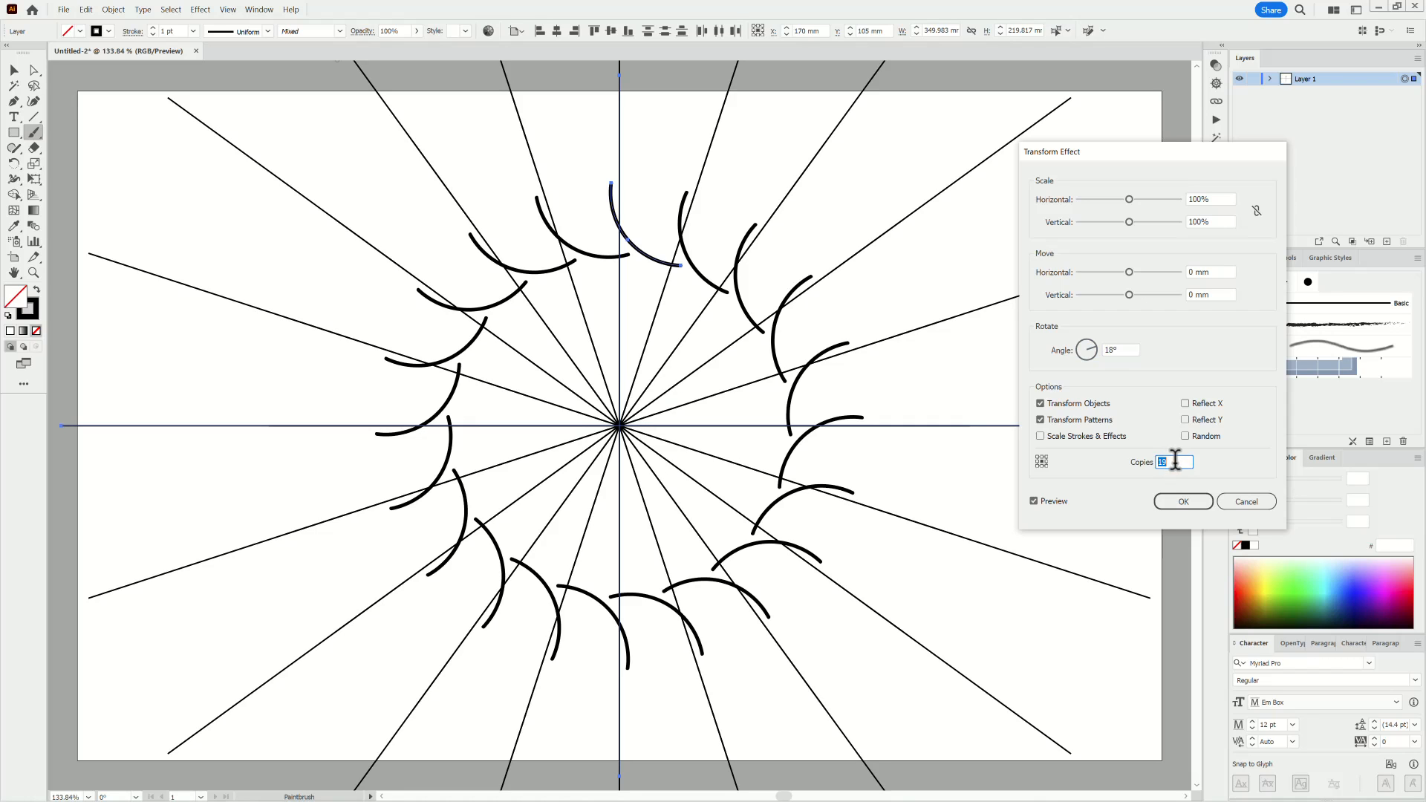
{"action": "left_click", "coordinate": [1182, 499]}
Step: Duplicate Layer 1 and hide the duplicate
{"action": "left_click_drag", "start_coordinate": [1307, 78], "coordinate": [1387, 242]}
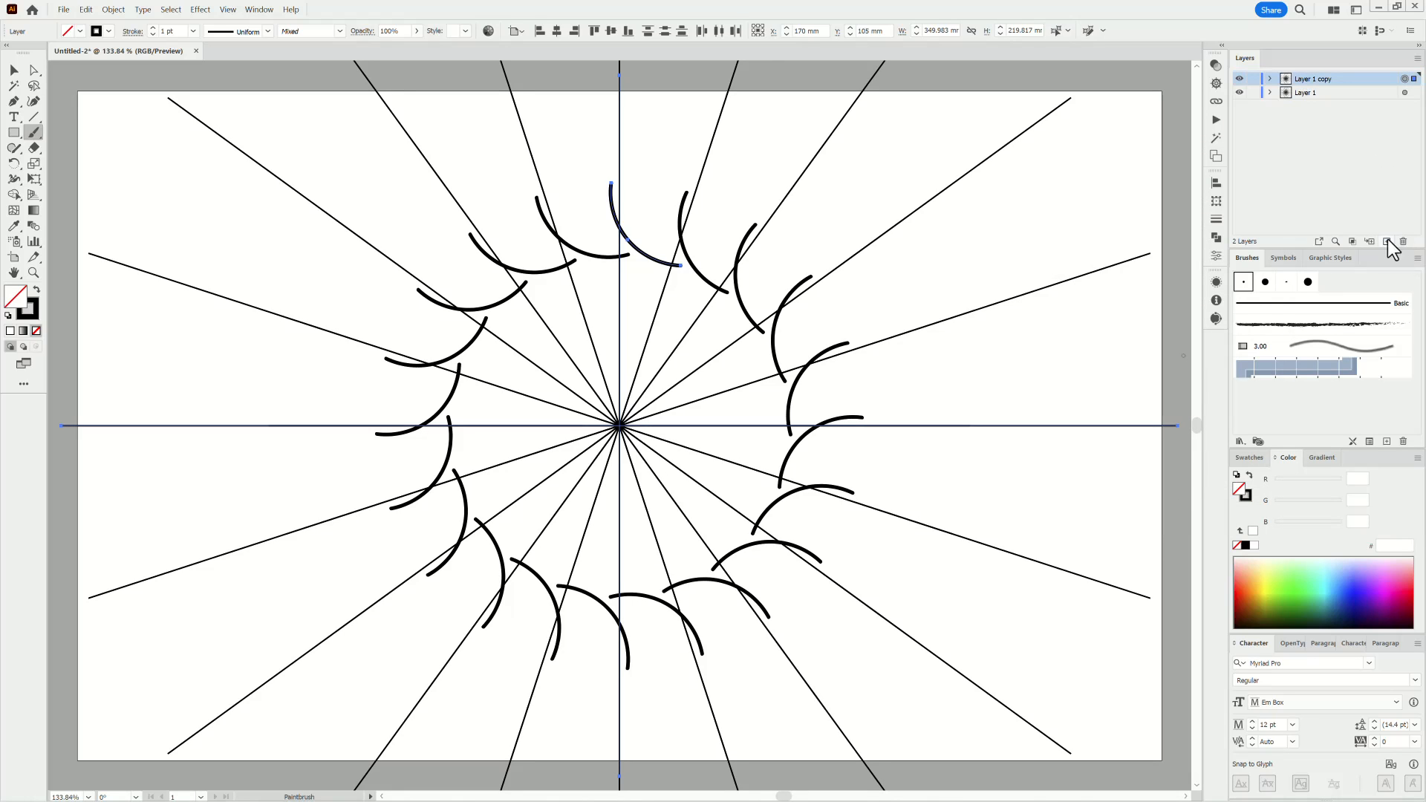
{"action": "left_click", "coordinate": [1239, 79]}
Step: Cut the painted curve from the original Layer 1, leaving its radial lines
{"action": "left_click_drag", "start_coordinate": [33, 69], "coordinate": [65, 87]}
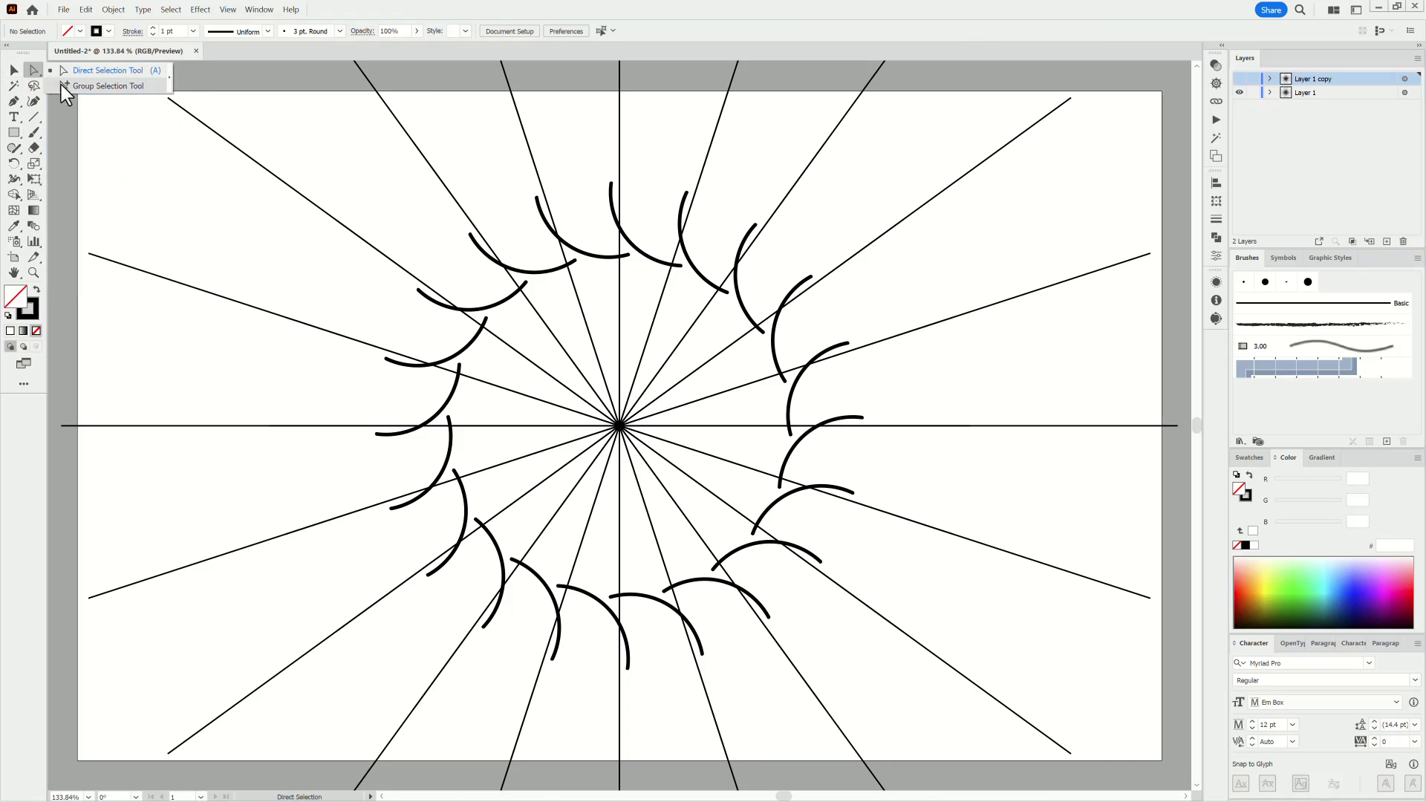
{"action": "left_click", "coordinate": [646, 228]}
{"action": "left_click", "coordinate": [86, 9]}
{"action": "left_click", "coordinate": [99, 56]}
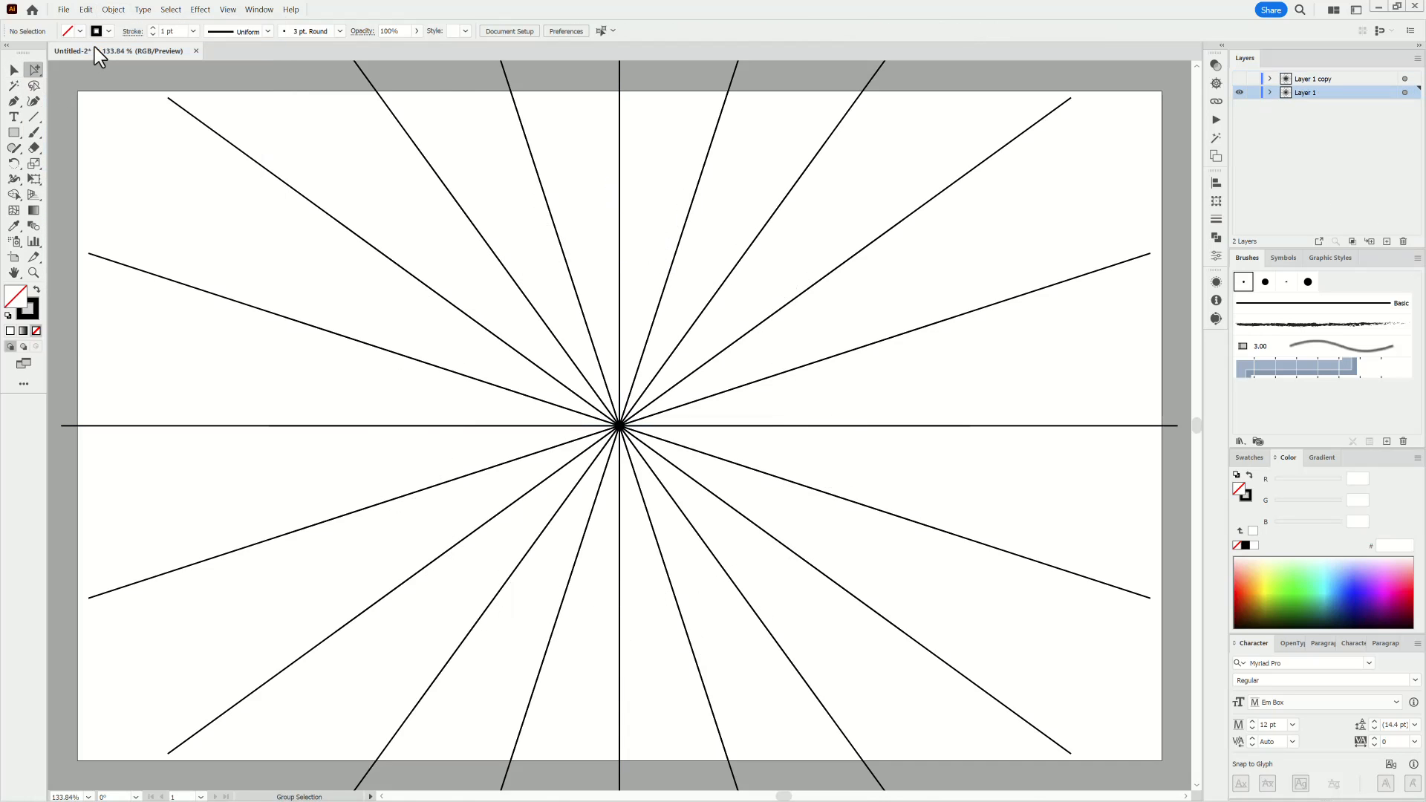
Step: Expand the appearance of everything in Layer 1 into individual radial lines
{"action": "left_click", "coordinate": [1403, 93]}
{"action": "left_click", "coordinate": [113, 9]}
{"action": "left_click", "coordinate": [149, 158]}
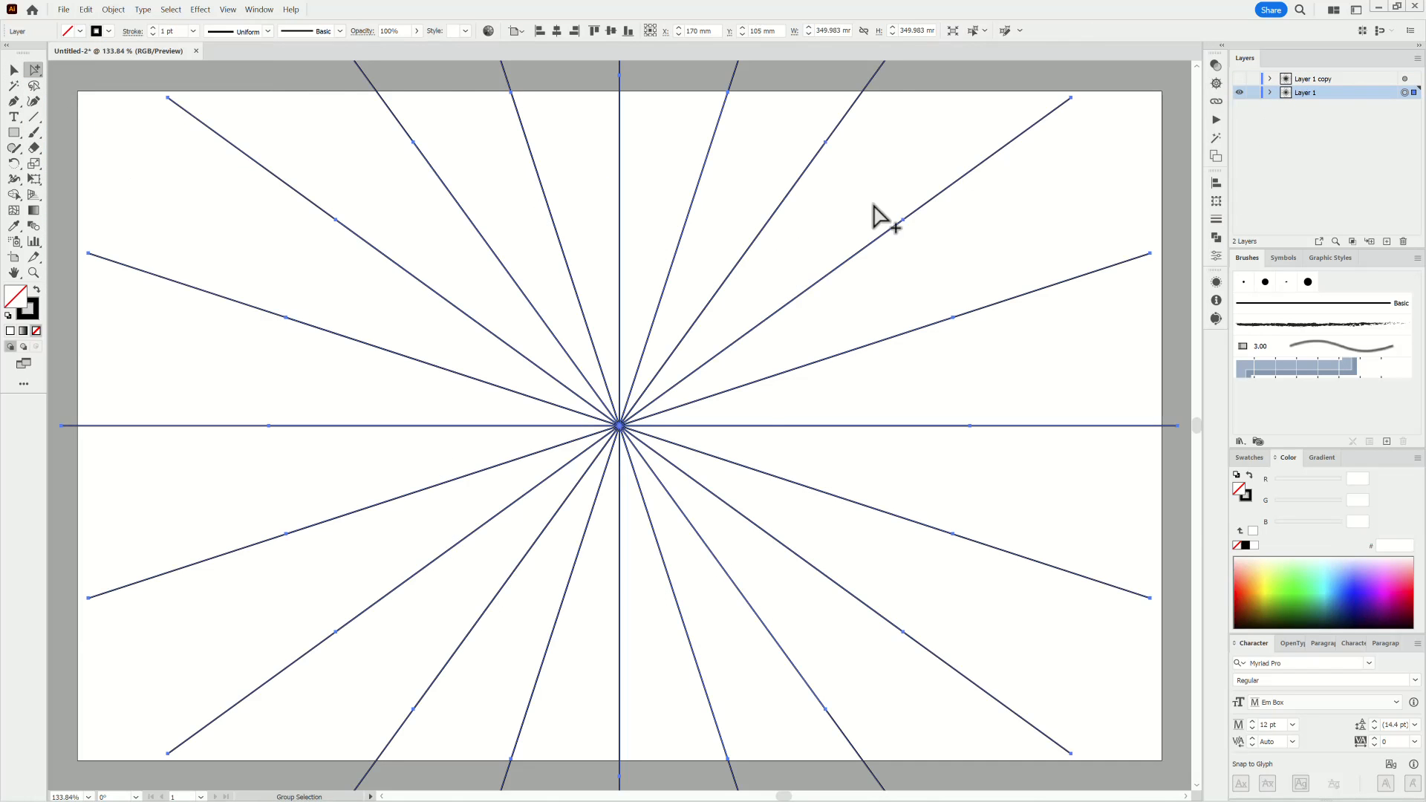
Step: Draw a rectangle about 108 × 95 mm with its lower-left corner just beyond the centre of the rays
{"action": "left_click_drag", "start_coordinate": [672, 222], "coordinate": [735, 372]}
{"action": "left_click_drag", "start_coordinate": [854, 397], "coordinate": [810, 415]}
{"action": "left_click_drag", "start_coordinate": [817, 425], "coordinate": [695, 334]}
{"action": "left_click_drag", "start_coordinate": [696, 333], "coordinate": [794, 408]}
{"action": "left_click_drag", "start_coordinate": [586, 338], "coordinate": [584, 306]}
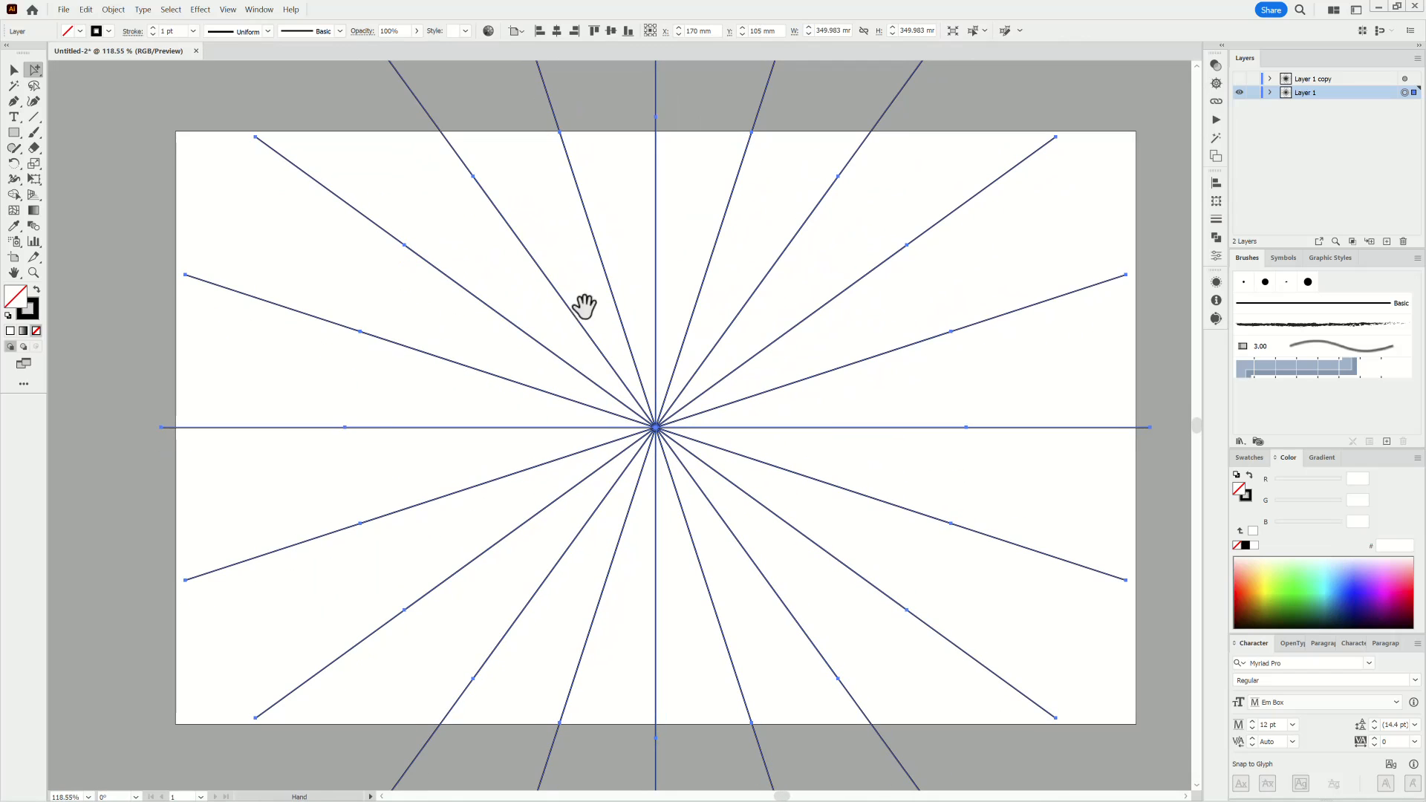
{"action": "mouse_move", "coordinate": [642, 167]}
{"action": "left_mouse_down"}
{"action": "mouse_move", "coordinate": [795, 376]}
{"action": "mouse_move", "coordinate": [945, 434]}
{"action": "left_mouse_up"}
Step: Align the rectangle's two left corner points horizontally with the centre of the artboard
{"action": "key", "text": "a"}
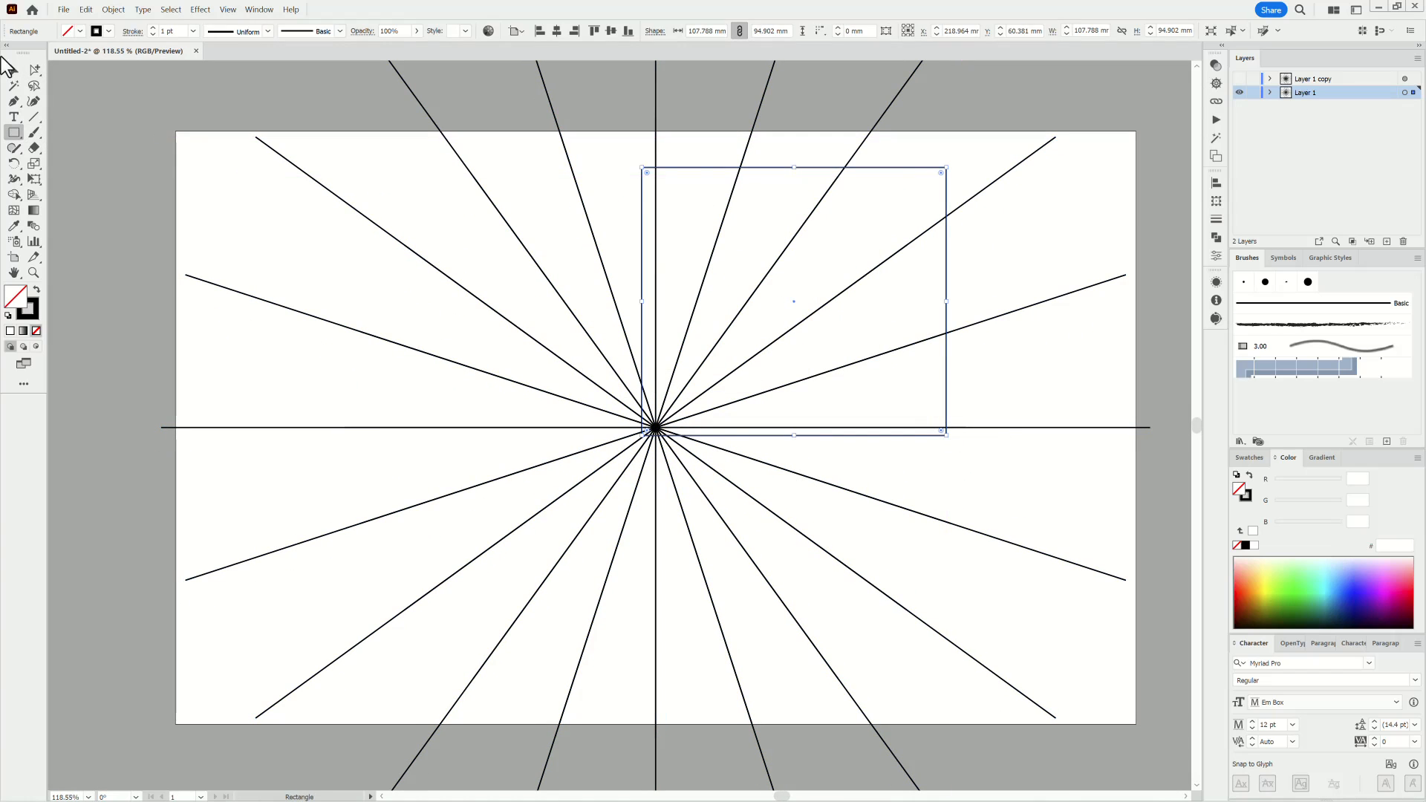
{"action": "left_click", "coordinate": [642, 167]}
{"action": "left_click", "coordinate": [642, 435], "text": "alt"}
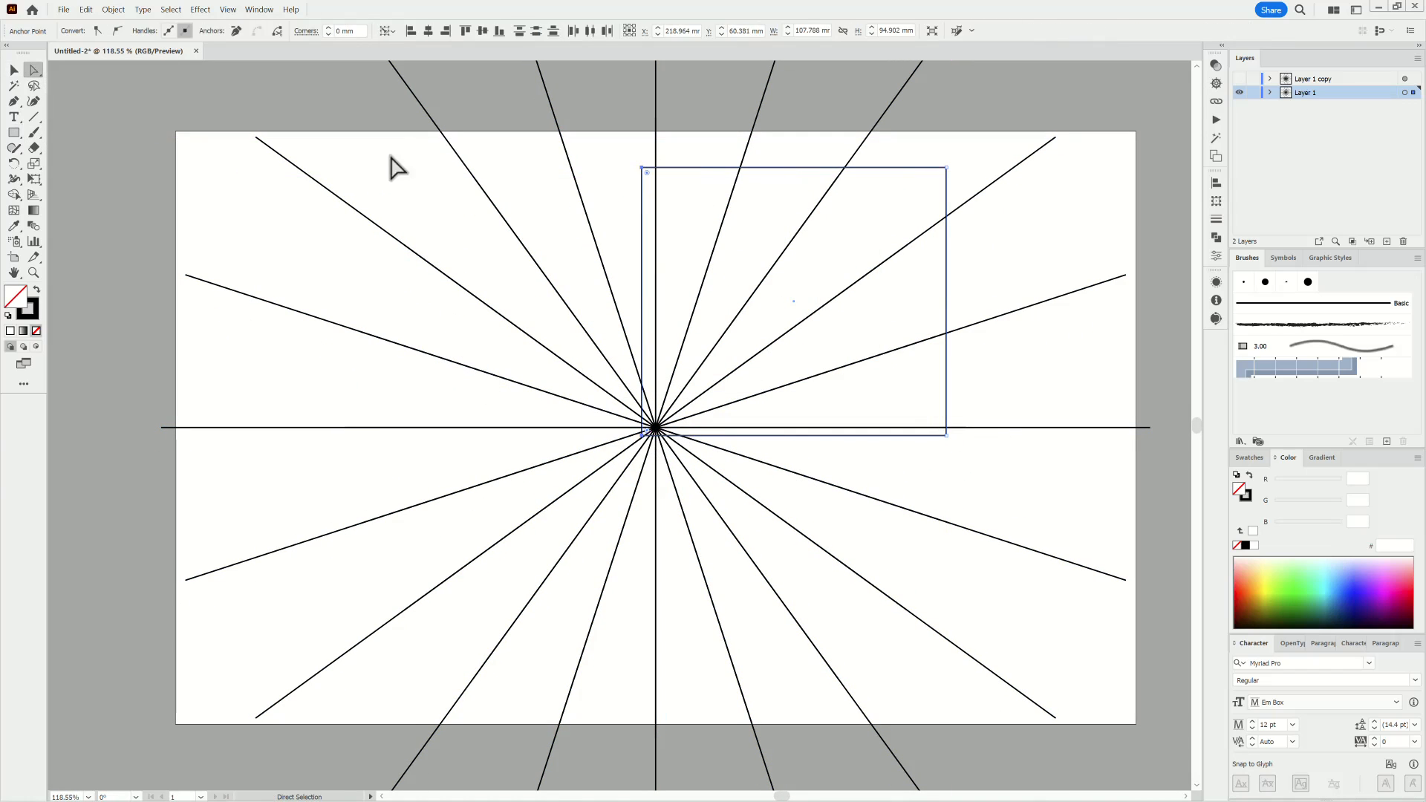
{"action": "left_click", "coordinate": [400, 75]}
{"action": "left_click", "coordinate": [427, 30]}
Step: Align the rectangle's bottom corner points with the artboard's vertical centre and remove its lower-right anchor point
{"action": "left_click", "coordinate": [945, 435]}
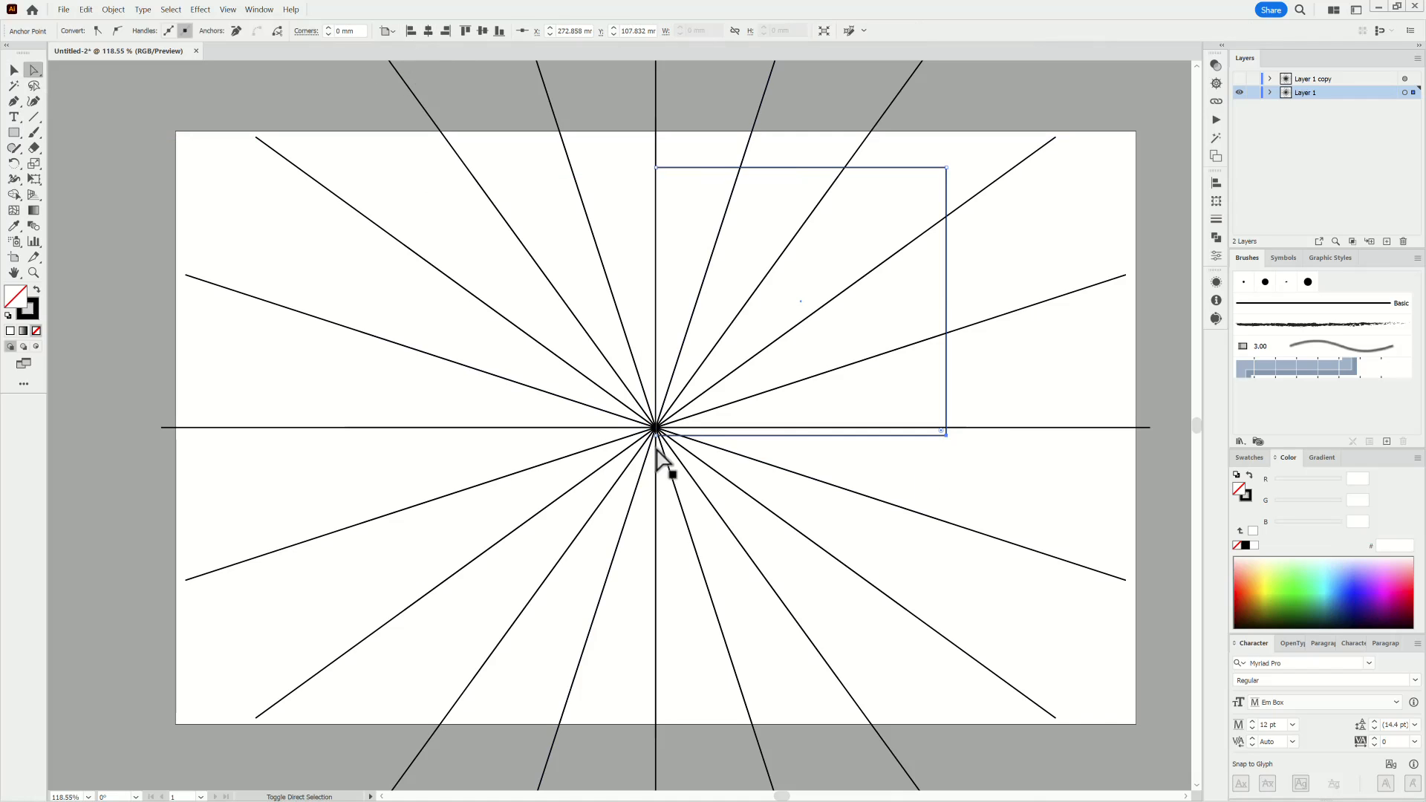
{"action": "left_click", "coordinate": [388, 31]}
{"action": "left_click", "coordinate": [416, 70]}
{"action": "left_click", "coordinate": [481, 30]}
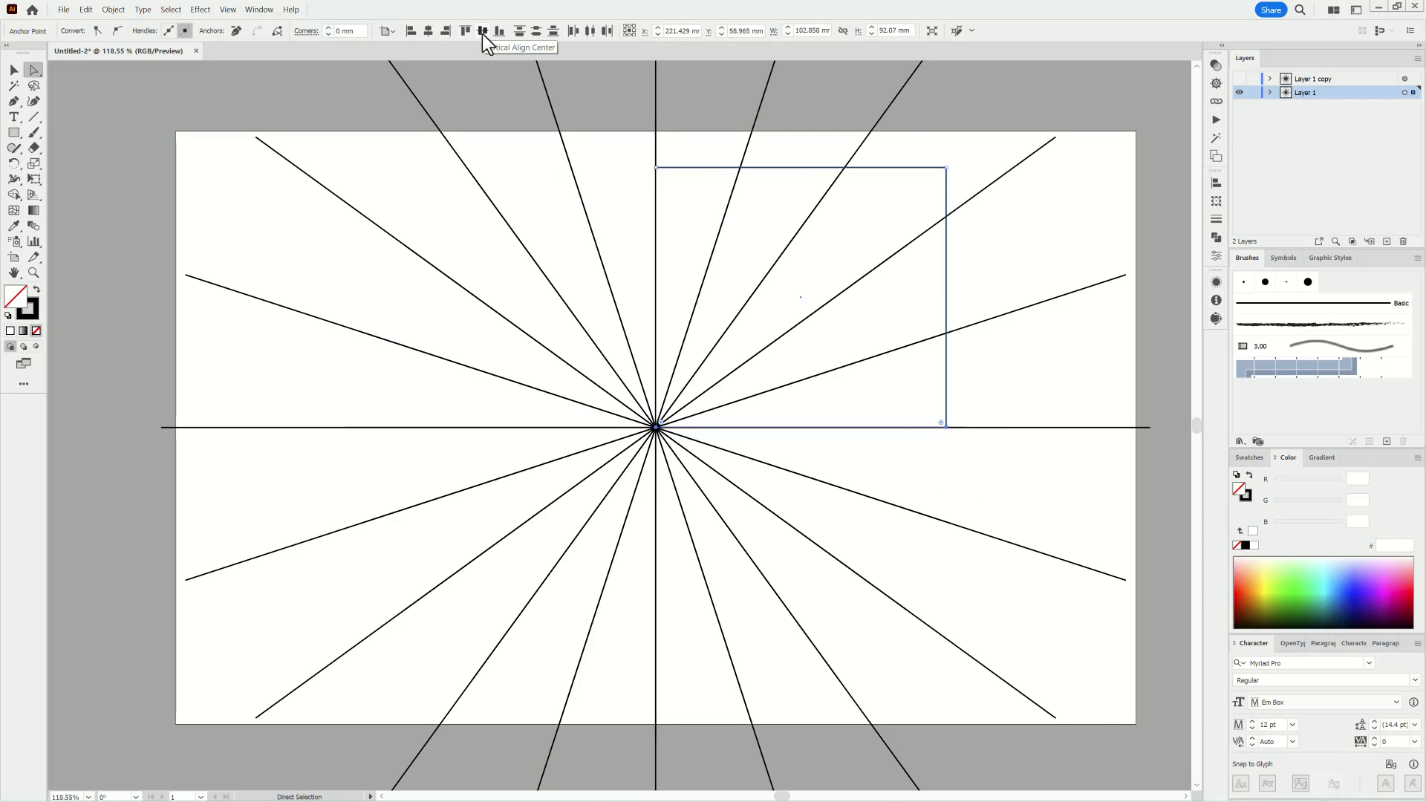
{"action": "left_click", "coordinate": [236, 31]}
Step: Move the triangle's upper-right corner precisely onto the first ray clockwise from the vertical line
{"action": "left_click_drag", "start_coordinate": [945, 168], "coordinate": [764, 172]}
{"action": "scroll", "coordinate": [763, 171], "scroll_direction": "up", "scroll_amount": 8}
{"action": "left_click_drag", "start_coordinate": [834, 334], "coordinate": [938, 455]}
{"action": "left_click", "coordinate": [228, 9]}
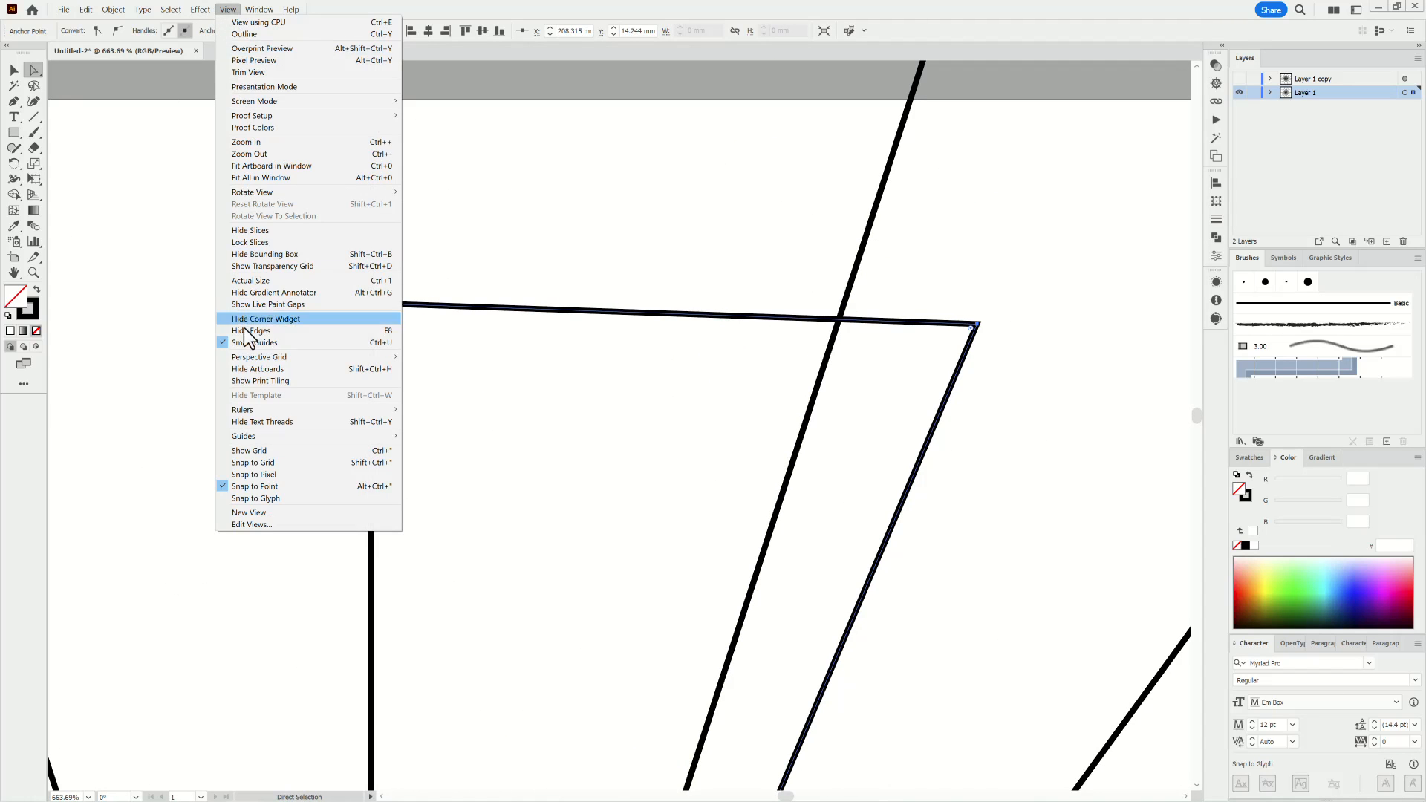
{"action": "left_click", "coordinate": [549, 9]}
{"action": "left_click_drag", "start_coordinate": [978, 334], "coordinate": [944, 451]}
{"action": "left_click_drag", "start_coordinate": [819, 358], "coordinate": [846, 304]}
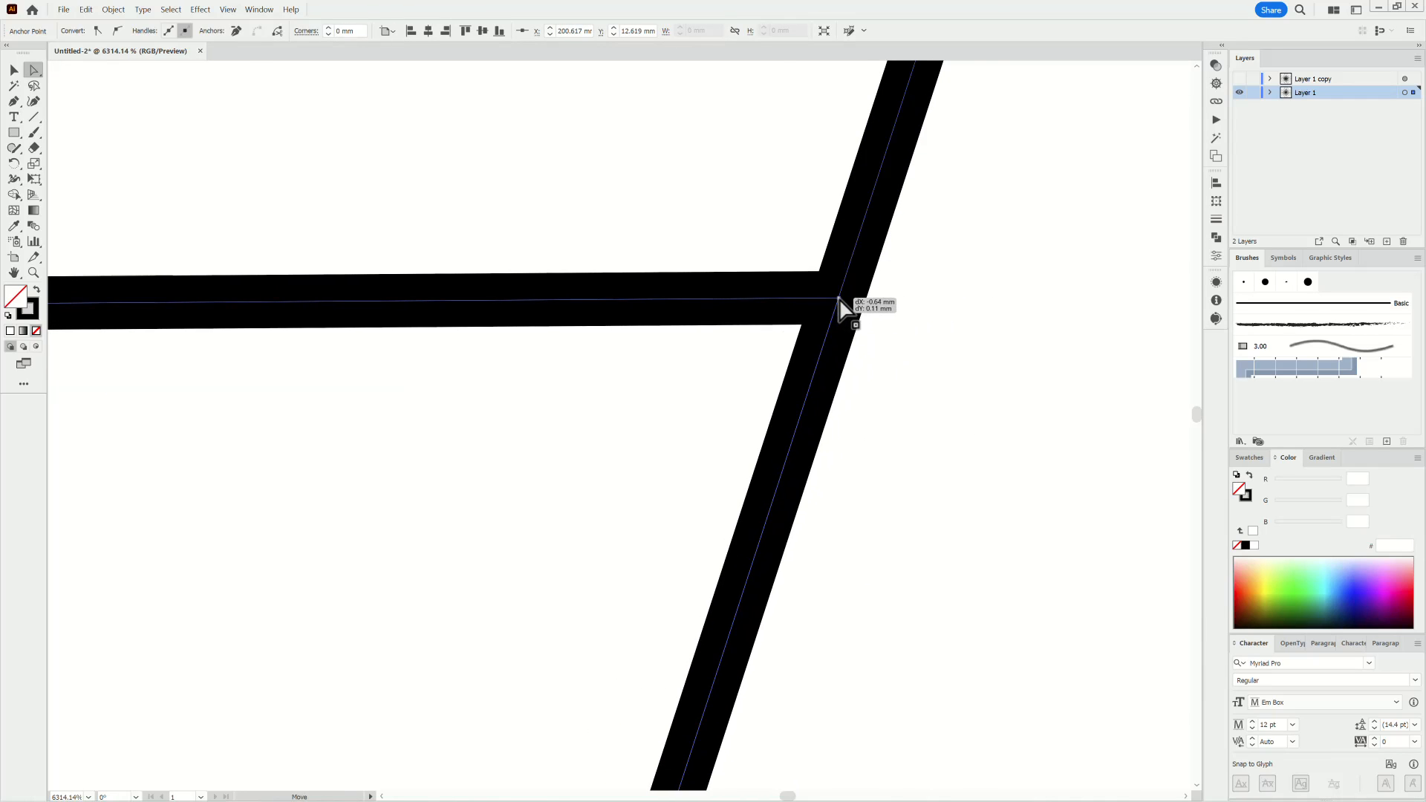
Step: Select the whole triangular wedge and cut it from Layer 1
{"action": "key", "text": "ctrl+minus"}
{"action": "key", "text": "ctrl+minus"}
{"action": "key", "text": "ctrl+minus"}
{"action": "key", "text": "ctrl+minus"}
{"action": "key", "text": "ctrl+minus"}
{"action": "key", "text": "ctrl+minus"}
{"action": "key", "text": "ctrl+minus"}
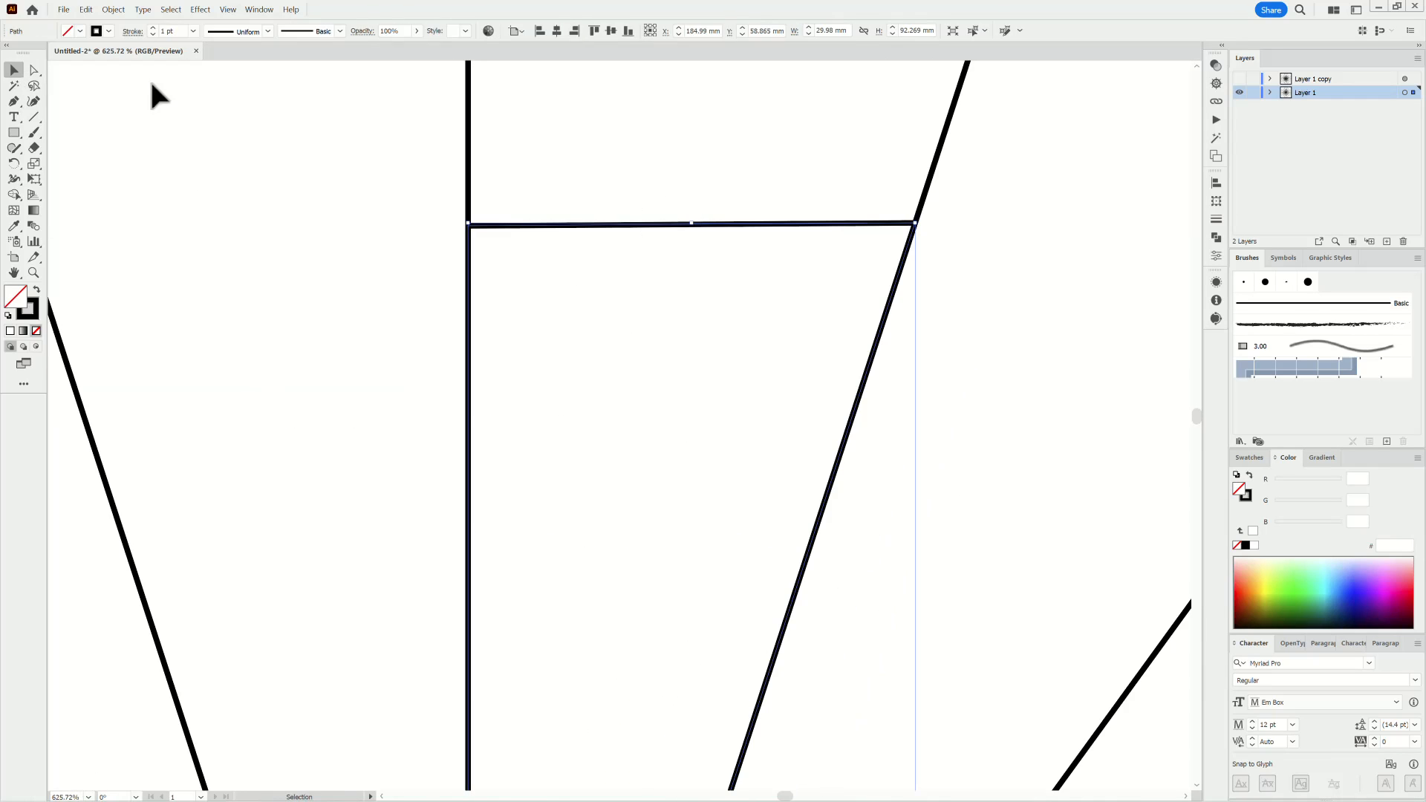
{"action": "left_click", "coordinate": [87, 10]}
{"action": "left_click", "coordinate": [104, 53]}
Step: Hide Layer 1 and show Layer 1 copy with the artboard fitted to the window
{"action": "left_click", "coordinate": [1239, 92]}
{"action": "left_click", "coordinate": [1240, 79]}
{"action": "key", "text": "ctrl+0"}
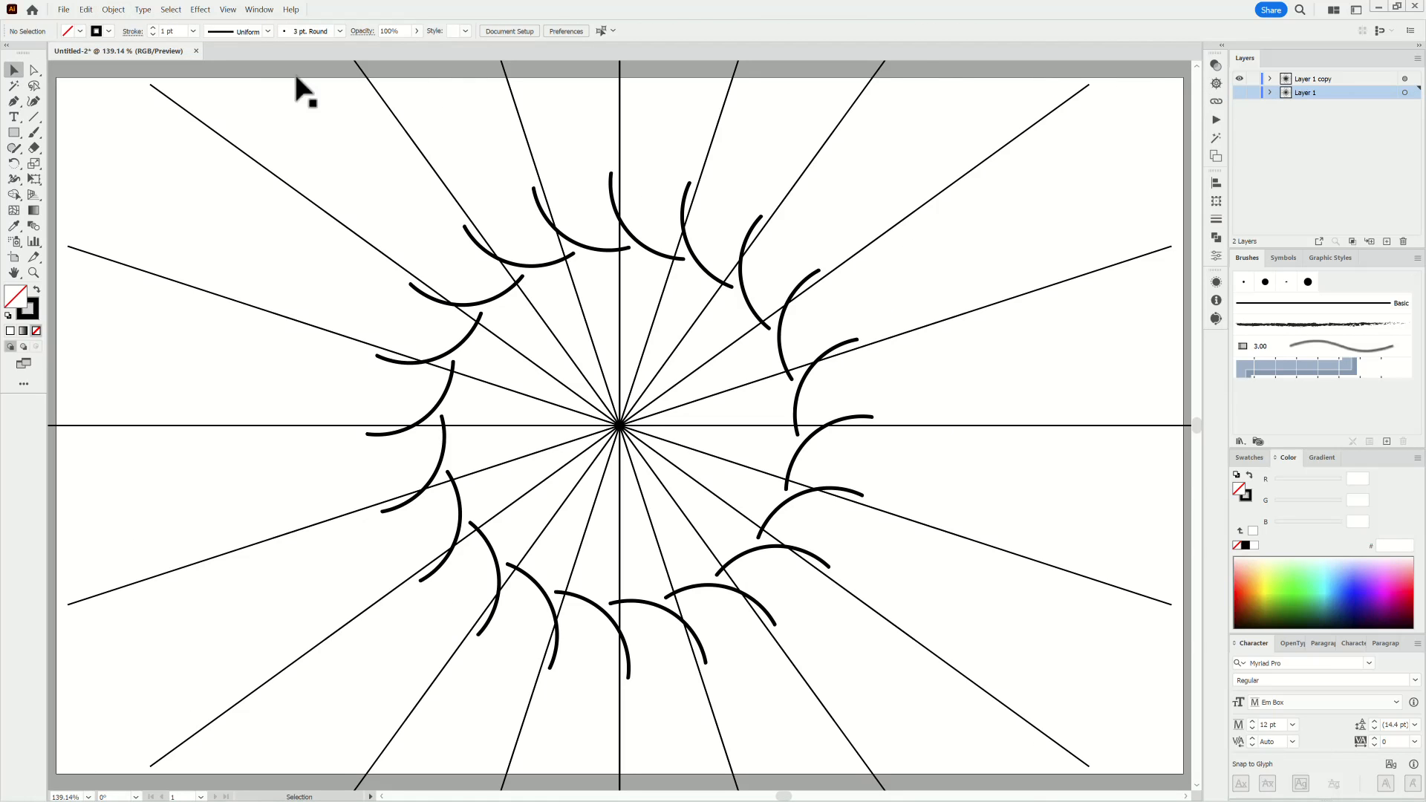
Step: Paste the cut wedge in place into Layer 1 copy and expand that layer's contents
{"action": "left_click", "coordinate": [86, 9]}
{"action": "left_click", "coordinate": [112, 107]}
{"action": "left_click", "coordinate": [836, 424]}
{"action": "left_click", "coordinate": [1347, 77]}
{"action": "left_click", "coordinate": [86, 9]}
{"action": "left_click", "coordinate": [99, 115]}
{"action": "left_click", "coordinate": [1271, 79]}
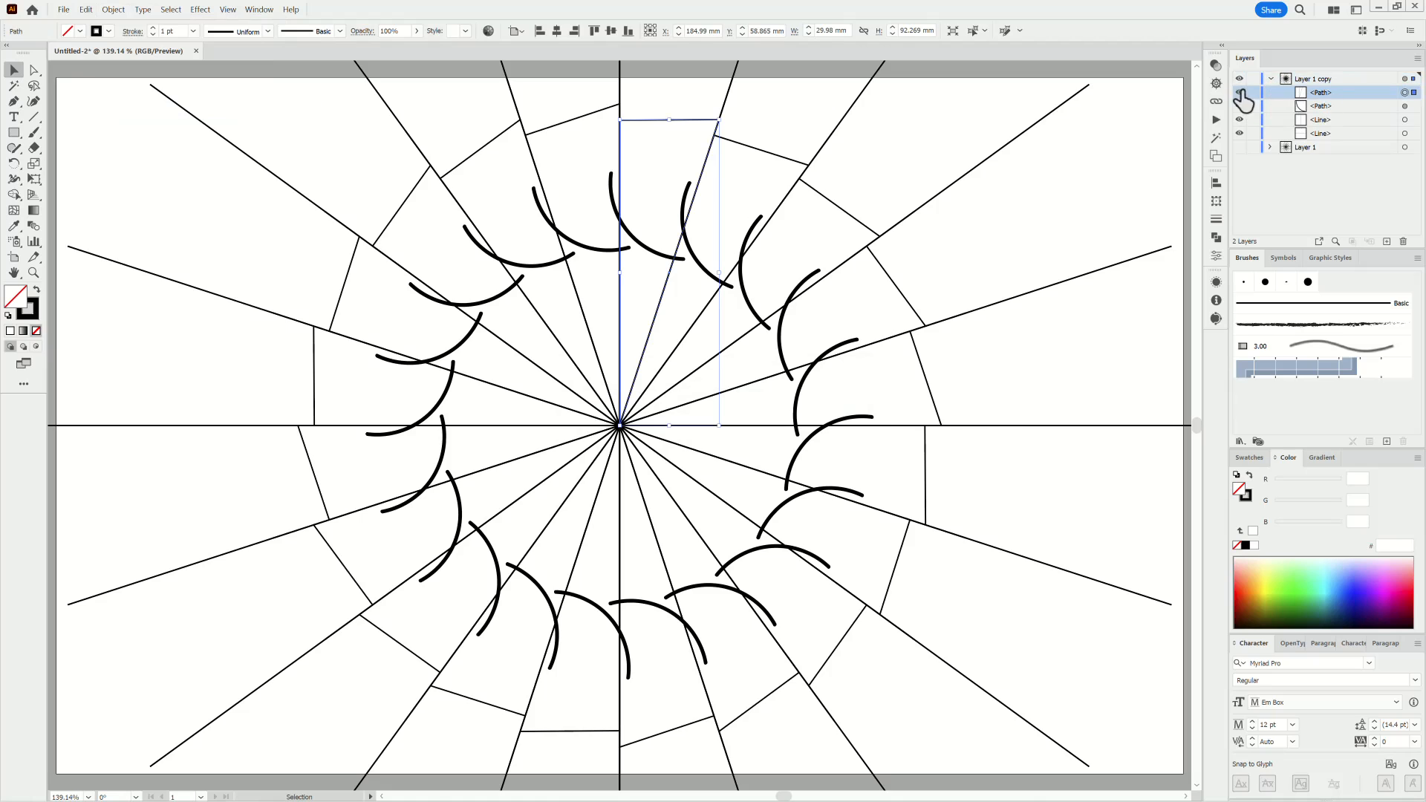
Step: Turn the wedge into a clipping mask for the whole of Layer 1 copy
{"action": "left_click", "coordinate": [1317, 89]}
{"action": "left_click", "coordinate": [171, 10]}
{"action": "left_click", "coordinate": [174, 9]}
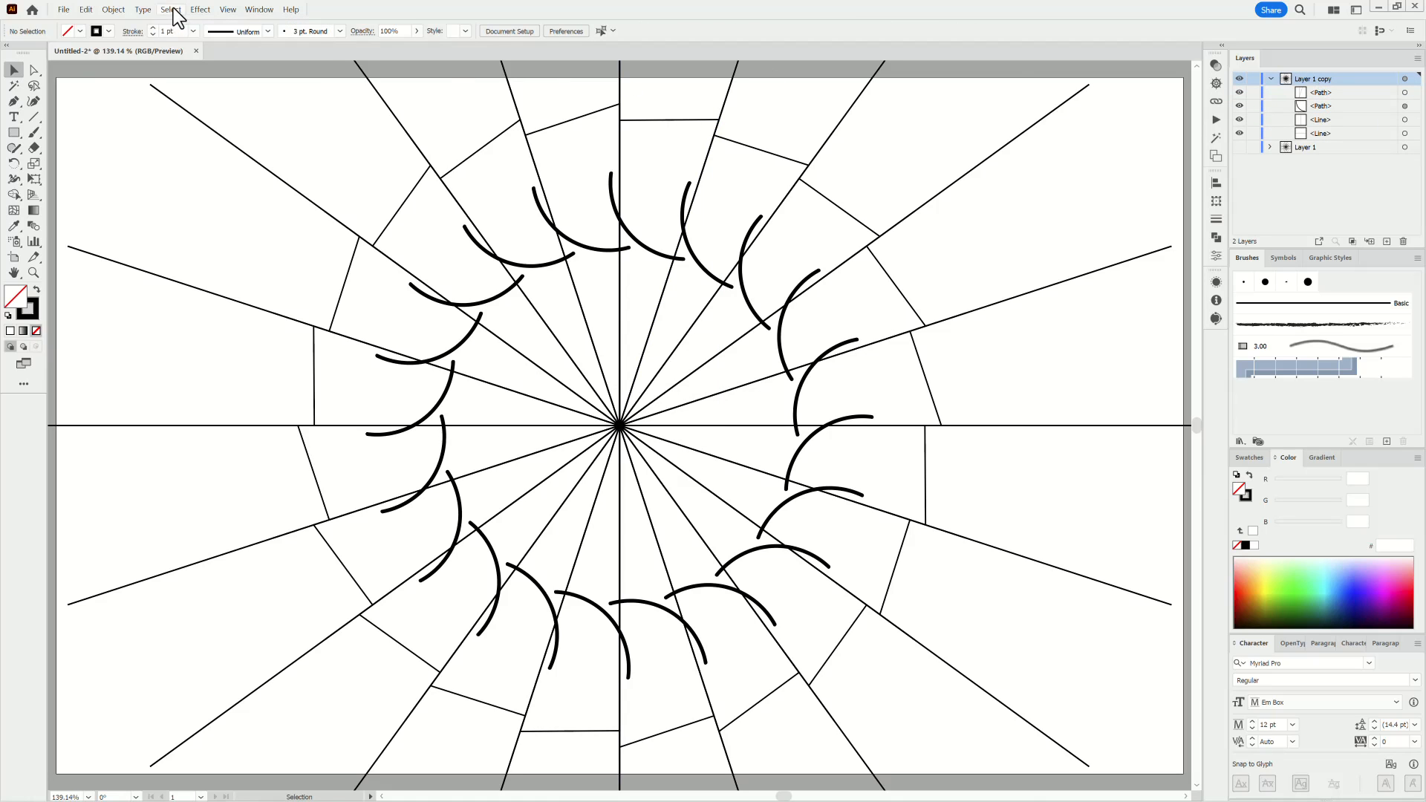
{"action": "left_click", "coordinate": [1351, 241]}
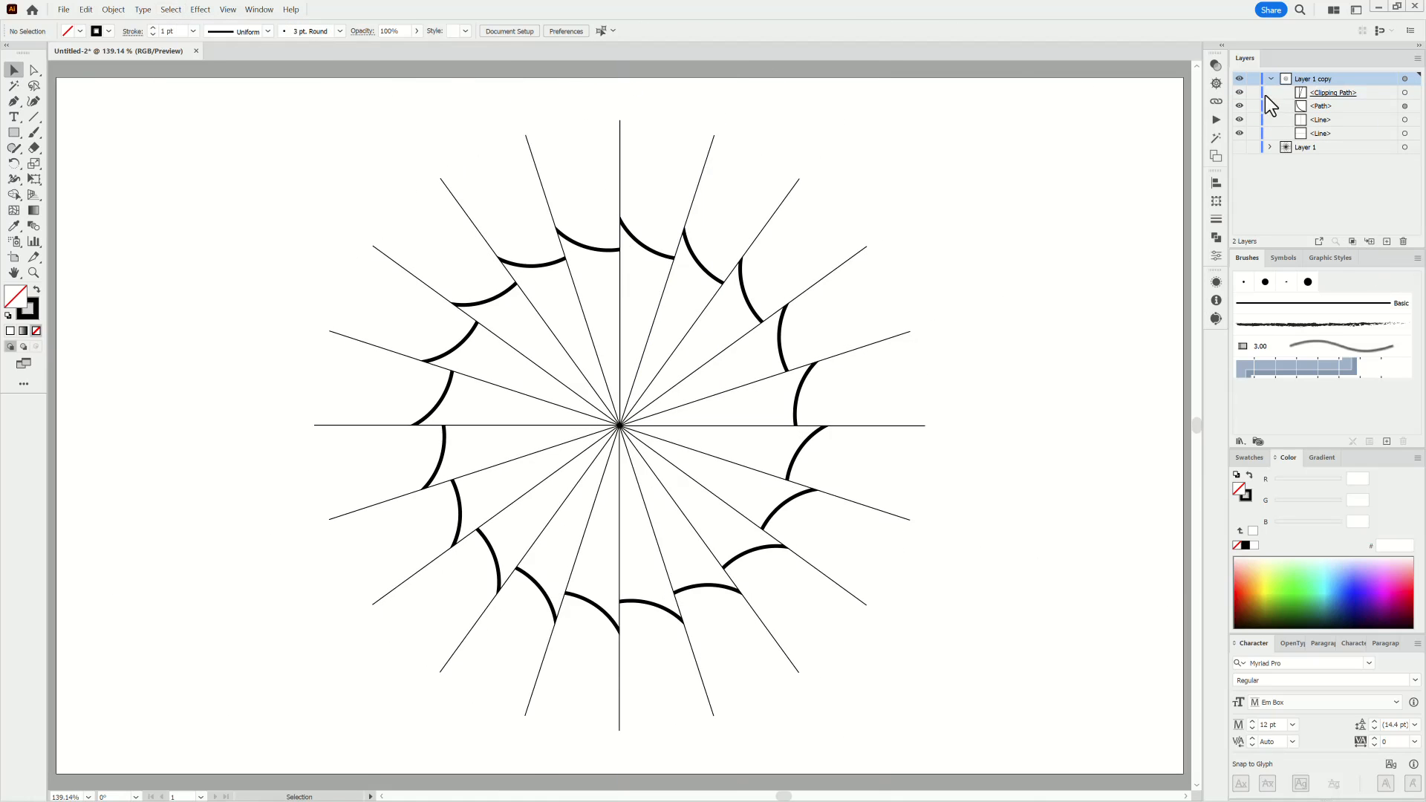
Step: Lock the clipping path and both lines in Layer 1 copy, and hide the two lines
{"action": "left_click", "coordinate": [1239, 92]}
{"action": "left_click", "coordinate": [1239, 92]}
{"action": "left_click", "coordinate": [1253, 92]}
{"action": "left_click", "coordinate": [1253, 119]}
{"action": "left_click", "coordinate": [1253, 133]}
{"action": "left_click", "coordinate": [1238, 120]}
{"action": "left_click", "coordinate": [1239, 134]}
Step: Show Layer 1 and give all its radial lines a 0.25 pt light grey stroke
{"action": "left_click", "coordinate": [1238, 147]}
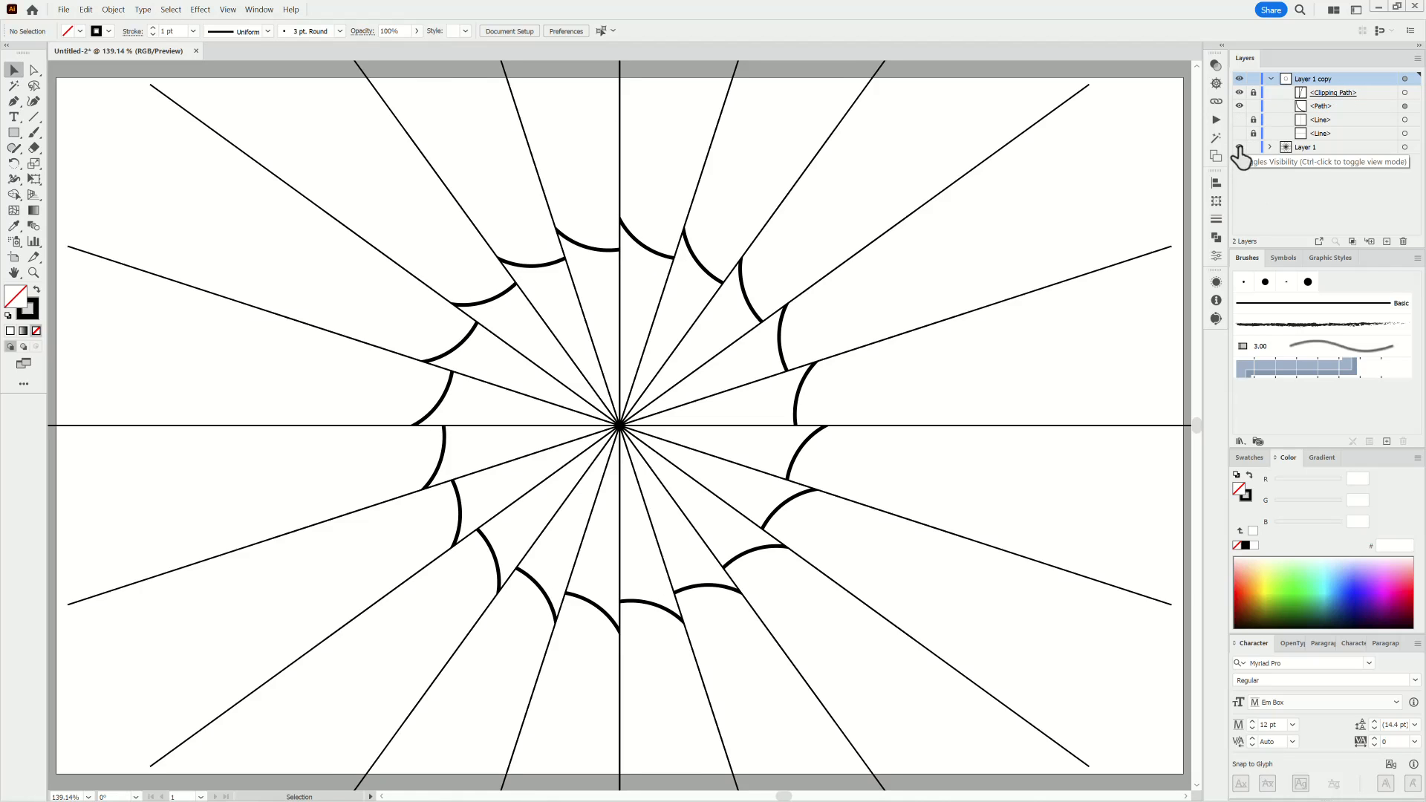
{"action": "left_click", "coordinate": [1404, 147]}
{"action": "left_click", "coordinate": [193, 30]}
{"action": "left_click", "coordinate": [208, 45]}
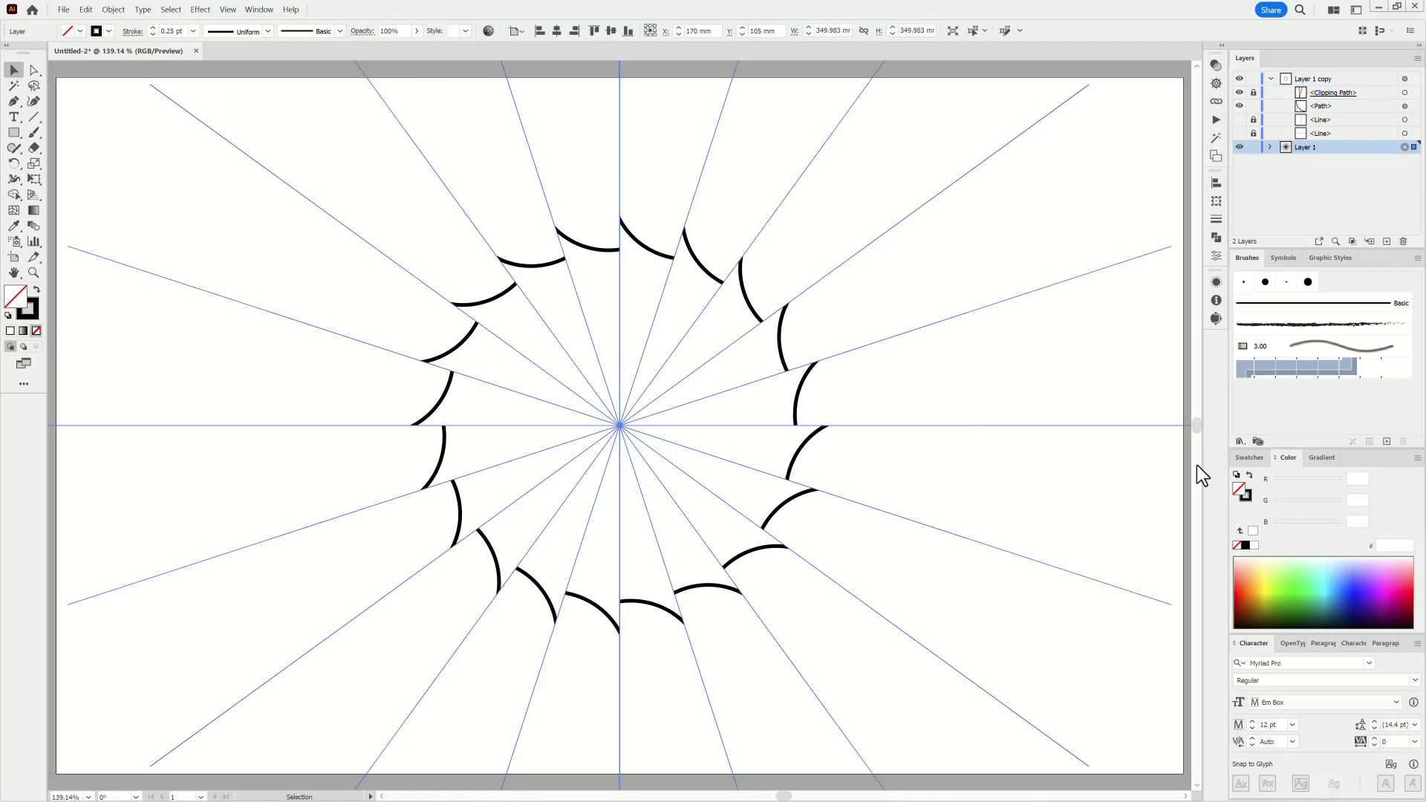
{"action": "left_click", "coordinate": [1246, 496]}
{"action": "left_click", "coordinate": [1251, 458]}
{"action": "left_click", "coordinate": [1309, 537]}
{"action": "left_click", "coordinate": [1108, 385]}
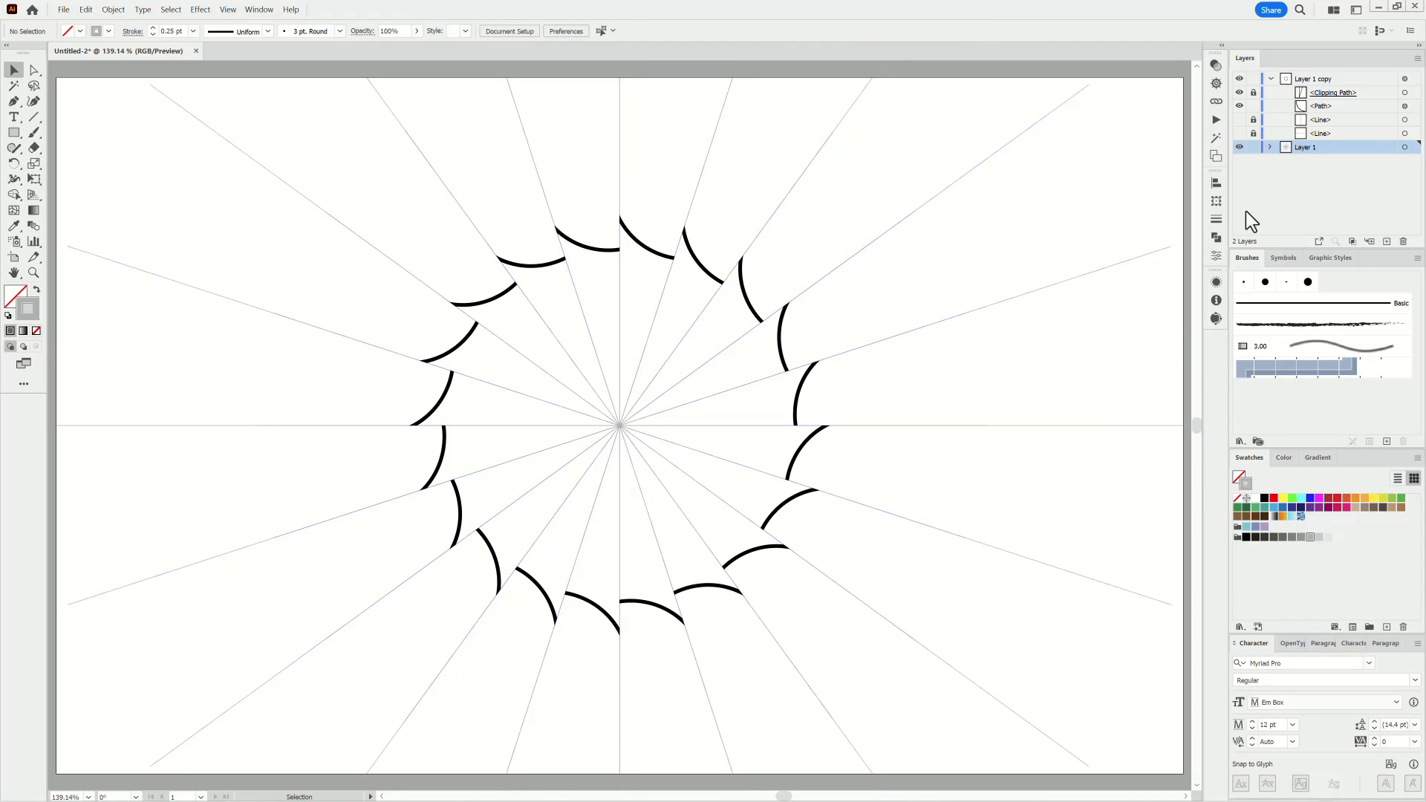
Step: Lock Layer 1 and cut the painted curve out of Layer 1 copy
{"action": "left_click", "coordinate": [1325, 106]}
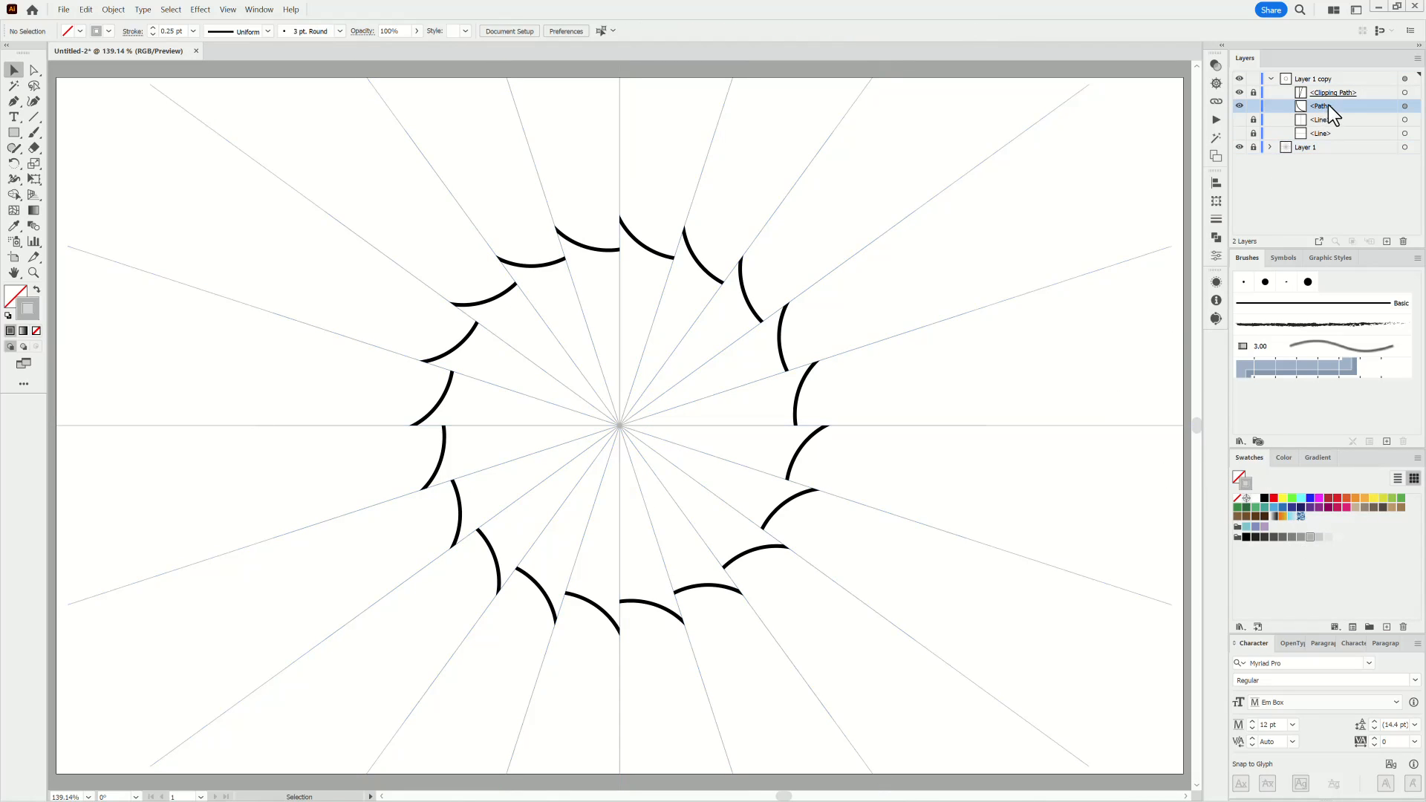
{"action": "left_click", "coordinate": [1238, 106]}
{"action": "left_click", "coordinate": [86, 9]}
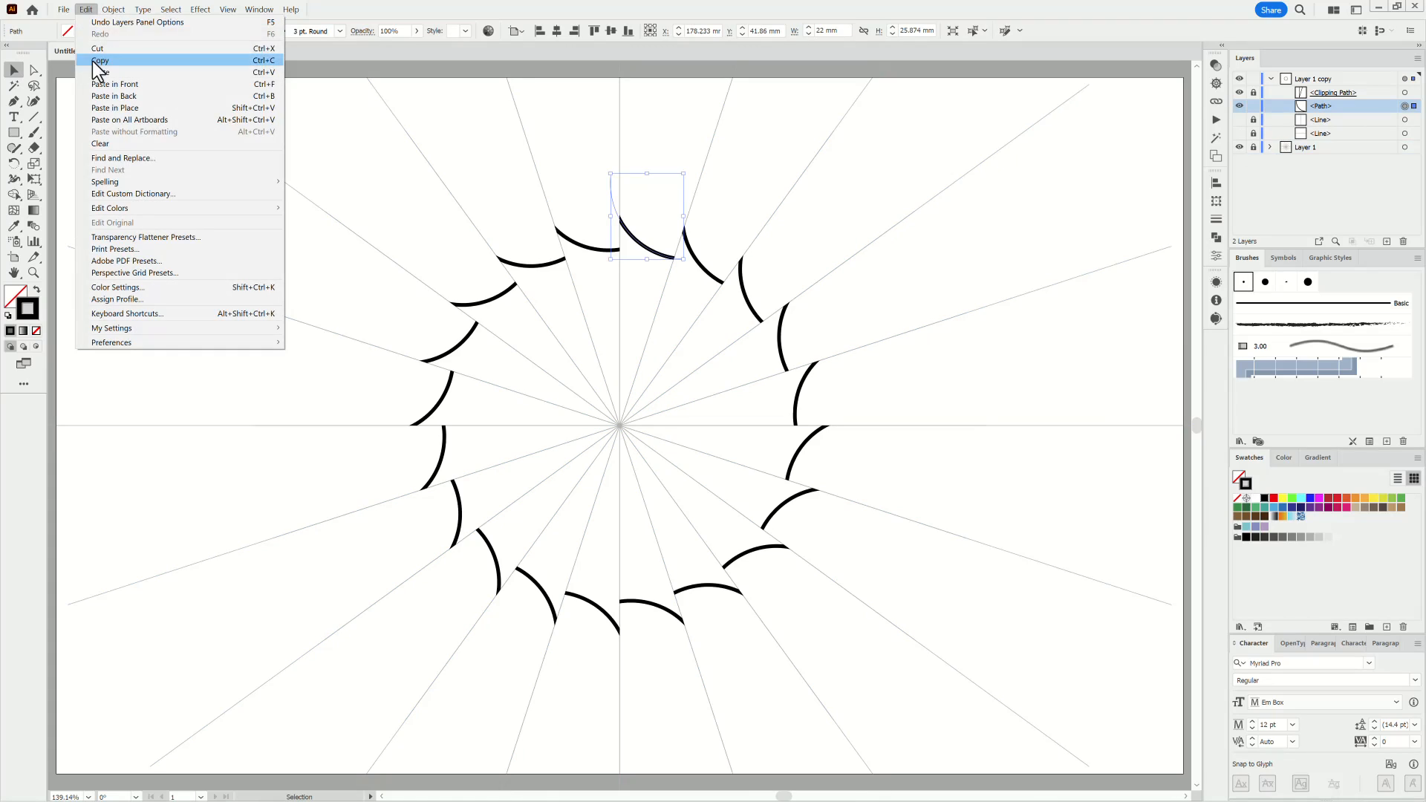
{"action": "left_click", "coordinate": [97, 54]}
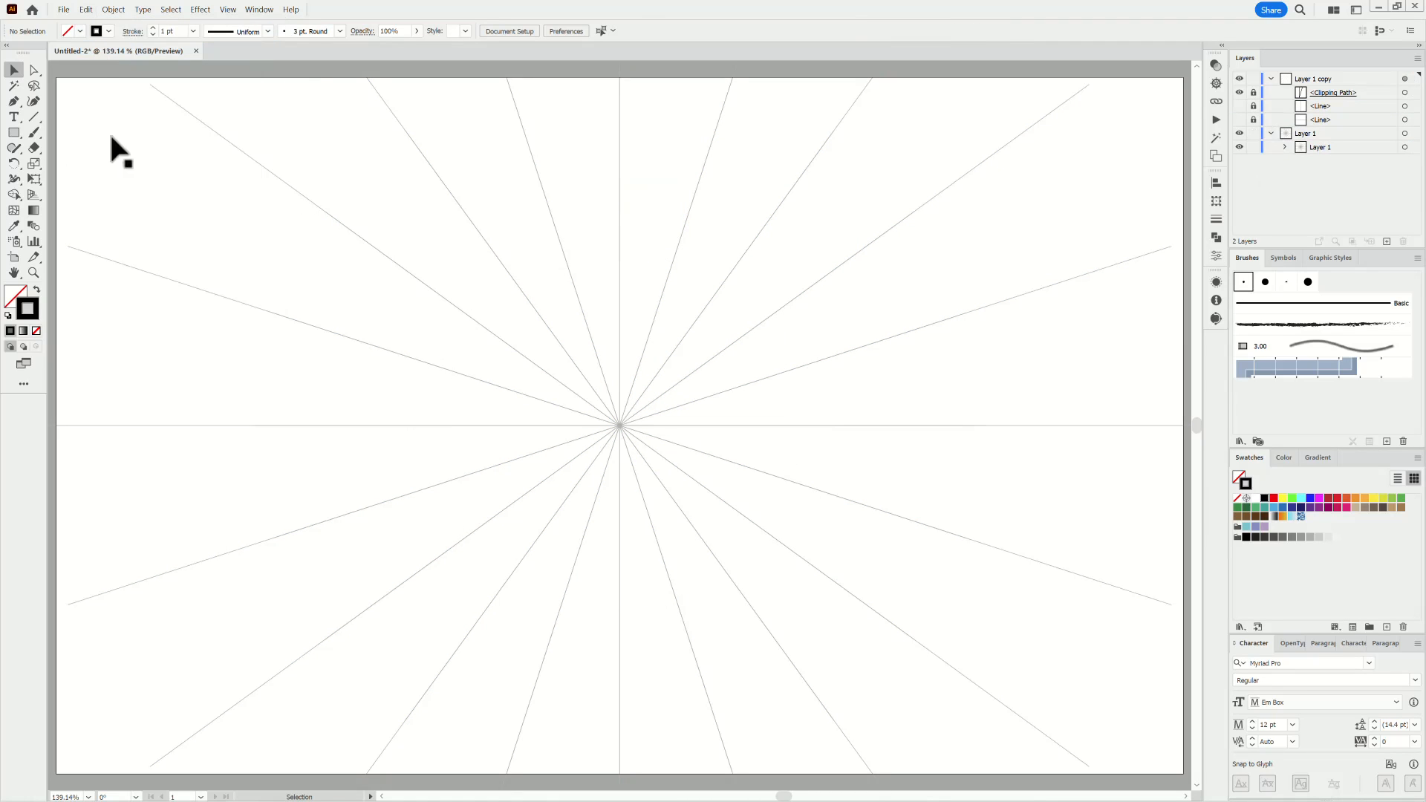
Step: Give the two rays bounding the clipping wedge a red stroke and lock Layer 1
{"action": "left_click_drag", "start_coordinate": [34, 70], "coordinate": [70, 91]}
{"action": "left_click_drag", "start_coordinate": [611, 137], "coordinate": [711, 196]}
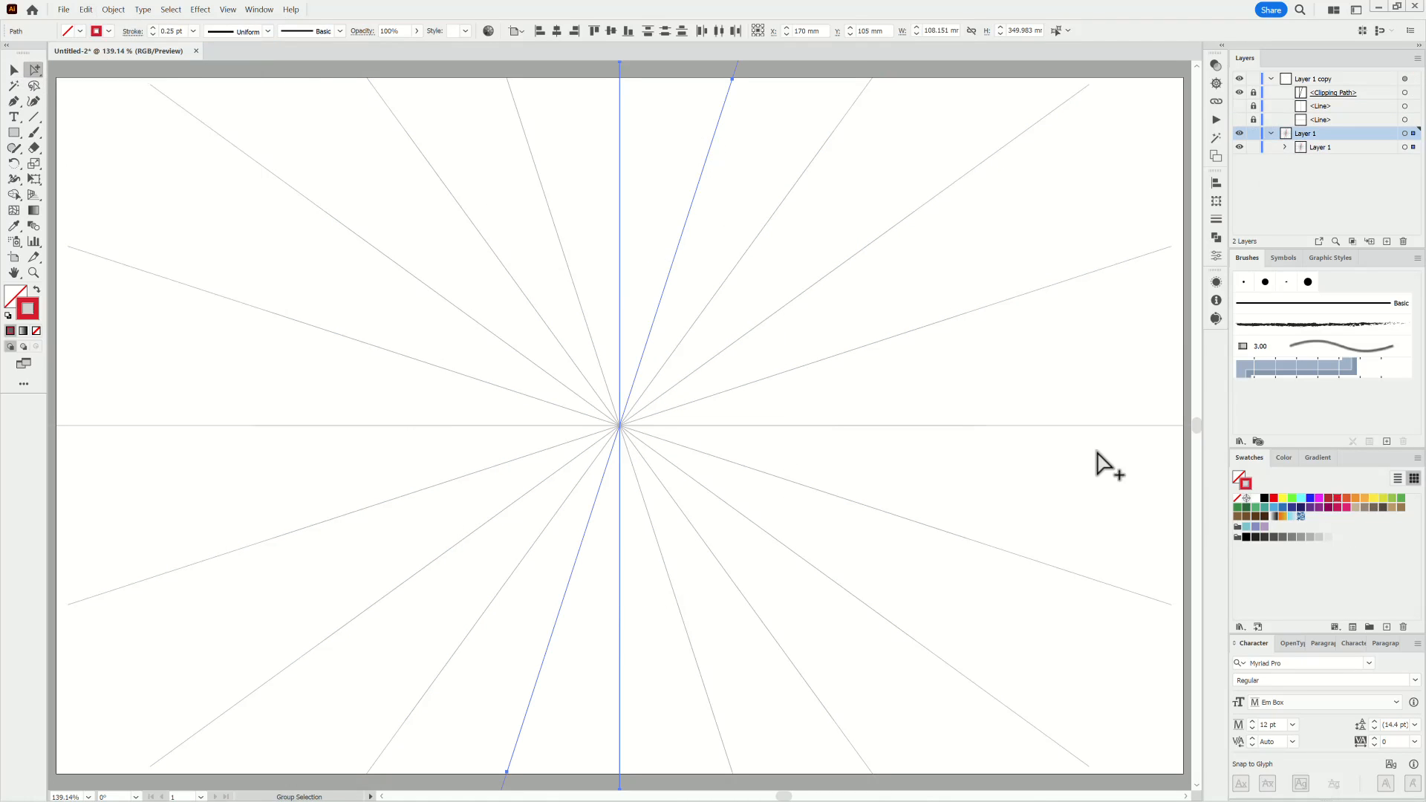
{"action": "left_click", "coordinate": [1007, 262]}
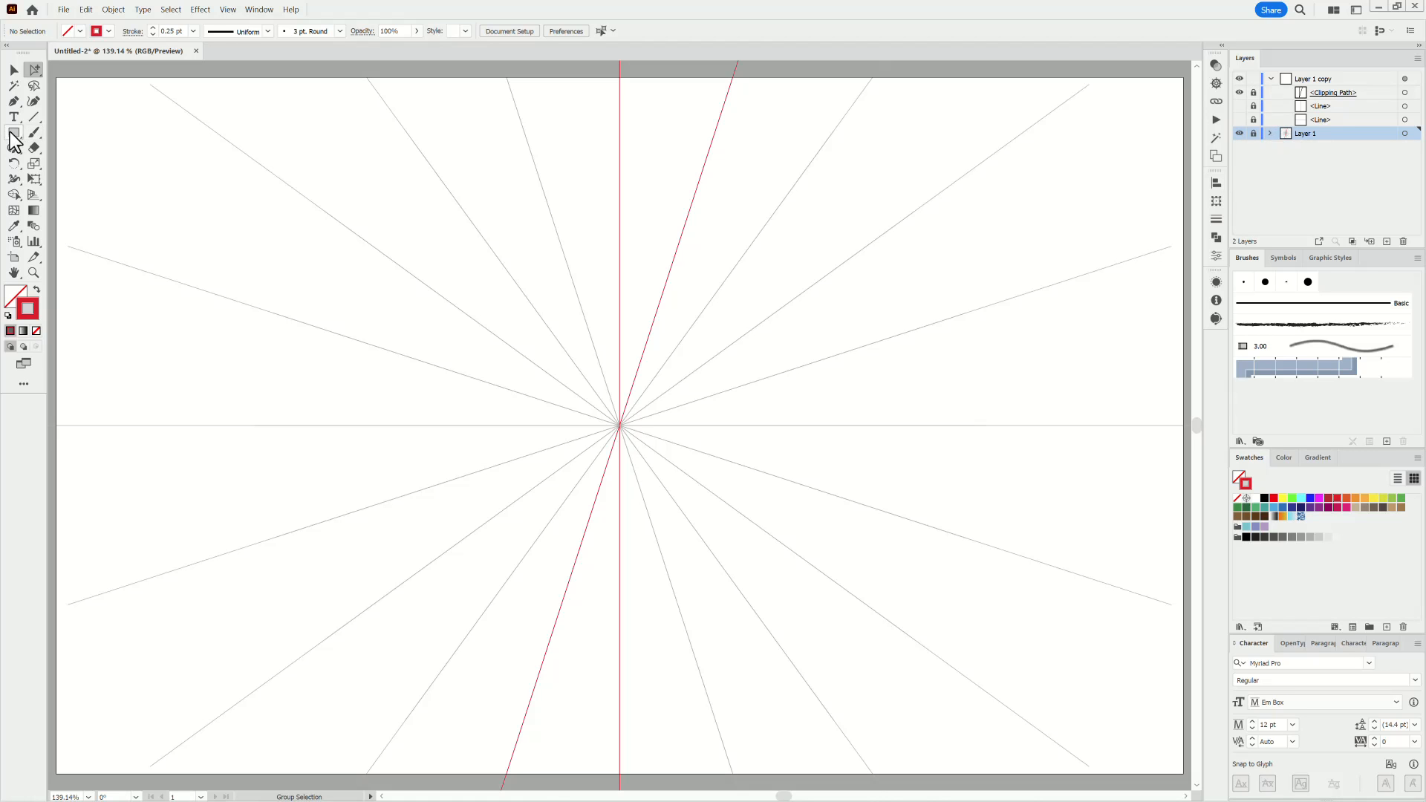
Step: Draw a black ellipse without stroke, about 15 × 3 mm, between the red rays in Layer 1 copy
{"action": "left_click_drag", "start_coordinate": [11, 133], "coordinate": [67, 162]}
{"action": "left_click_drag", "start_coordinate": [616, 220], "coordinate": [732, 336]}
{"action": "left_click", "coordinate": [1327, 77]}
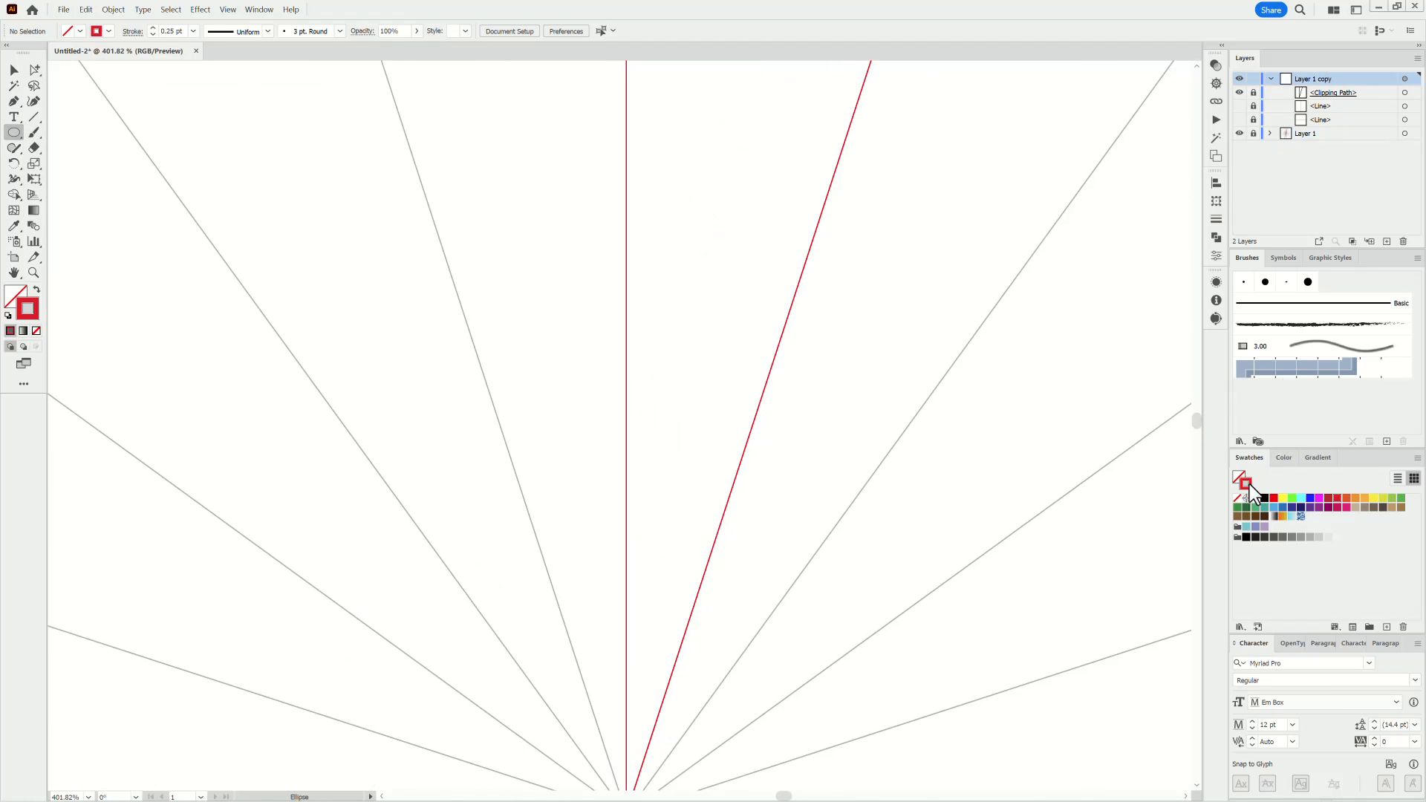
{"action": "left_click", "coordinate": [1237, 497]}
{"action": "left_click", "coordinate": [1283, 457]}
{"action": "left_click", "coordinate": [1246, 545]}
{"action": "left_click_drag", "start_coordinate": [644, 246], "coordinate": [787, 273]}
Step: Convert the ellipse's two end anchors to sharp corners and move the shape slightly upward
{"action": "left_click", "coordinate": [34, 70]}
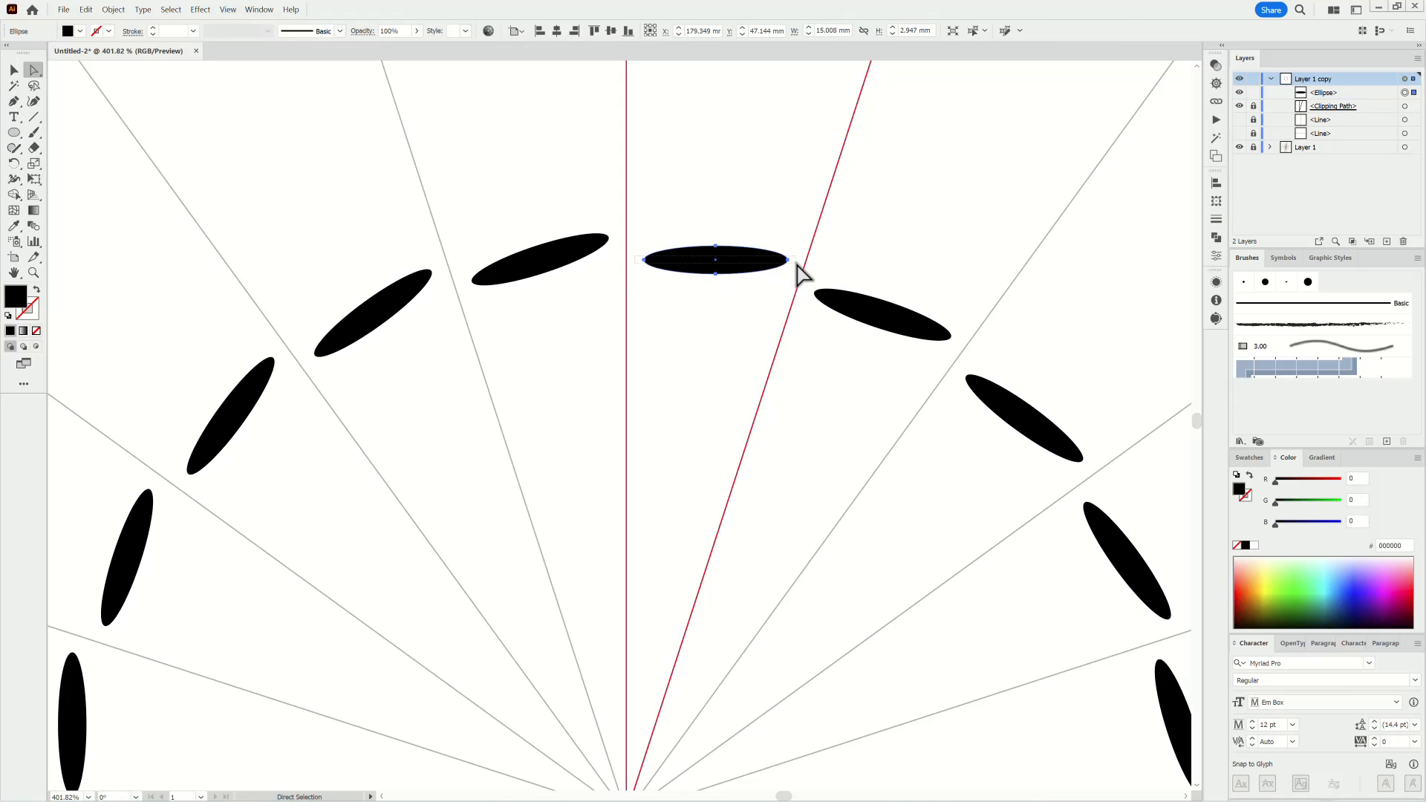
{"action": "left_click", "coordinate": [97, 31]}
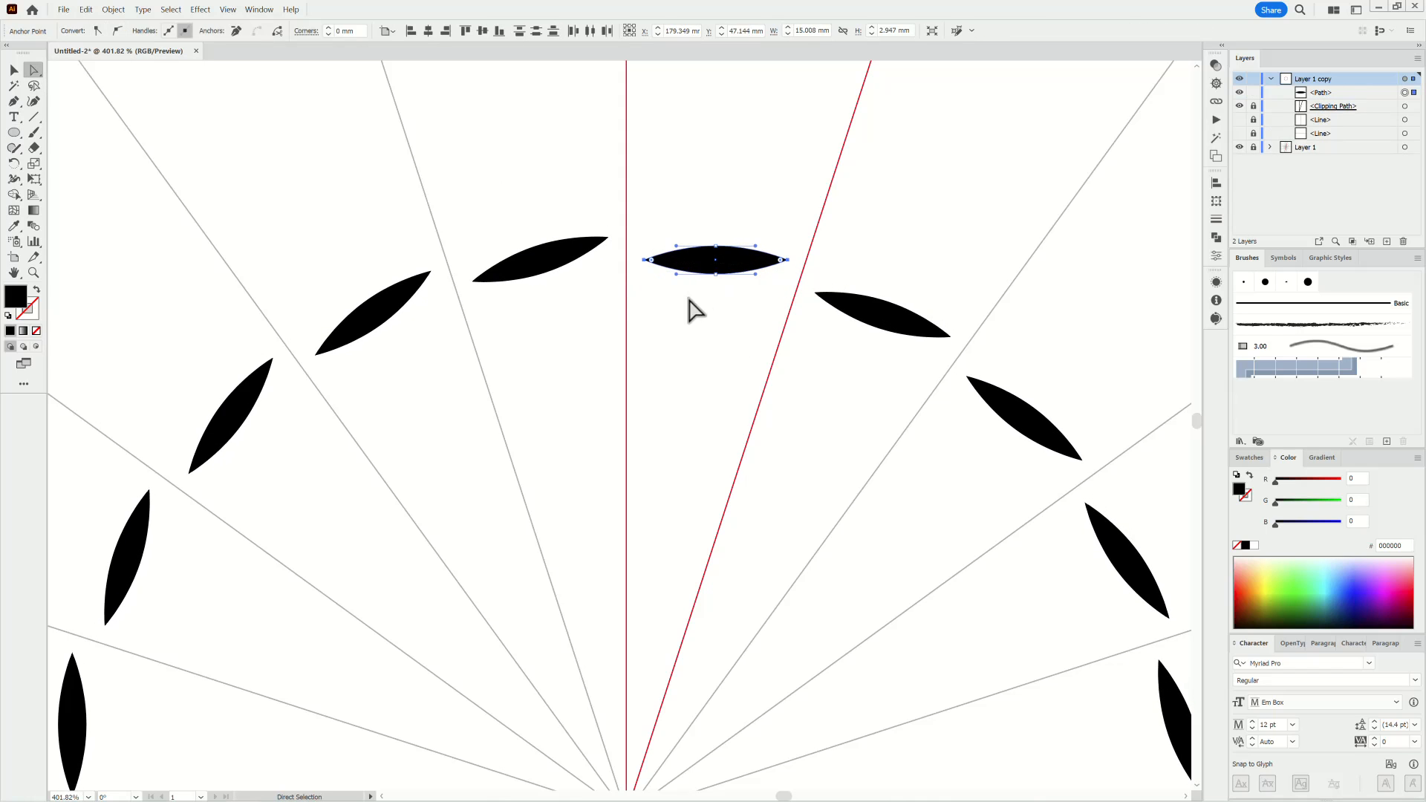
{"action": "key", "text": "v"}
{"action": "left_click_drag", "start_coordinate": [751, 273], "coordinate": [757, 254]}
Step: Create an art brush named Art Brush 1 from the pointed ellipse, with Tints colorization and stretching to stroke length
{"action": "left_click", "coordinate": [1387, 441]}
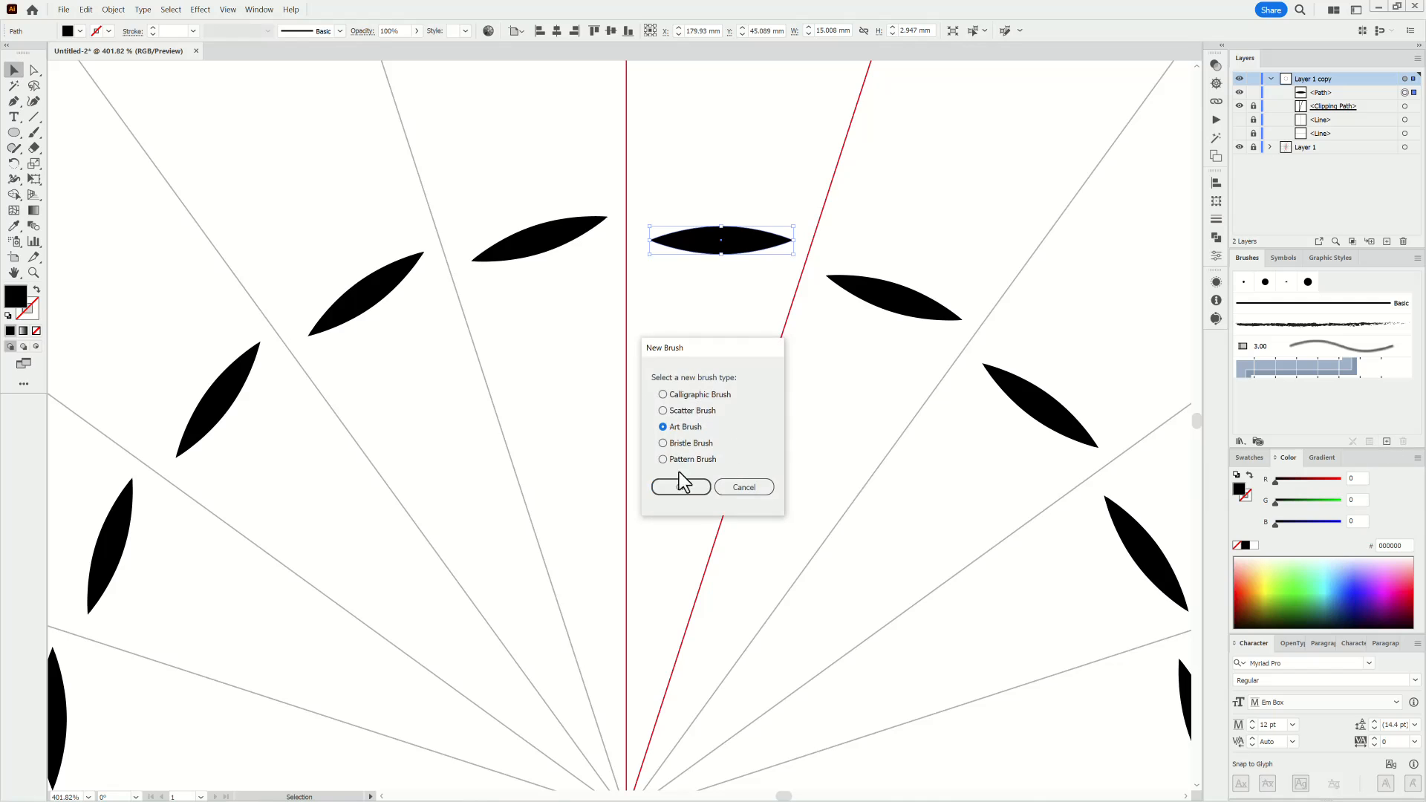
{"action": "left_click", "coordinate": [680, 486]}
{"action": "left_click", "coordinate": [1071, 492]}
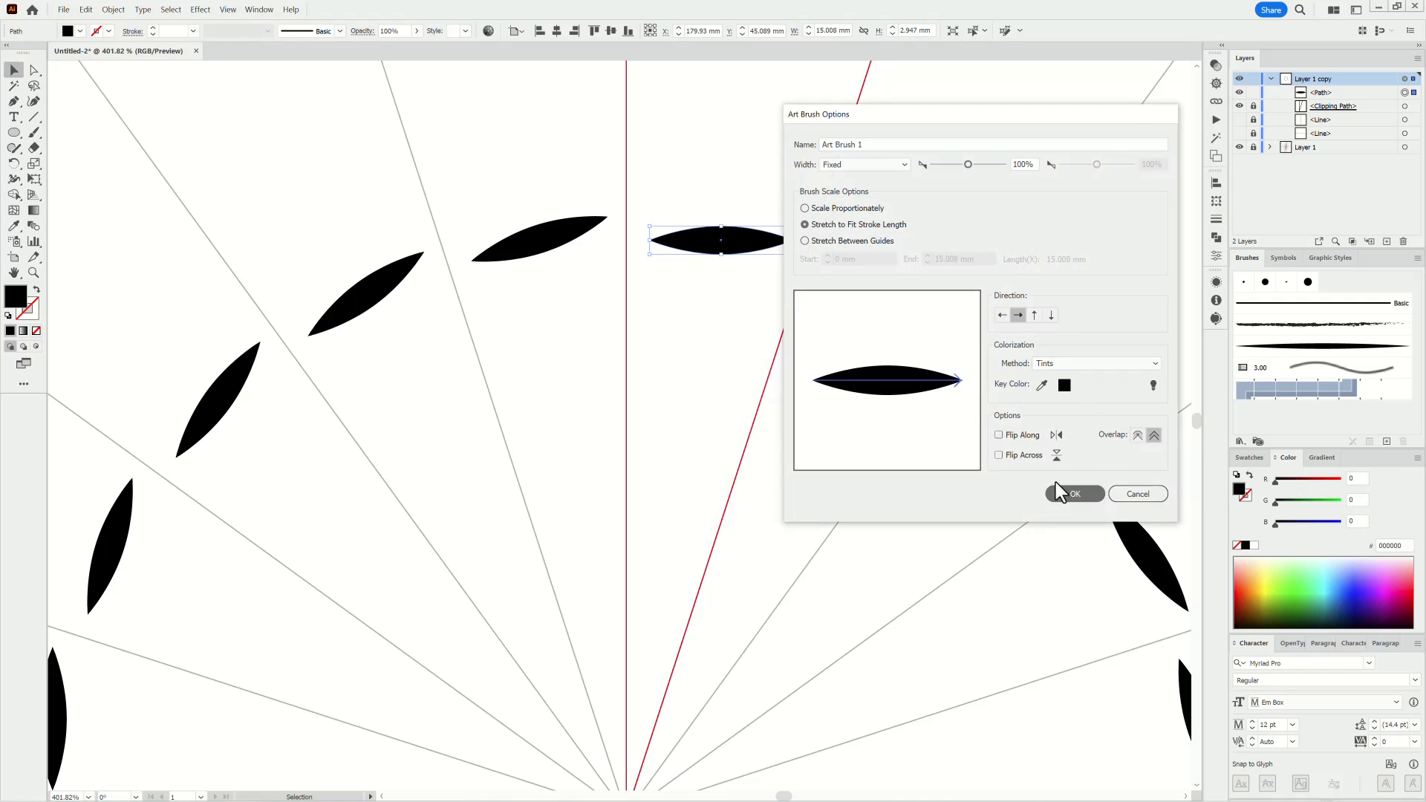
Step: Try to reshape a copy of the pointed ellipse, placed above it, into a teardrop by adjusting its anchors and handles
{"action": "mouse_move", "coordinate": [758, 252]}
{"action": "left_mouse_down"}
{"action": "mouse_move", "coordinate": [752, 185]}
{"action": "mouse_move", "coordinate": [738, 212]}
{"action": "left_mouse_up"}
{"action": "left_click", "coordinate": [34, 70]}
{"action": "left_click_drag", "start_coordinate": [723, 198], "coordinate": [822, 311]}
{"action": "left_click", "coordinate": [651, 184]}
{"action": "left_click", "coordinate": [117, 31]}
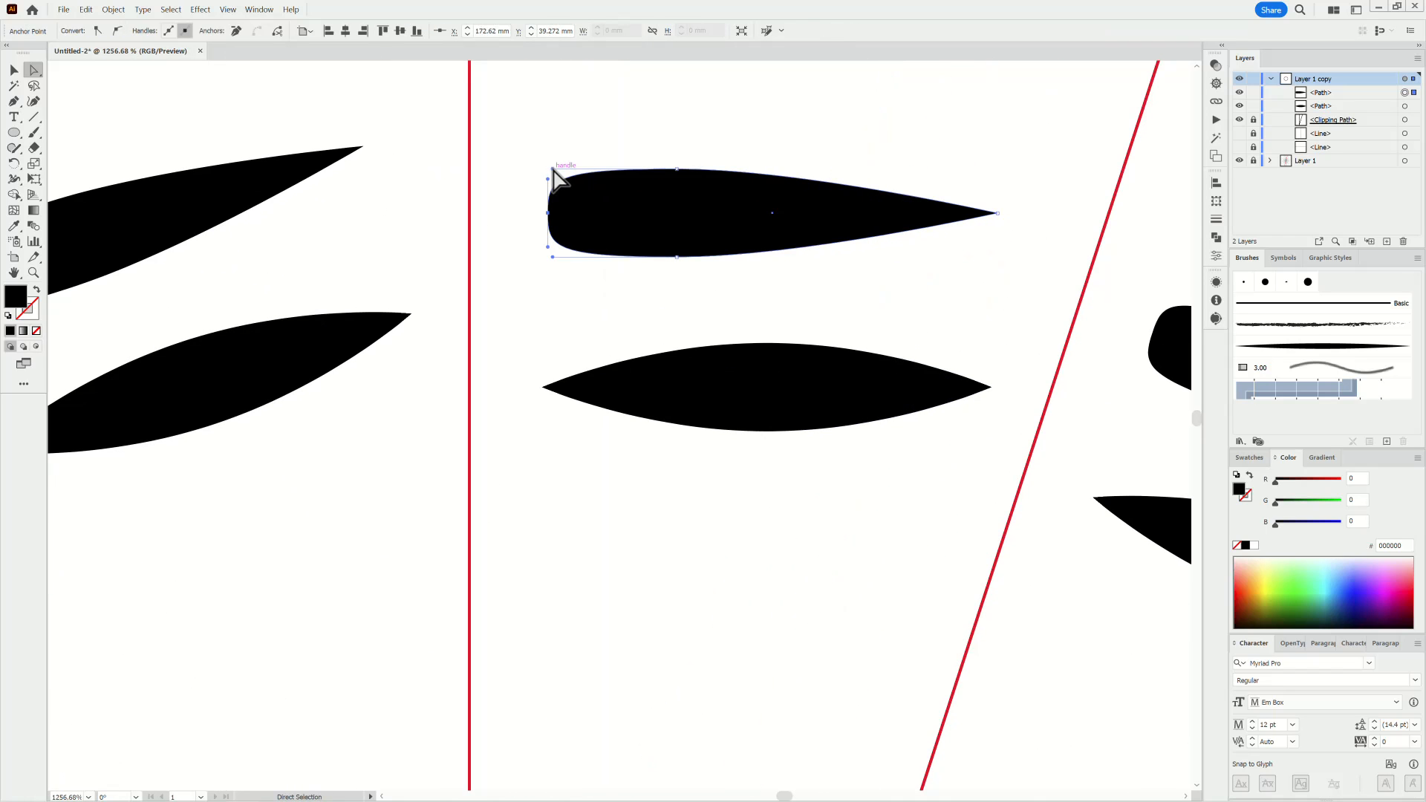
{"action": "left_click_drag", "start_coordinate": [552, 170], "coordinate": [582, 170]}
{"action": "left_click_drag", "start_coordinate": [550, 257], "coordinate": [580, 258]}
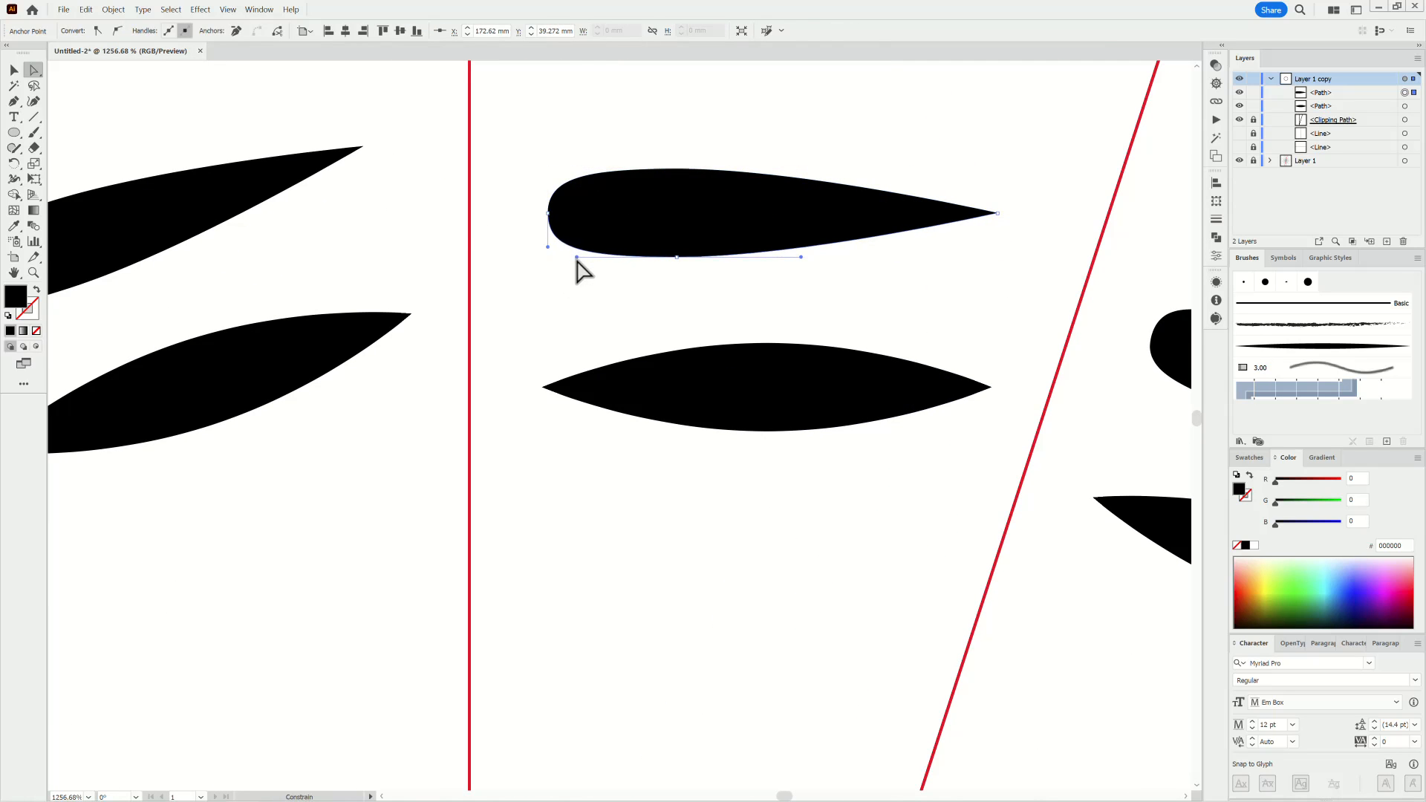
{"action": "left_click_drag", "start_coordinate": [718, 241], "coordinate": [721, 232]}
{"action": "left_click_drag", "start_coordinate": [825, 395], "coordinate": [783, 375]}
{"action": "left_click_drag", "start_coordinate": [774, 280], "coordinate": [781, 258]}
{"action": "left_click", "coordinate": [88, 9]}
{"action": "left_click", "coordinate": [96, 147]}
Step: Draw another black ellipse above the pointed one and shape it into a teardrop with one sharp end, about 15 × 4 mm
{"action": "left_click", "coordinate": [14, 133]}
{"action": "mouse_move", "coordinate": [748, 206]}
{"action": "left_mouse_down"}
{"action": "mouse_move", "coordinate": [809, 291]}
{"action": "mouse_move", "coordinate": [673, 247]}
{"action": "mouse_move", "coordinate": [950, 256]}
{"action": "left_mouse_up"}
{"action": "left_click", "coordinate": [15, 74]}
{"action": "key", "text": "a"}
{"action": "left_click", "coordinate": [98, 31]}
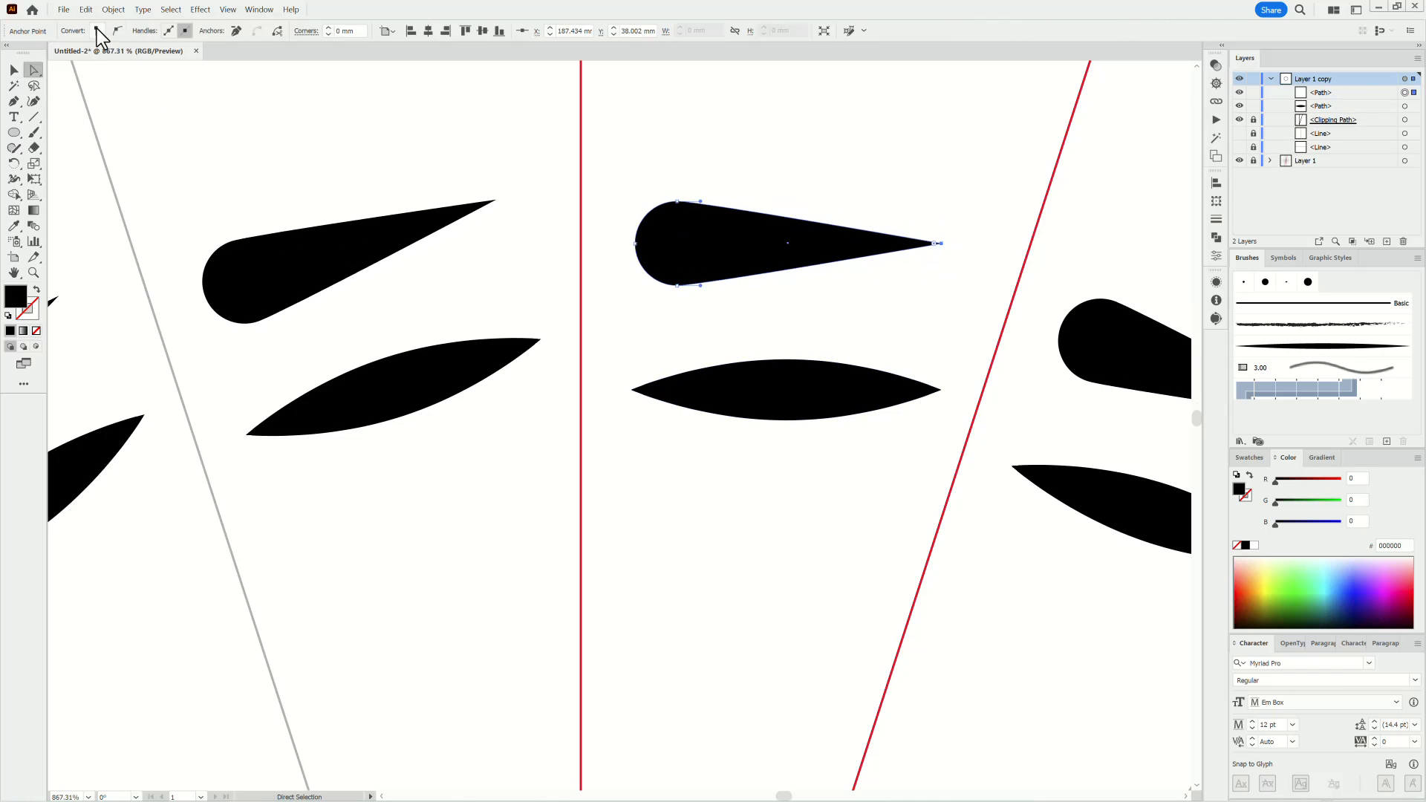
{"action": "left_click_drag", "start_coordinate": [752, 261], "coordinate": [750, 265]}
Step: Create an art brush from the teardrop shape
{"action": "left_click", "coordinate": [1385, 441]}
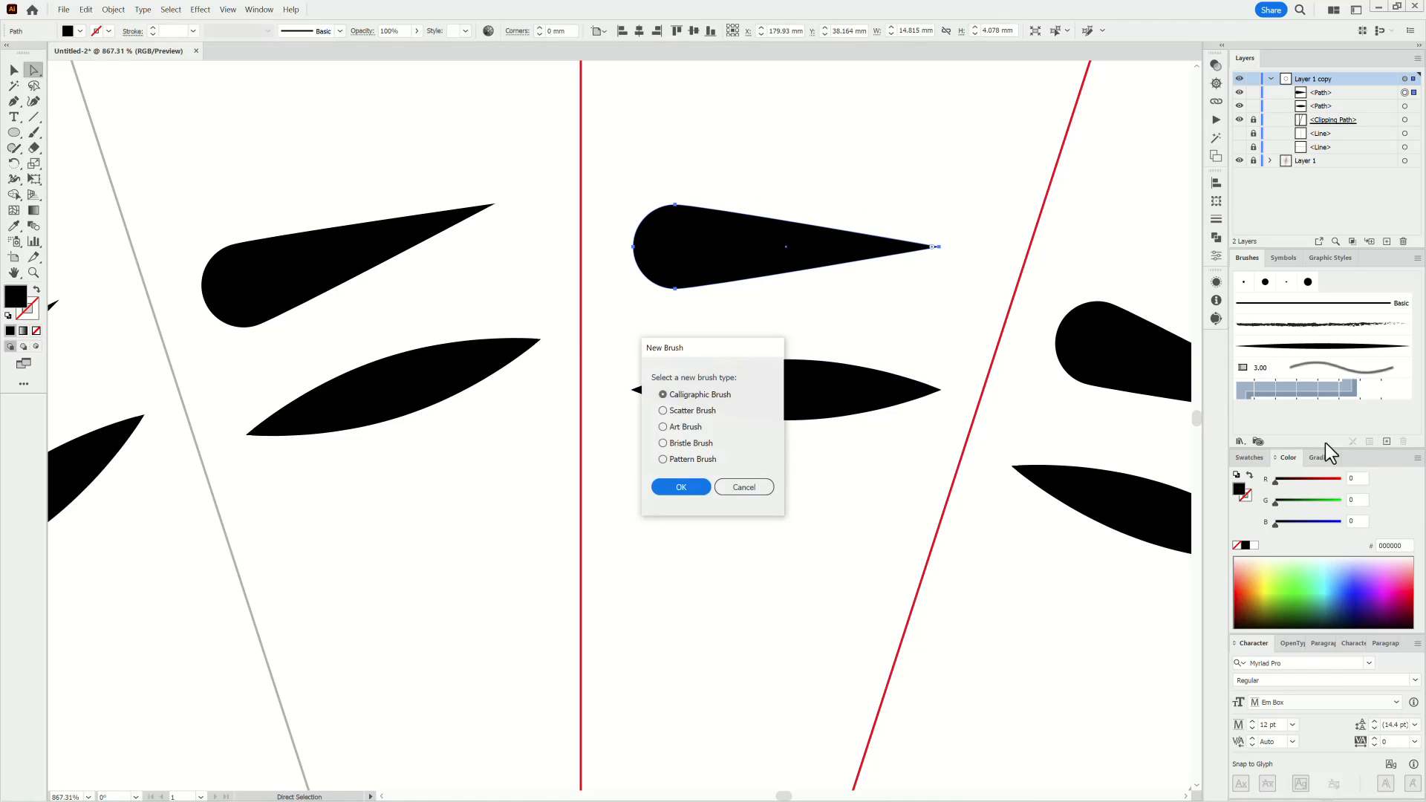
{"action": "left_click", "coordinate": [678, 488]}
{"action": "left_click", "coordinate": [1077, 488]}
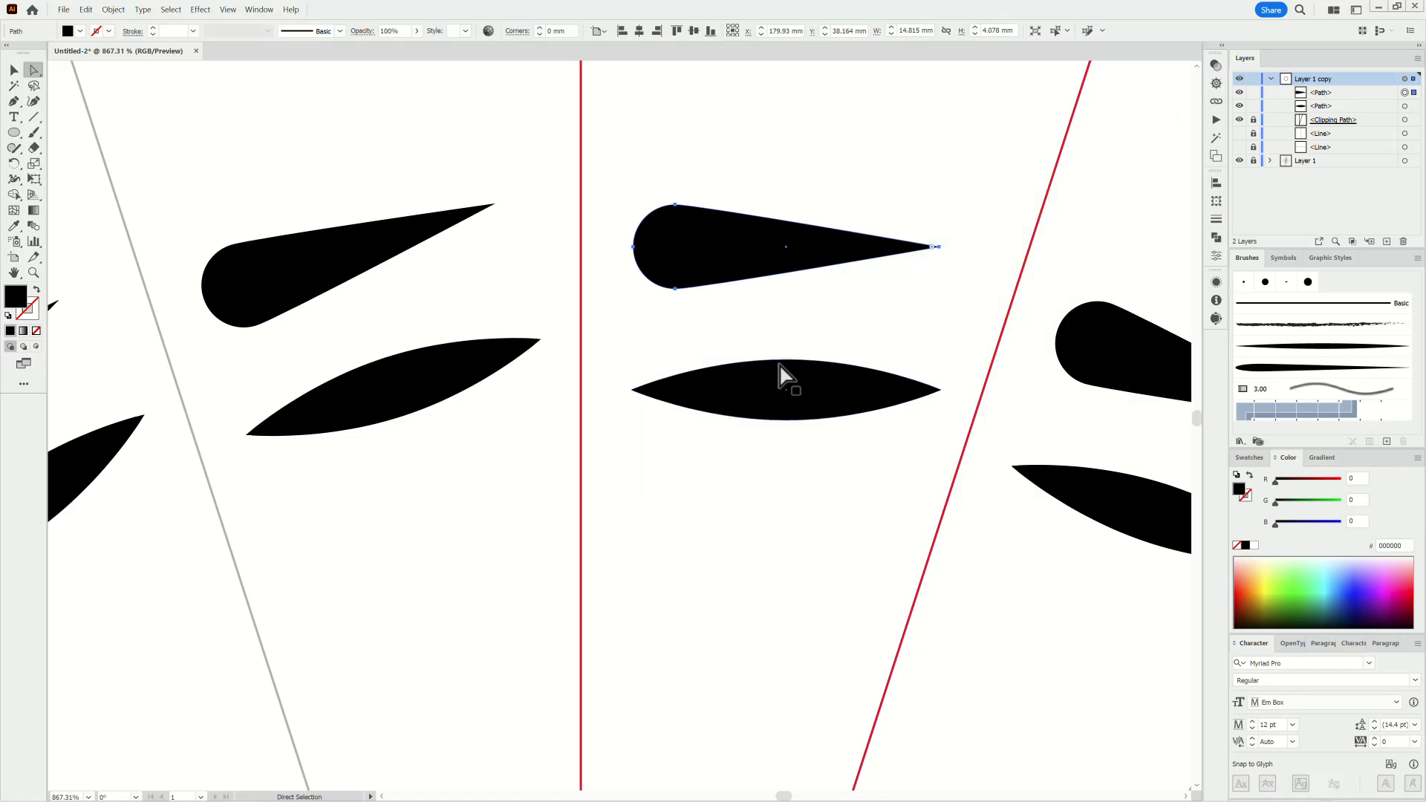
Step: Duplicate the teardrop above itself and flip the copy horizontally
{"action": "left_click_drag", "start_coordinate": [742, 254], "coordinate": [739, 141]}
{"action": "left_click", "coordinate": [1215, 201]}
{"action": "left_click", "coordinate": [1194, 176]}
{"action": "left_click", "coordinate": [1247, 209]}
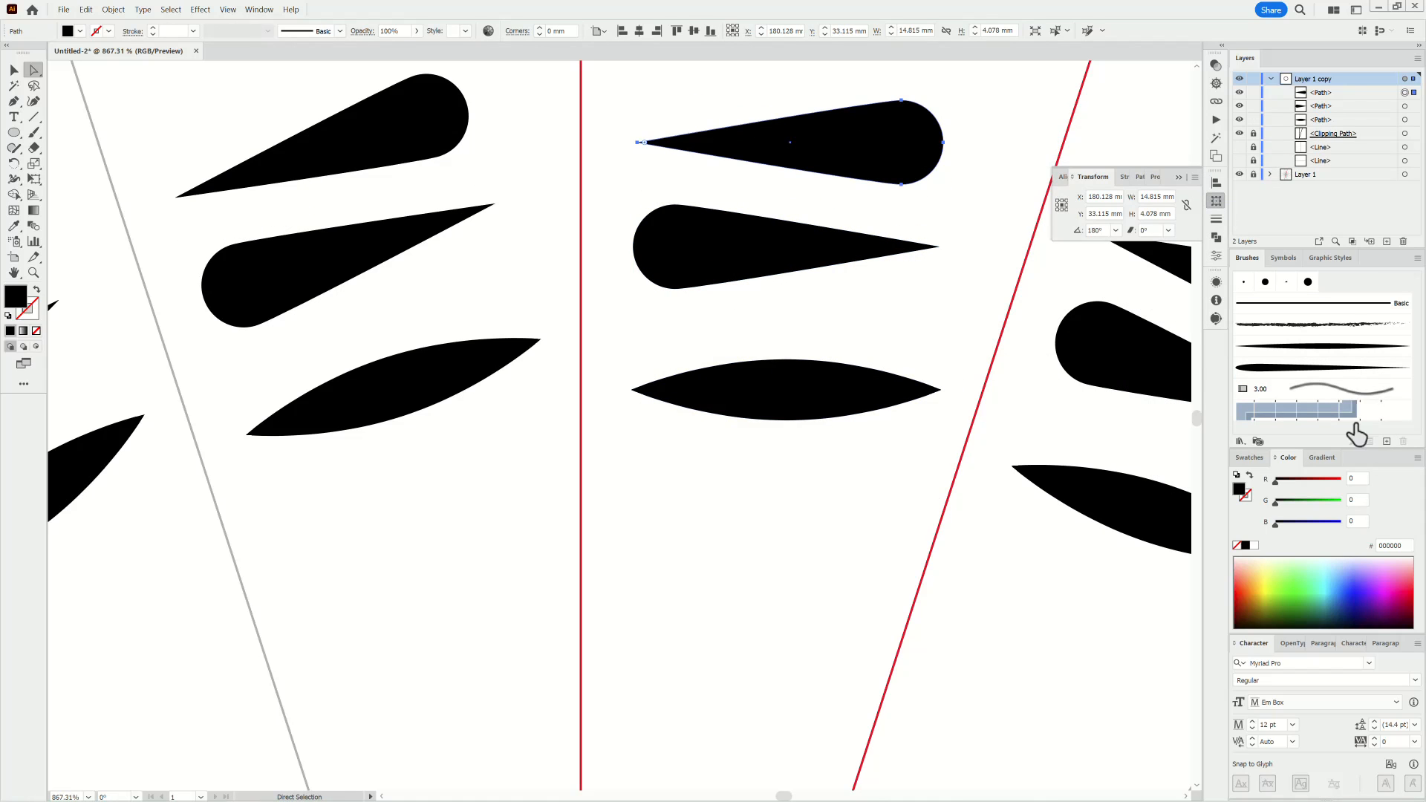
Step: Create an art brush from the flipped teardrop
{"action": "left_click", "coordinate": [1386, 441]}
{"action": "left_click", "coordinate": [672, 429]}
{"action": "left_click", "coordinate": [681, 487]}
{"action": "left_click", "coordinate": [1072, 490]}
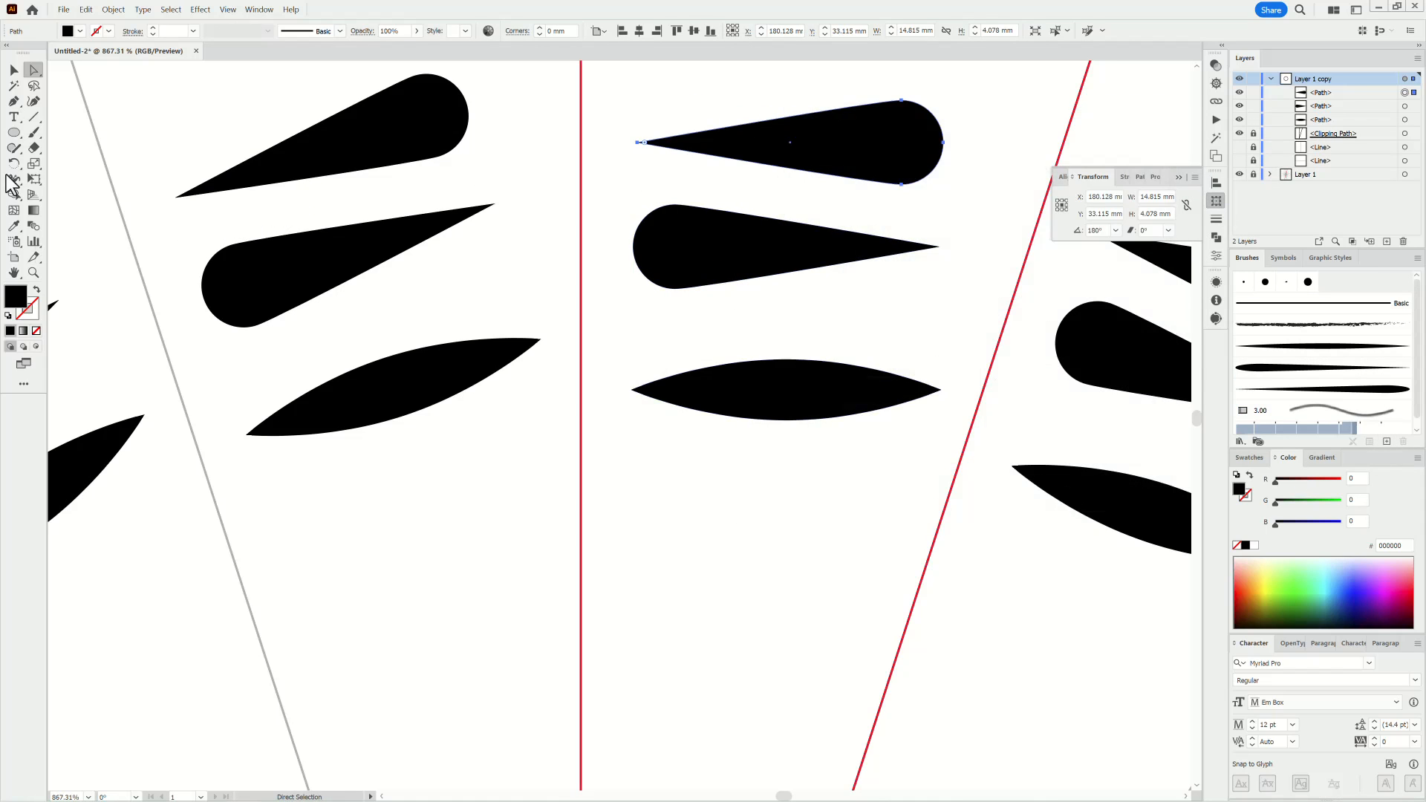
Step: Remove both teardrops and the pointed ellipse from Layer 1 copy by cutting them
{"action": "key", "text": "v"}
{"action": "left_click", "coordinate": [777, 237], "text": "shift"}
{"action": "left_click", "coordinate": [793, 380], "text": "shift"}
{"action": "left_click", "coordinate": [86, 10]}
{"action": "left_click", "coordinate": [93, 49]}
Step: Paint an S-shaped stroke across the red wedge with the Paintbrush, using the art brush with two pointed ends
{"action": "left_click_drag", "start_coordinate": [807, 442], "coordinate": [636, 414]}
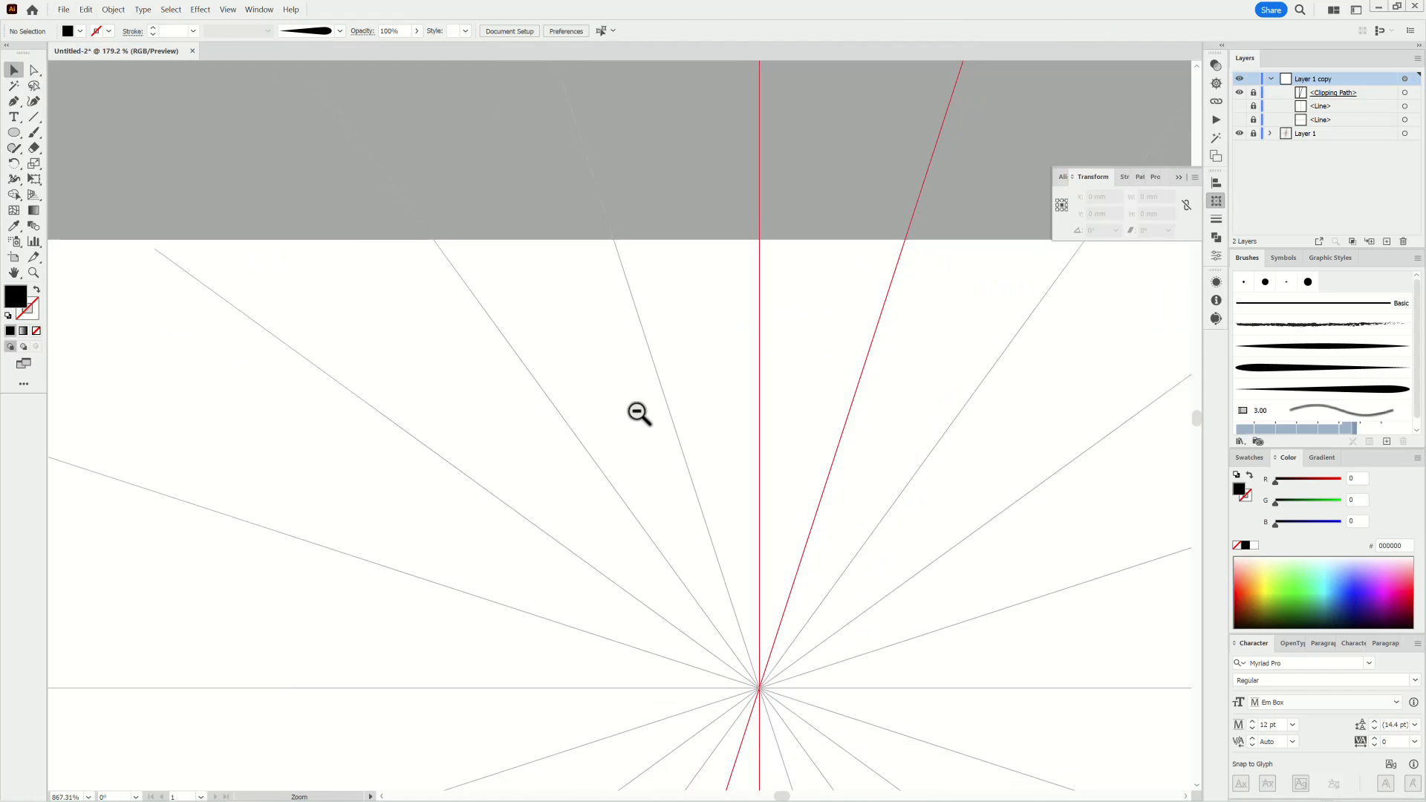
{"action": "left_click_drag", "start_coordinate": [173, 349], "coordinate": [125, 190]}
{"action": "key", "text": "b"}
{"action": "left_click", "coordinate": [1326, 349]}
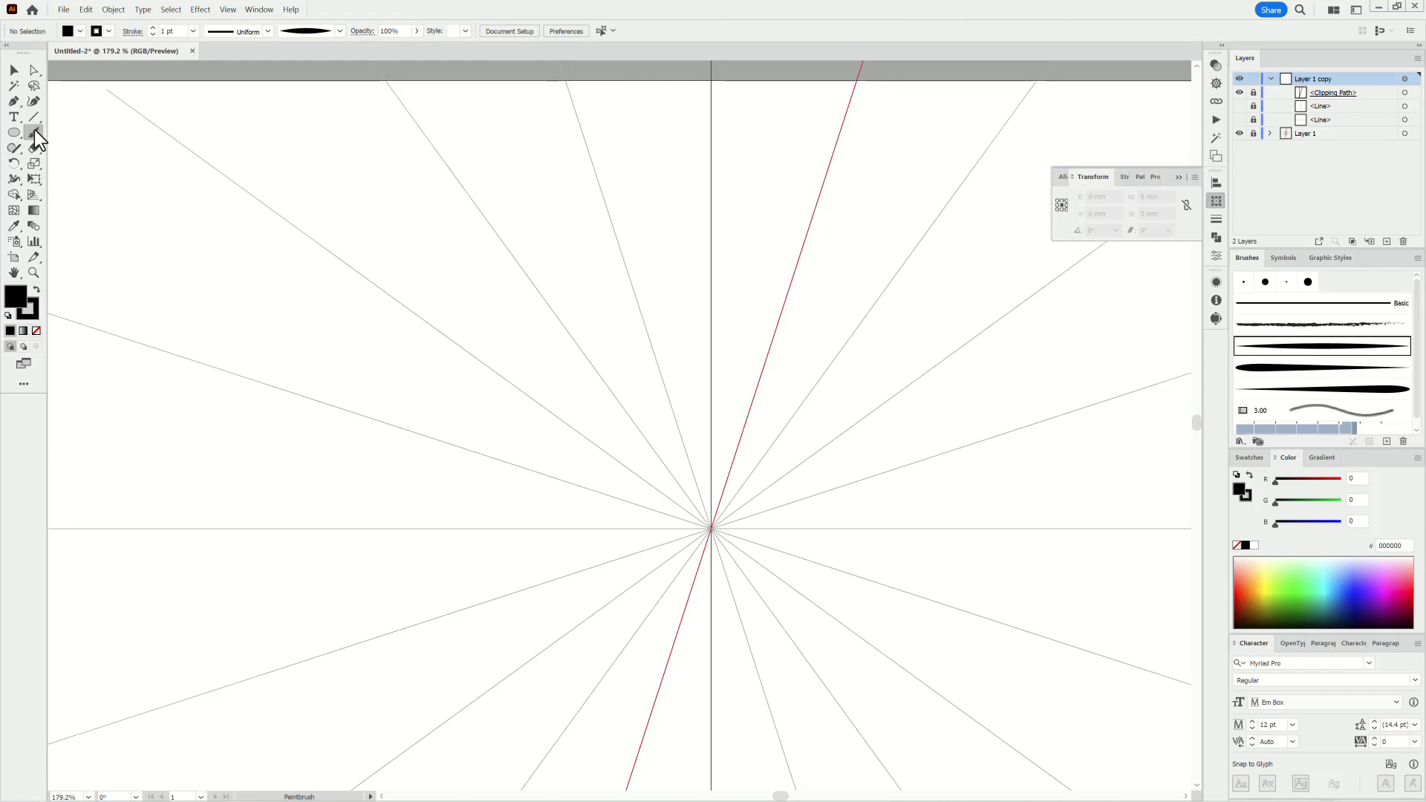
{"action": "double_click", "coordinate": [37, 137]}
{"action": "left_click", "coordinate": [717, 485]}
{"action": "key", "text": "ctrl+0"}
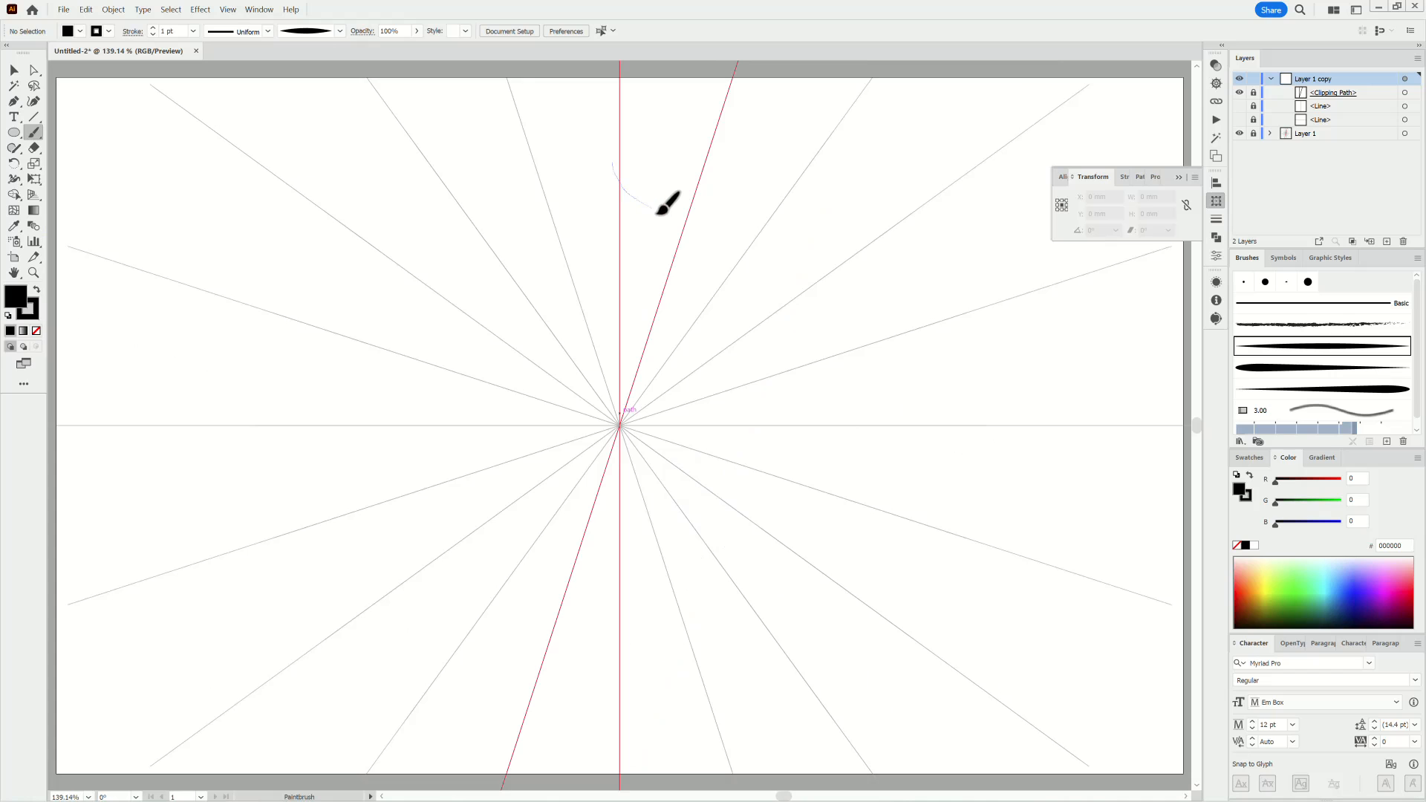
{"action": "left_click_drag", "start_coordinate": [614, 351], "coordinate": [616, 349]}
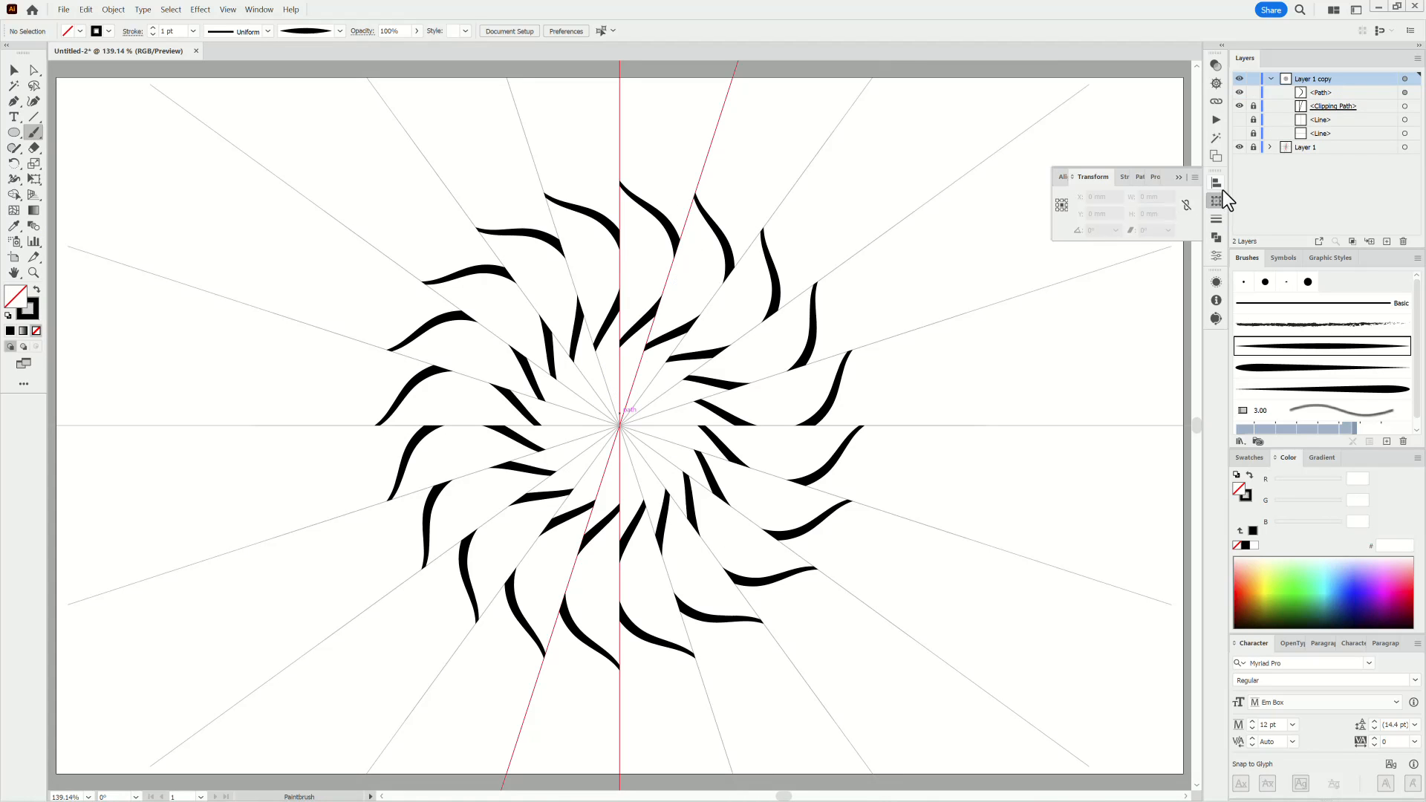
Step: Add a second Transform effect to Layer 1 copy with Reflect X and 1 copy
{"action": "left_click", "coordinate": [1404, 79]}
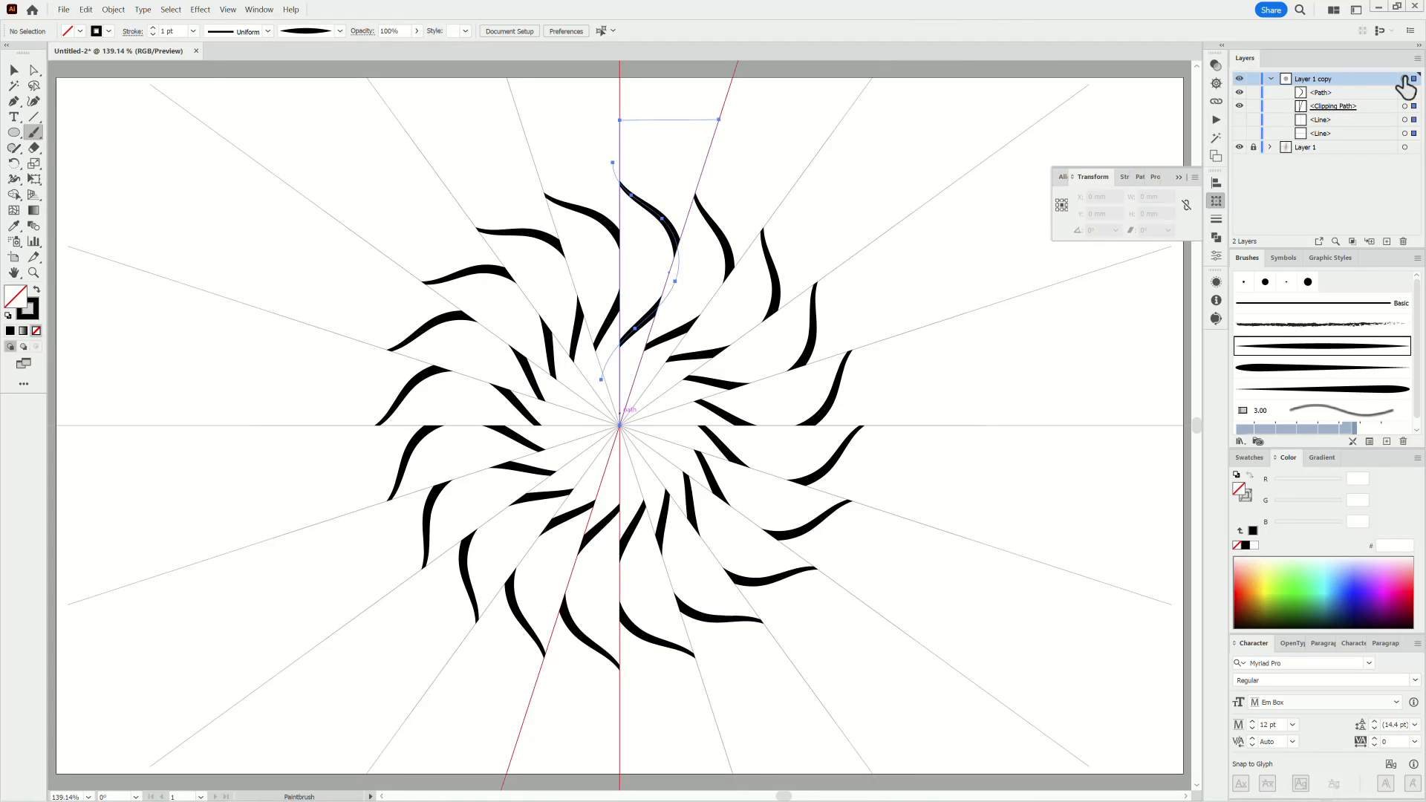
{"action": "left_click", "coordinate": [199, 9]}
{"action": "mouse_move", "coordinate": [301, 106]}
{"action": "left_click", "coordinate": [370, 159]}
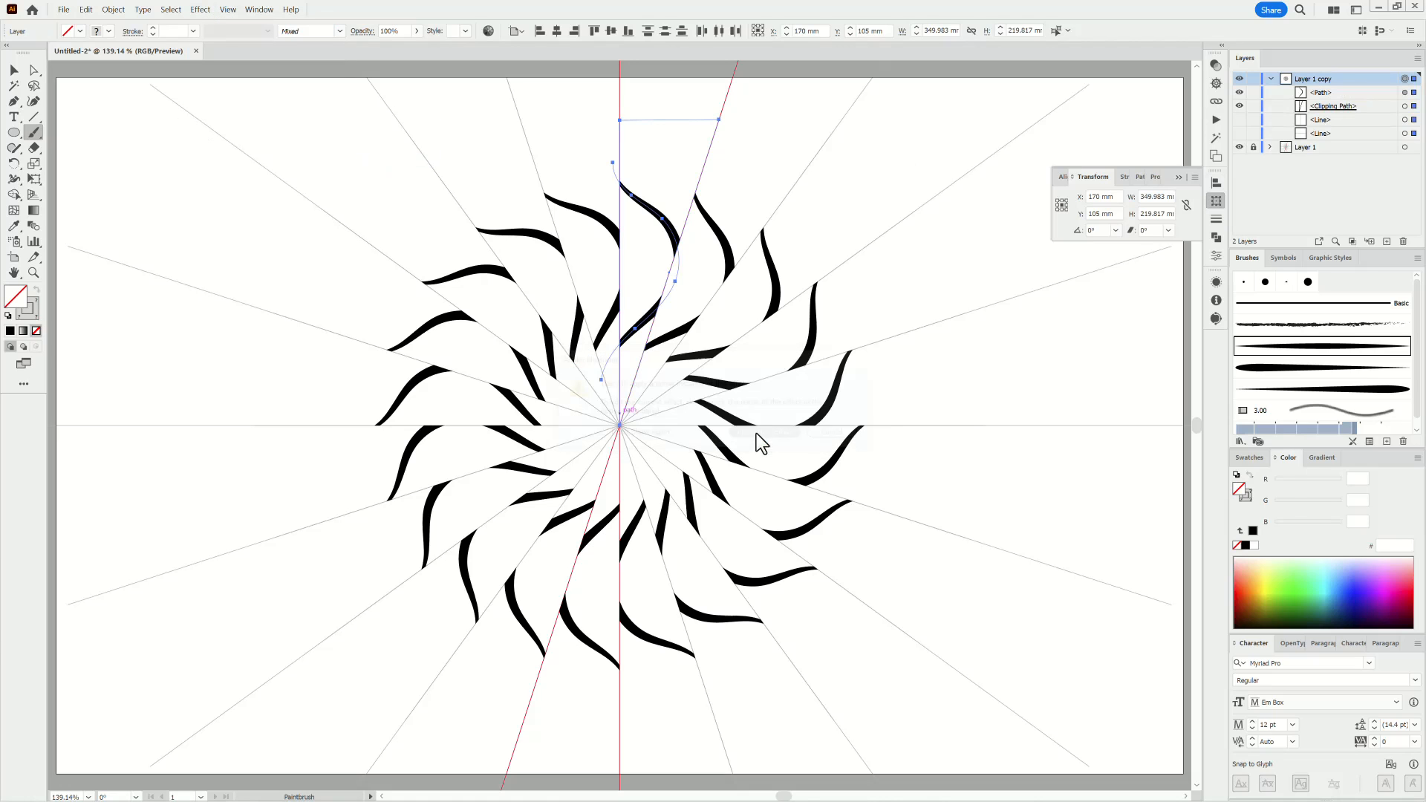
{"action": "left_click", "coordinate": [1186, 404]}
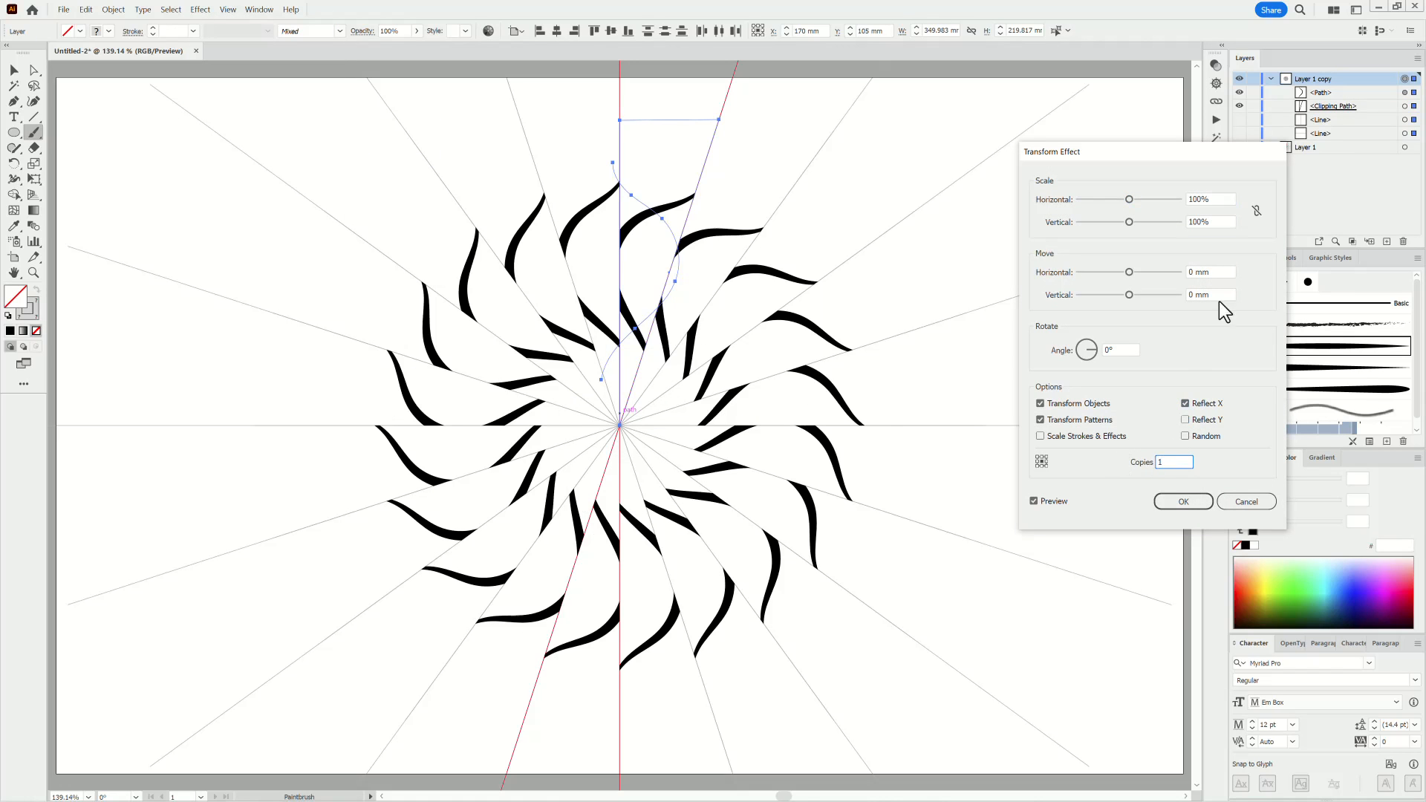
{"action": "left_click", "coordinate": [1225, 294]}
{"action": "left_click", "coordinate": [1177, 502]}
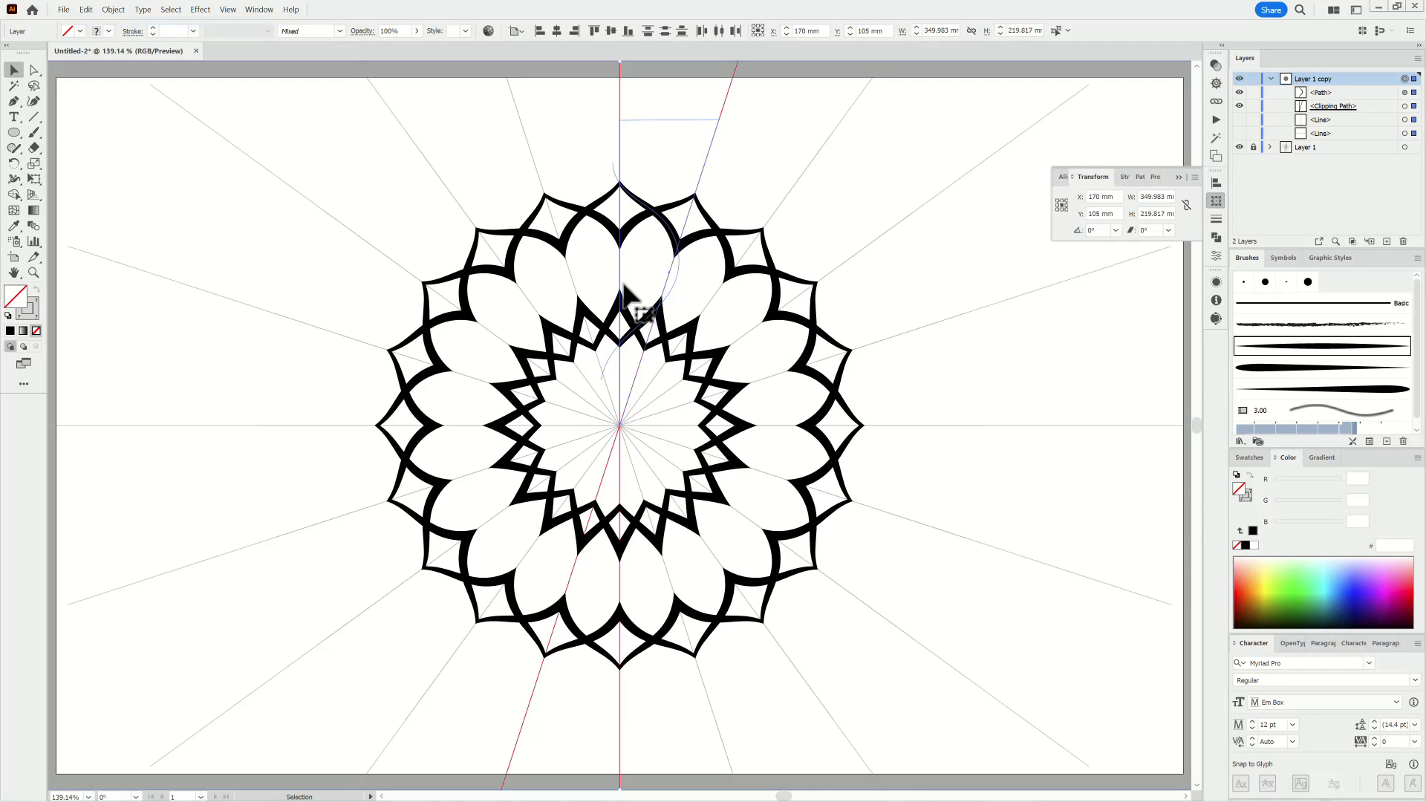
Step: Lock the clipping path and both lines in Layer 1 copy, and reposition the brush stroke closer to the center
{"action": "left_click_drag", "start_coordinate": [1255, 108], "coordinate": [1254, 133]}
{"action": "left_click_drag", "start_coordinate": [651, 211], "coordinate": [624, 239]}
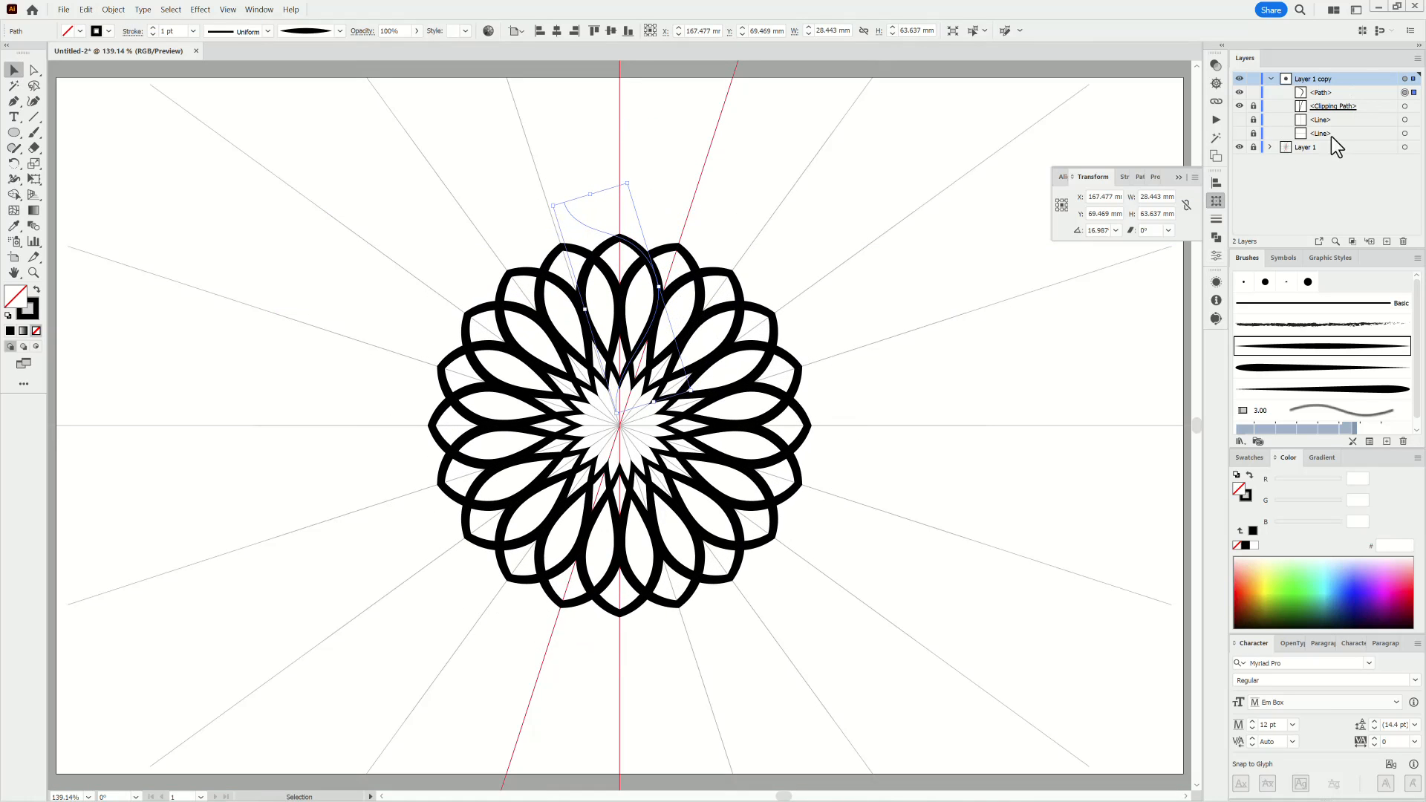
Step: Duplicate Layer 1 copy, show the two lines in the duplicate and hide its clipping path
{"action": "left_click_drag", "start_coordinate": [1332, 77], "coordinate": [1386, 241]}
{"action": "left_click", "coordinate": [1333, 107]}
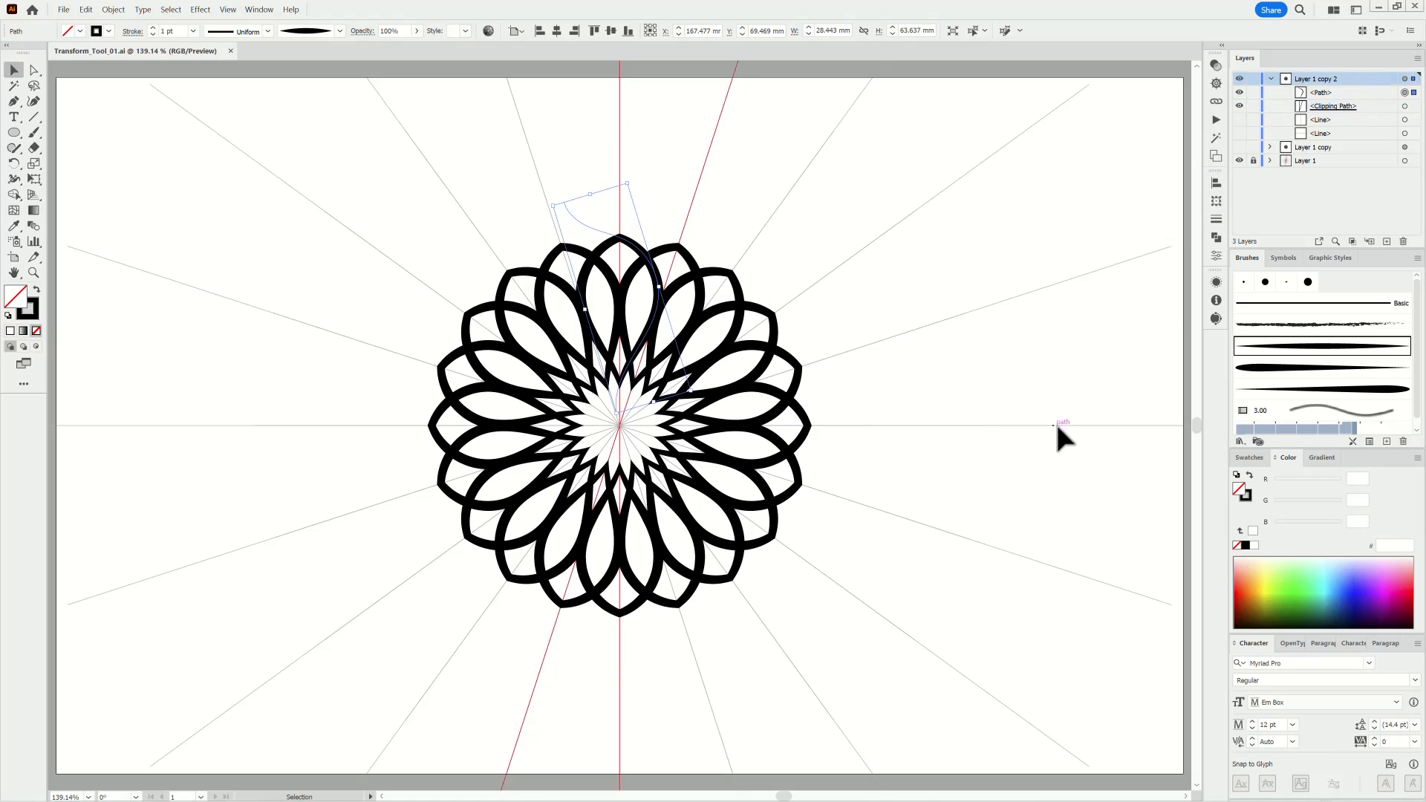
{"action": "left_click_drag", "start_coordinate": [1239, 119], "coordinate": [1239, 134]}
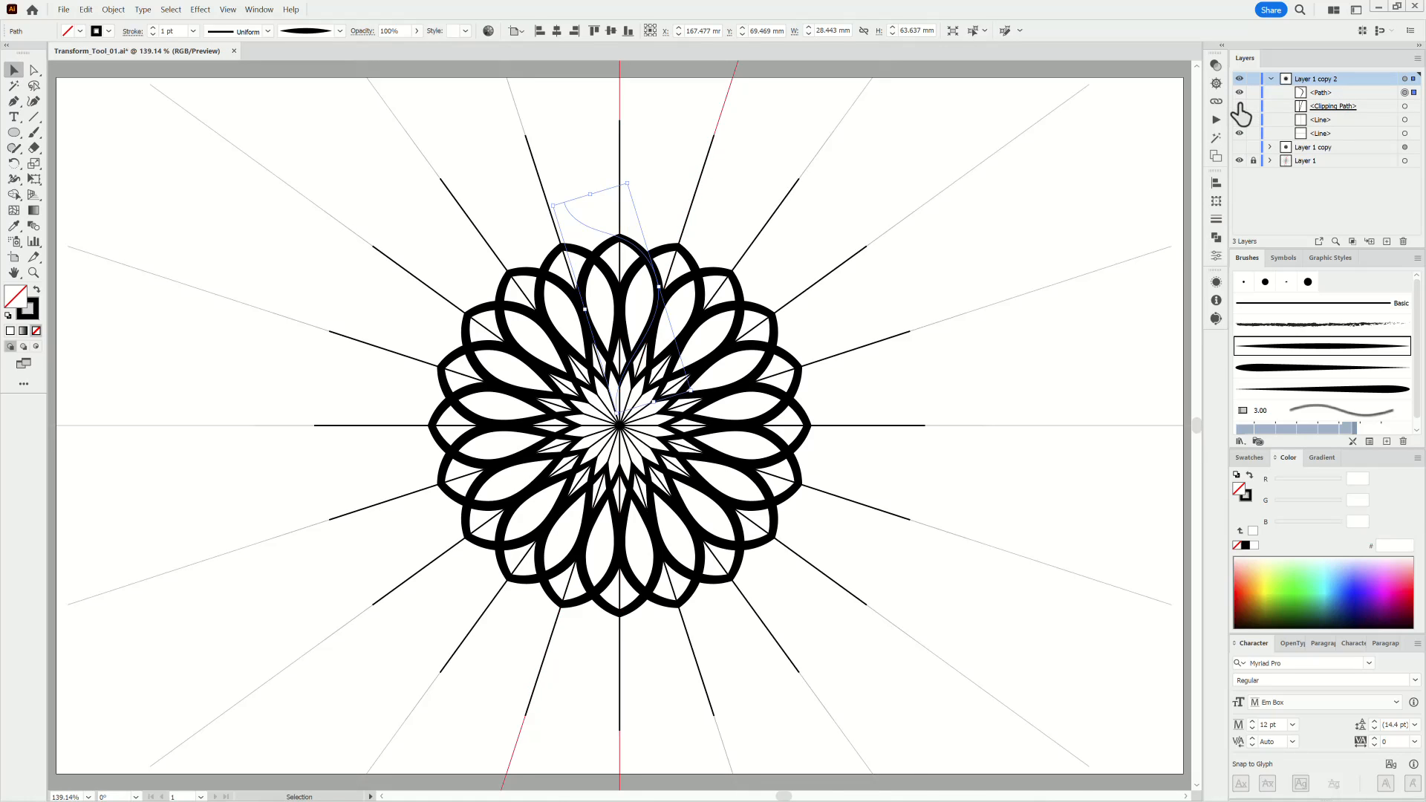
{"action": "left_click", "coordinate": [1240, 106]}
Step: Edit the rotating Transform effect on Layer 1 copy 2 to an angle of 360/40 with 39 copies
{"action": "left_click", "coordinate": [1404, 79]}
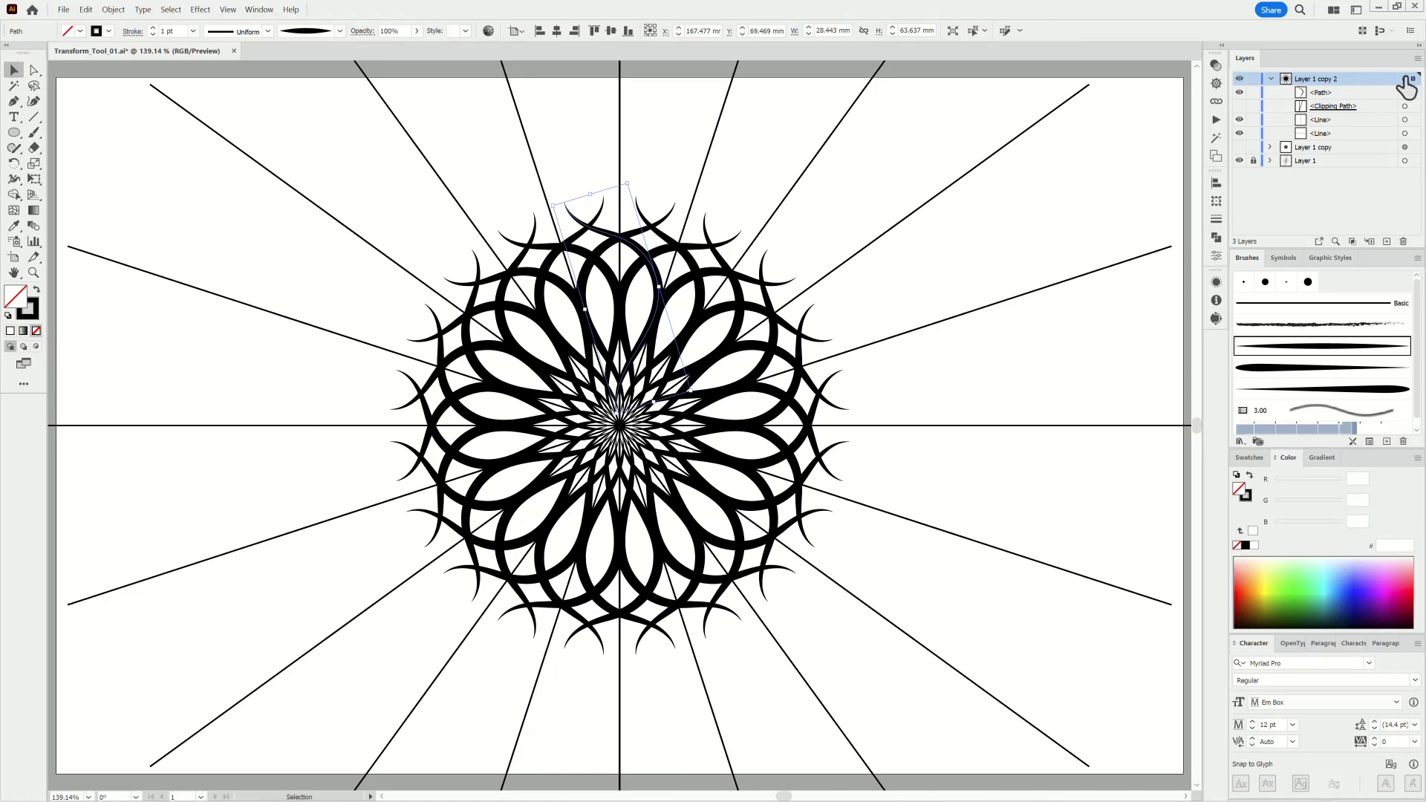
{"action": "left_click", "coordinate": [200, 9]}
{"action": "left_click", "coordinate": [485, 31]}
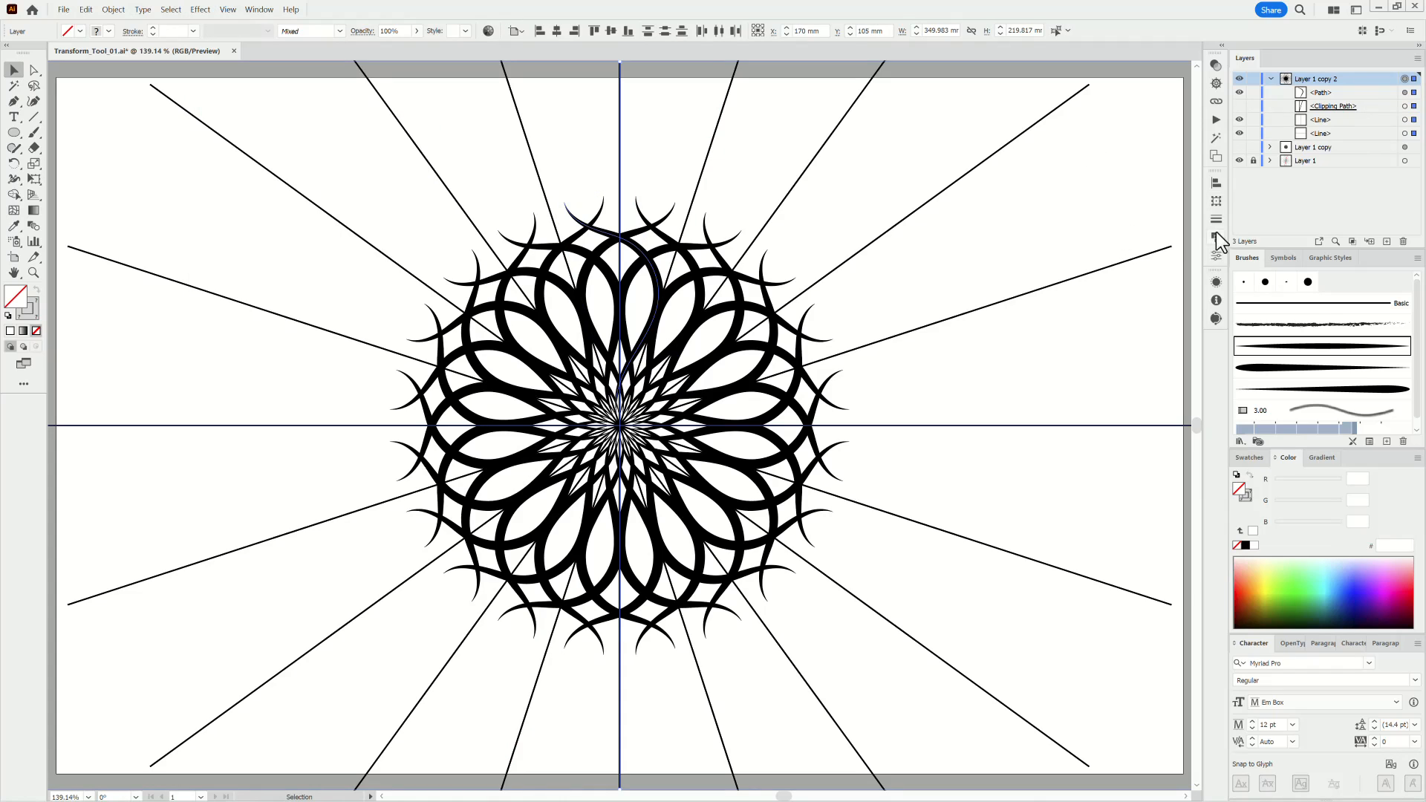
{"action": "left_click", "coordinate": [1215, 281]}
{"action": "left_click", "coordinate": [1102, 332]}
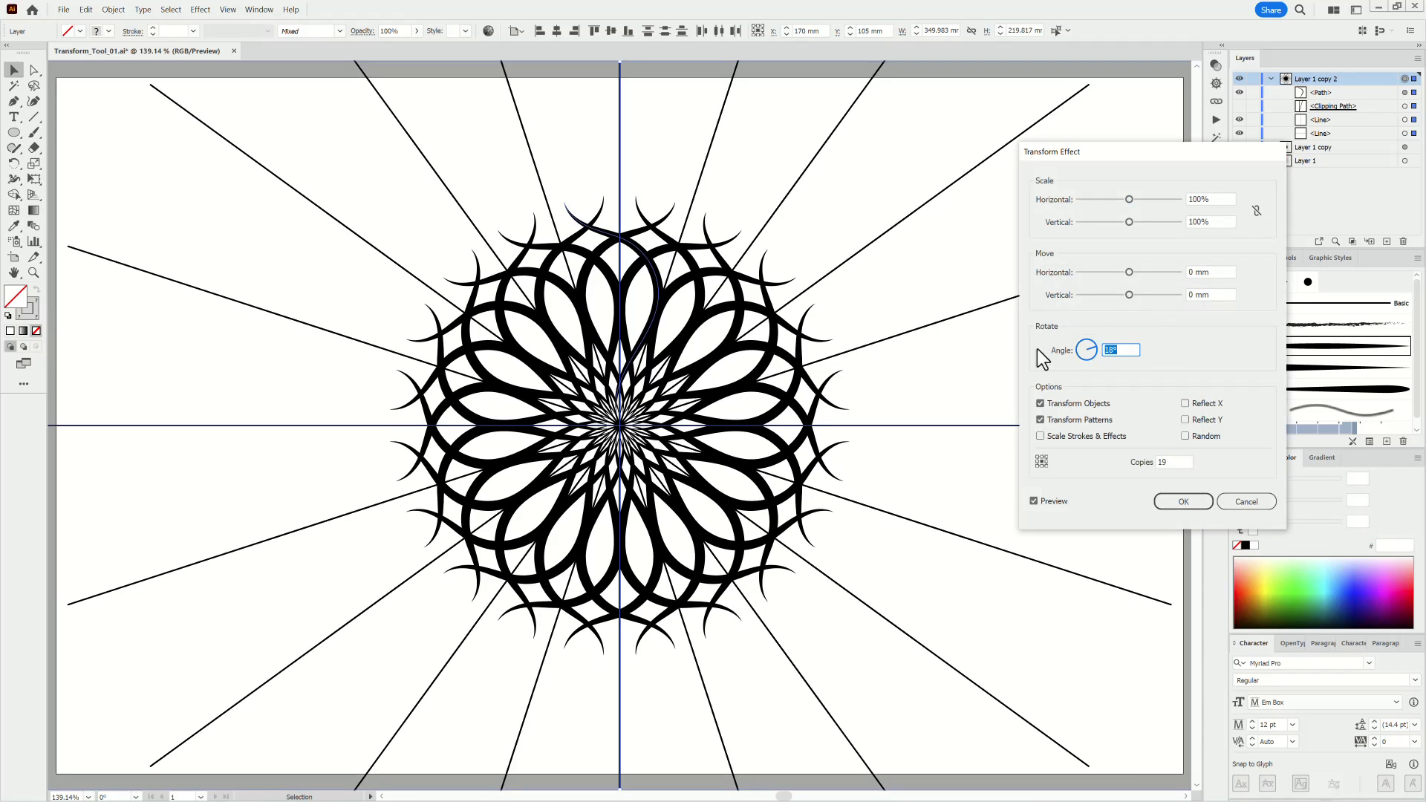
{"action": "type", "text": "360/40"}
{"action": "left_click", "coordinate": [1176, 461]}
{"action": "key", "text": "BackSpace"}
{"action": "key", "text": "BackSpace"}
{"action": "type", "text": "39"}
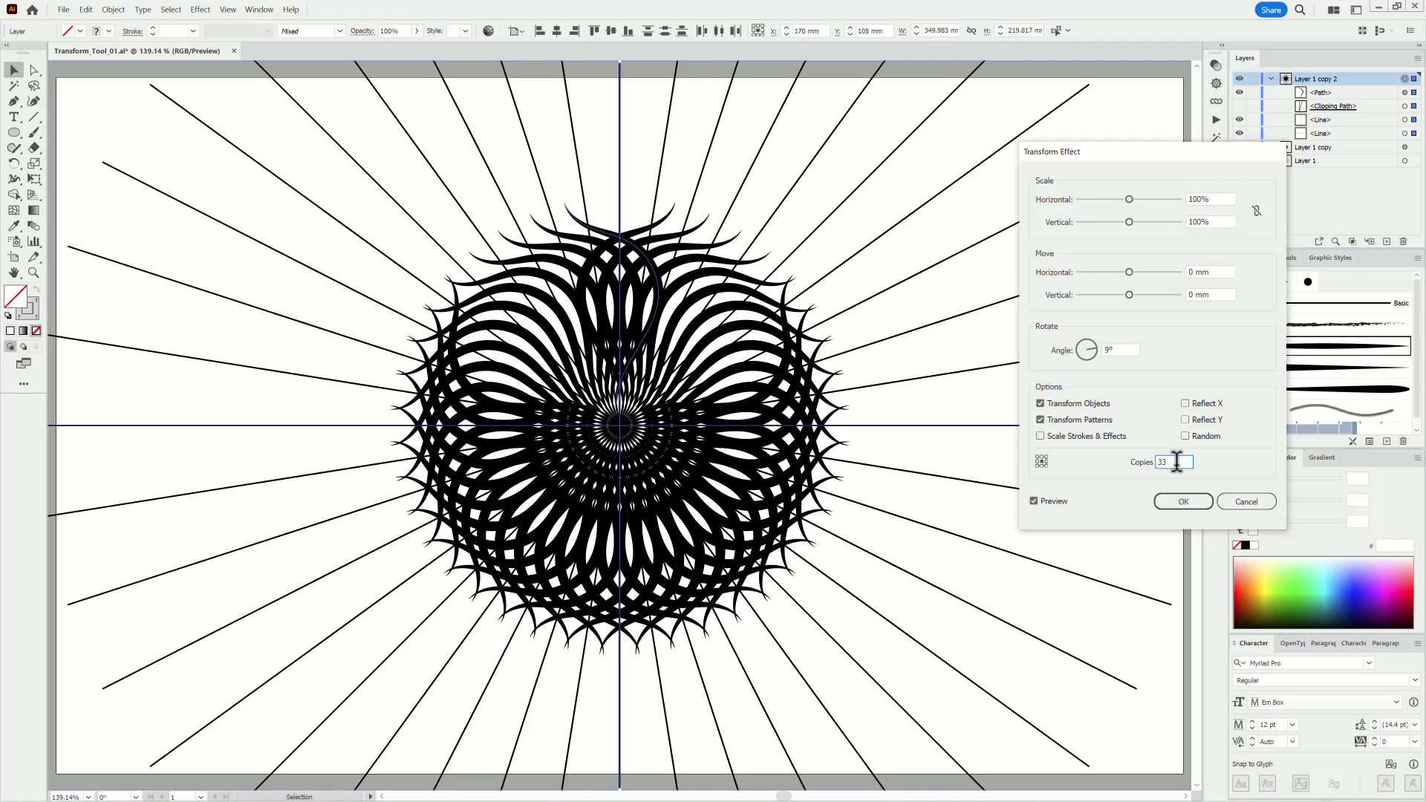
{"action": "left_click", "coordinate": [1185, 500]}
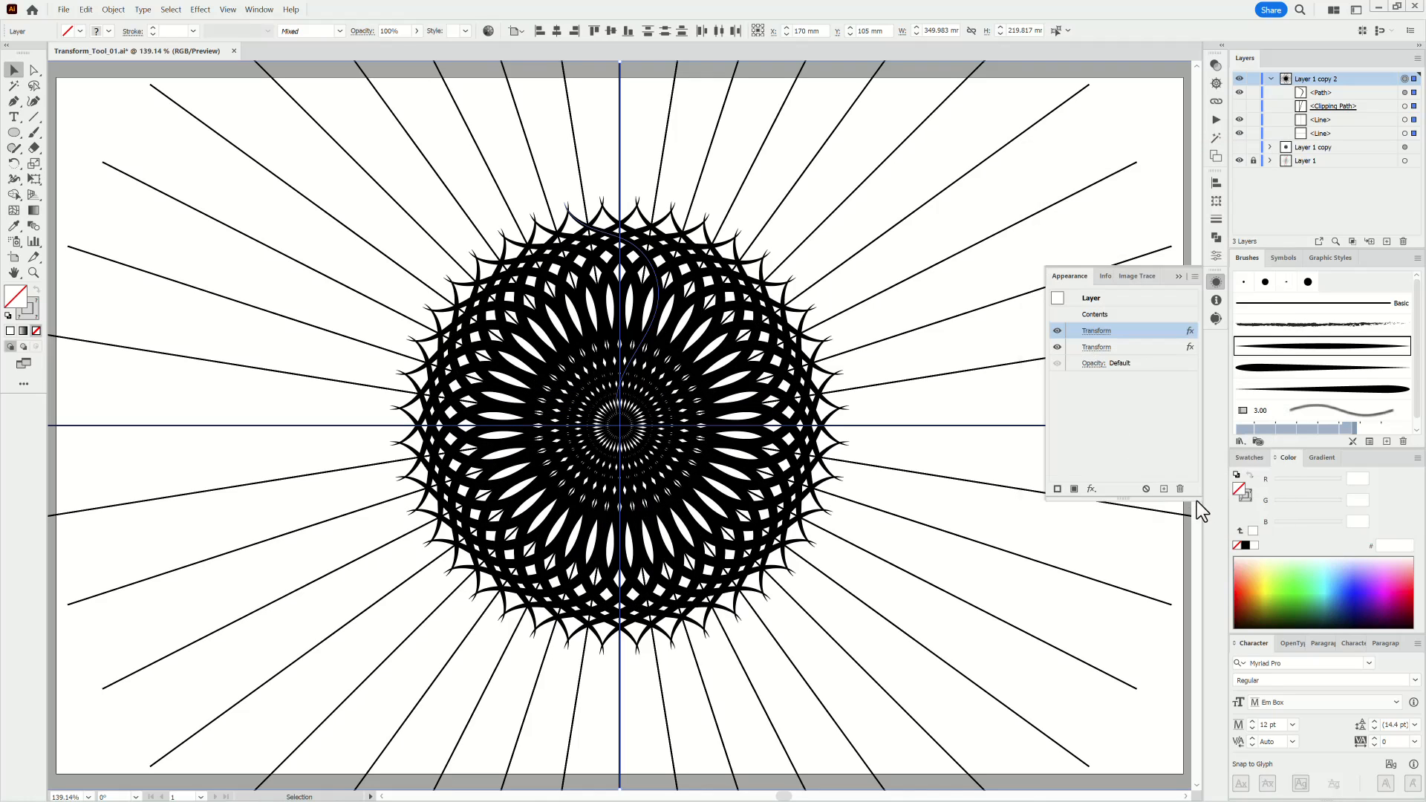
{"action": "left_click", "coordinate": [1179, 276]}
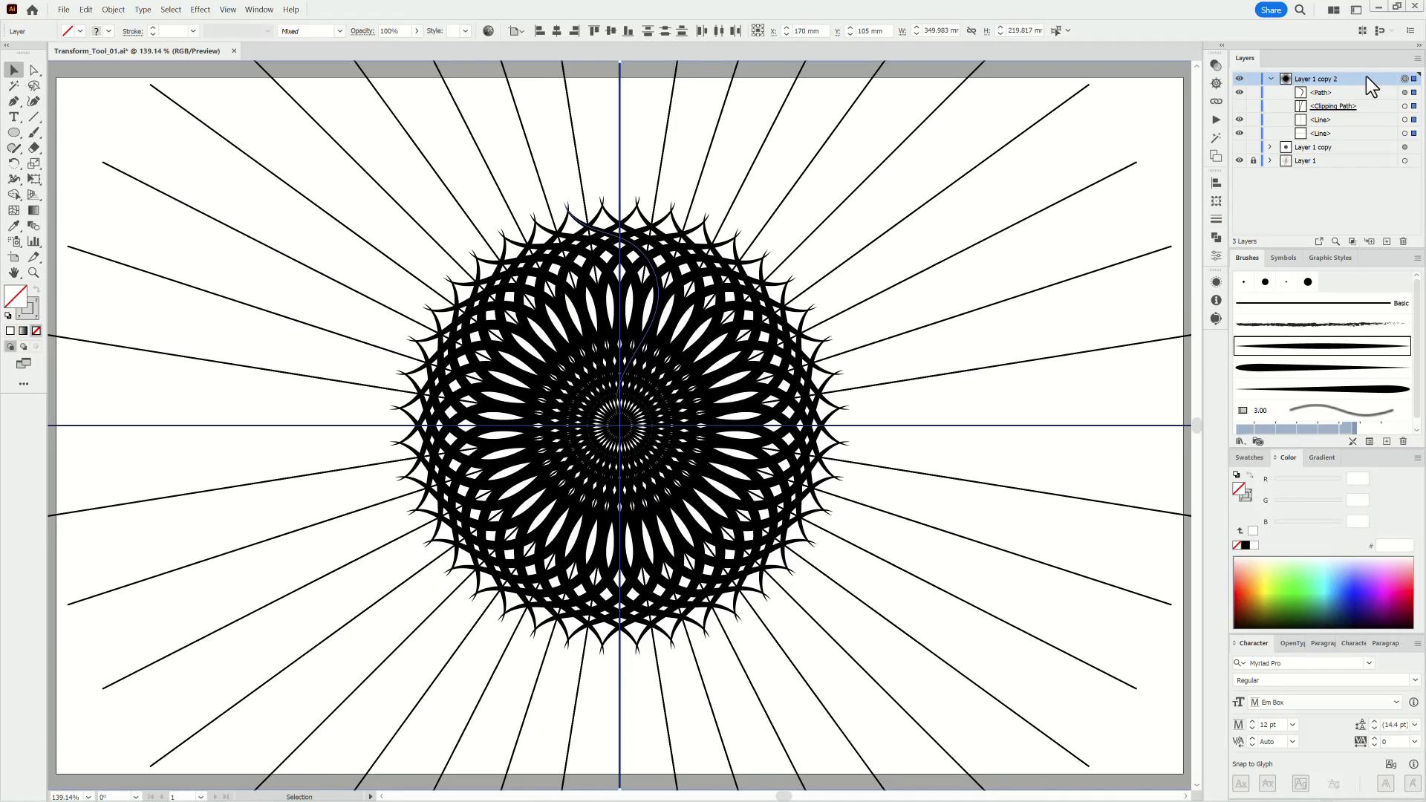
Step: Duplicate Layer 1 copy 2 and collapse the duplicate layer
{"action": "left_click", "coordinate": [1238, 92]}
{"action": "left_click", "coordinate": [1239, 92]}
{"action": "left_click_drag", "start_coordinate": [1348, 81], "coordinate": [1387, 241]}
{"action": "left_click", "coordinate": [1269, 79]}
Step: Hide Layer 1 copy 3 and toggle the two layers below it to compare patterns, leaving only Layer 1 copy 2 shown
{"action": "left_click", "coordinate": [1239, 78]}
{"action": "left_click", "coordinate": [1239, 92]}
{"action": "left_click", "coordinate": [1238, 105]}
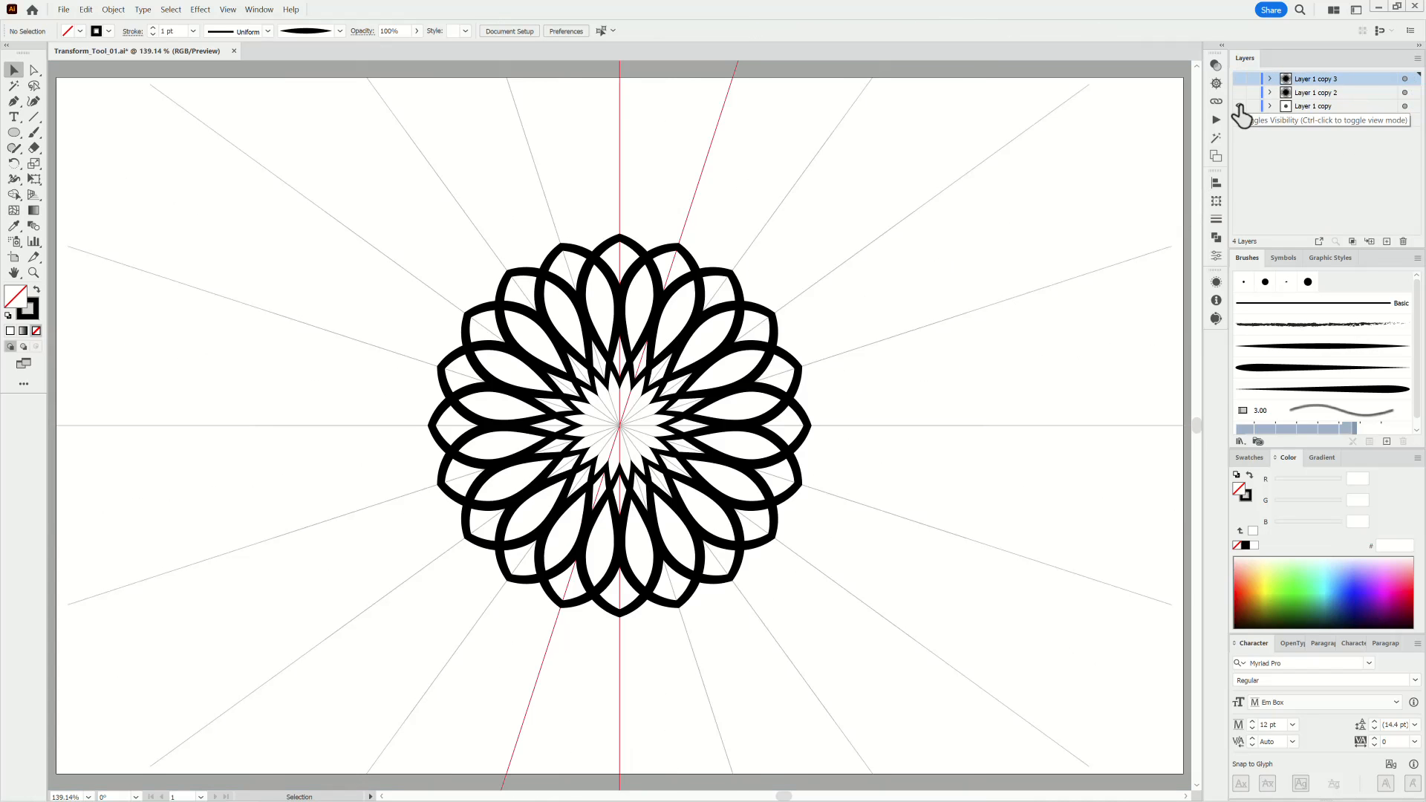
{"action": "left_click", "coordinate": [1239, 92]}
{"action": "left_click", "coordinate": [1239, 93]}
{"action": "left_click", "coordinate": [1239, 105]}
{"action": "left_click", "coordinate": [1239, 92]}
Step: Delete the brush stroke path from Layer 1 copy 2
{"action": "left_click", "coordinate": [1269, 93]}
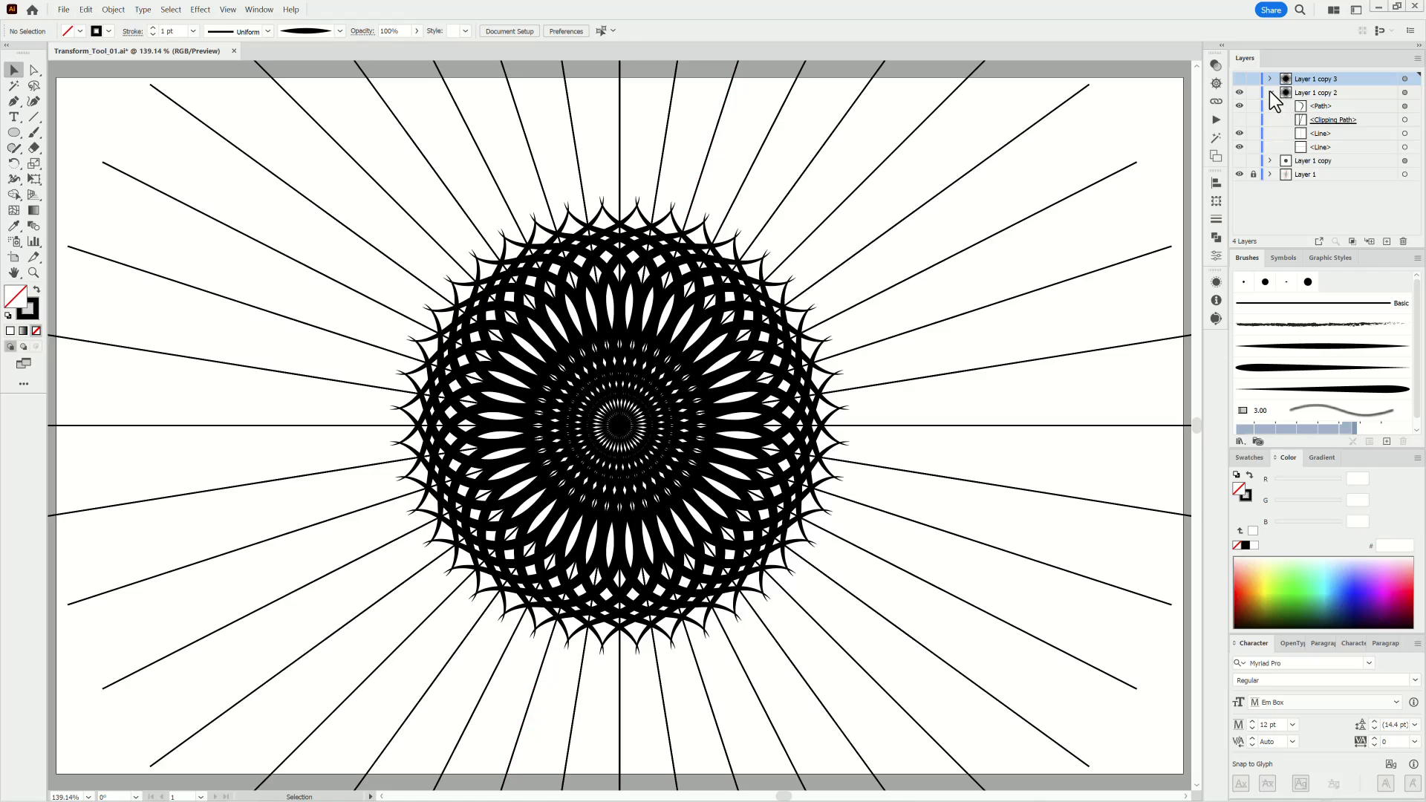
{"action": "left_click", "coordinate": [1326, 106]}
{"action": "left_click", "coordinate": [1404, 106]}
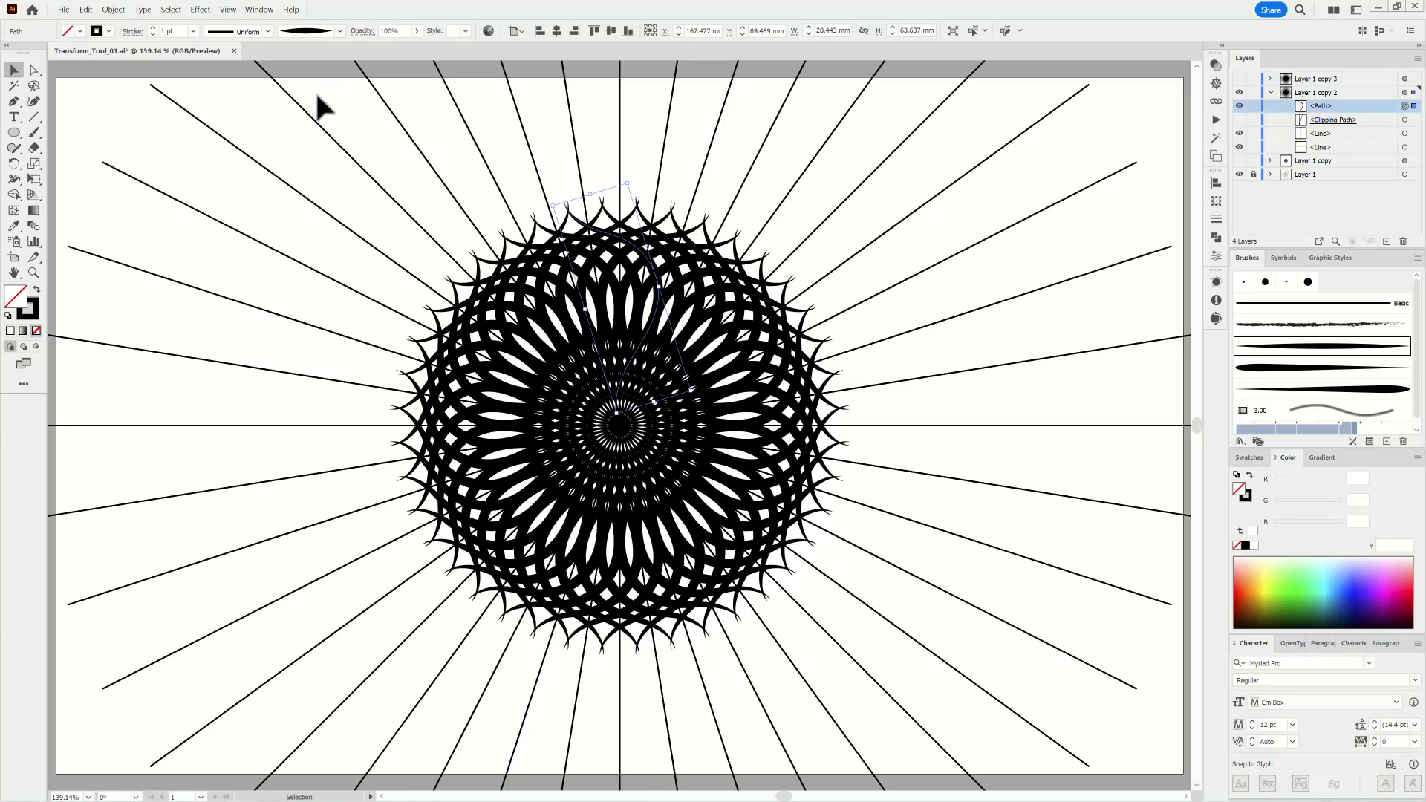
{"action": "left_click", "coordinate": [86, 10]}
{"action": "left_click", "coordinate": [104, 74]}
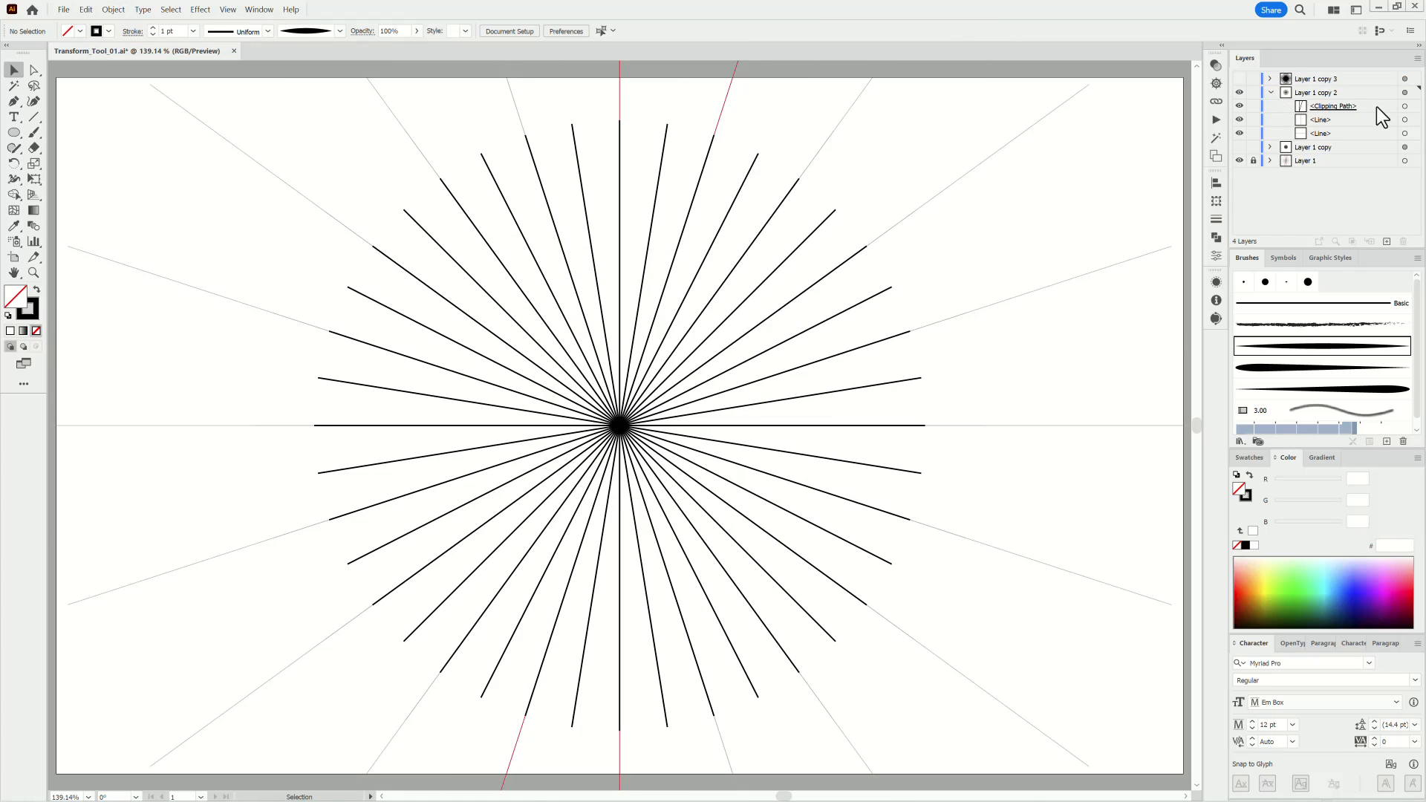
Step: Cut the clipping path out of Layer 1 copy 2 and expand the layer's appearance into editable rays
{"action": "left_click", "coordinate": [1405, 105]}
{"action": "left_click", "coordinate": [86, 9]}
{"action": "left_click", "coordinate": [94, 49]}
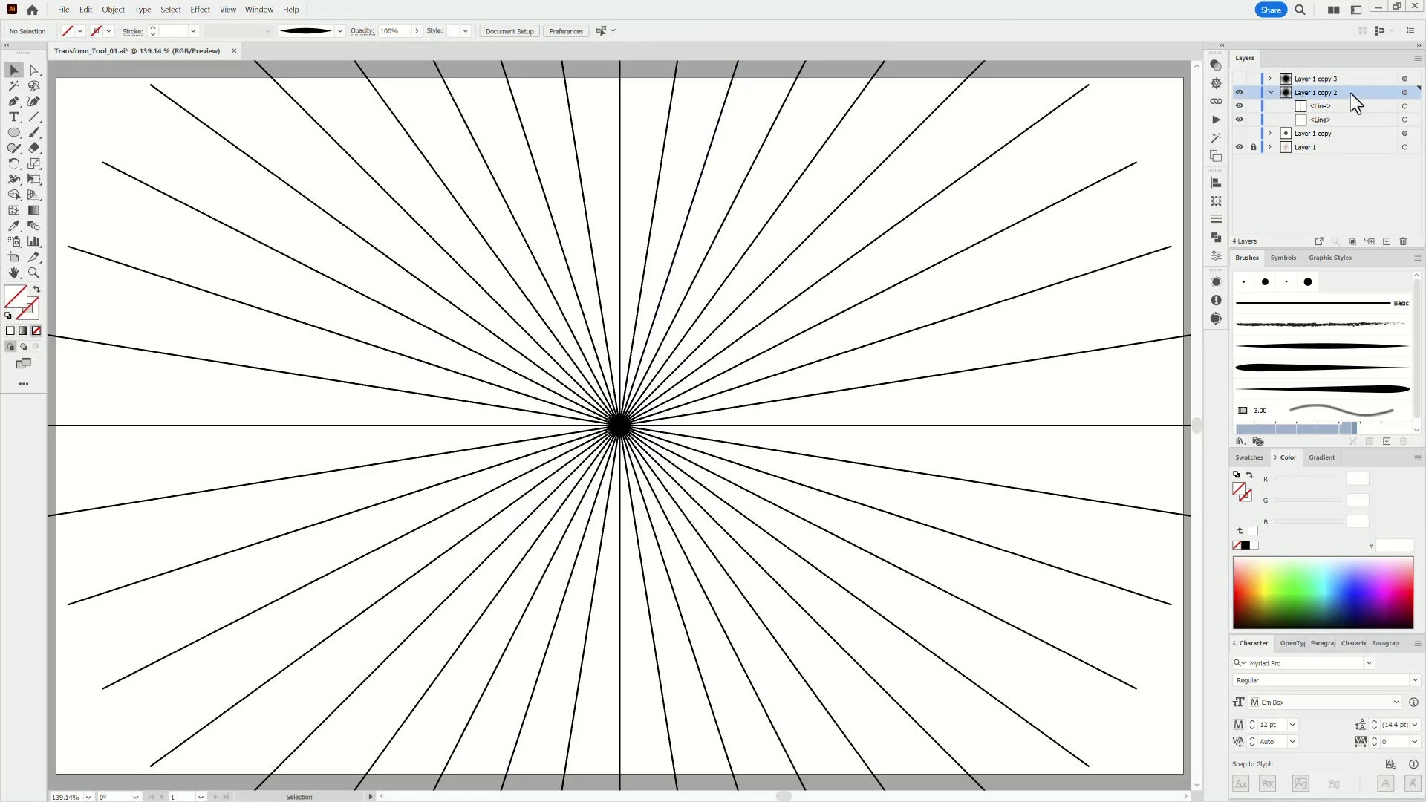
{"action": "left_click", "coordinate": [1405, 92]}
{"action": "left_click", "coordinate": [113, 9]}
{"action": "left_click", "coordinate": [123, 148]}
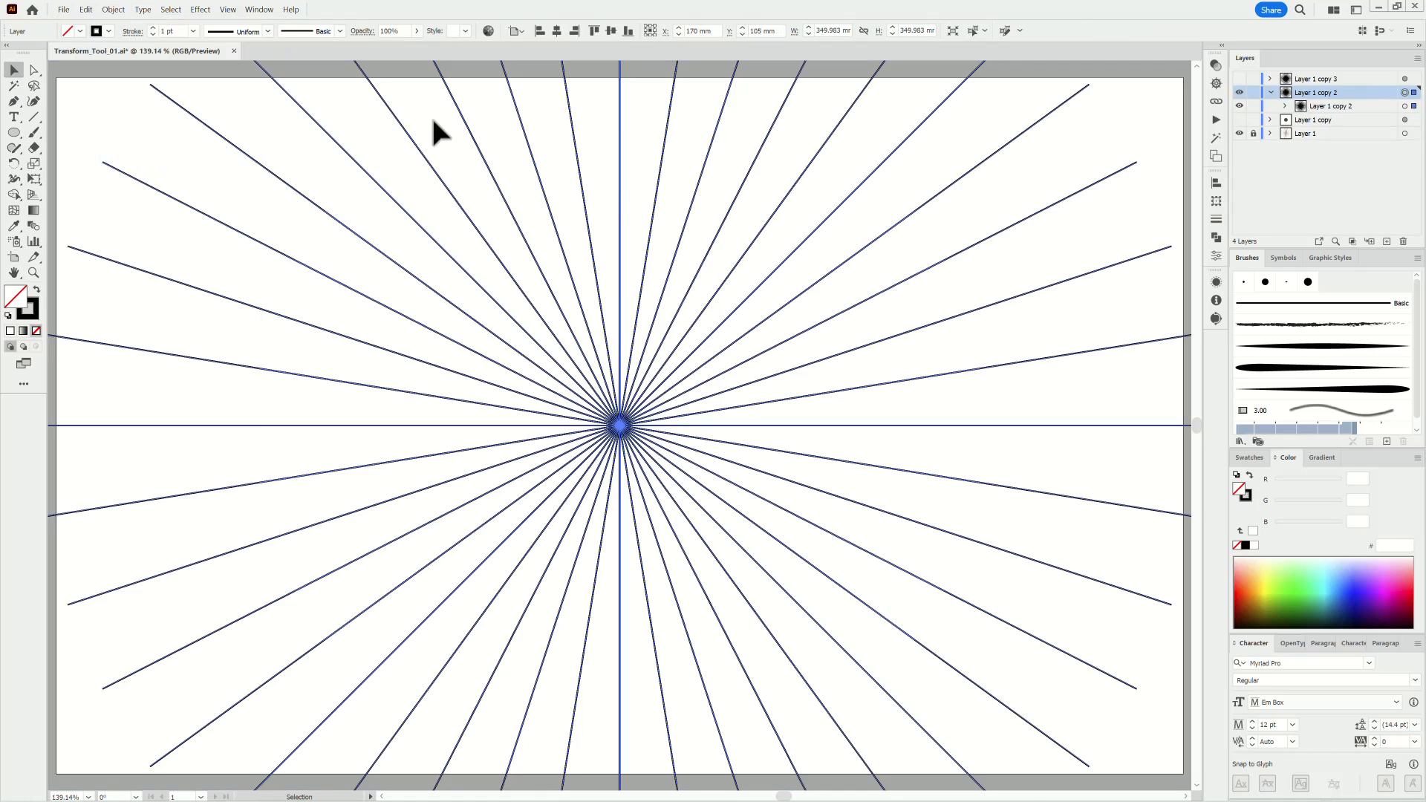
Step: Paste the cut wedge in place in Layer 1 copy 2
{"action": "left_click_drag", "start_coordinate": [604, 159], "coordinate": [606, 201]}
{"action": "left_click_drag", "start_coordinate": [588, 188], "coordinate": [582, 220]}
{"action": "left_click", "coordinate": [115, 10]}
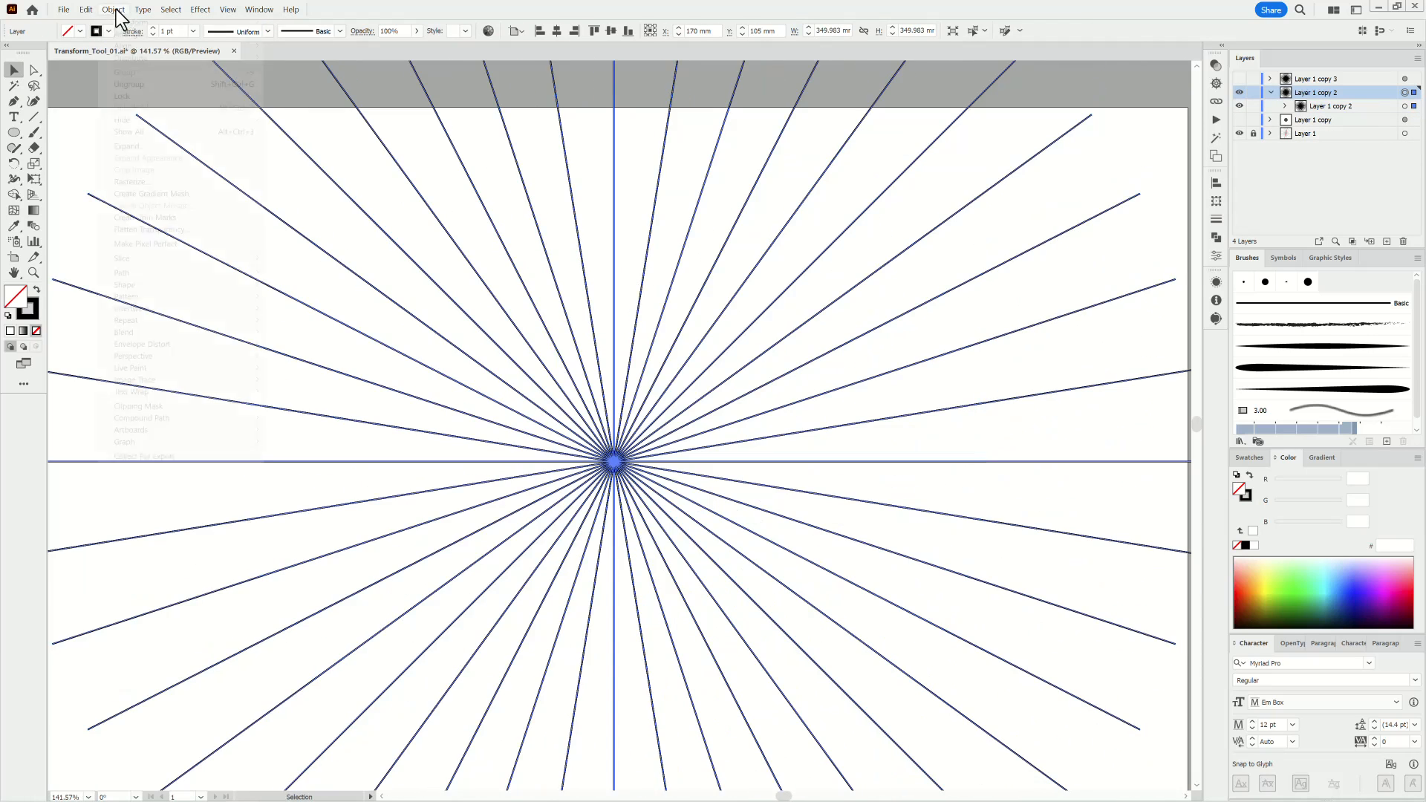
{"action": "mouse_move", "coordinate": [87, 10]}
{"action": "left_click", "coordinate": [94, 108]}
Step: Narrow the wedge by moving its outer corner onto the first ray beside the vertical one, and cut the wedge
{"action": "left_click", "coordinate": [33, 69]}
{"action": "left_click_drag", "start_coordinate": [688, 132], "coordinate": [828, 453]}
{"action": "left_click", "coordinate": [802, 214]}
{"action": "mouse_move", "coordinate": [662, 302]}
{"action": "left_mouse_down"}
{"action": "mouse_move", "coordinate": [743, 383]}
{"action": "mouse_move", "coordinate": [664, 298]}
{"action": "left_mouse_up"}
{"action": "left_click_drag", "start_coordinate": [921, 482], "coordinate": [781, 475]}
{"action": "left_click_drag", "start_coordinate": [854, 550], "coordinate": [717, 258]}
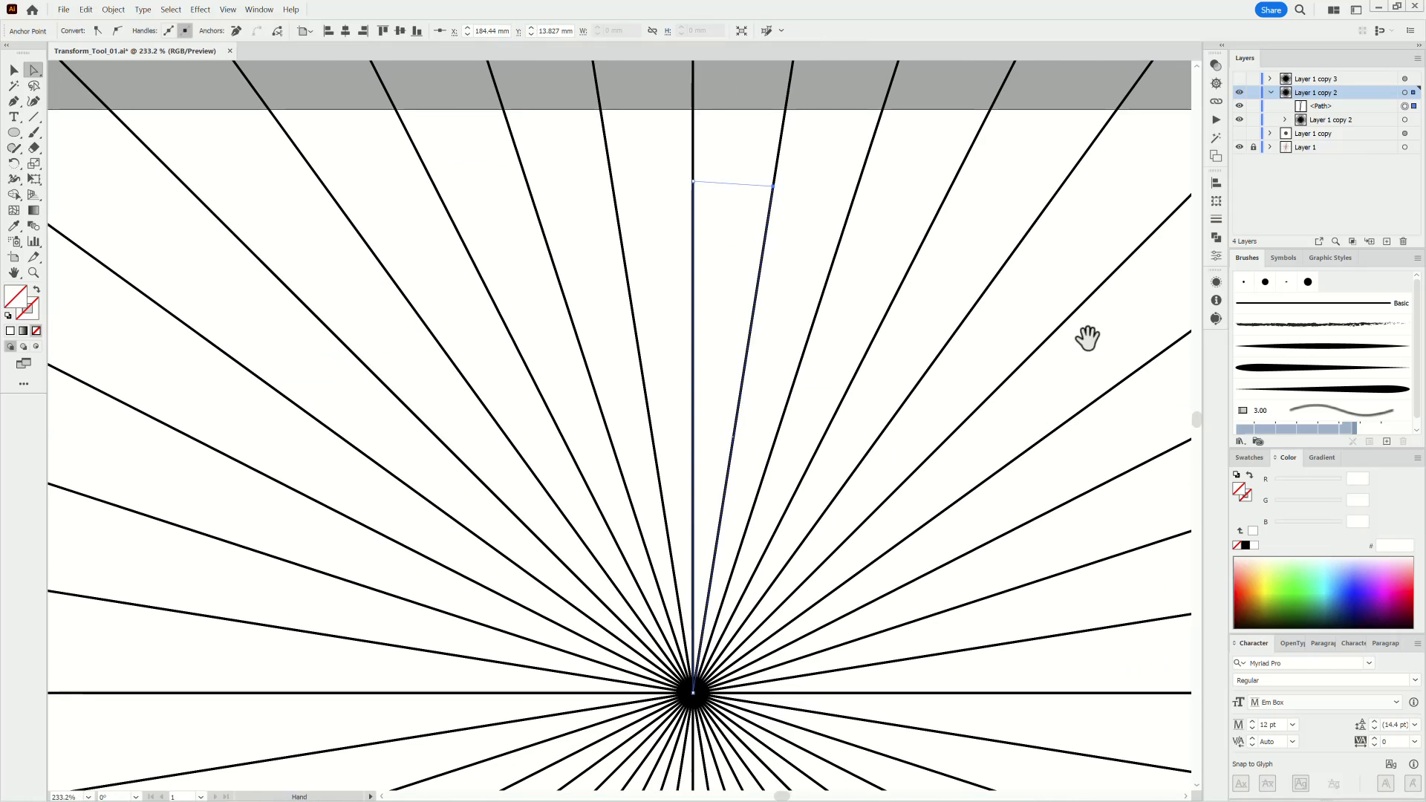
{"action": "left_click", "coordinate": [85, 9]}
{"action": "left_click", "coordinate": [96, 47]}
Step: Show Layer 1 copy 3, delete its clipping path and paste the narrowed wedge in place
{"action": "left_click", "coordinate": [1239, 78]}
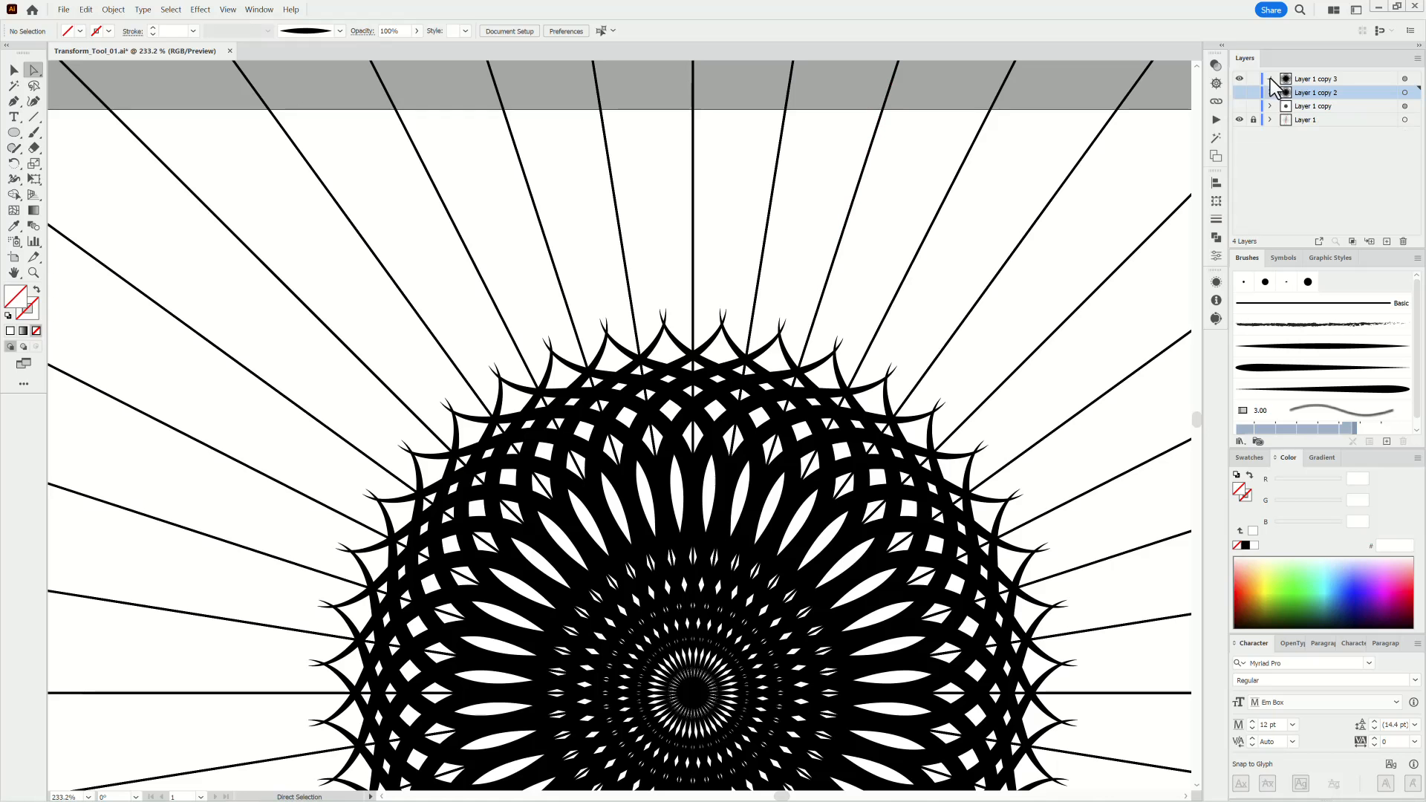
{"action": "left_click", "coordinate": [1270, 78]}
{"action": "left_click", "coordinate": [1239, 106]}
{"action": "left_click", "coordinate": [1404, 106]}
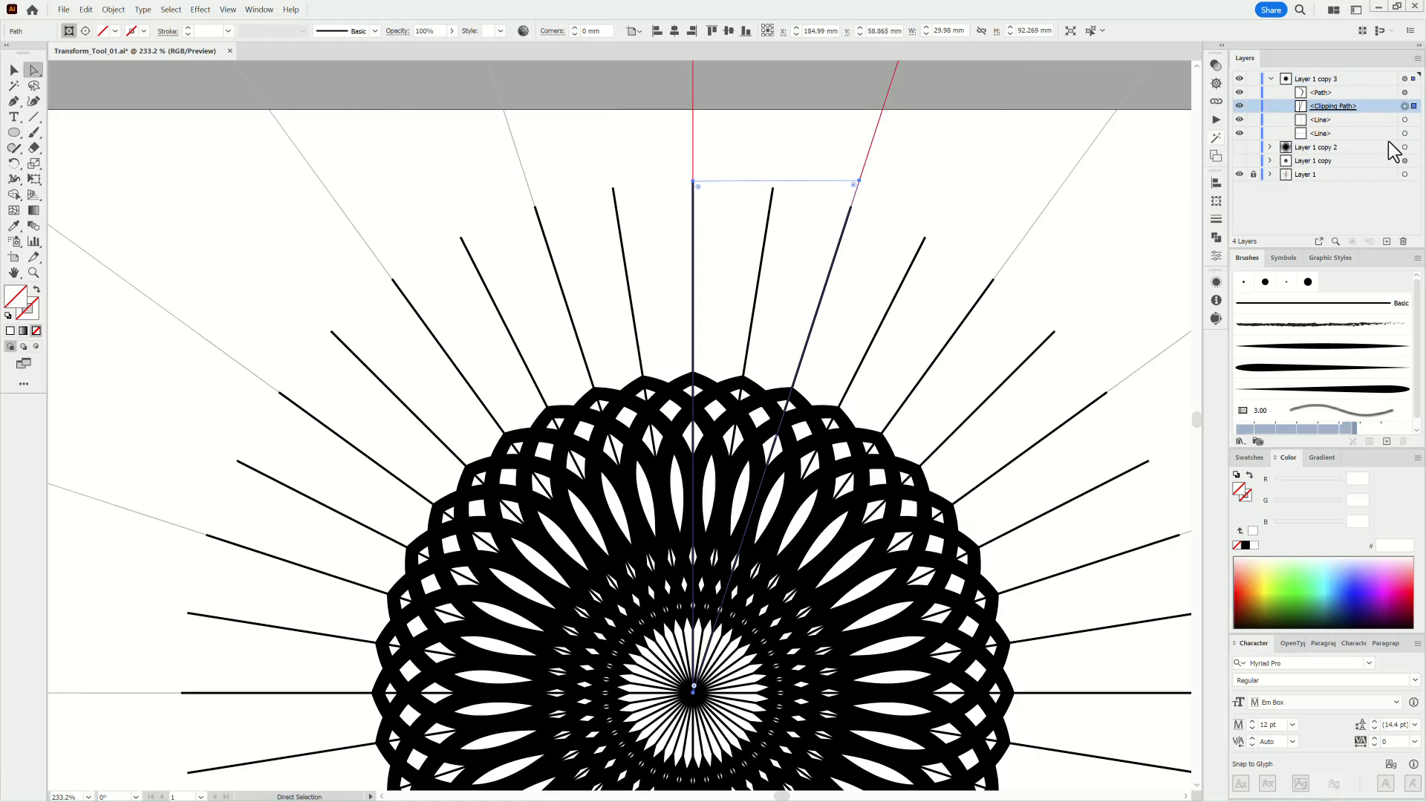
{"action": "left_click", "coordinate": [1403, 241]}
{"action": "left_click", "coordinate": [86, 9]}
{"action": "left_click", "coordinate": [99, 108]}
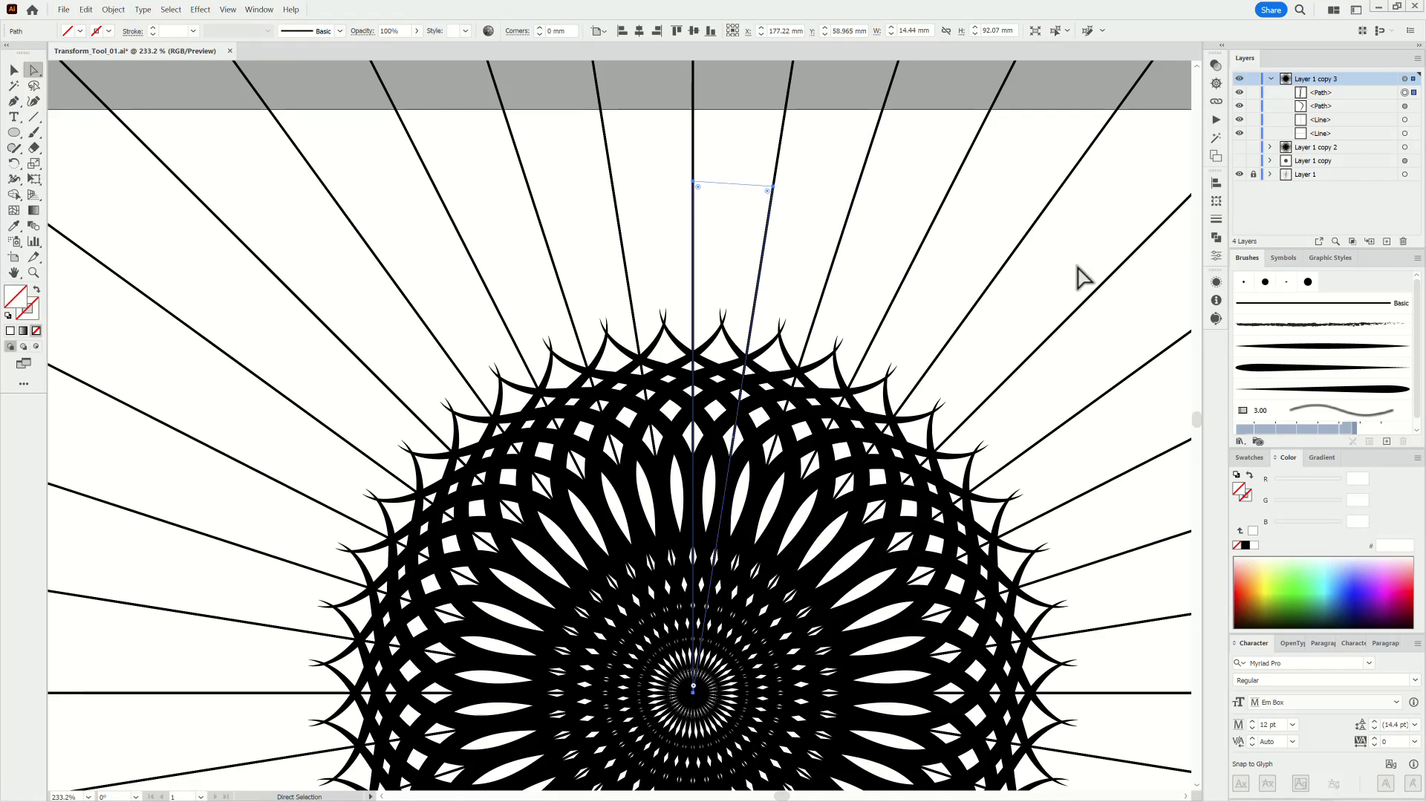
Step: Make the pasted wedge the clipping mask of Layer 1 copy 3 and lock the clipping path
{"action": "left_click", "coordinate": [170, 10]}
{"action": "left_click", "coordinate": [182, 46]}
{"action": "left_click", "coordinate": [1351, 243]}
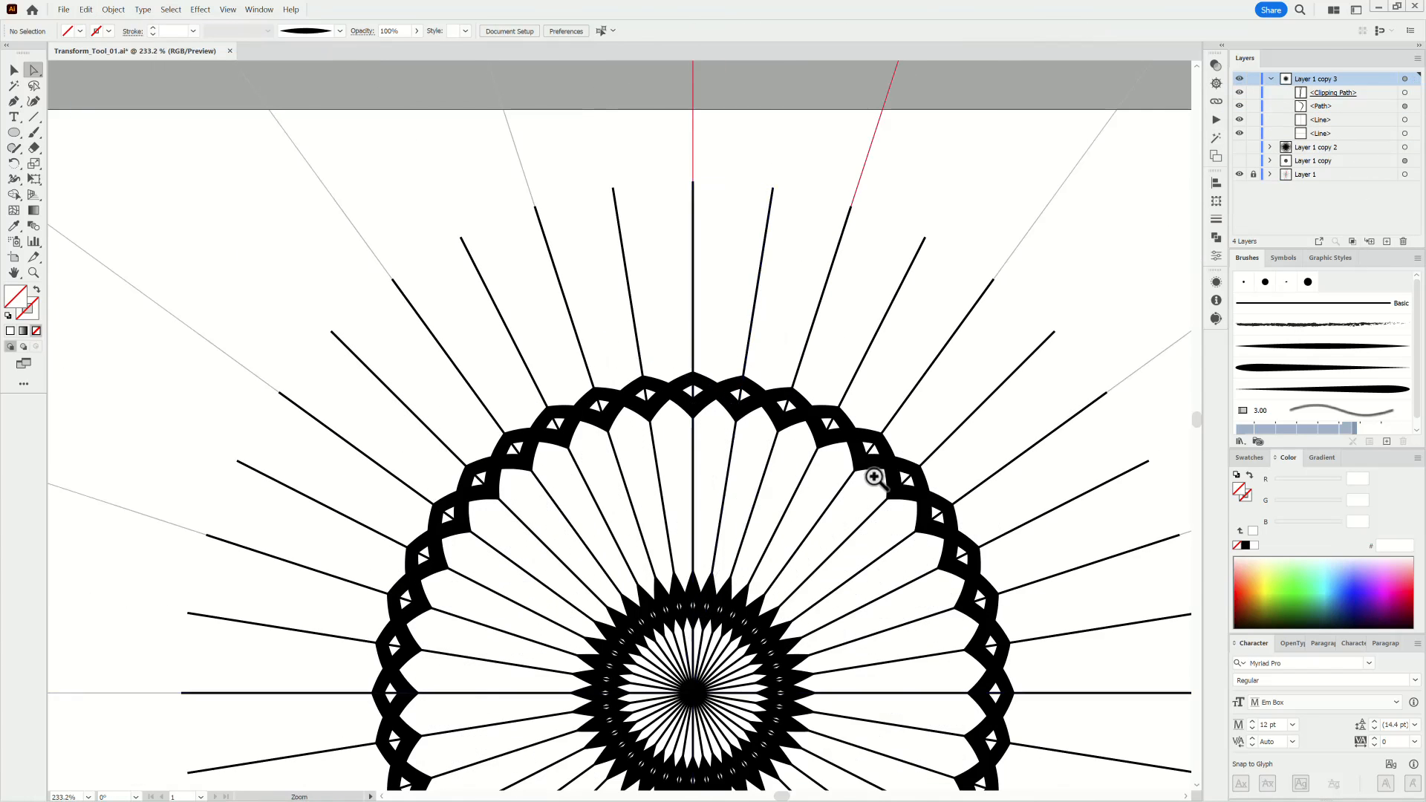
{"action": "left_click_drag", "start_coordinate": [876, 477], "coordinate": [806, 475]}
{"action": "left_click_drag", "start_coordinate": [913, 453], "coordinate": [949, 441]}
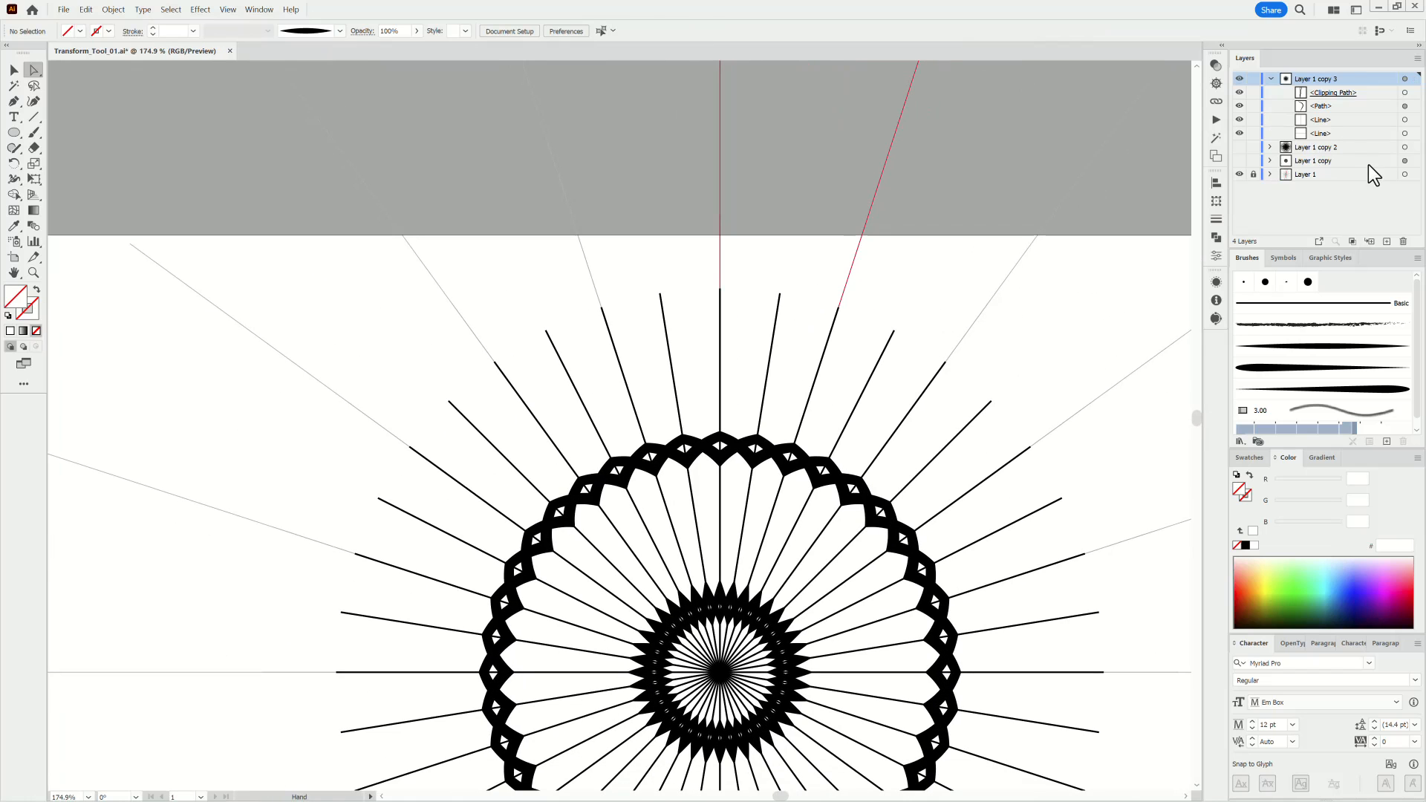
{"action": "left_click", "coordinate": [1253, 93]}
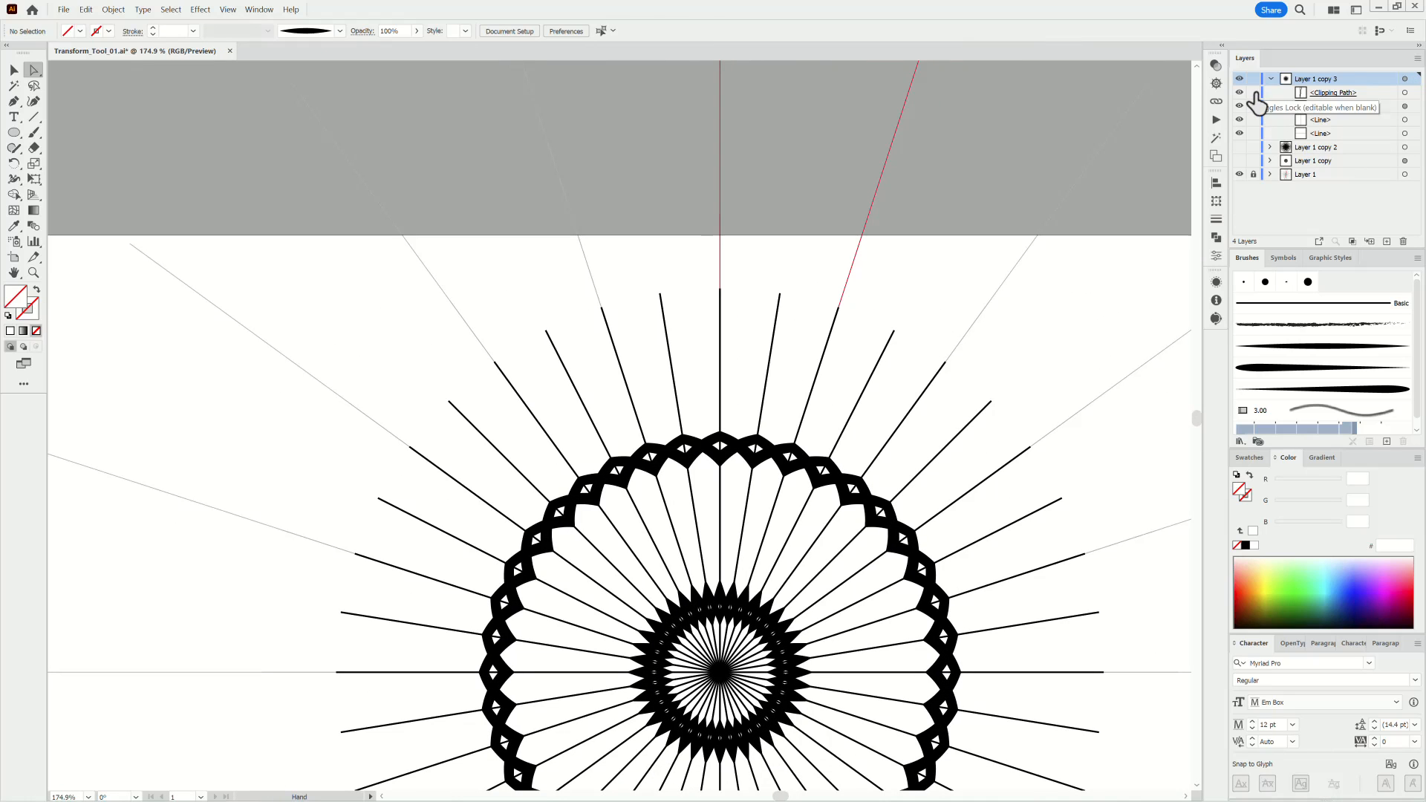
Step: Show Layer 1 copy 2 and give all its rays a 0.25 pt light grey stroke without fill
{"action": "left_click", "coordinate": [1239, 147]}
{"action": "left_click", "coordinate": [1404, 147]}
{"action": "left_click", "coordinate": [193, 31]}
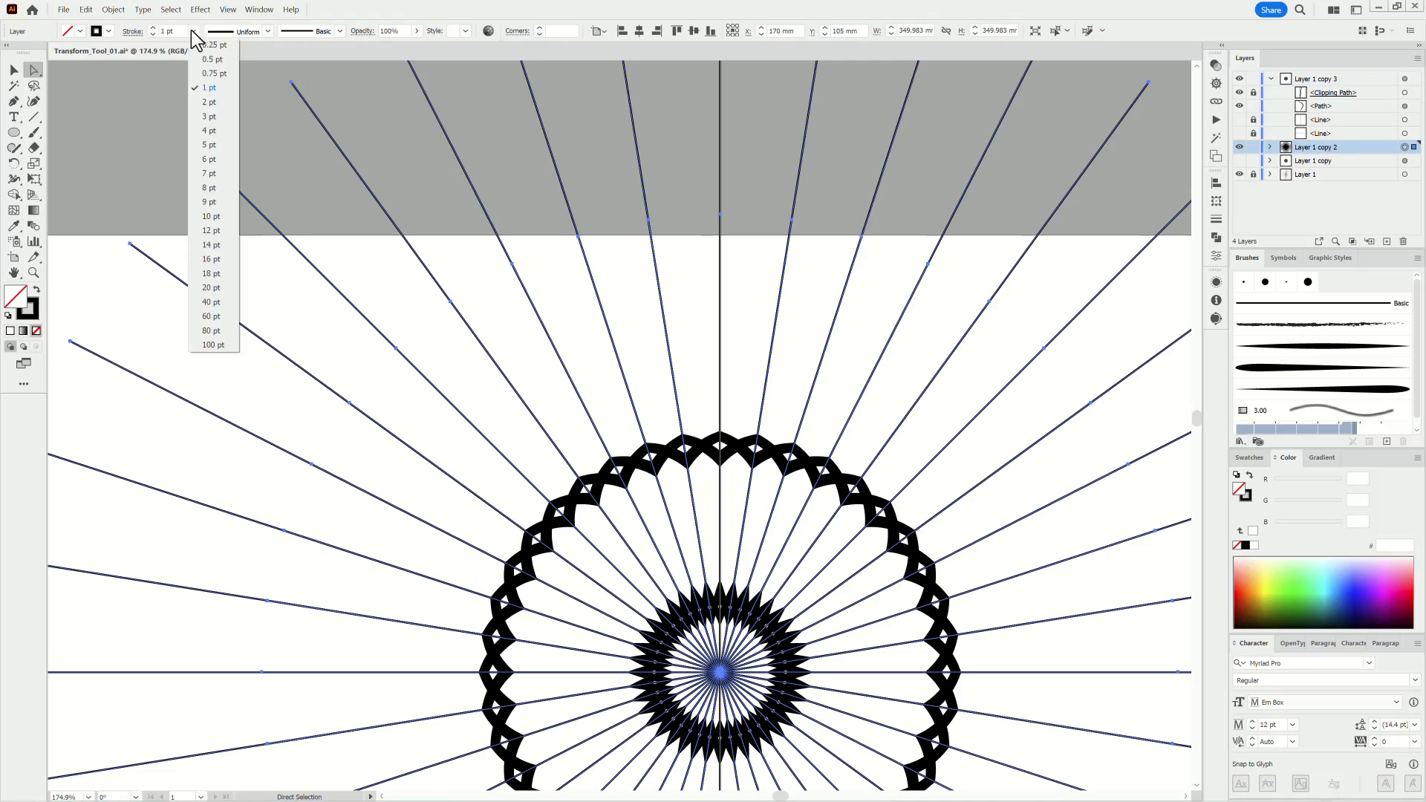
{"action": "left_click", "coordinate": [213, 45]}
{"action": "left_click", "coordinate": [1249, 457]}
{"action": "left_click", "coordinate": [1310, 537]}
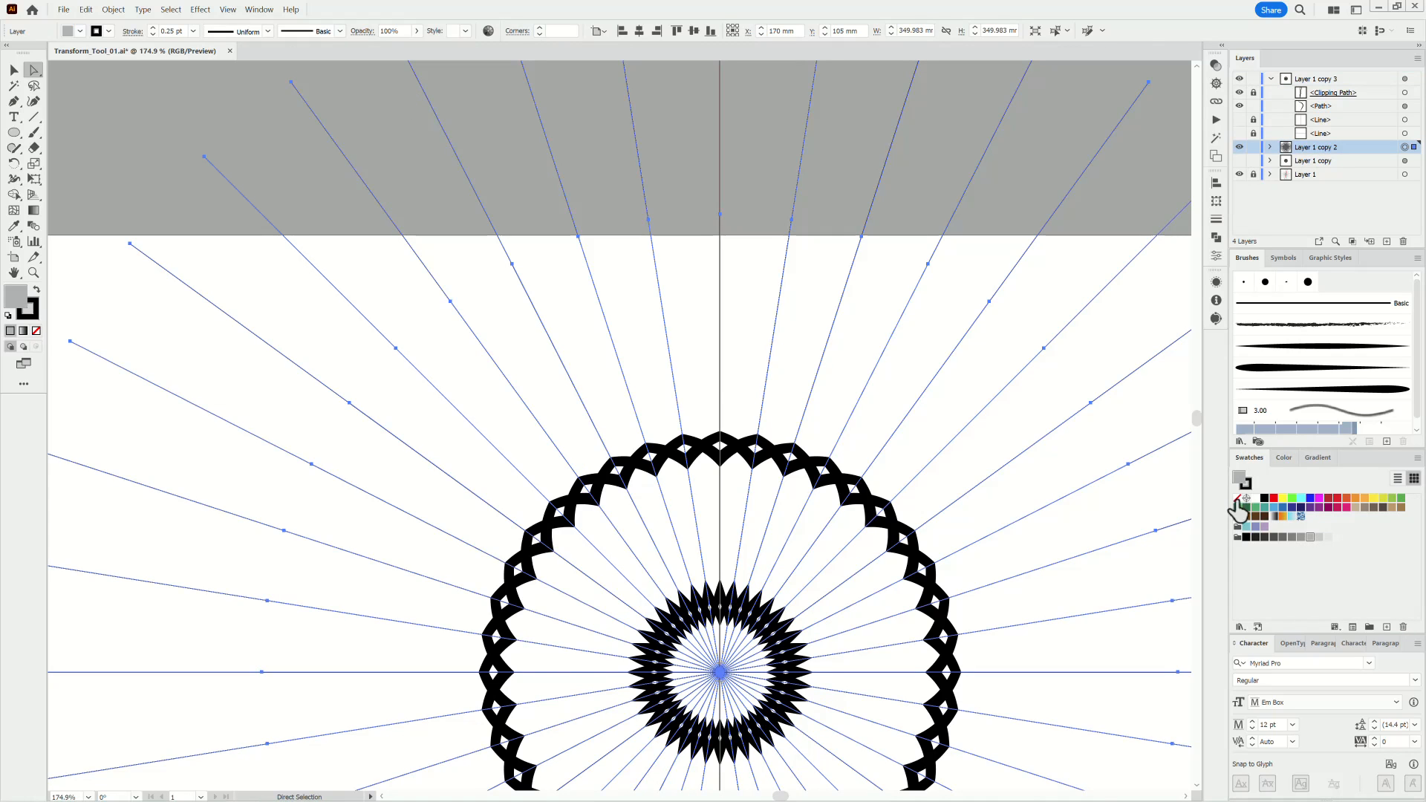
{"action": "left_click", "coordinate": [1310, 537]}
Step: Colour the vertical ray and the second ray clockwise from it red, and the ray between them light blue
{"action": "left_click_drag", "start_coordinate": [33, 70], "coordinate": [65, 87]}
{"action": "left_click_drag", "start_coordinate": [854, 306], "coordinate": [857, 308]}
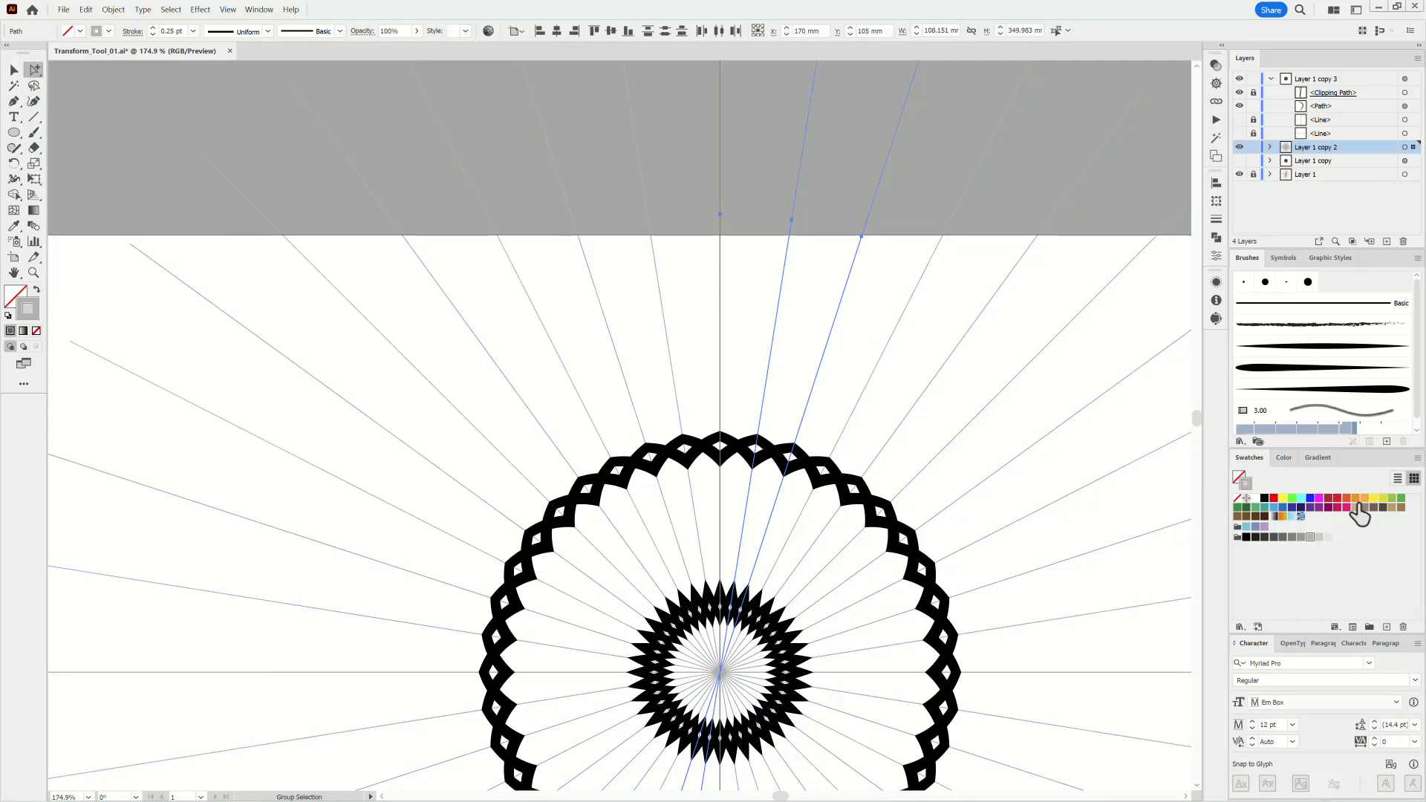
{"action": "left_click", "coordinate": [1337, 498]}
{"action": "left_click", "coordinate": [751, 196]}
{"action": "left_click_drag", "start_coordinate": [767, 247], "coordinate": [811, 282]}
{"action": "left_click", "coordinate": [1272, 509]}
{"action": "left_click", "coordinate": [1042, 191]}
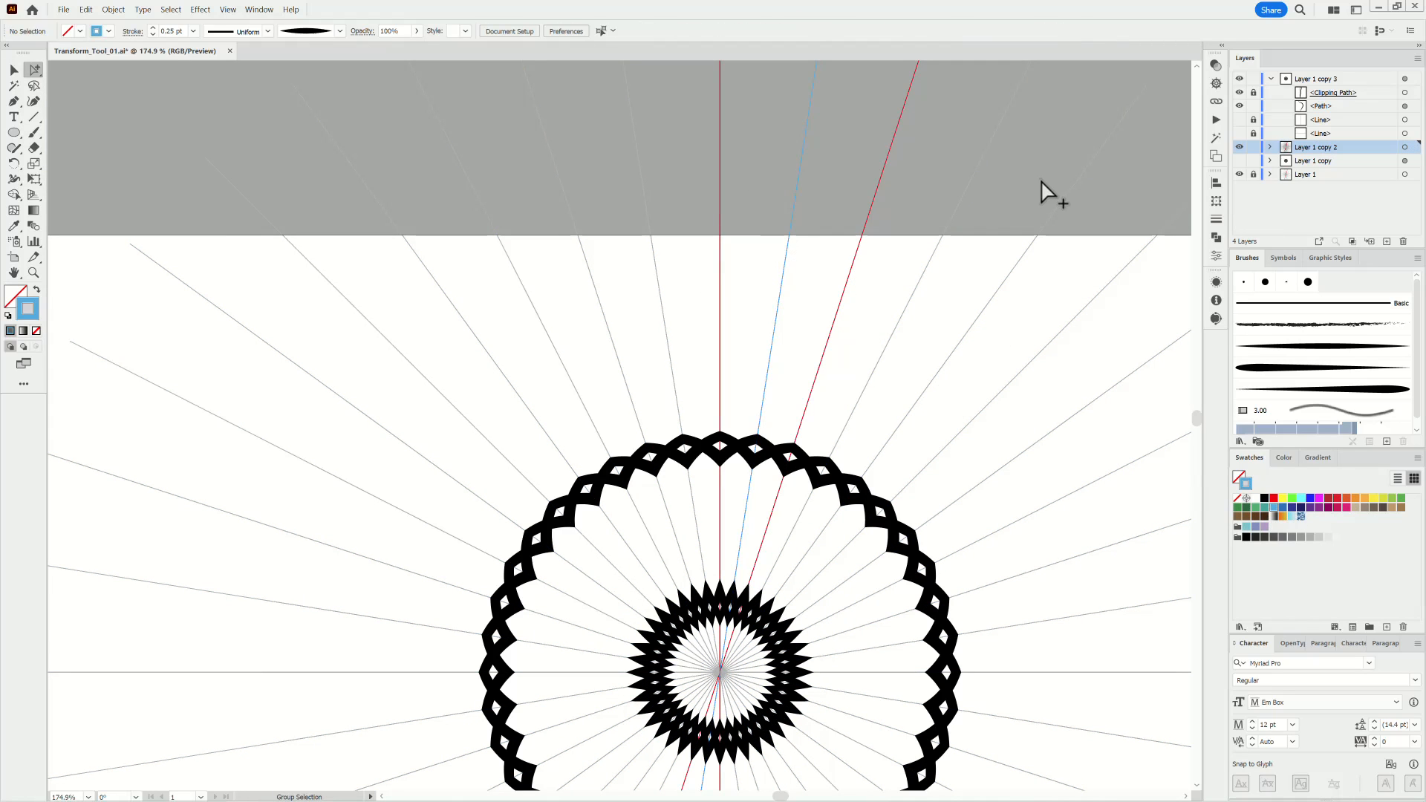
Step: Lock Layer 1 copy 2 and show Layer 1 copy
{"action": "left_click", "coordinate": [1271, 78]}
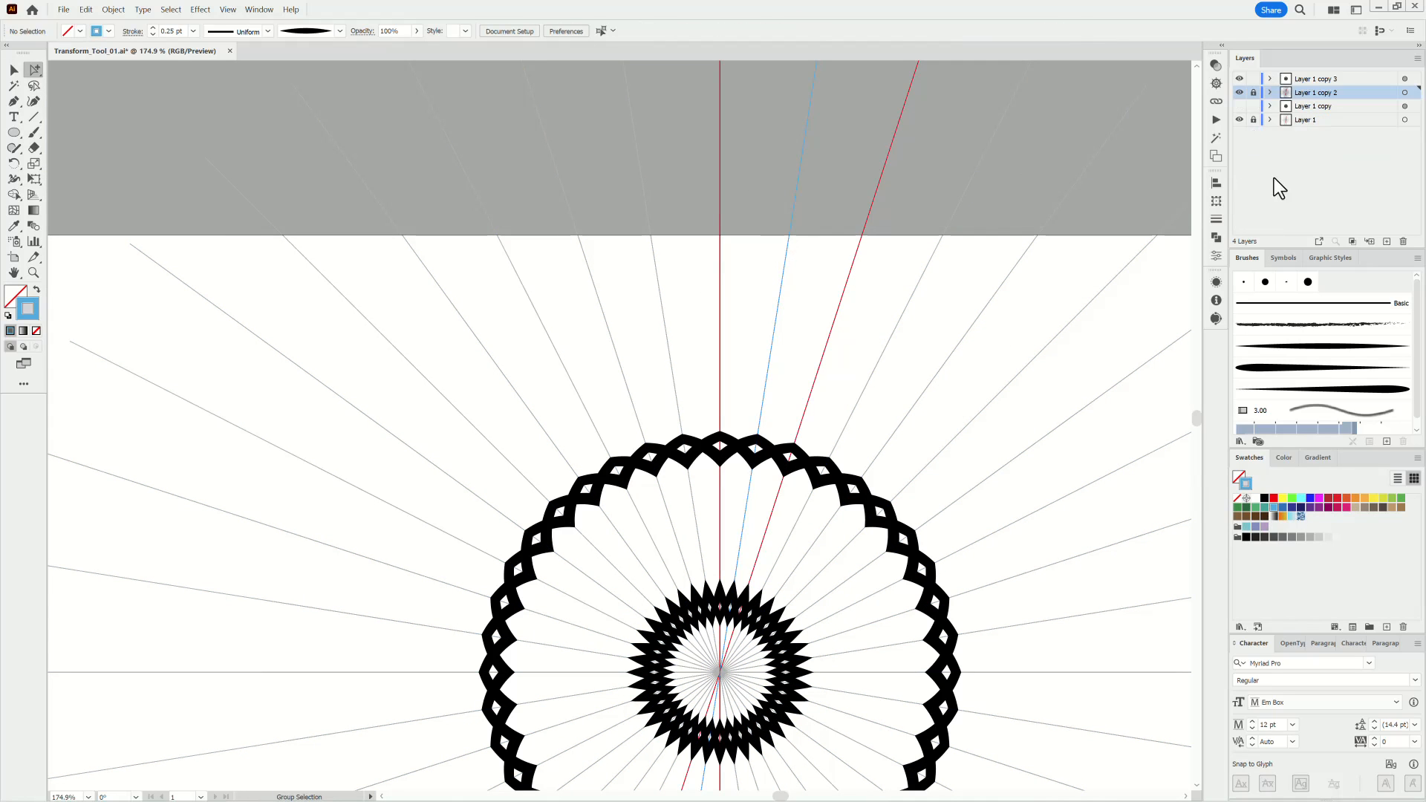
{"action": "scroll", "coordinate": [821, 455], "scroll_direction": "down", "scroll_amount": 5}
{"action": "left_click", "coordinate": [1239, 106]}
{"action": "scroll", "coordinate": [1267, 224], "scroll_direction": "up", "scroll_amount": 1}
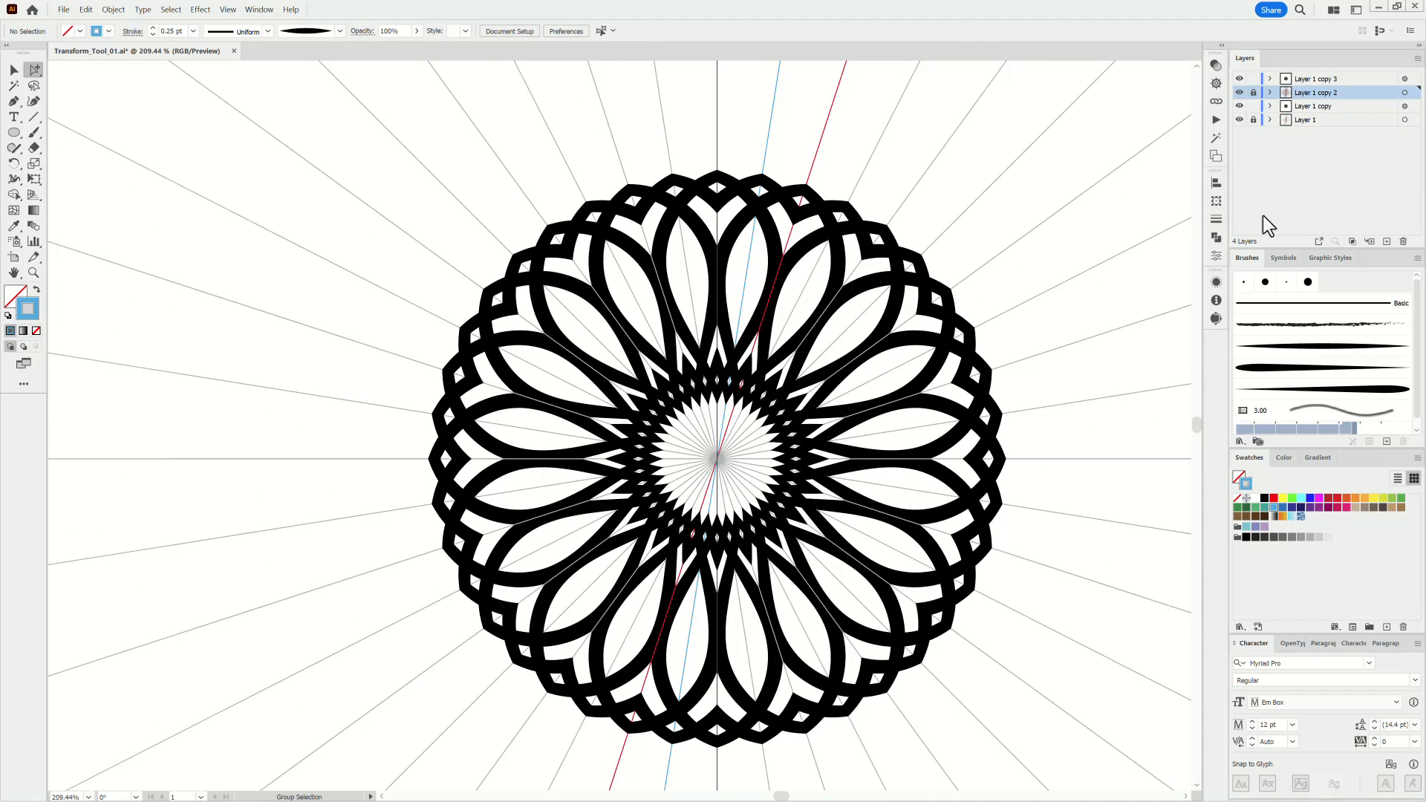
Step: Set the stroke of the drawn paths in Layer 1 copy 3 and Layer 1 copy to 0.75 pt and deselect them
{"action": "left_click", "coordinate": [1271, 79]}
{"action": "left_click", "coordinate": [1239, 106]}
{"action": "left_click", "coordinate": [1239, 106]}
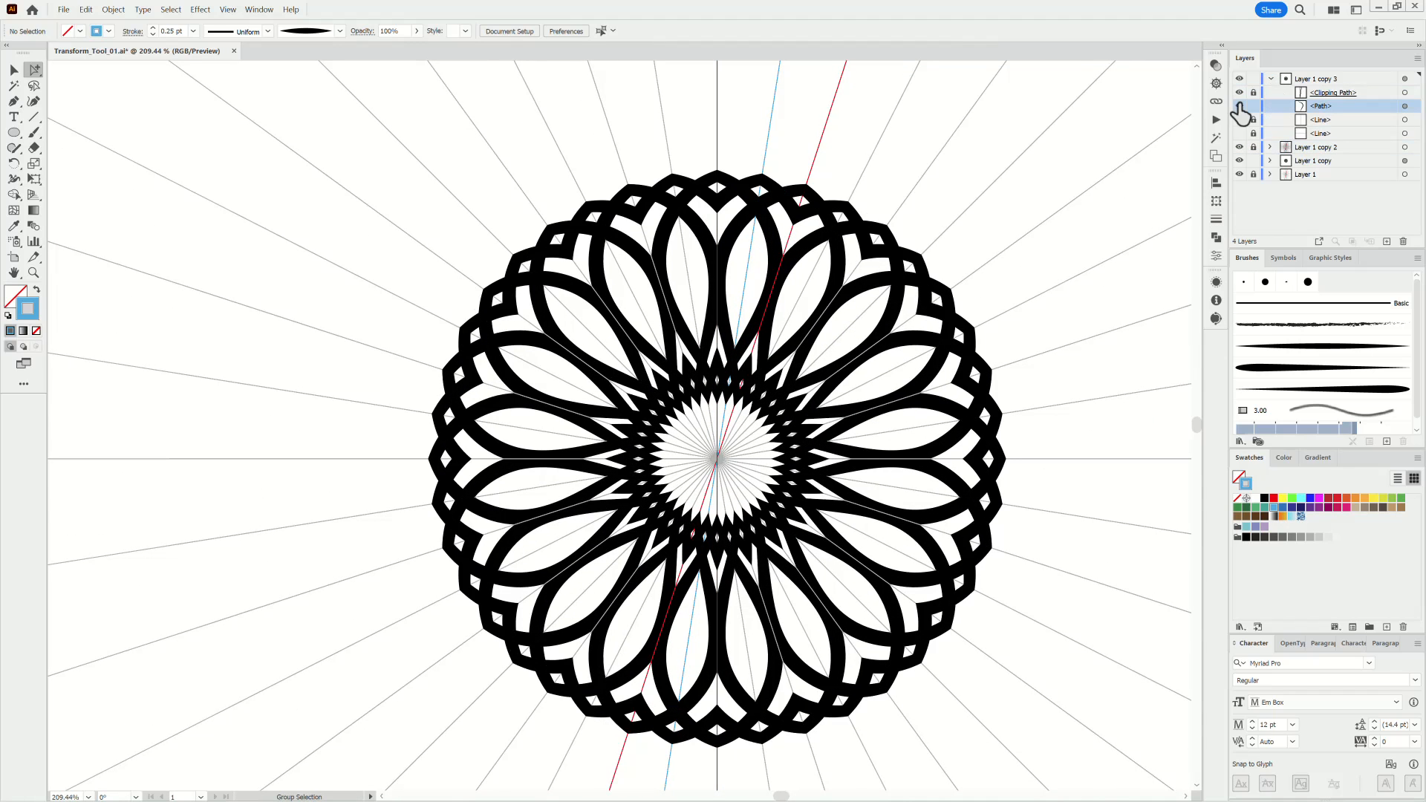
{"action": "left_click", "coordinate": [1404, 107]}
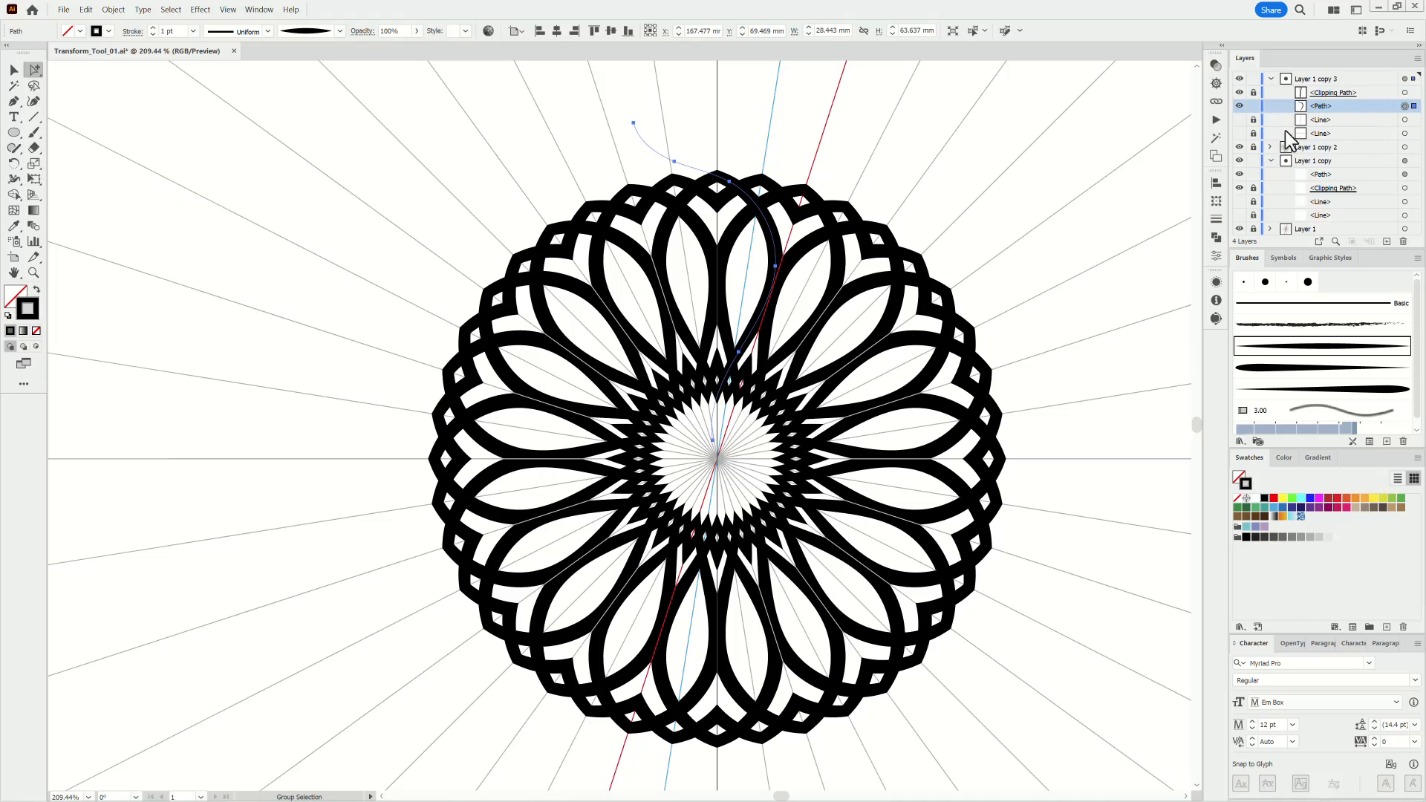
{"action": "left_click", "coordinate": [153, 34]}
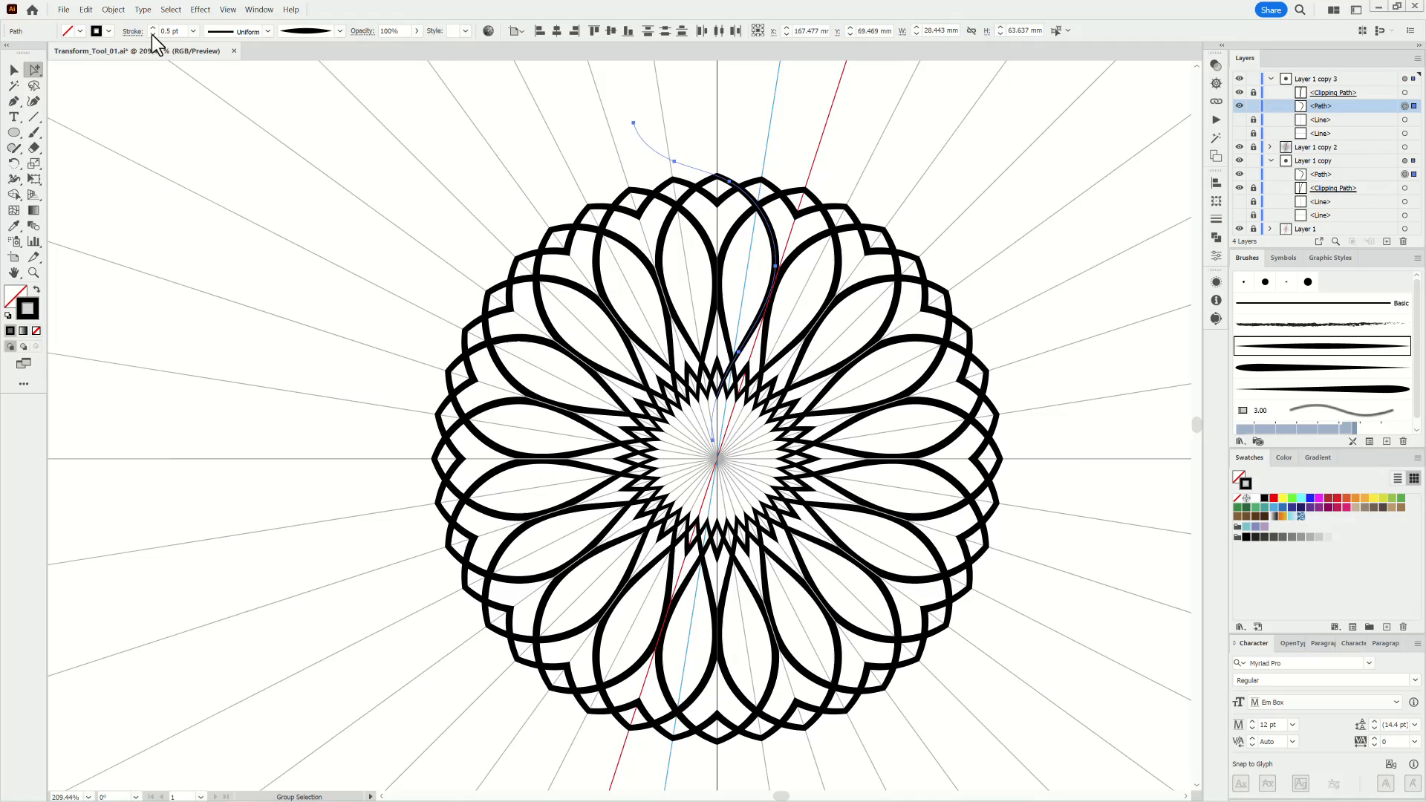
{"action": "left_click", "coordinate": [852, 159], "text": "ctrl"}
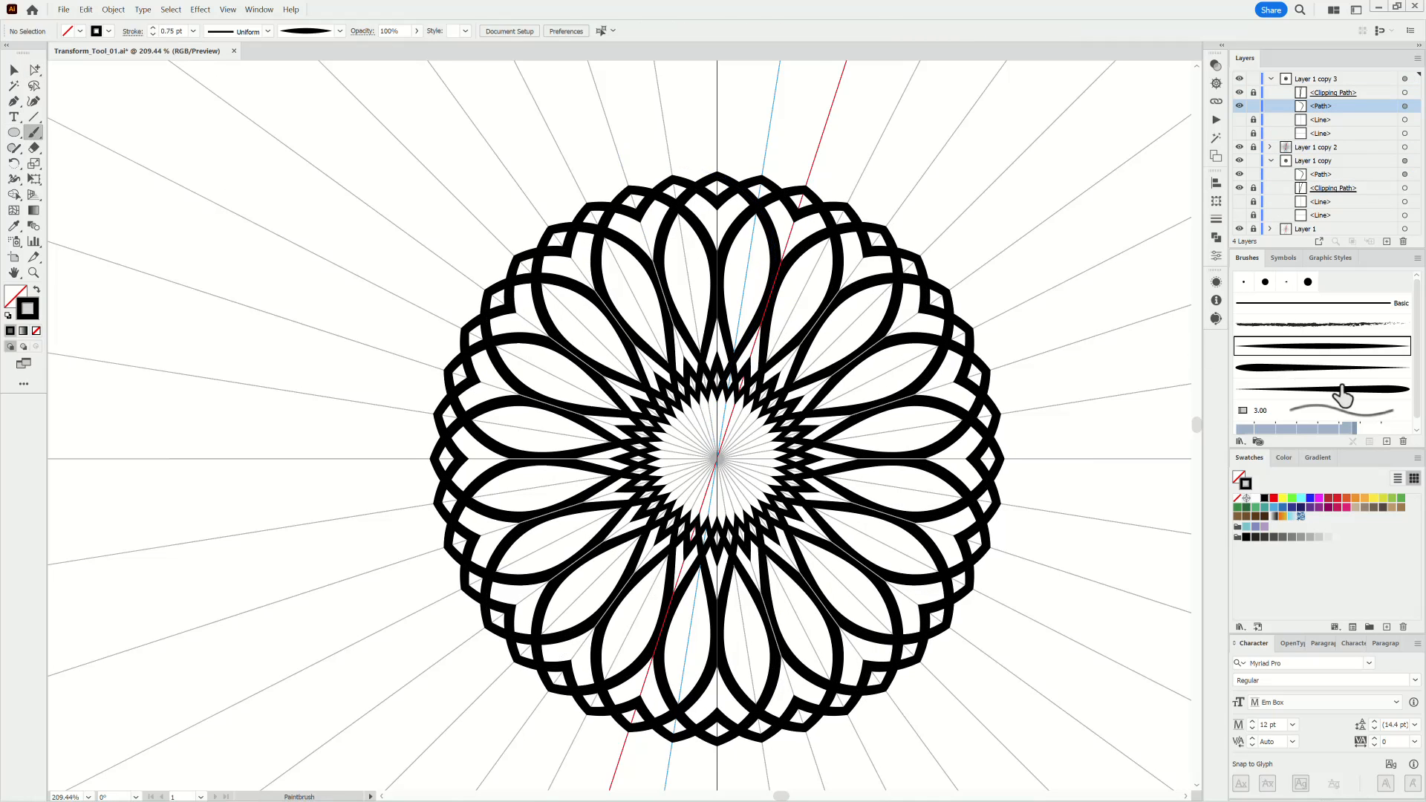
Step: Paint an arched stroke from the vertical red ray past the blue ray on Layer 1 copy 3, using the brush that thickens toward its end
{"action": "left_click", "coordinate": [1321, 388]}
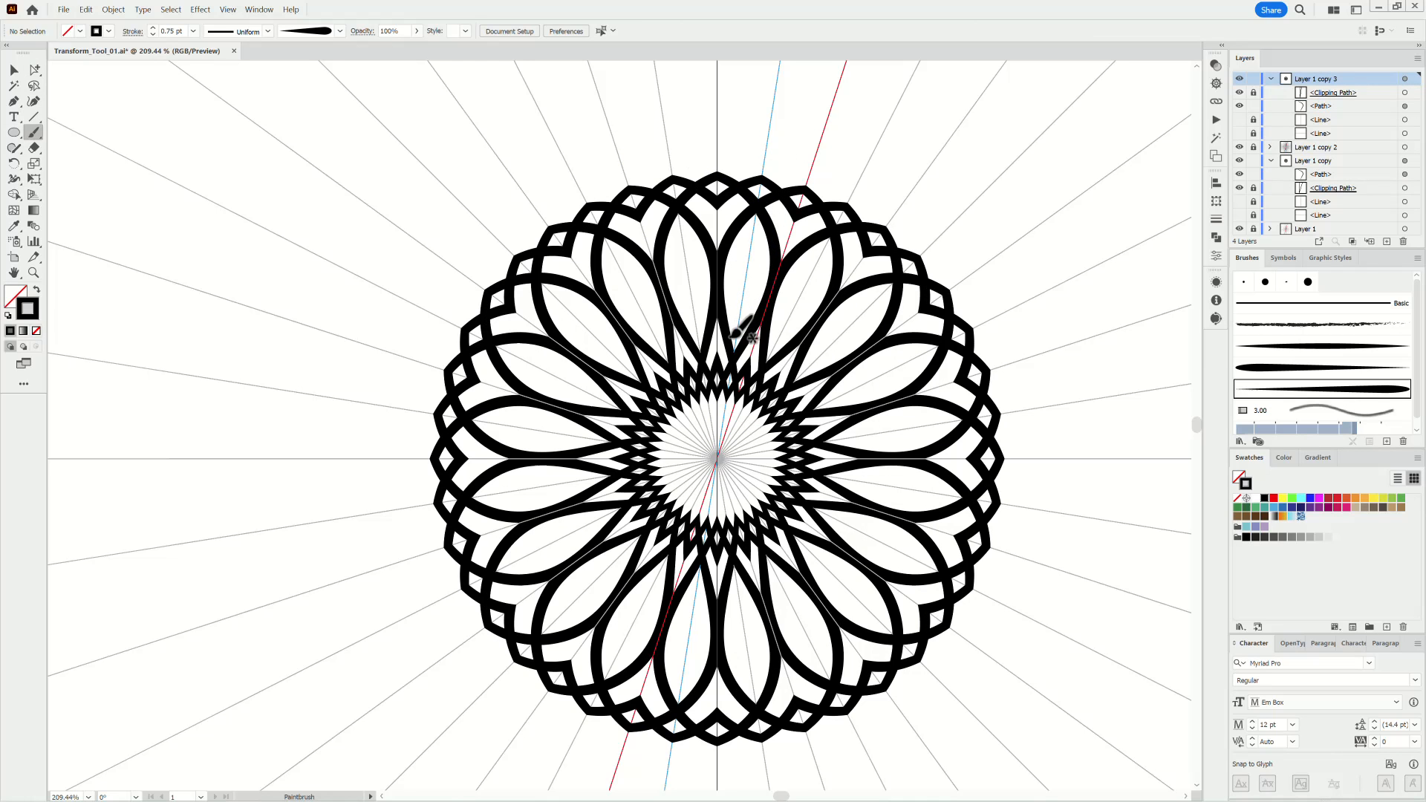
{"action": "mouse_move", "coordinate": [722, 305]}
{"action": "left_mouse_down"}
{"action": "mouse_move", "coordinate": [769, 257]}
{"action": "mouse_move", "coordinate": [741, 248]}
{"action": "mouse_move", "coordinate": [720, 275]}
{"action": "mouse_move", "coordinate": [748, 258]}
{"action": "left_mouse_up"}
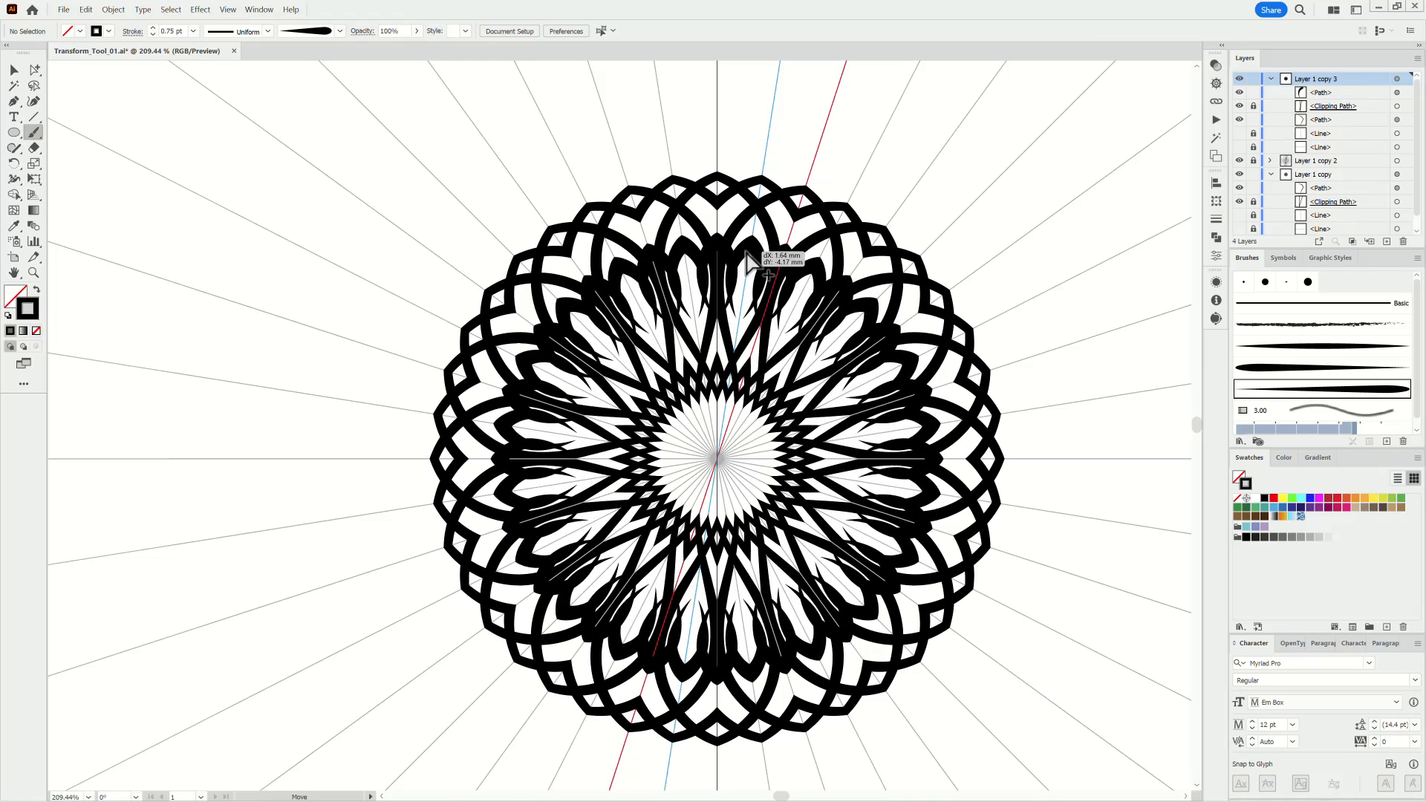
{"action": "key", "text": "ctrl+z"}
{"action": "scroll", "coordinate": [732, 254], "scroll_direction": "up", "scroll_amount": 4}
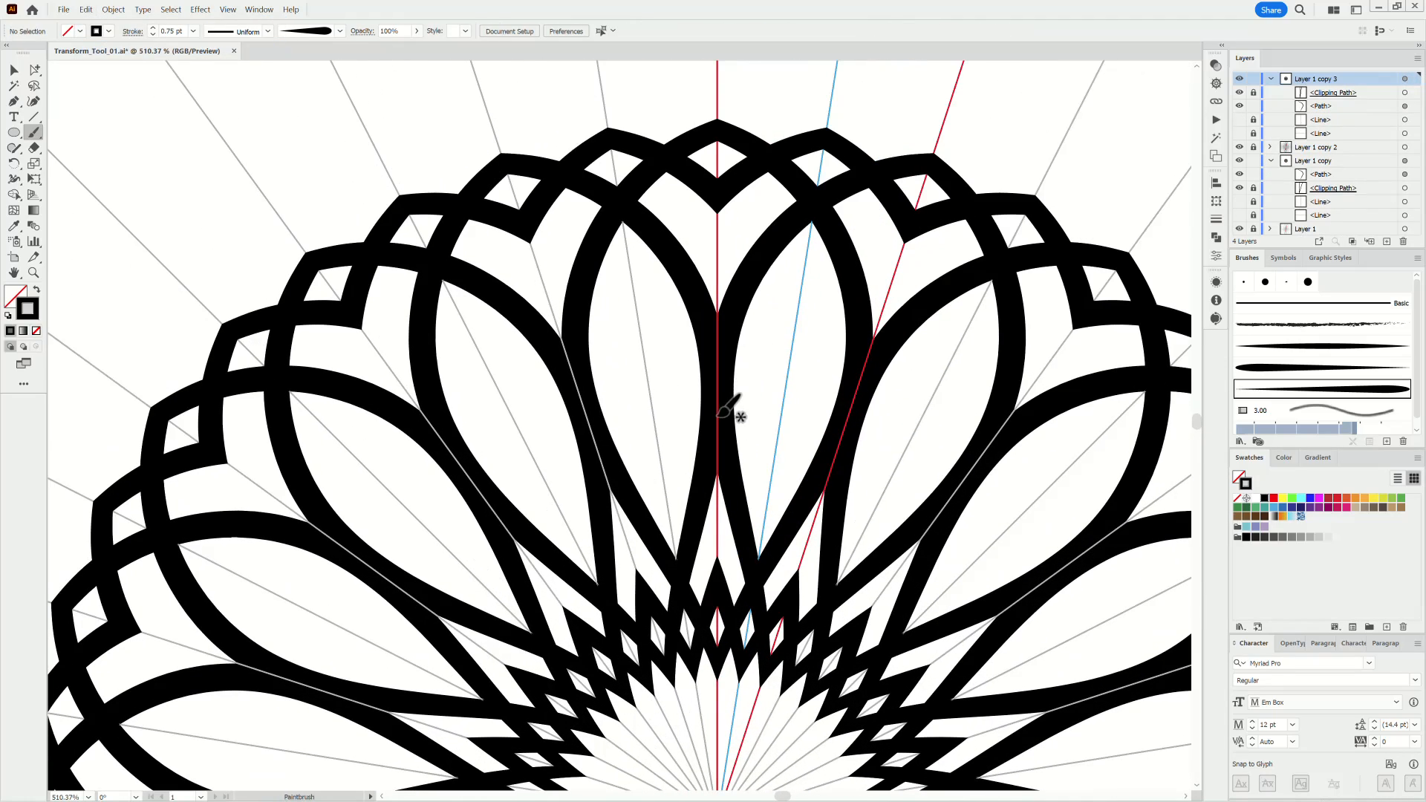
{"action": "left_click_drag", "start_coordinate": [811, 275], "coordinate": [834, 309]}
Step: Draw a circle about 2.9 mm across on the blue ray at the inner petal tip, and make it solid black without stroke
{"action": "scroll", "coordinate": [750, 518], "scroll_direction": "down", "scroll_amount": 2}
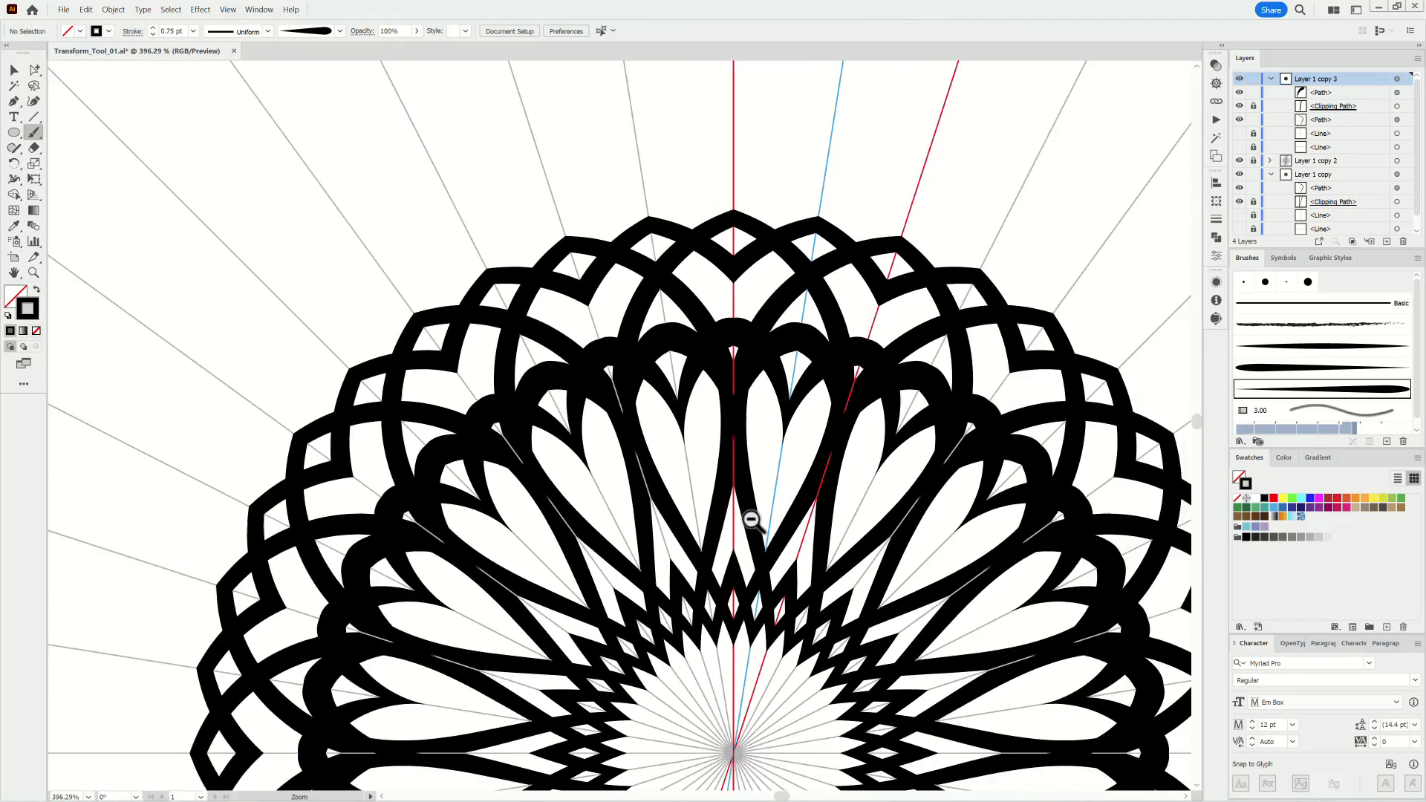
{"action": "scroll", "coordinate": [750, 518], "scroll_direction": "up", "scroll_amount": 3}
{"action": "left_click_drag", "start_coordinate": [13, 132], "coordinate": [52, 164]}
{"action": "left_click_drag", "start_coordinate": [753, 375], "coordinate": [799, 422]}
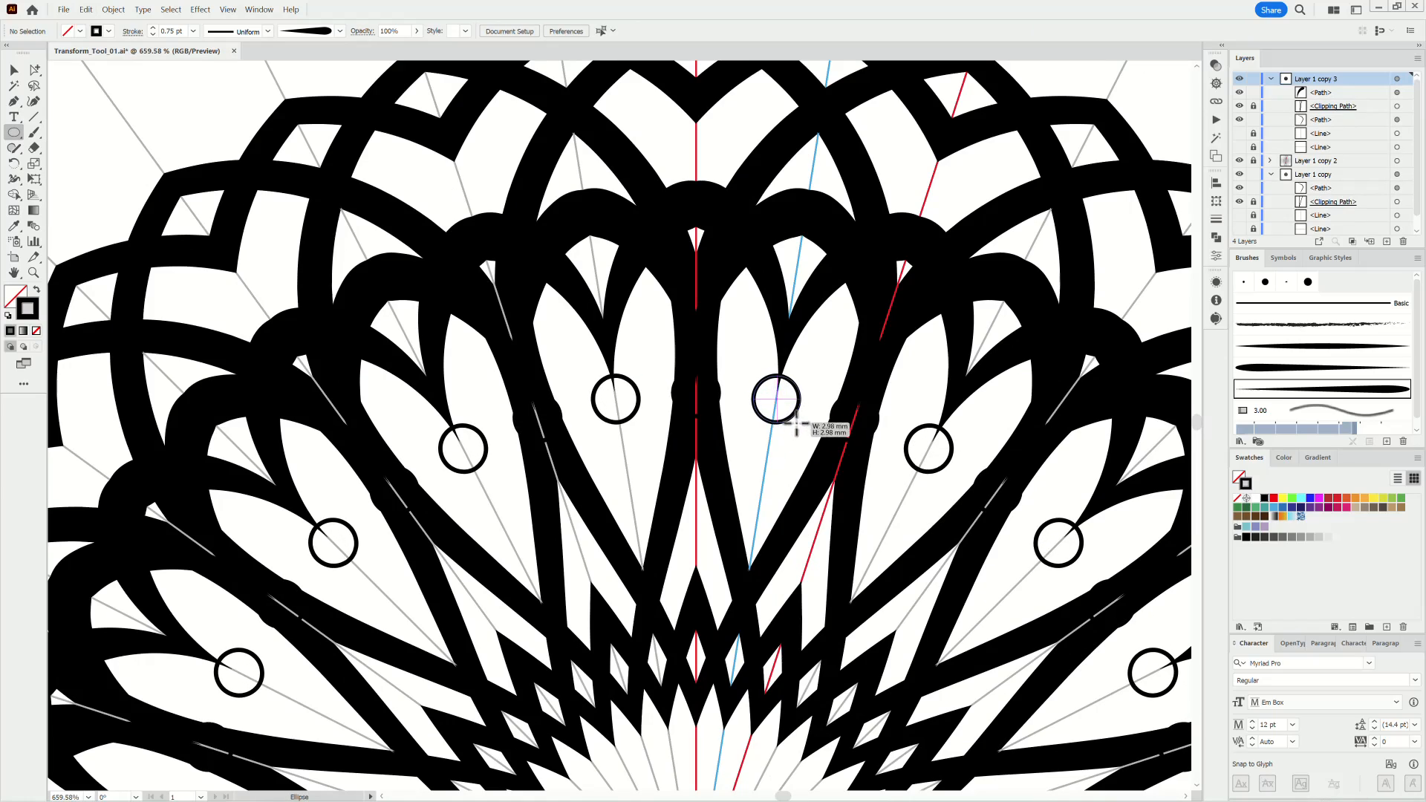
{"action": "key", "text": "shift+x"}
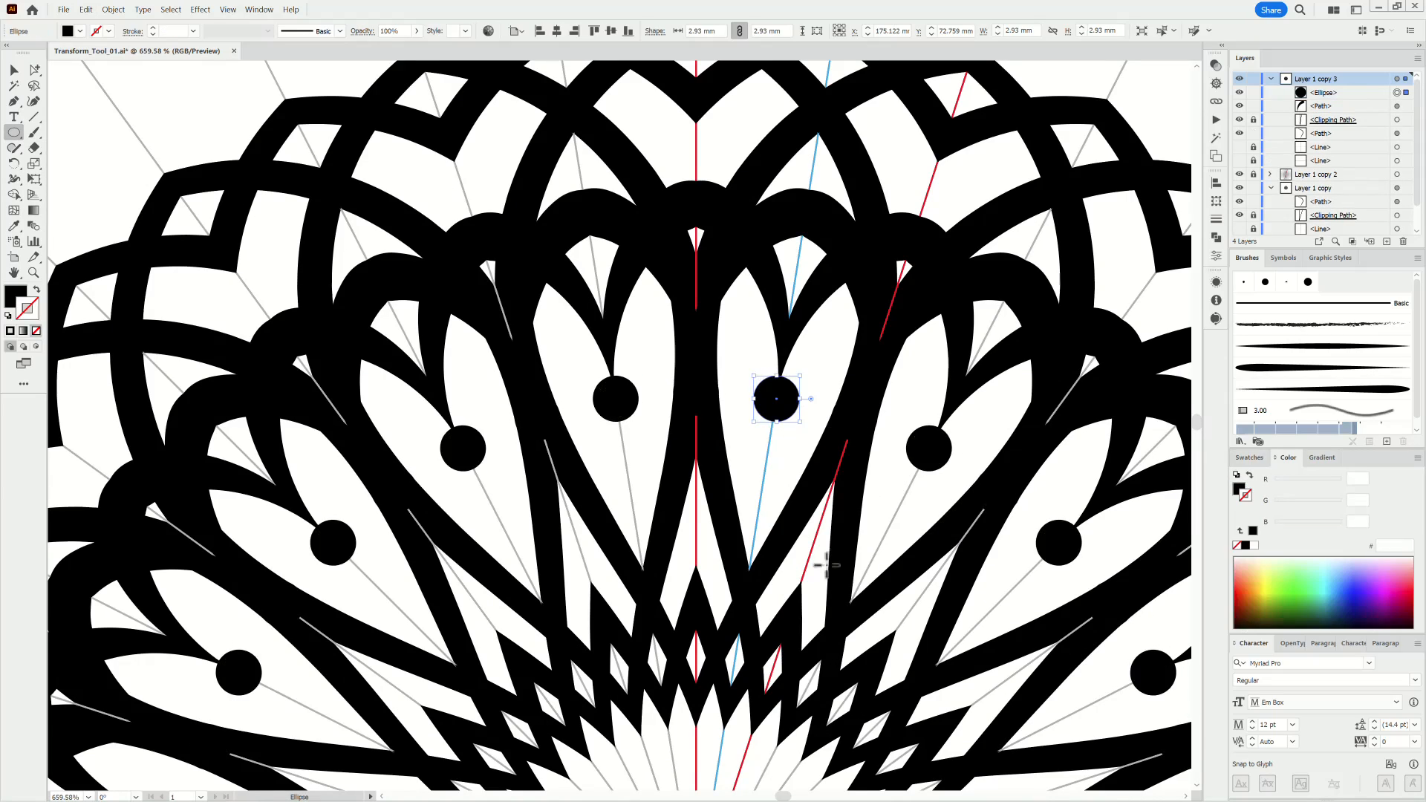
Step: Reshape the arched brush stroke by shifting the anchor point at its crest slightly outward from the centre
{"action": "scroll", "coordinate": [817, 408], "scroll_direction": "down", "scroll_amount": 5}
{"action": "scroll", "coordinate": [820, 404], "scroll_direction": "up", "scroll_amount": 5}
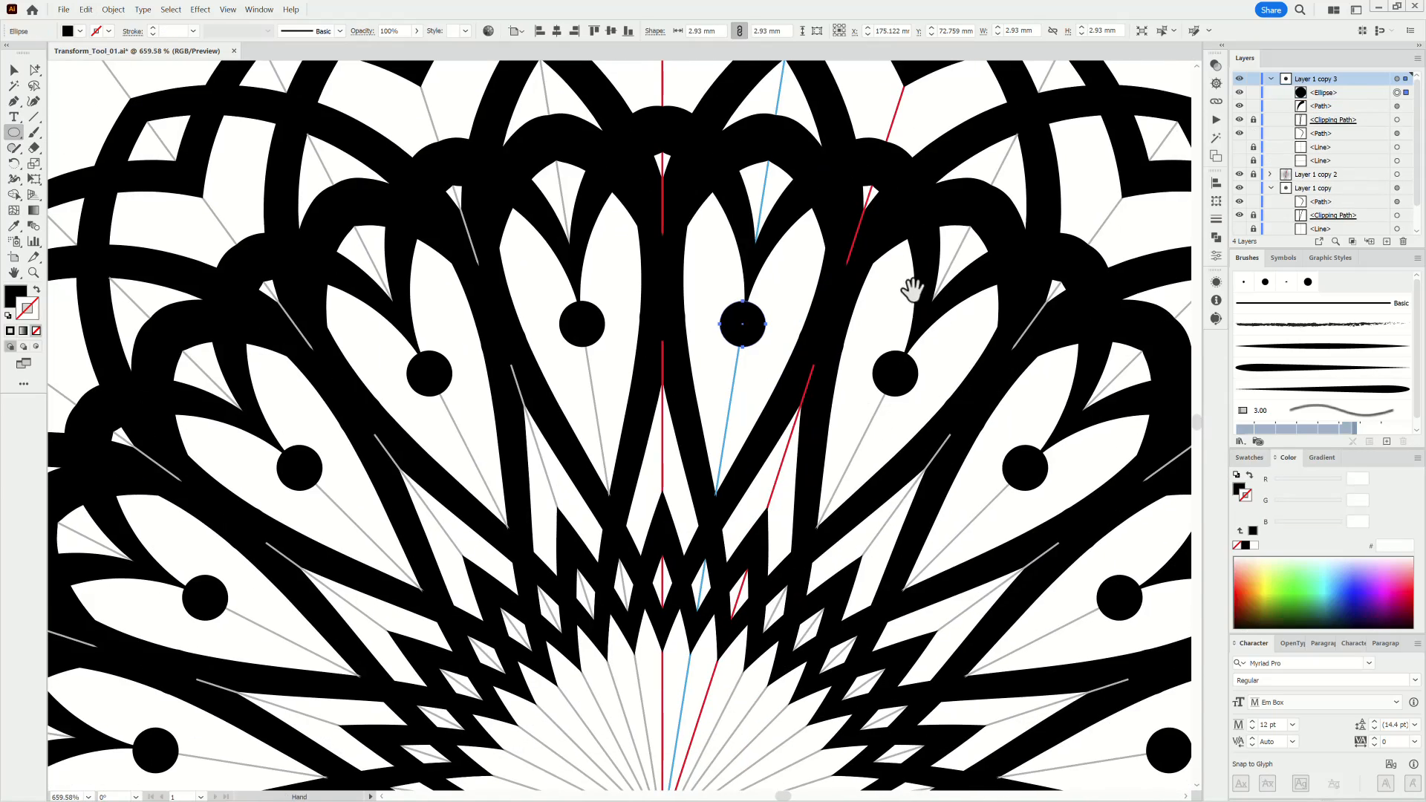
{"action": "left_click", "coordinate": [34, 71]}
{"action": "left_click", "coordinate": [747, 150]}
{"action": "mouse_move", "coordinate": [791, 137]}
{"action": "left_mouse_down"}
{"action": "mouse_move", "coordinate": [765, 141]}
{"action": "mouse_move", "coordinate": [822, 137]}
{"action": "mouse_move", "coordinate": [789, 140]}
{"action": "mouse_move", "coordinate": [780, 121]}
{"action": "left_mouse_up"}
{"action": "scroll", "coordinate": [857, 441], "scroll_direction": "down", "scroll_amount": 6}
{"action": "left_click_drag", "start_coordinate": [857, 441], "coordinate": [828, 429]}
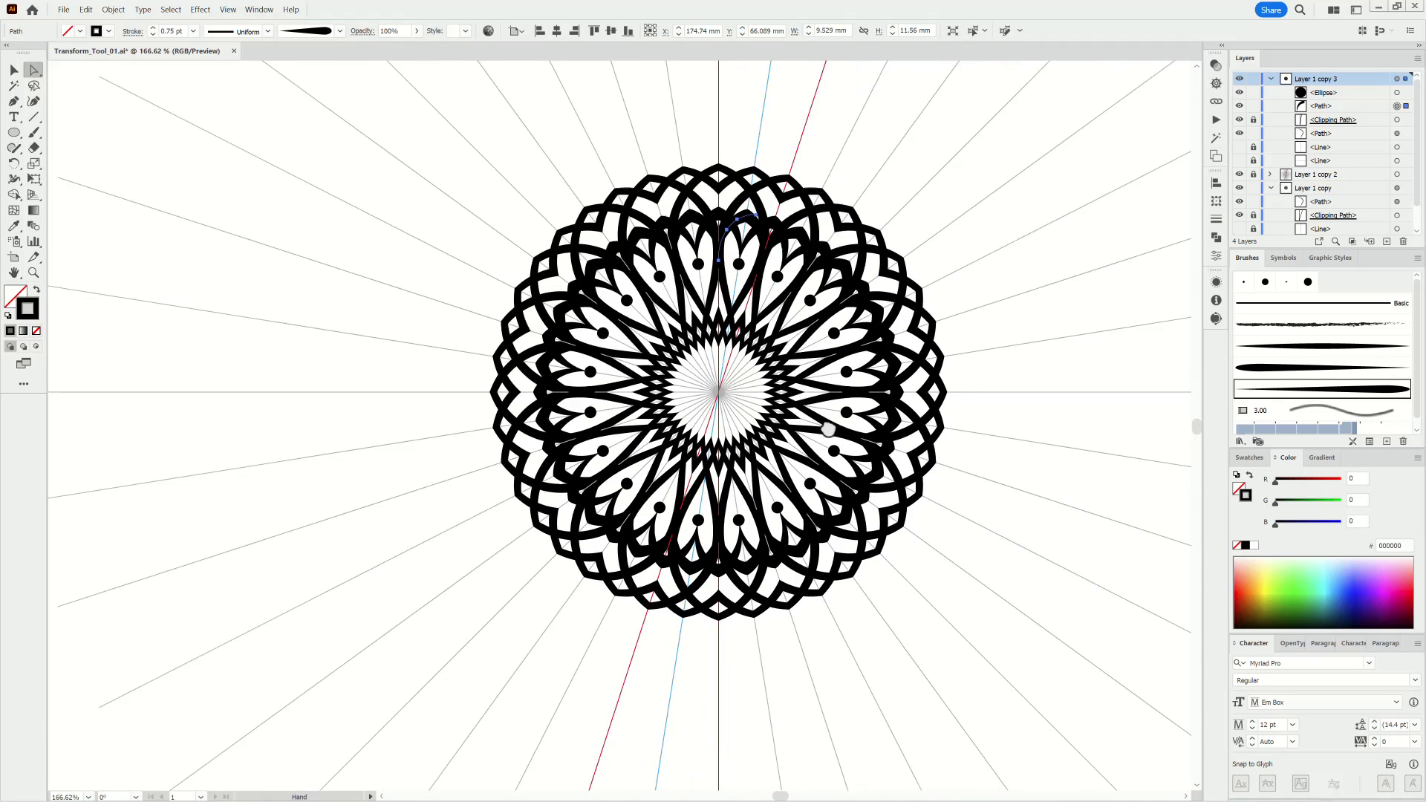
{"action": "scroll", "coordinate": [746, 242], "scroll_direction": "up", "scroll_amount": 6}
{"action": "scroll", "coordinate": [750, 306], "scroll_direction": "down", "scroll_amount": 2}
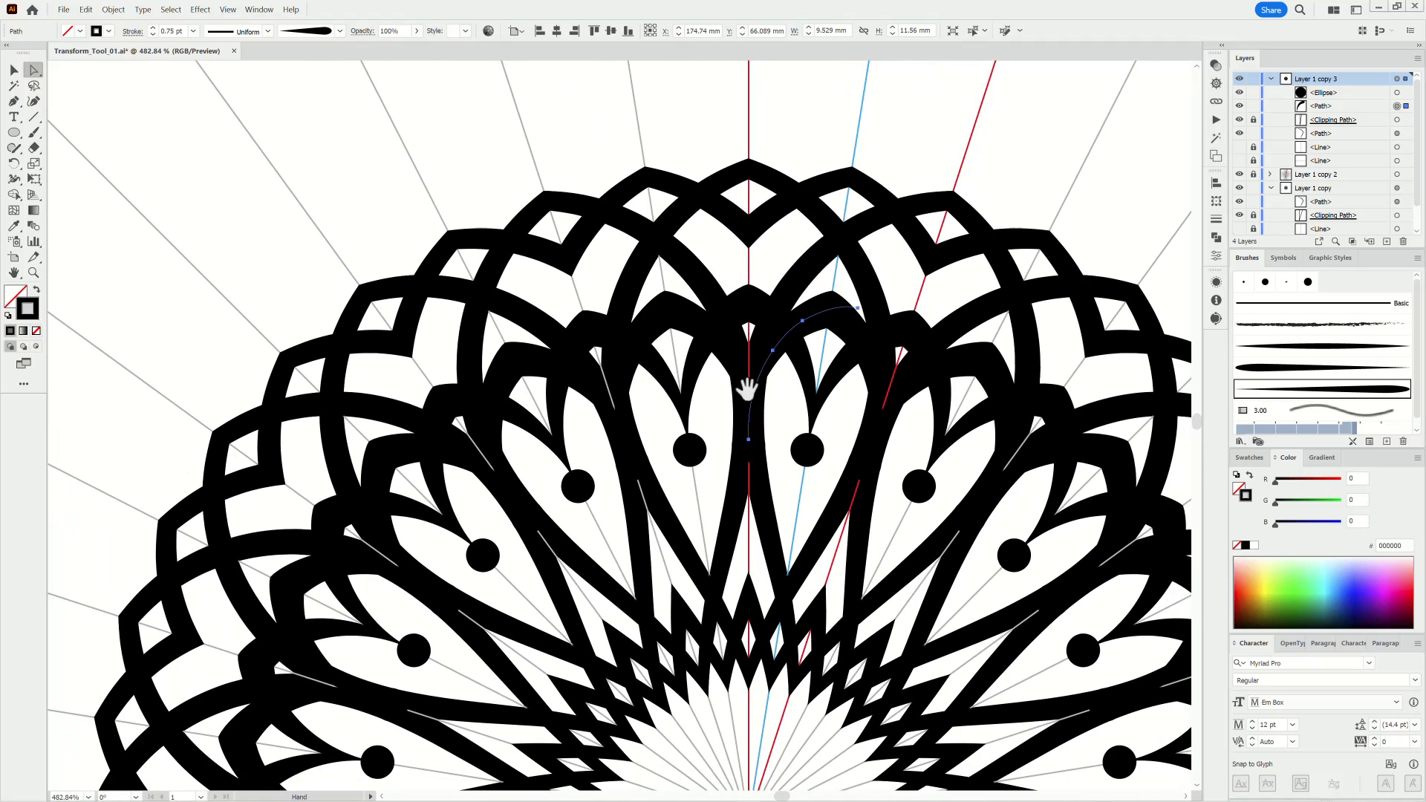
Step: Paint a curved stroke on Layer 1 copy between the inner and outer arches, and restyle it with the end-thickening brush at 0.25 pt
{"action": "left_click", "coordinate": [1323, 187]}
{"action": "key", "text": "ctrl+shift+a"}
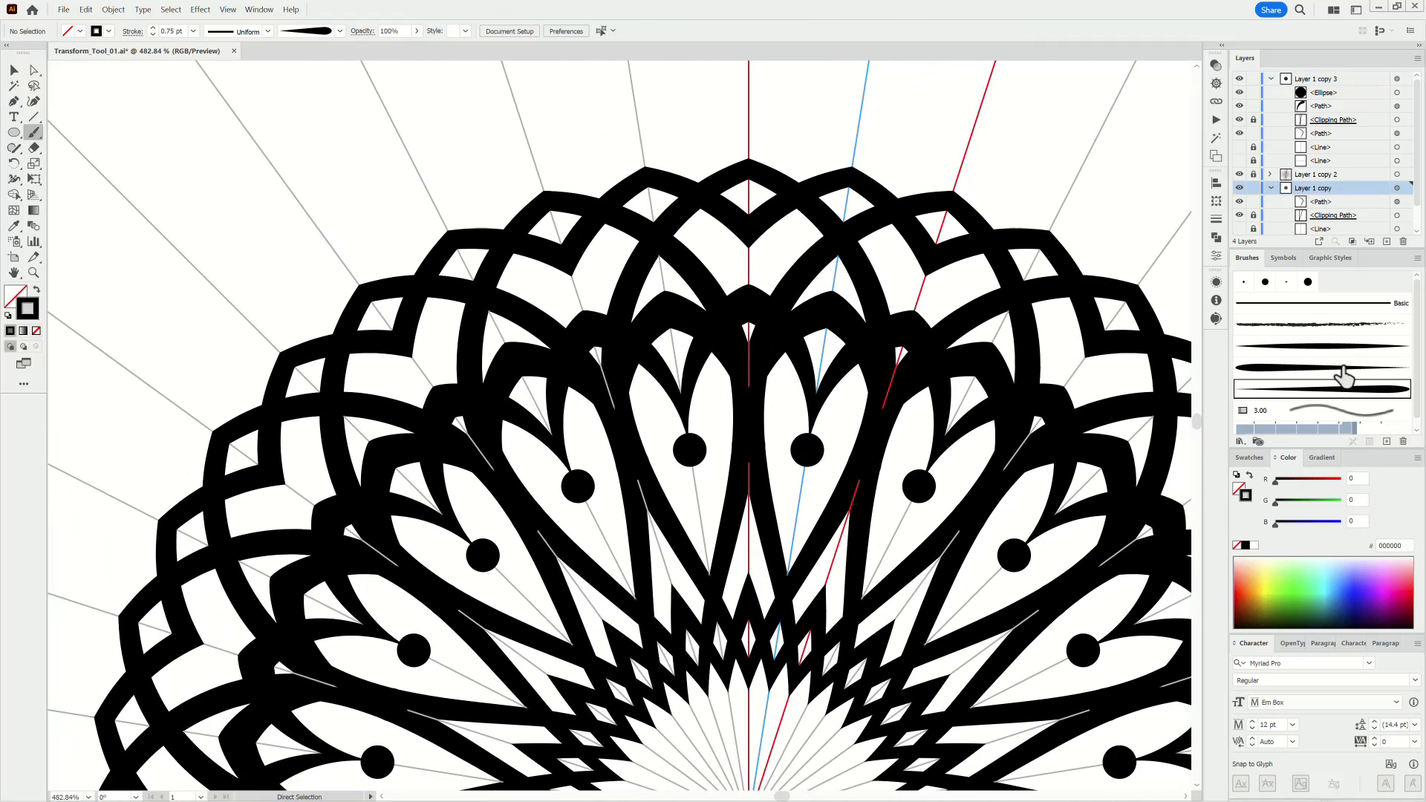
{"action": "left_click", "coordinate": [1333, 346]}
{"action": "left_click_drag", "start_coordinate": [833, 215], "coordinate": [828, 219]}
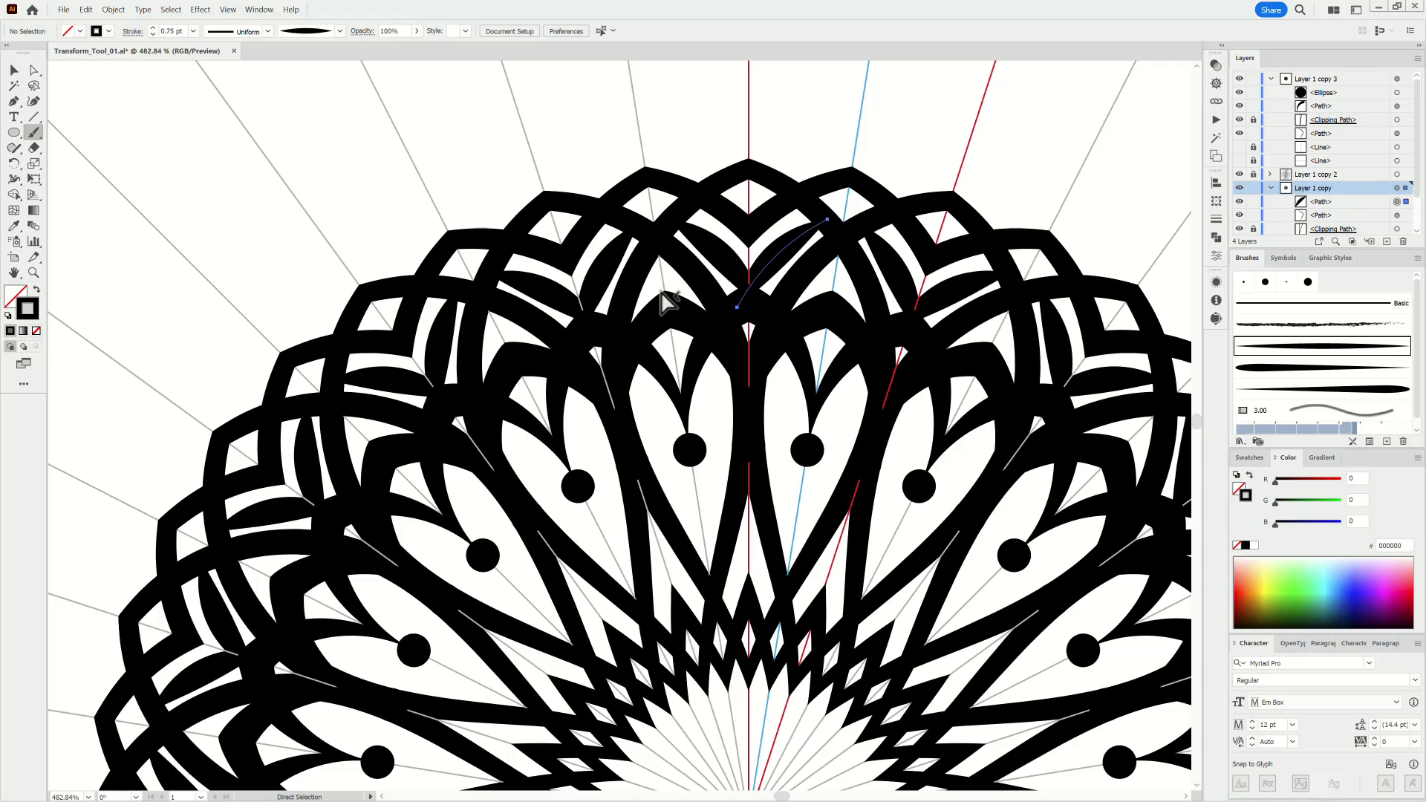
{"action": "left_click", "coordinate": [1323, 389]}
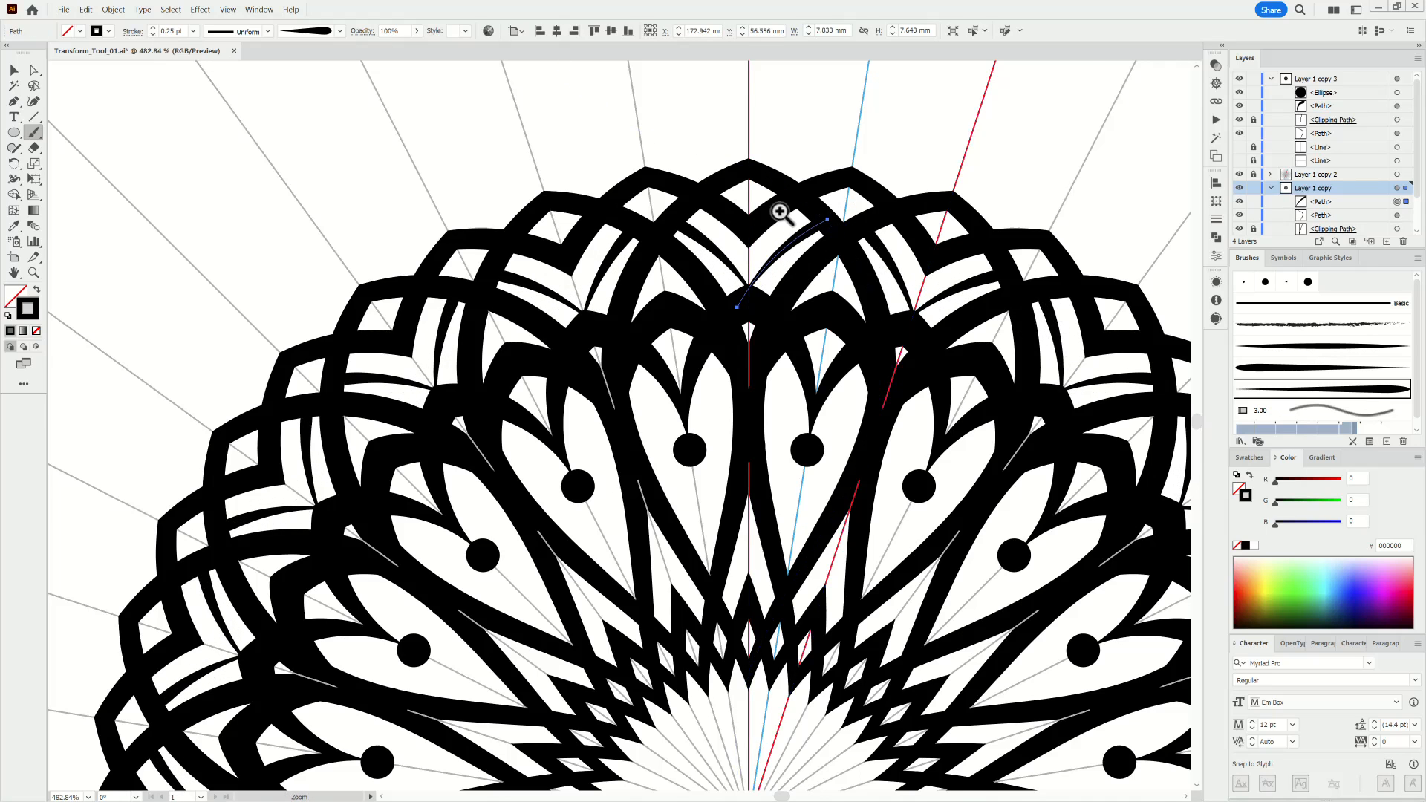
Step: Move the outer end anchor of the new curved stroke slightly outward, to about X 176.7 mm, Y 52.2 mm
{"action": "scroll", "coordinate": [785, 215], "scroll_direction": "up", "scroll_amount": 4}
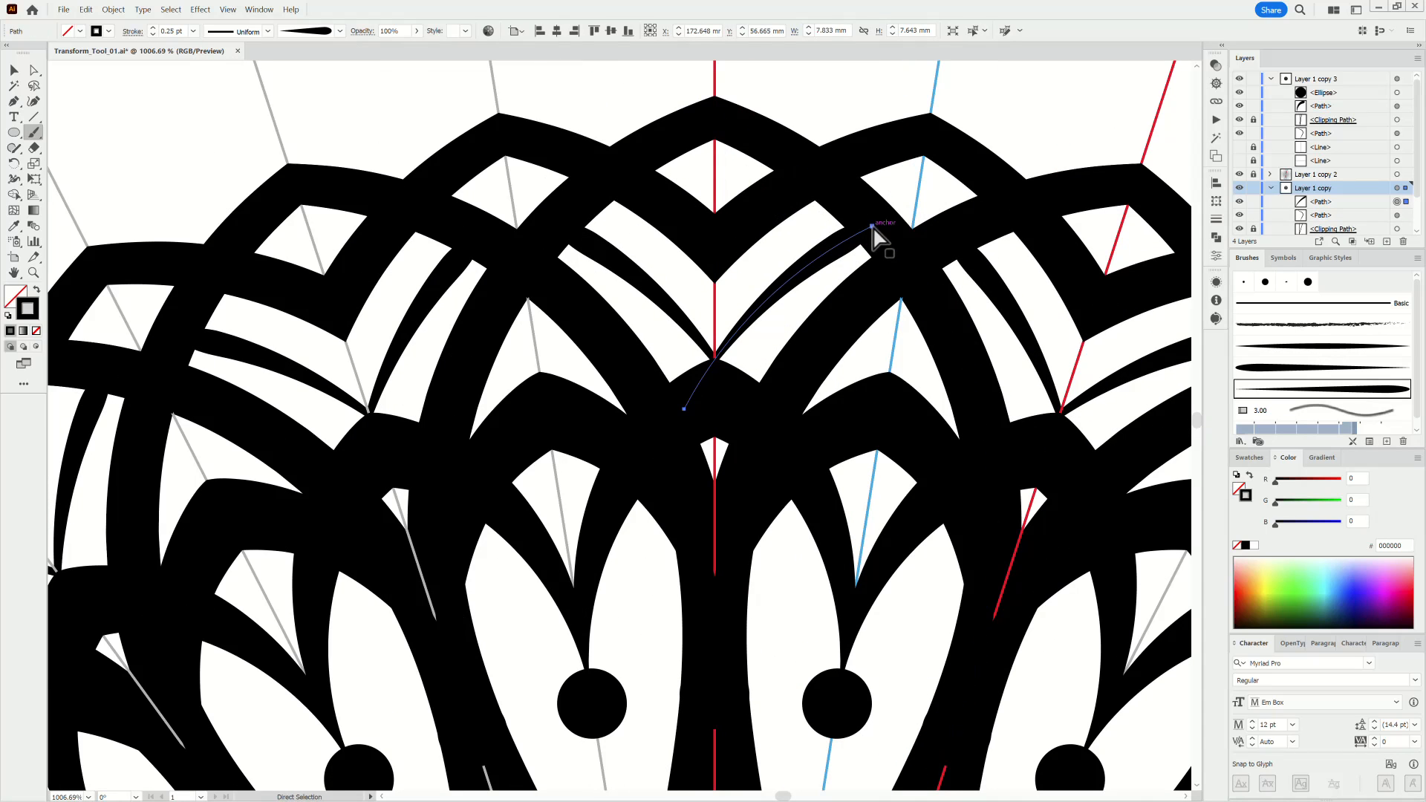
{"action": "left_click", "coordinate": [872, 227]}
{"action": "scroll", "coordinate": [958, 547], "scroll_direction": "down", "scroll_amount": 8}
{"action": "left_click_drag", "start_coordinate": [958, 547], "coordinate": [742, 455]}
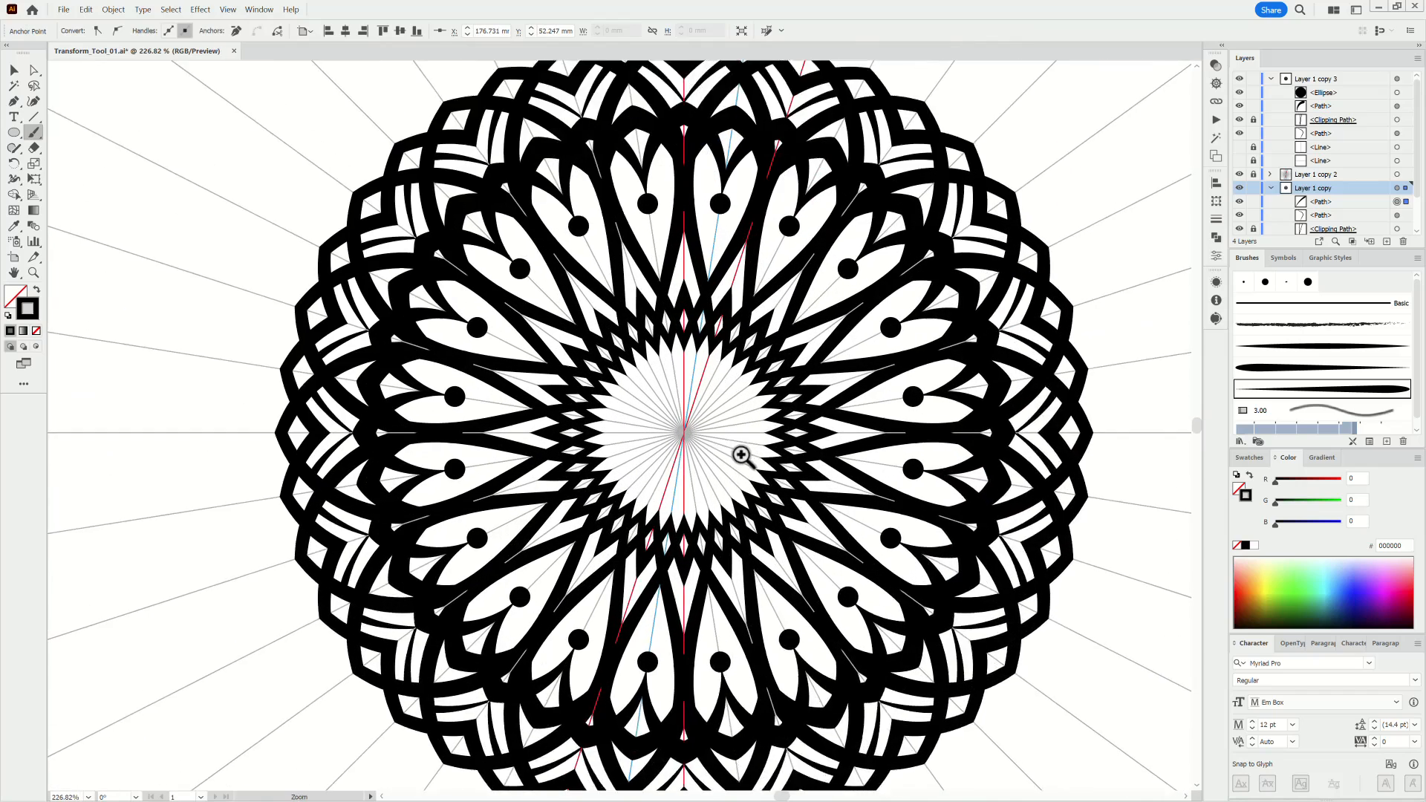
Step: Paint a short diagonal stroke across the red and blue rays near the centre on Layer 1 copy with the brush tapered at both ends
{"action": "scroll", "coordinate": [742, 455], "scroll_direction": "up", "scroll_amount": 3}
{"action": "key", "text": "ctrl+shift+a"}
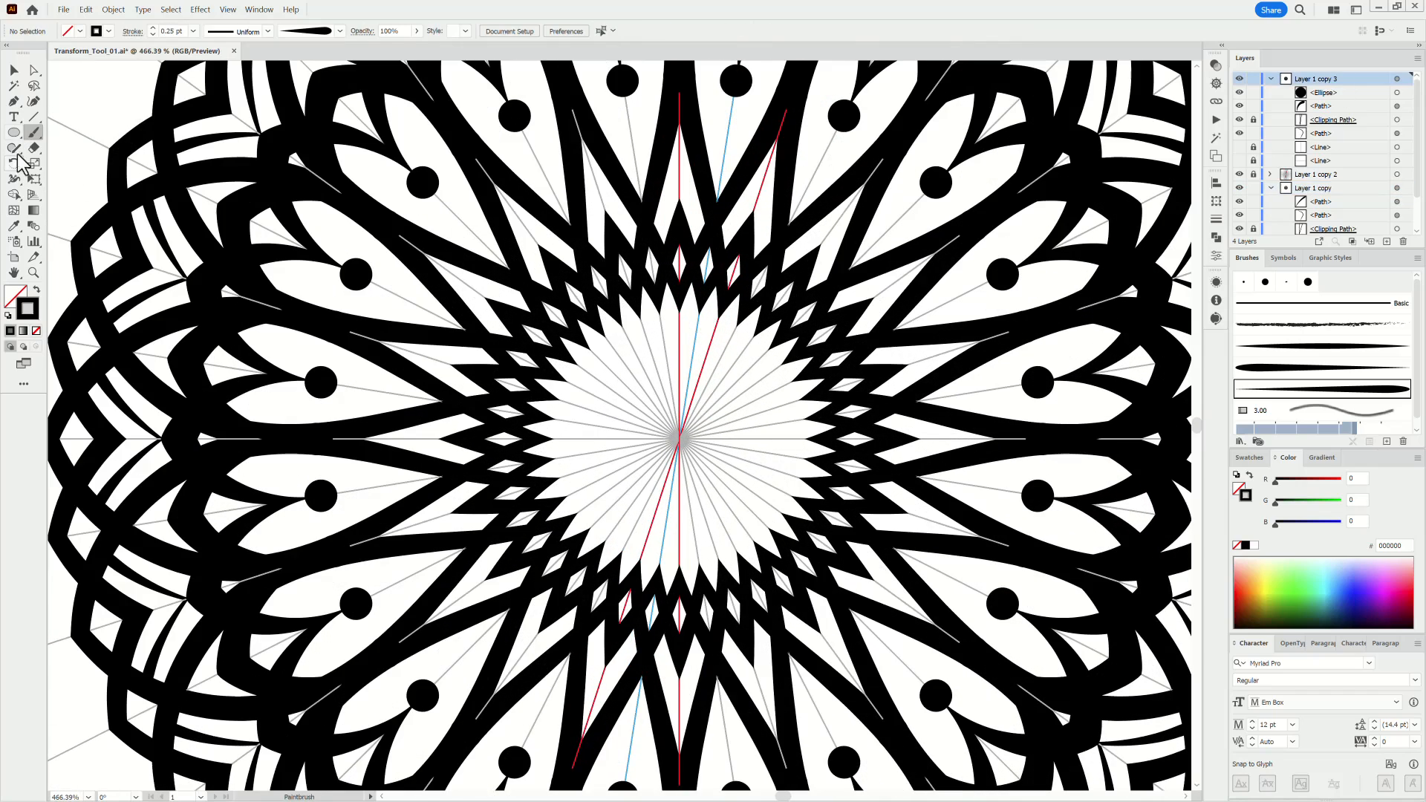
{"action": "left_click", "coordinate": [1308, 348]}
{"action": "scroll", "coordinate": [679, 312], "scroll_direction": "up", "scroll_amount": 6}
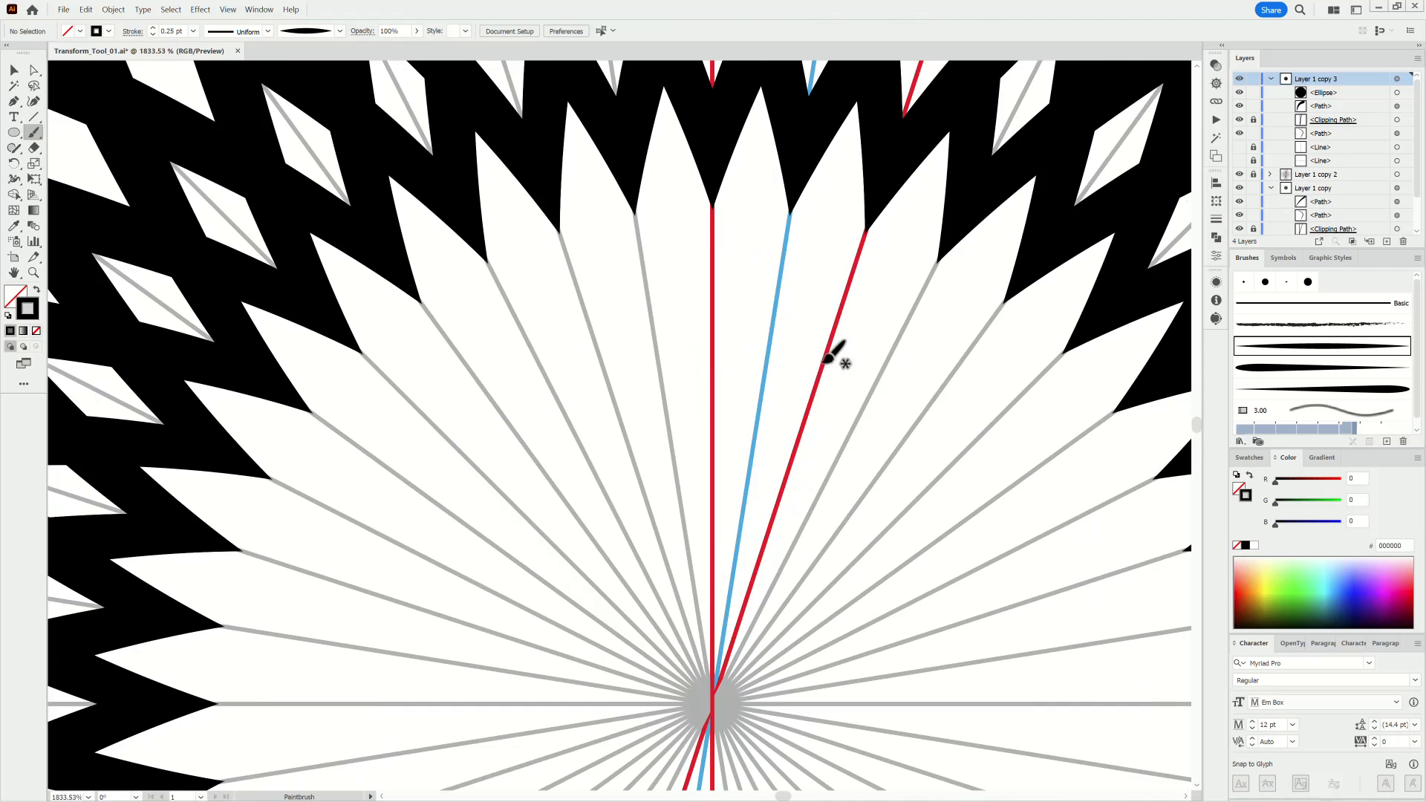
{"action": "left_click_drag", "start_coordinate": [830, 356], "coordinate": [681, 260]}
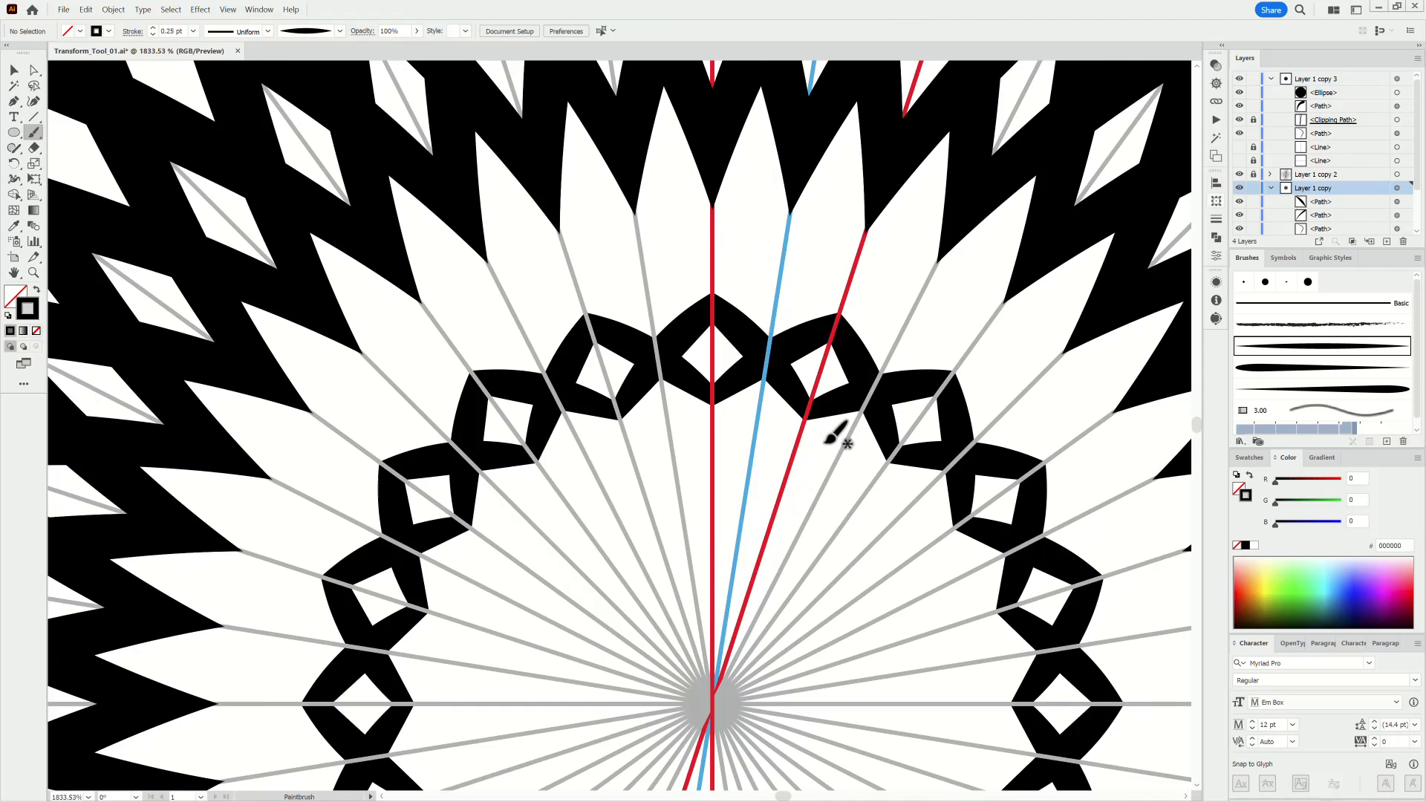
Step: Draw a circle about 8.1 mm across, offset from the mandala's centre on Layer 1 copy, with a 0.75 pt stroke
{"action": "scroll", "coordinate": [764, 408], "scroll_direction": "down", "scroll_amount": 3}
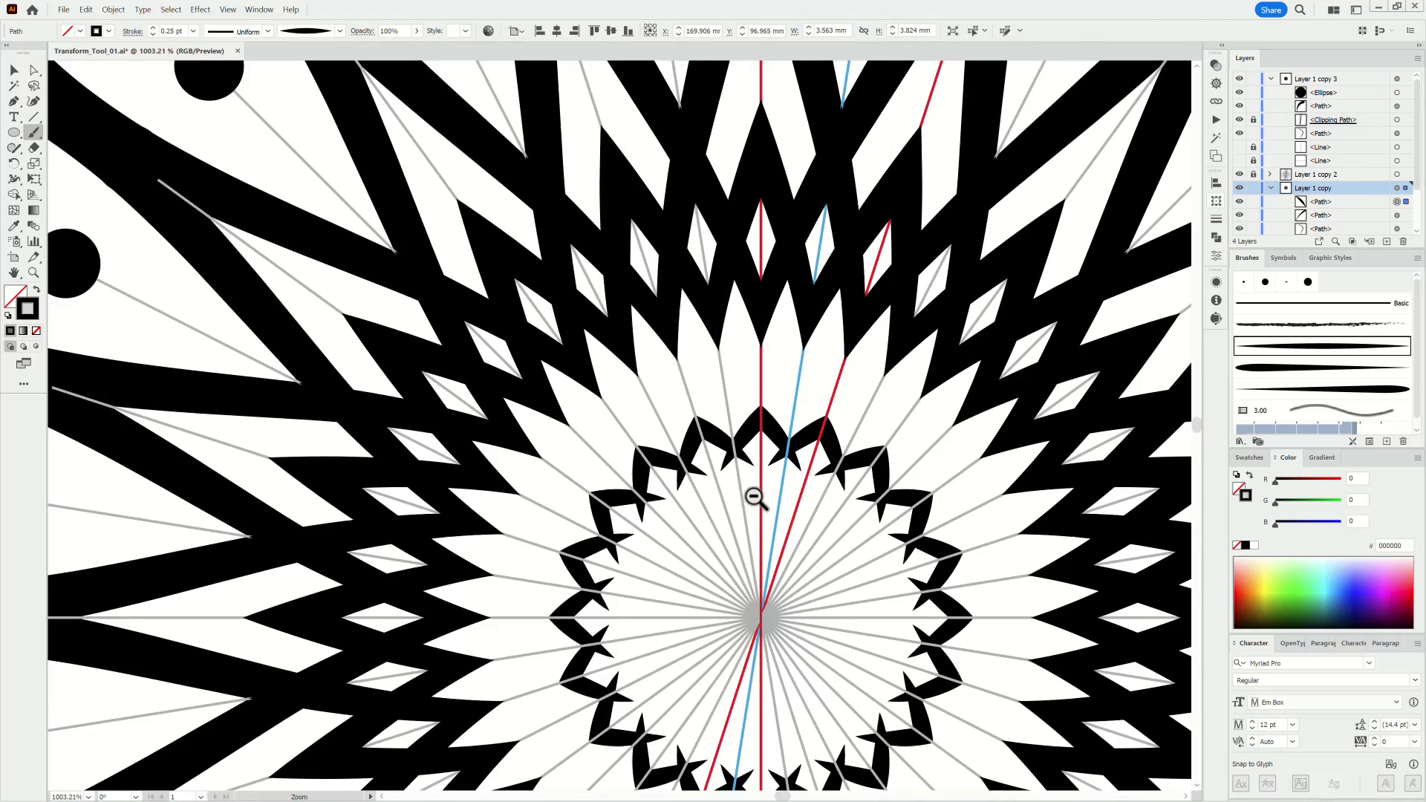
{"action": "mouse_move", "coordinate": [586, 304]}
{"action": "left_mouse_down"}
{"action": "mouse_move", "coordinate": [790, 515]}
{"action": "mouse_move", "coordinate": [742, 423]}
{"action": "mouse_move", "coordinate": [743, 437]}
{"action": "left_mouse_up"}
{"action": "left_click", "coordinate": [154, 27]}
{"action": "left_click", "coordinate": [154, 27]}
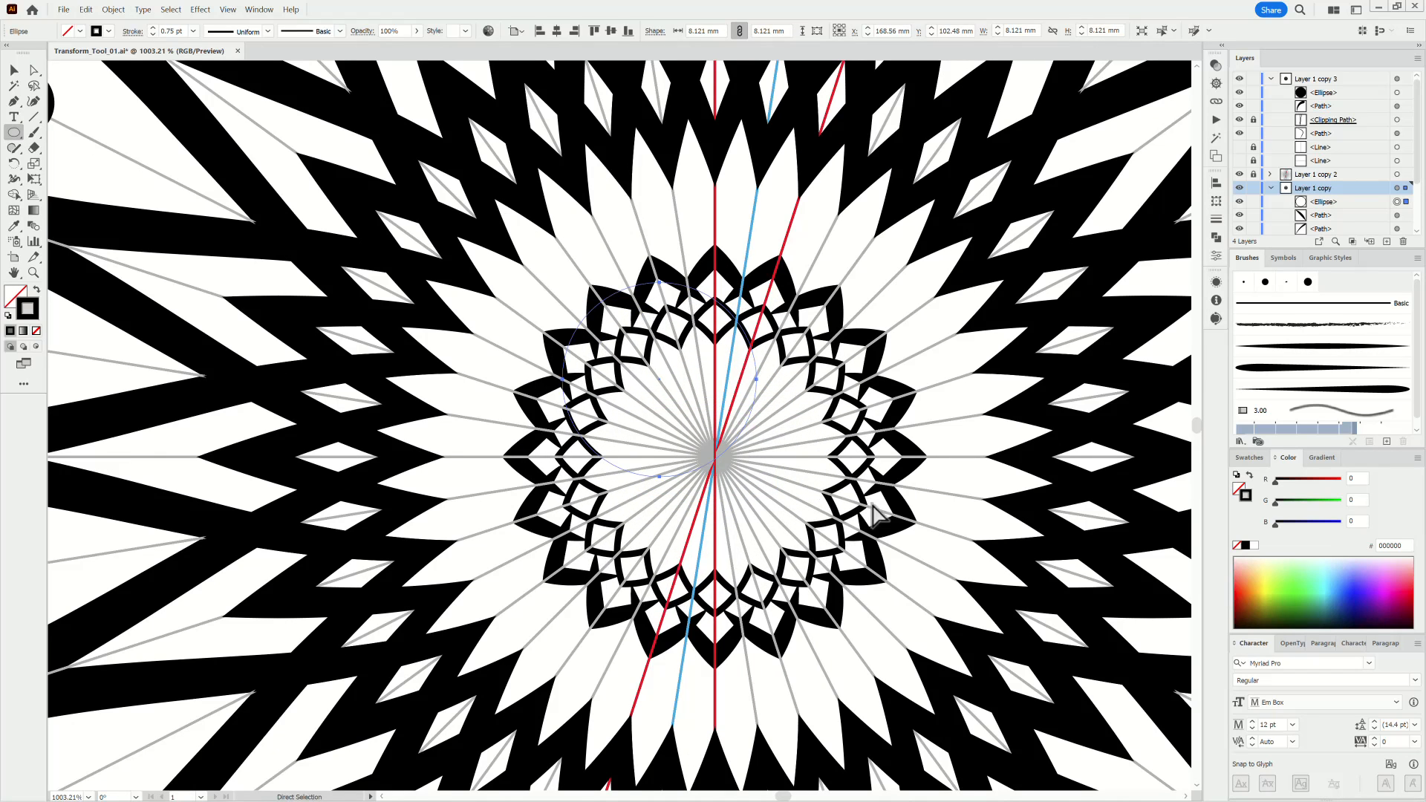
Step: Draw a circle about 19.6 mm across around the inner rosette and centre it horizontally and vertically on the artboard
{"action": "left_click_drag", "start_coordinate": [626, 379], "coordinate": [949, 692]}
{"action": "left_click", "coordinate": [557, 32]}
{"action": "left_click", "coordinate": [611, 32]}
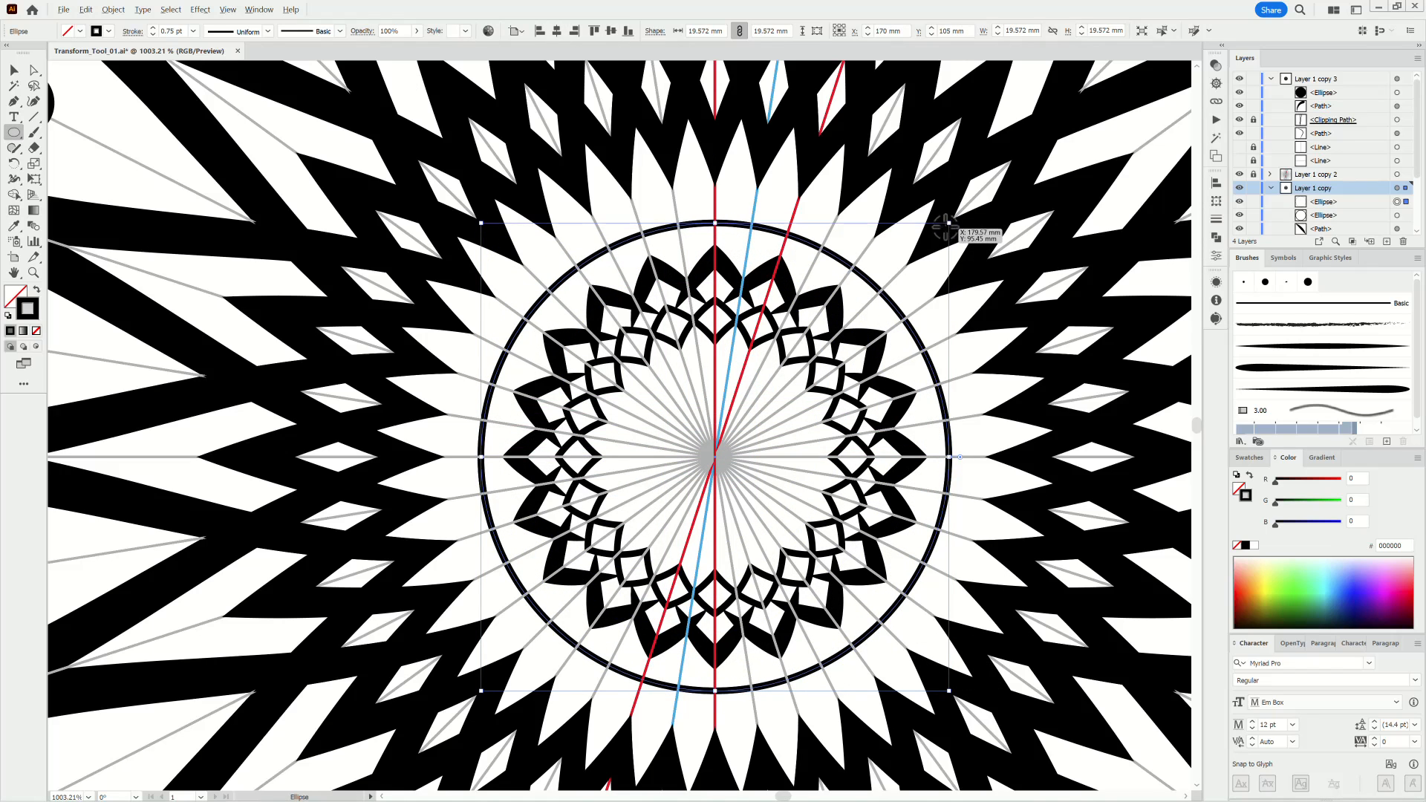
Step: Enlarge the centred circle to about 22.9 mm across and set its stroke to 2 pt
{"action": "key", "text": "e"}
{"action": "left_click_drag", "start_coordinate": [948, 223], "coordinate": [990, 191]}
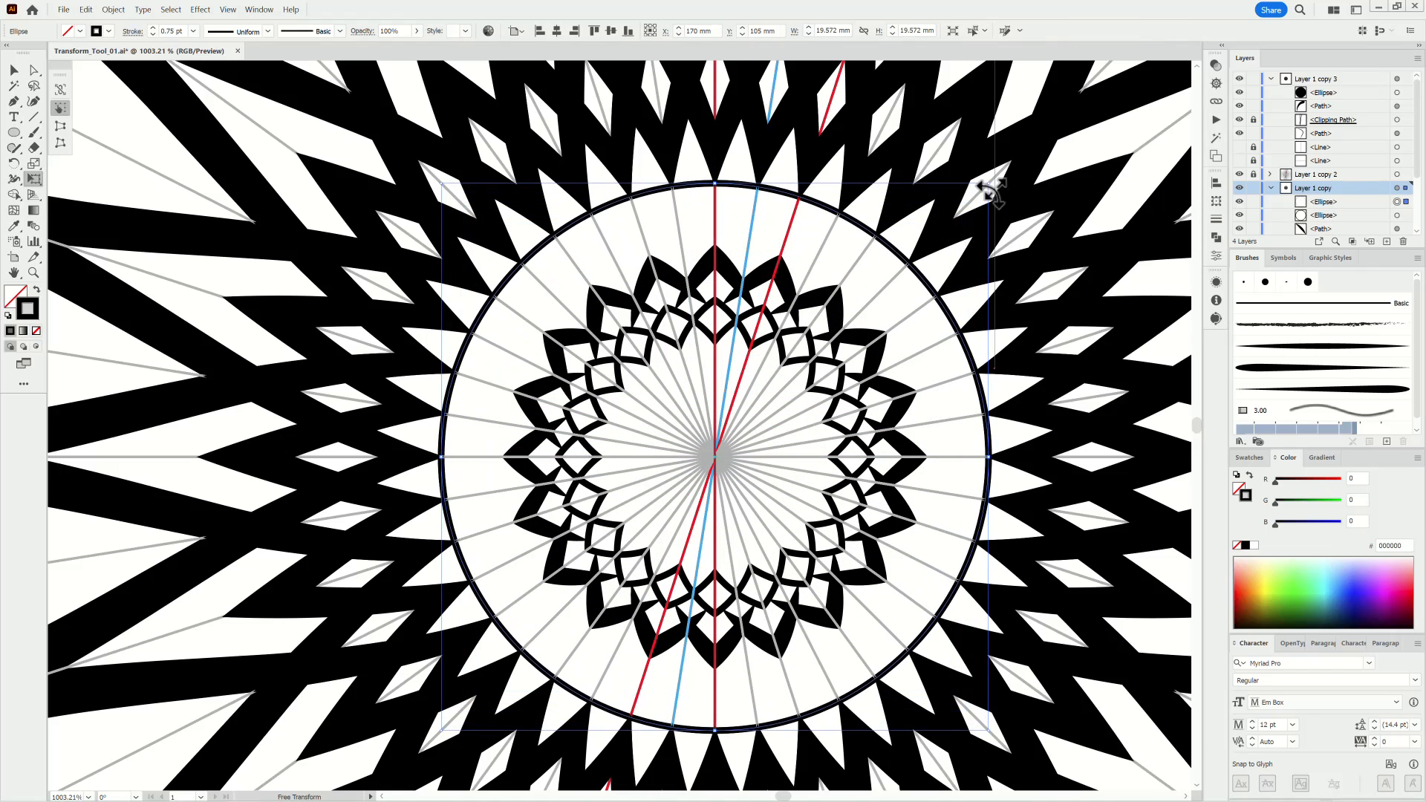
{"action": "left_click", "coordinate": [152, 28]}
{"action": "left_click", "coordinate": [152, 28]}
{"action": "left_click", "coordinate": [152, 28]}
{"action": "left_click", "coordinate": [153, 34]}
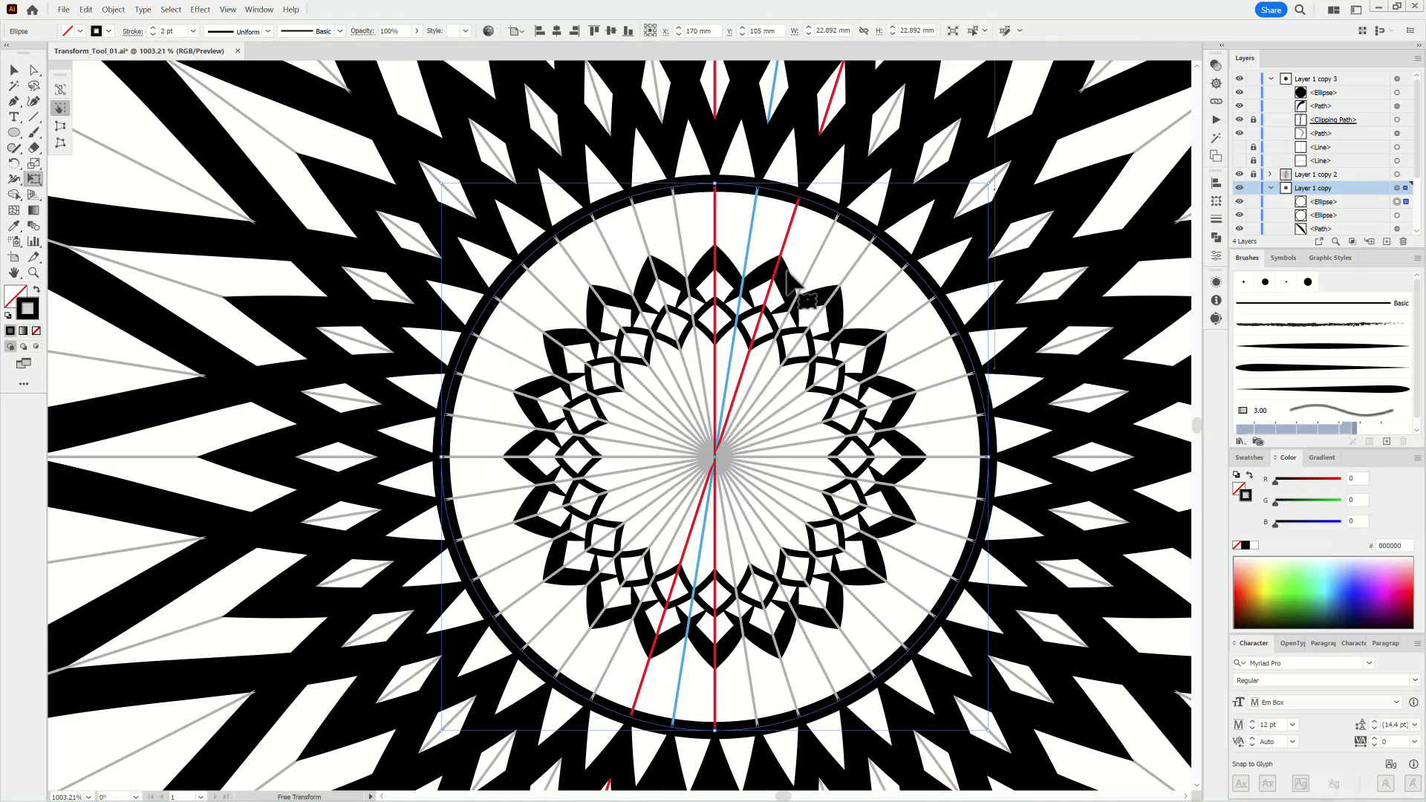
Step: Duplicate the 22.9 mm circle on Layer 1 copy and scale the duplicate down to about 18 mm across around the rosette
{"action": "left_click_drag", "start_coordinate": [957, 340], "coordinate": [764, 327]}
{"action": "left_click_drag", "start_coordinate": [926, 374], "coordinate": [746, 406]}
{"action": "left_click_drag", "start_coordinate": [746, 407], "coordinate": [886, 386]}
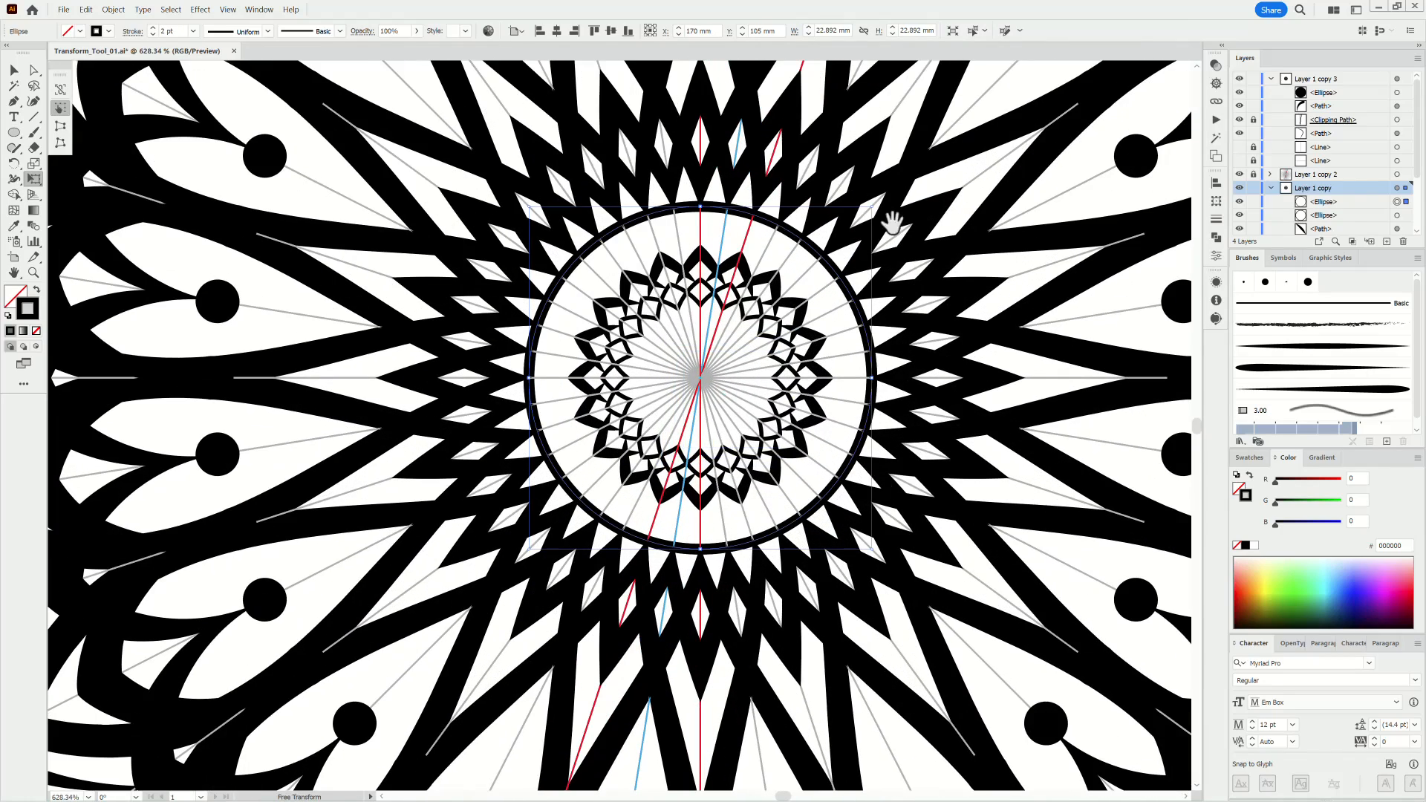
{"action": "left_click_drag", "start_coordinate": [1353, 202], "coordinate": [1385, 241]}
{"action": "left_click_drag", "start_coordinate": [869, 208], "coordinate": [823, 237]}
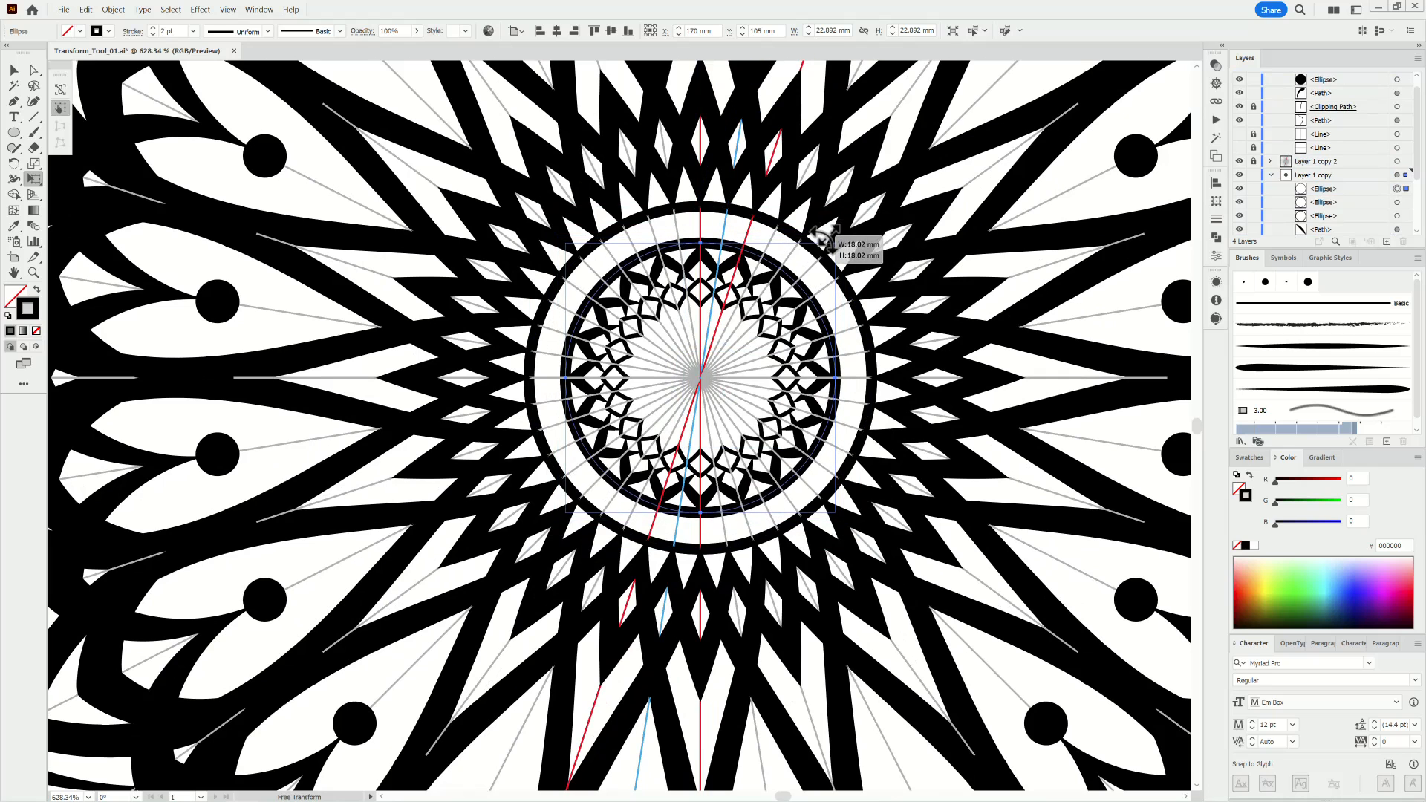
Step: Duplicate the 18 mm circle, shrink the duplicate and swap its fill and stroke to make a solid black circle
{"action": "left_click_drag", "start_coordinate": [1363, 208], "coordinate": [1386, 241]}
{"action": "mouse_move", "coordinate": [837, 243]}
{"action": "left_mouse_down"}
{"action": "mouse_move", "coordinate": [773, 308]}
{"action": "mouse_move", "coordinate": [839, 279]}
{"action": "left_mouse_up"}
{"action": "key", "text": "shift+x"}
{"action": "scroll", "coordinate": [726, 325], "scroll_direction": "up", "scroll_amount": 4}
{"action": "scroll", "coordinate": [859, 487], "scroll_direction": "down", "scroll_amount": 10}
{"action": "left_click", "coordinate": [1040, 264], "text": "ctrl"}
Step: Enlarge the unfilled circle just below the solid one in Layer 1 copy to about 123.8 mm across, enclosing the mandala
{"action": "left_click_drag", "start_coordinate": [964, 496], "coordinate": [833, 461]}
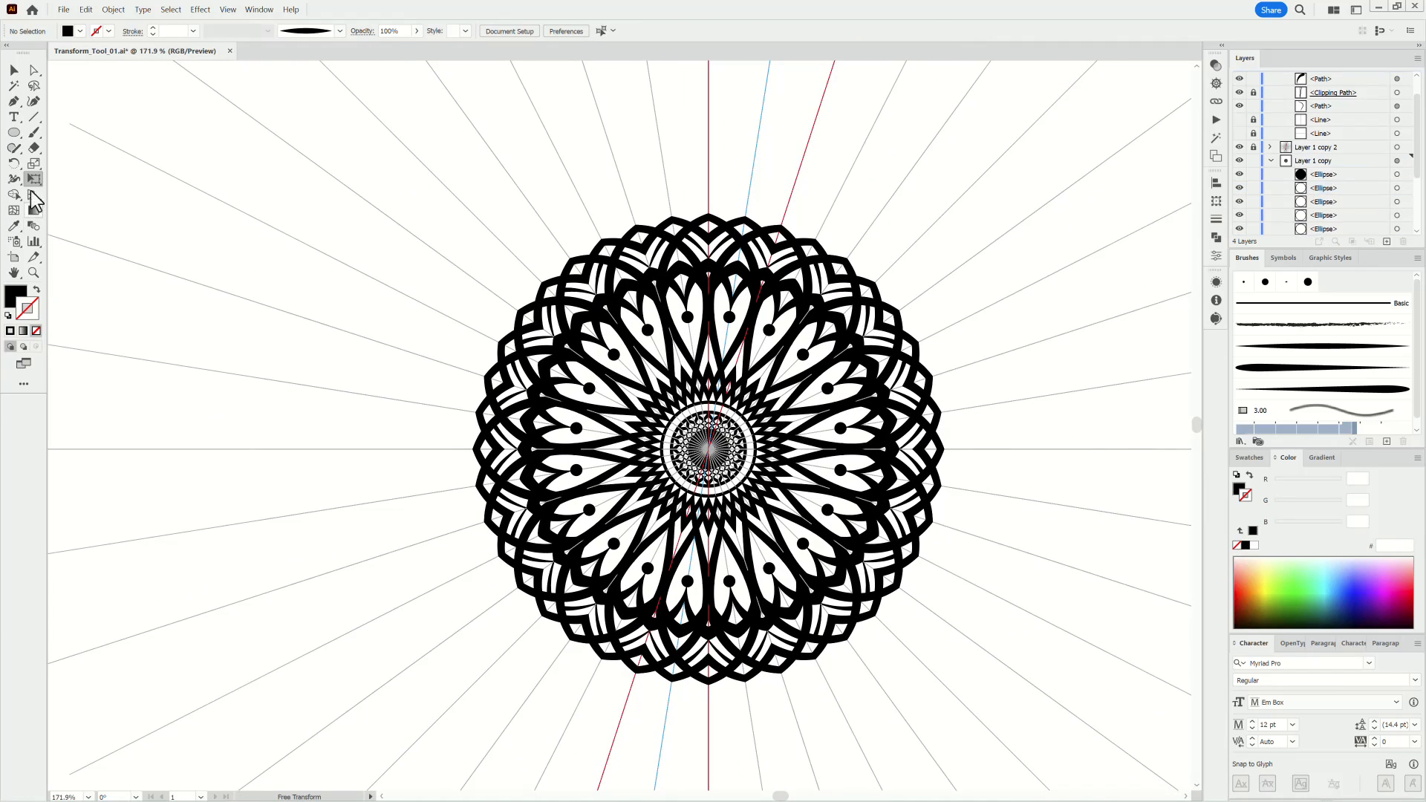
{"action": "left_click", "coordinate": [1396, 188]}
{"action": "left_click_drag", "start_coordinate": [741, 415], "coordinate": [964, 213]}
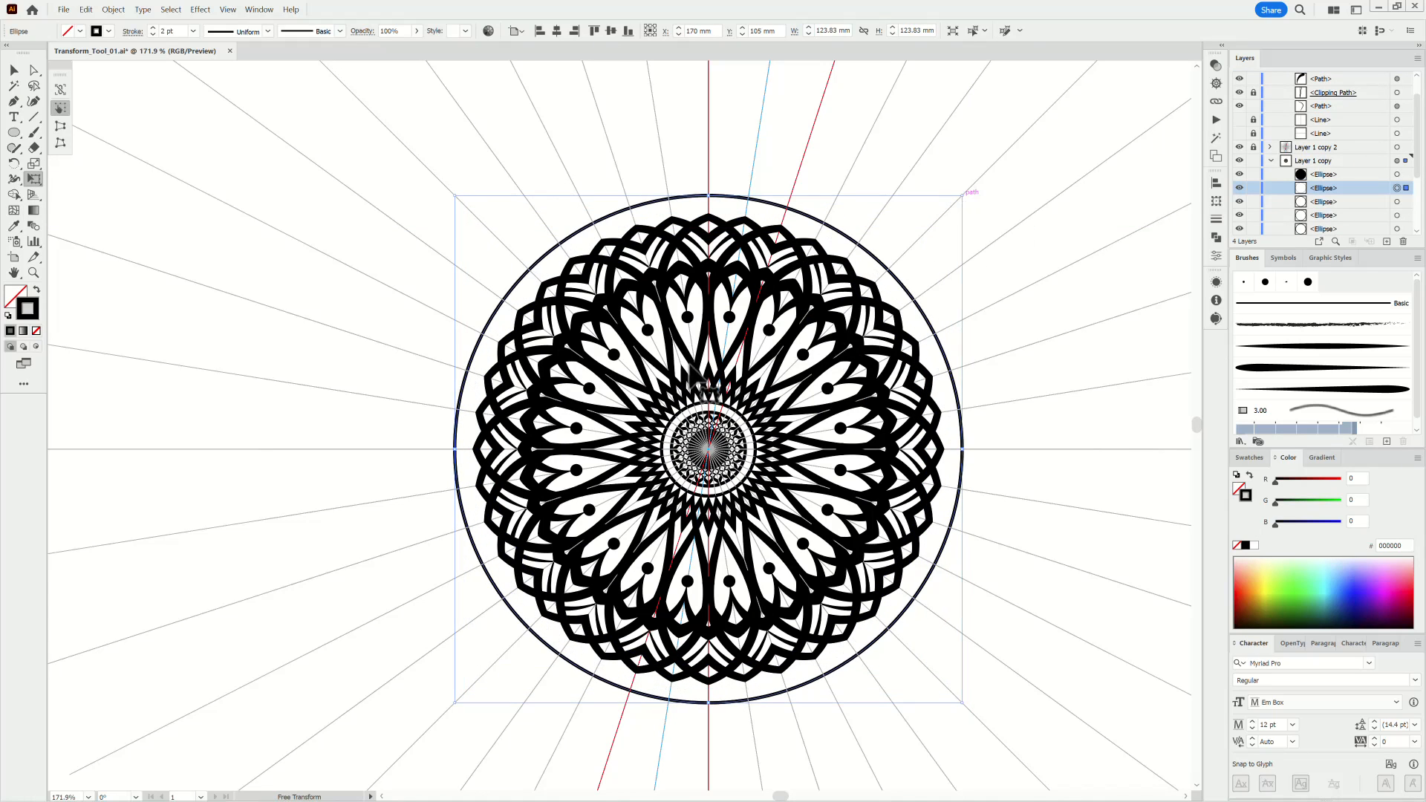
Step: Paint a curved stroke about 16 mm wide and 6 mm high between petal tips and outer circle on Layer 1 copy 3
{"action": "left_click_drag", "start_coordinate": [698, 223], "coordinate": [796, 199]}
{"action": "left_click", "coordinate": [34, 132]}
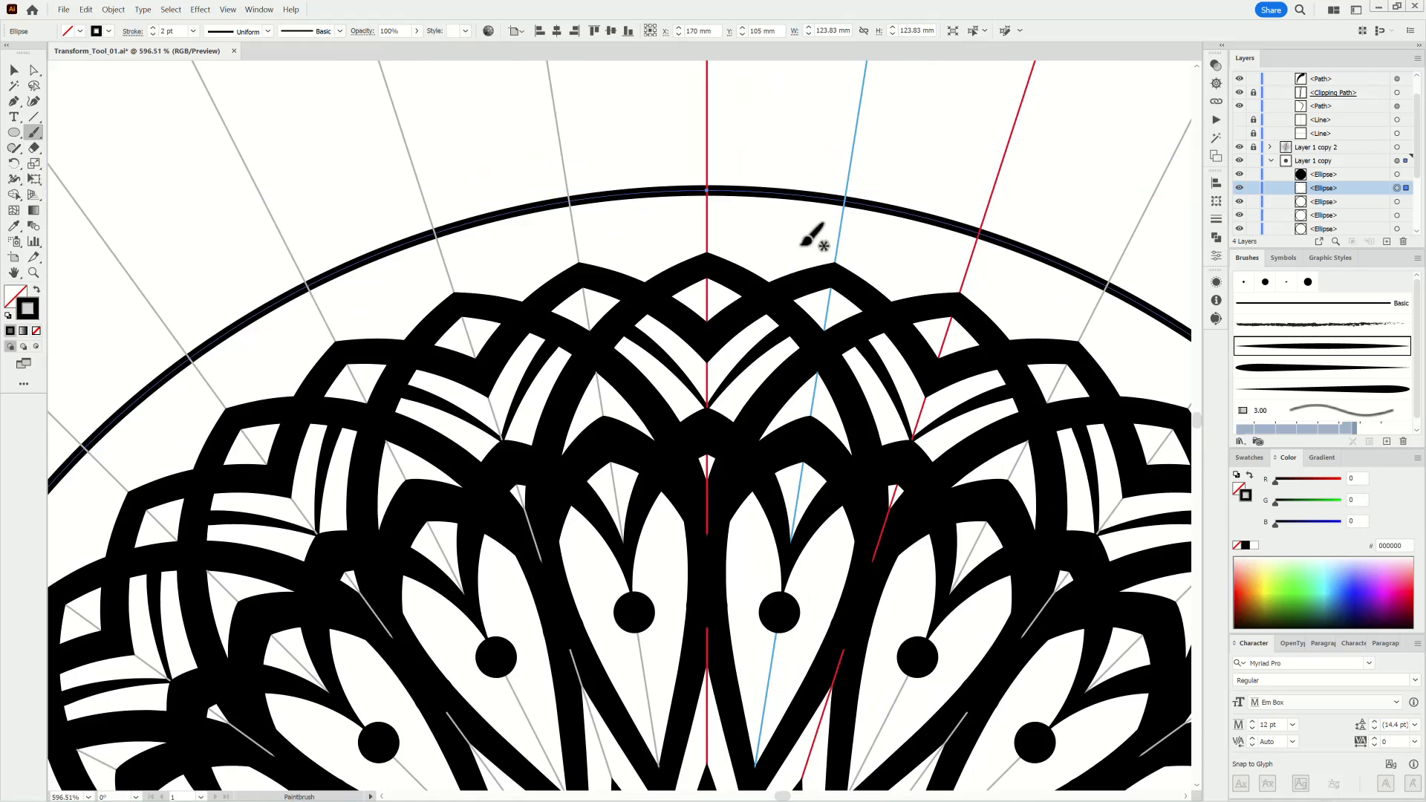
{"action": "scroll", "coordinate": [1339, 83], "scroll_direction": "up", "scroll_amount": 2}
{"action": "left_click", "coordinate": [1336, 80]}
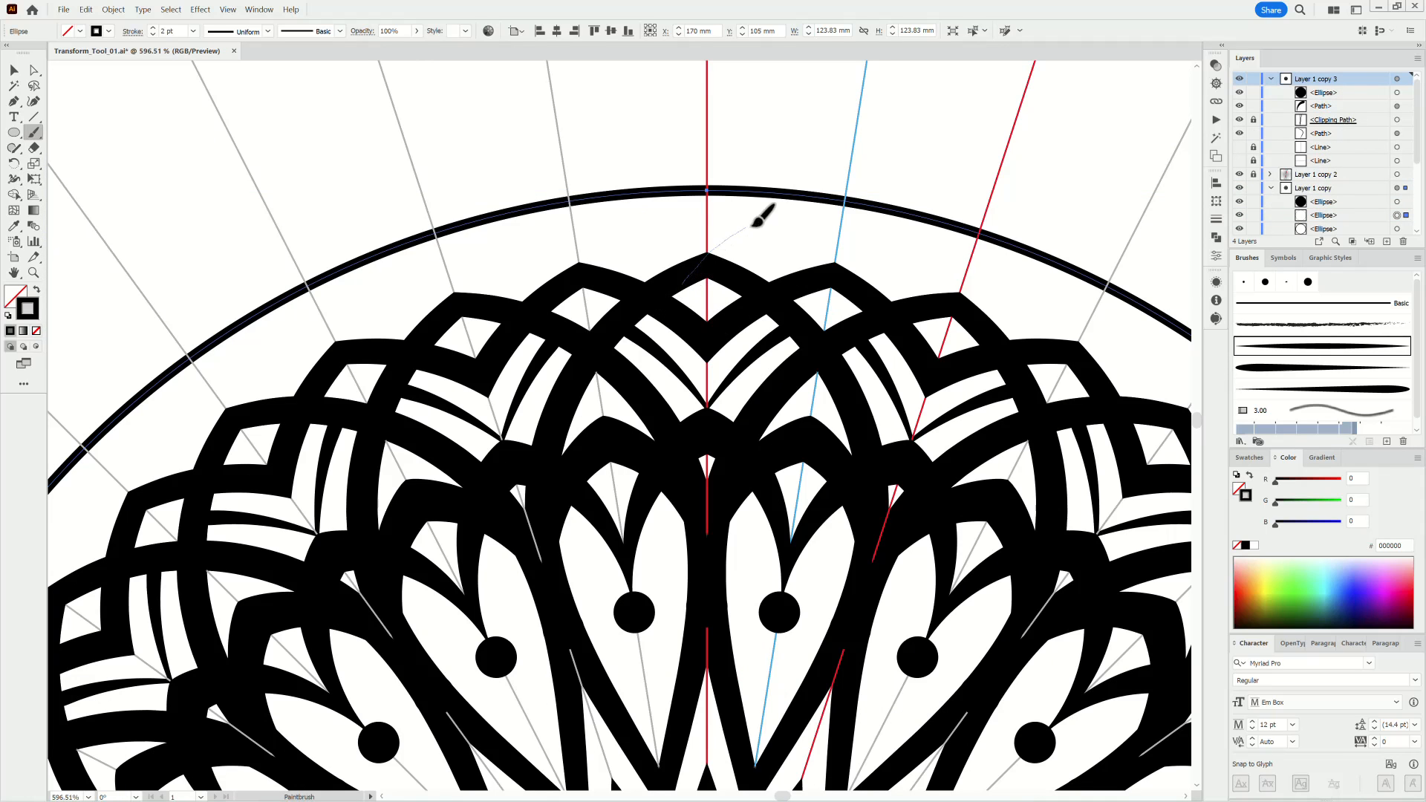
{"action": "left_click_drag", "start_coordinate": [898, 202], "coordinate": [898, 212]}
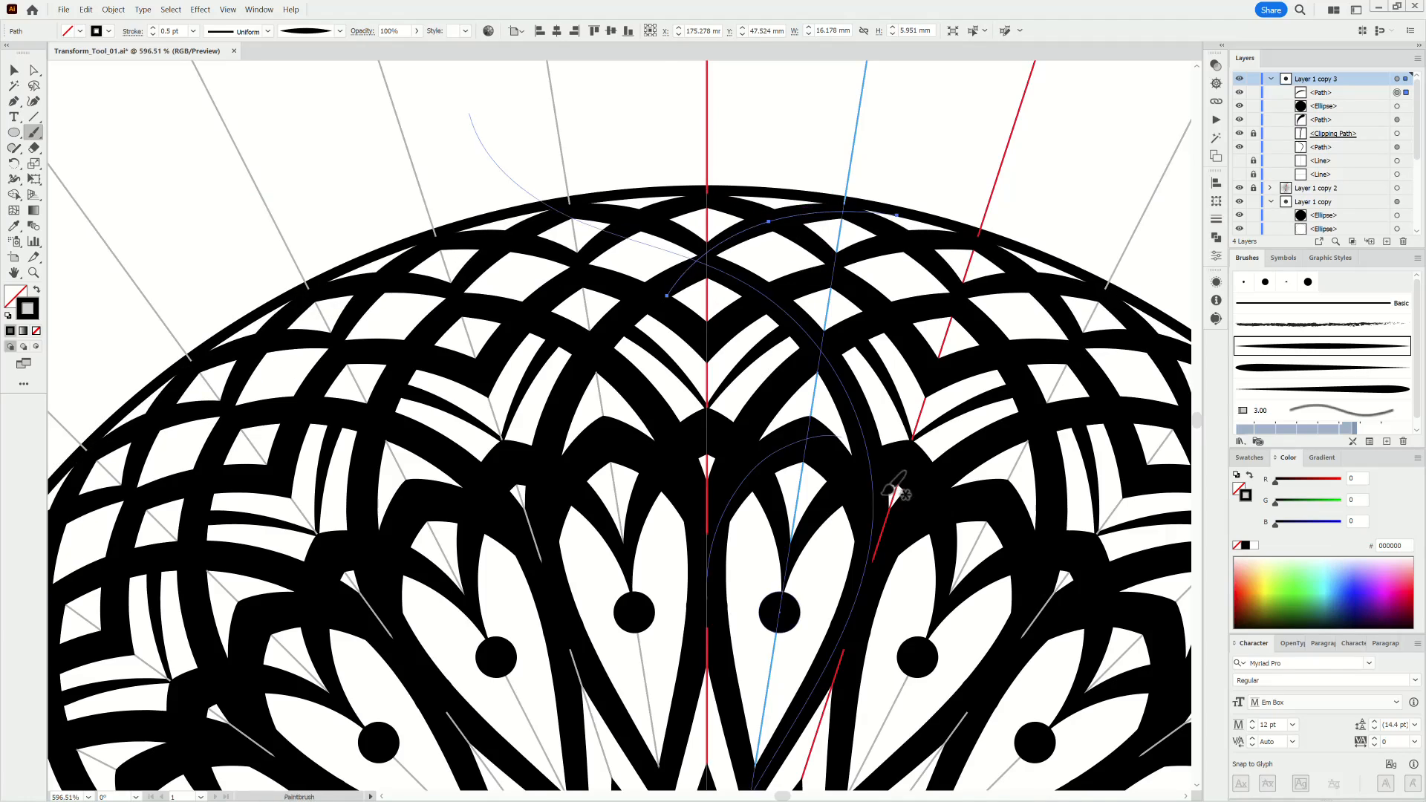
{"action": "key", "text": "ctrl+0"}
{"action": "left_click_drag", "start_coordinate": [784, 319], "coordinate": [828, 322]}
{"action": "left_click_drag", "start_coordinate": [824, 326], "coordinate": [778, 271]}
{"action": "left_click_drag", "start_coordinate": [686, 215], "coordinate": [862, 325]}
{"action": "left_click_drag", "start_coordinate": [805, 245], "coordinate": [739, 323]}
{"action": "left_click", "coordinate": [739, 237], "text": "ctrl"}
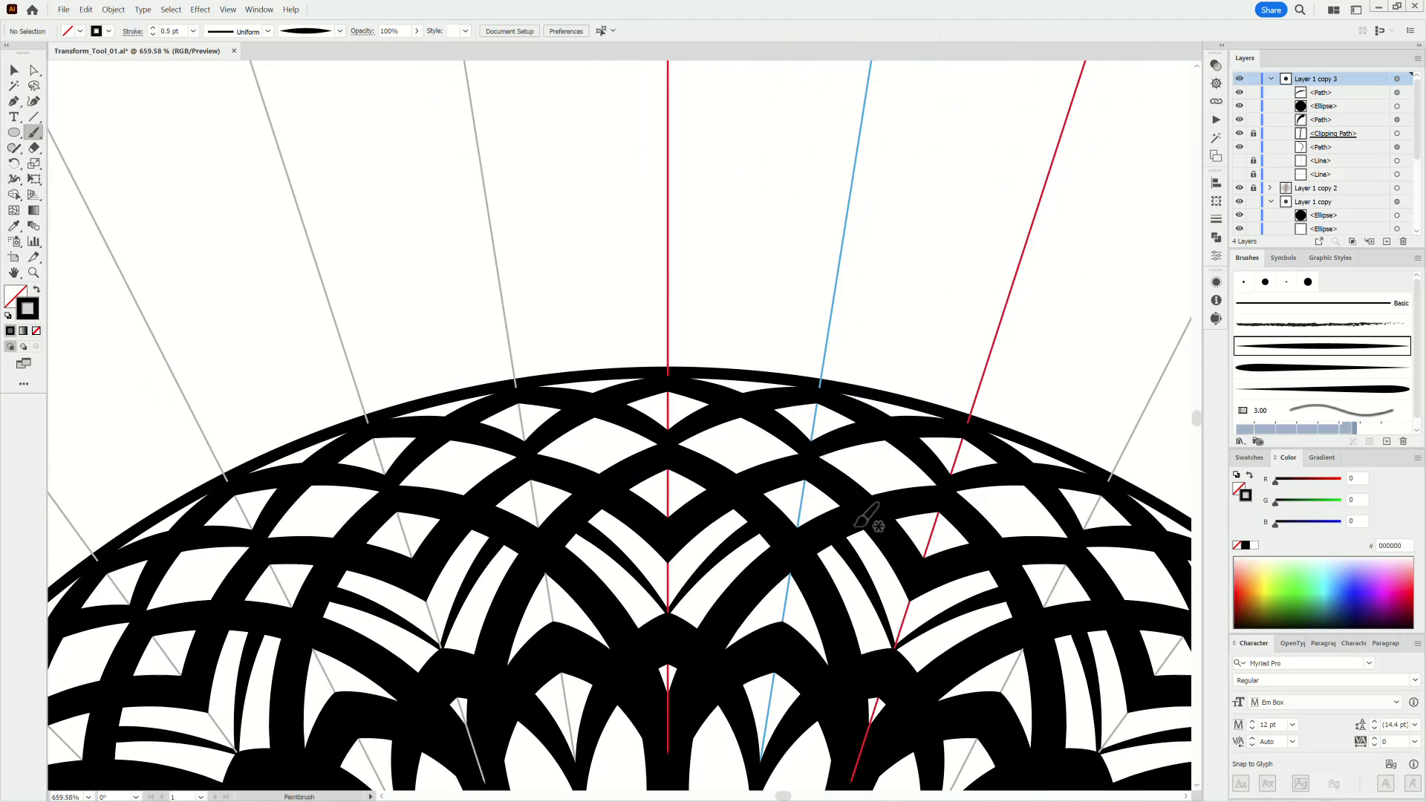
Step: Collapse the expanded layers and duplicate Layer 1 copy 3
{"action": "left_click_drag", "start_coordinate": [876, 520], "coordinate": [854, 557]}
{"action": "left_click_drag", "start_coordinate": [865, 572], "coordinate": [748, 342]}
{"action": "left_click", "coordinate": [1271, 79]}
{"action": "left_click", "coordinate": [1271, 107]}
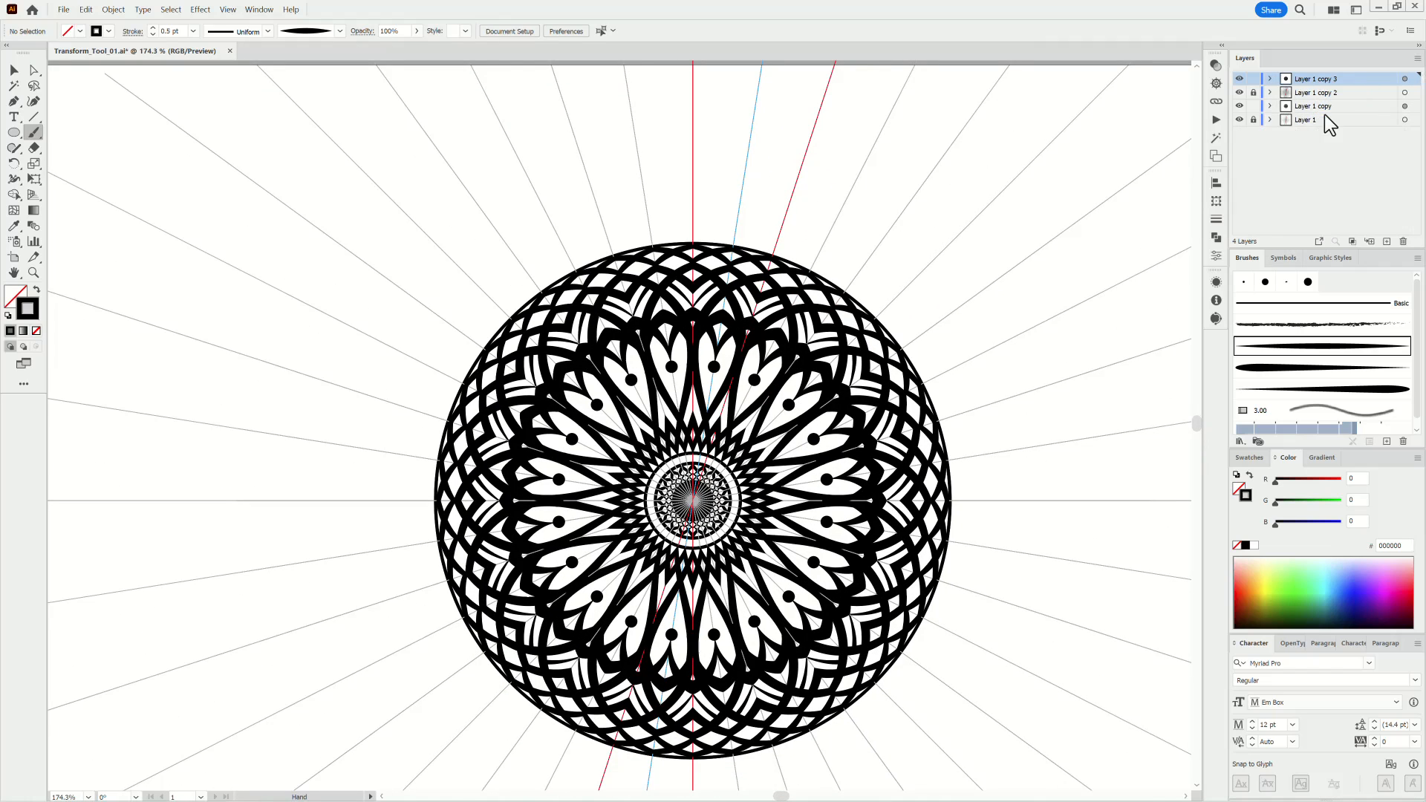
{"action": "left_click_drag", "start_coordinate": [1358, 84], "coordinate": [1386, 240]}
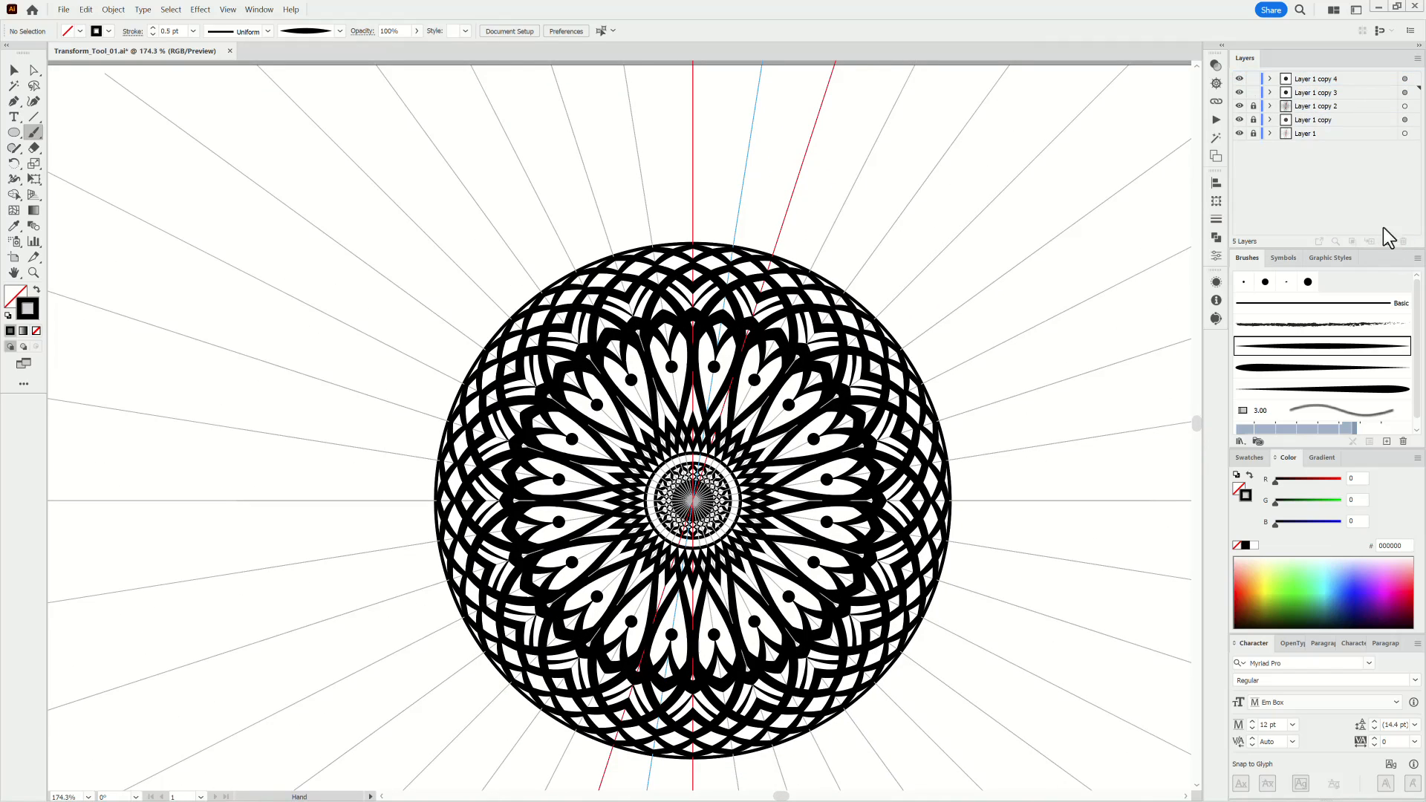
Step: Delete the paths, solid circle and clipping path from Layer 1 copy 4, keeping only its two guide lines
{"action": "left_click", "coordinate": [1270, 79]}
{"action": "left_click_drag", "start_coordinate": [1341, 88], "coordinate": [1347, 136]}
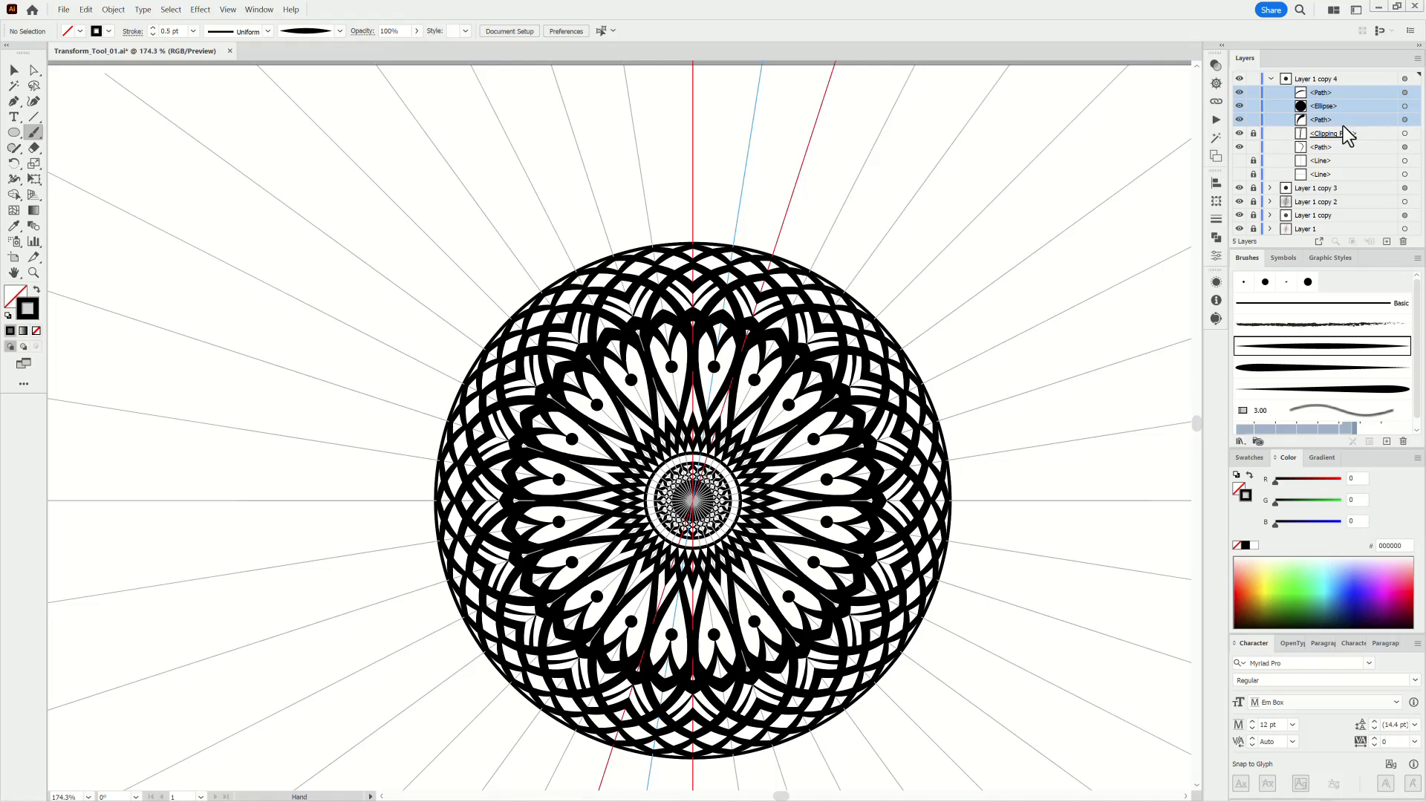
{"action": "left_click", "coordinate": [1403, 242]}
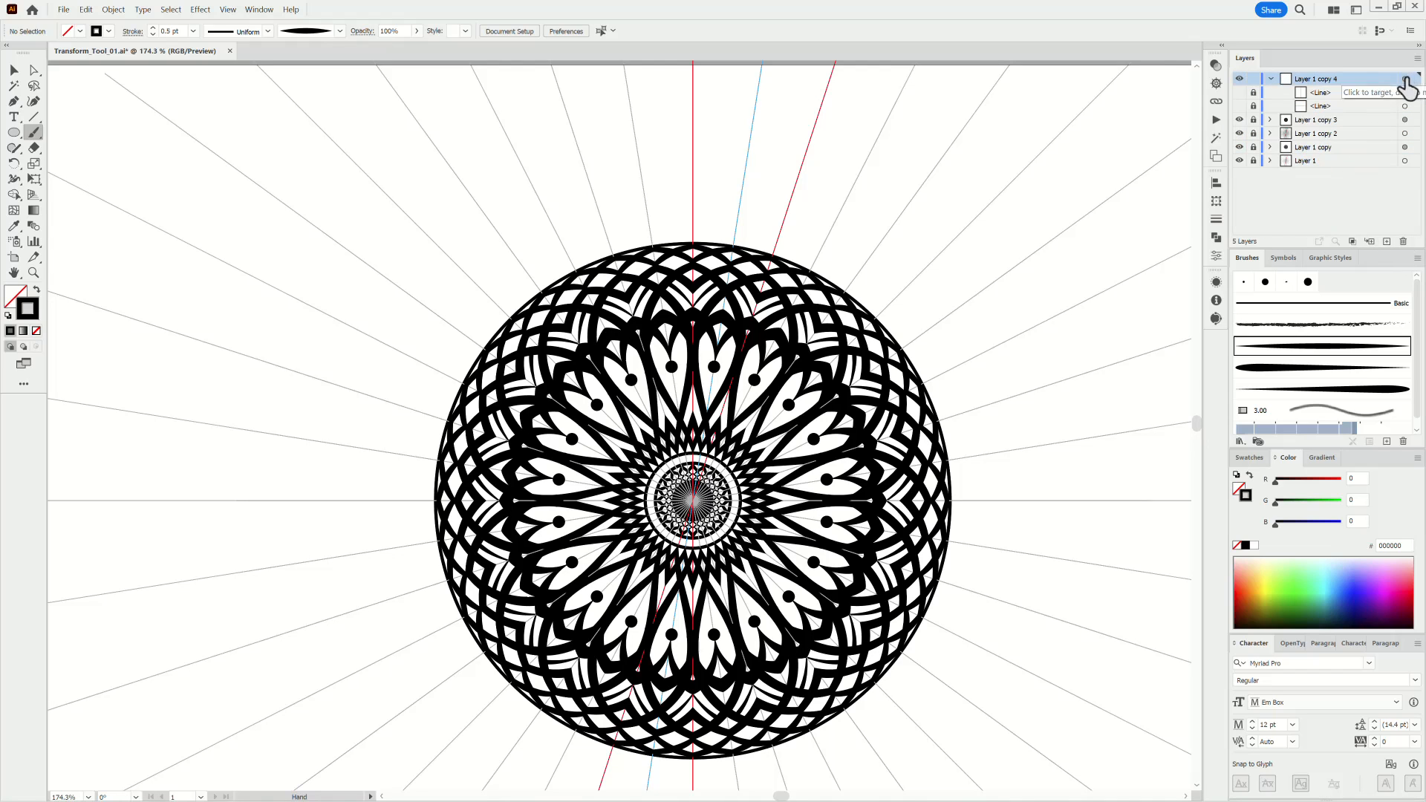
Step: Remove both Transform effects from Layer 1 copy 4
{"action": "left_click", "coordinate": [1404, 78]}
{"action": "left_click", "coordinate": [1216, 282]}
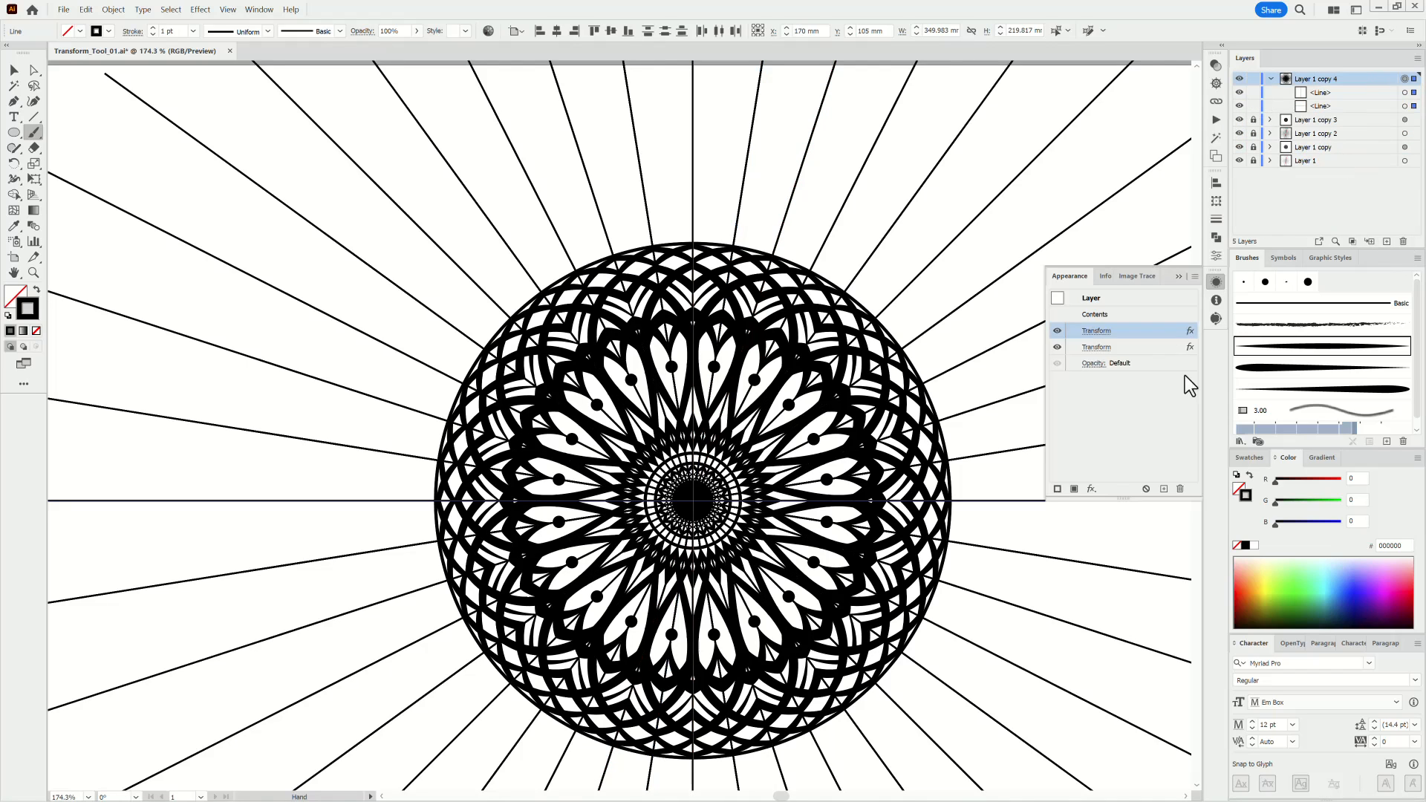
{"action": "left_click", "coordinate": [1178, 488]}
{"action": "left_click", "coordinate": [1178, 277]}
{"action": "left_click_drag", "start_coordinate": [1039, 441], "coordinate": [972, 475]}
{"action": "left_click_drag", "start_coordinate": [1017, 586], "coordinate": [869, 516]}
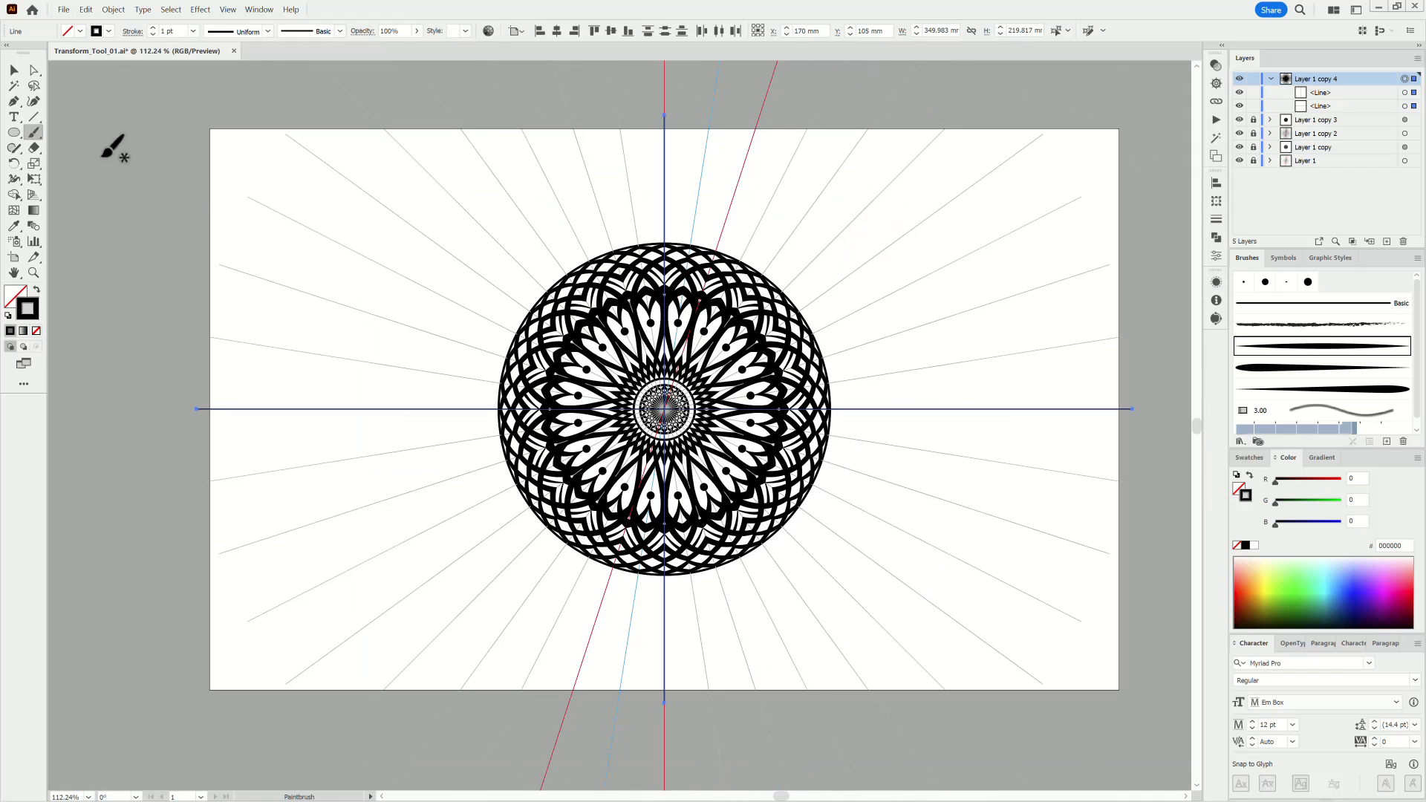
Step: Paint a U-shaped test stroke beside the mandala and give Layer 1 copy 4 a Transform effect with Reflect Y and one copy
{"action": "left_click_drag", "start_coordinate": [840, 345], "coordinate": [943, 354]}
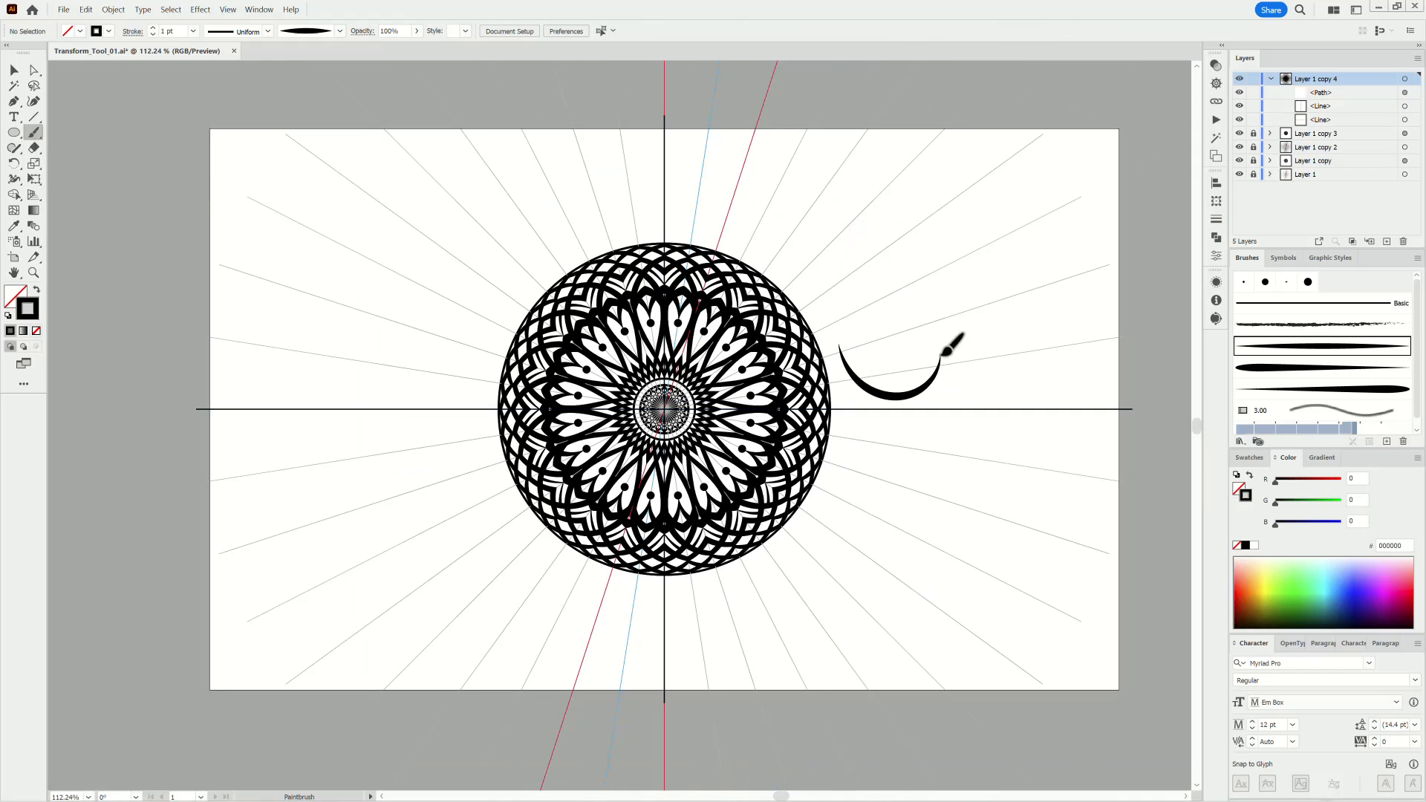
{"action": "left_click", "coordinate": [1404, 78]}
{"action": "left_click", "coordinate": [199, 10]}
{"action": "mouse_move", "coordinate": [260, 124]}
{"action": "left_click", "coordinate": [379, 165]}
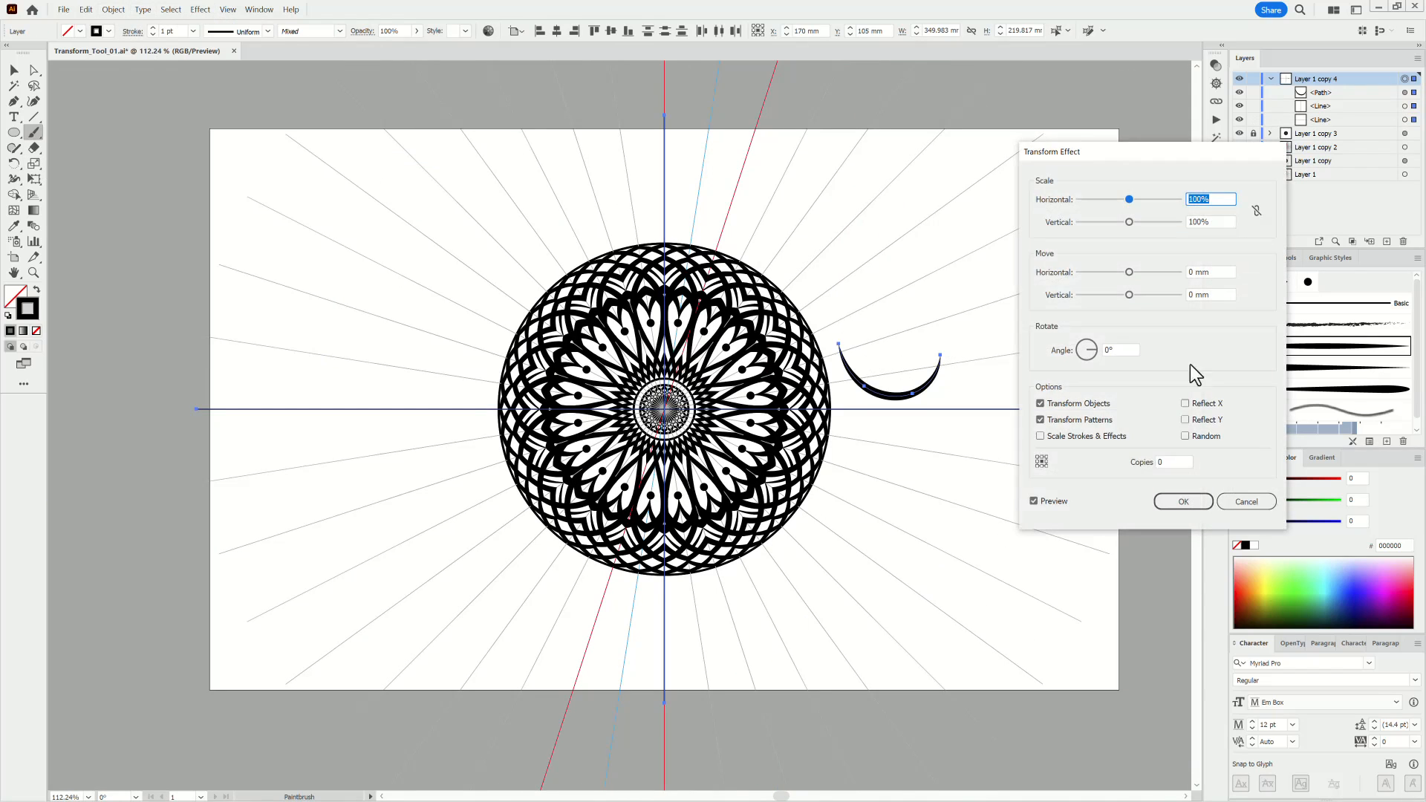
{"action": "left_click", "coordinate": [1185, 420]}
{"action": "left_click", "coordinate": [1184, 502]}
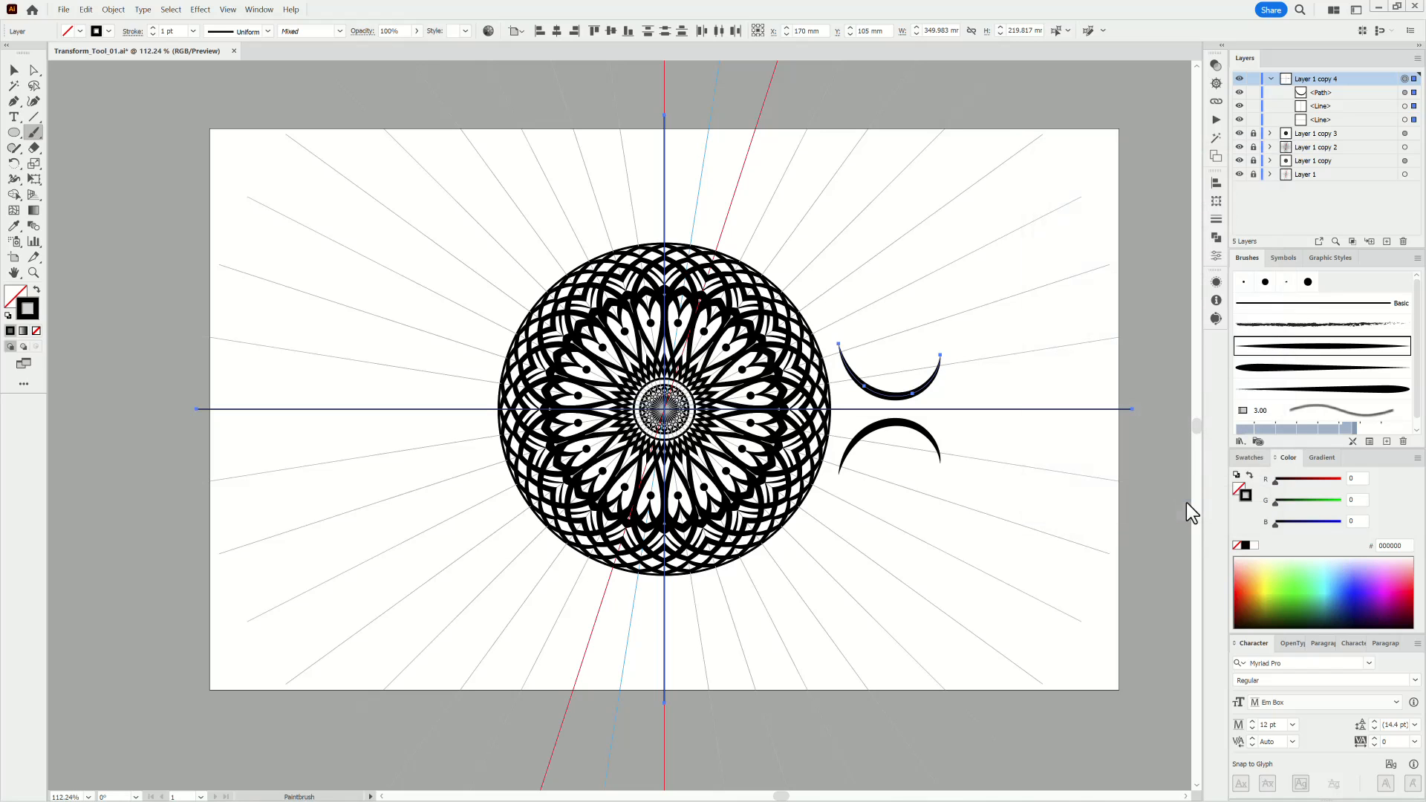
Step: Lock the two guide lines and move the test stroke down about 8.5 mm across the horizontal axis
{"action": "left_click_drag", "start_coordinate": [1253, 120], "coordinate": [1253, 106]}
{"action": "left_click_drag", "start_coordinate": [915, 394], "coordinate": [914, 416]}
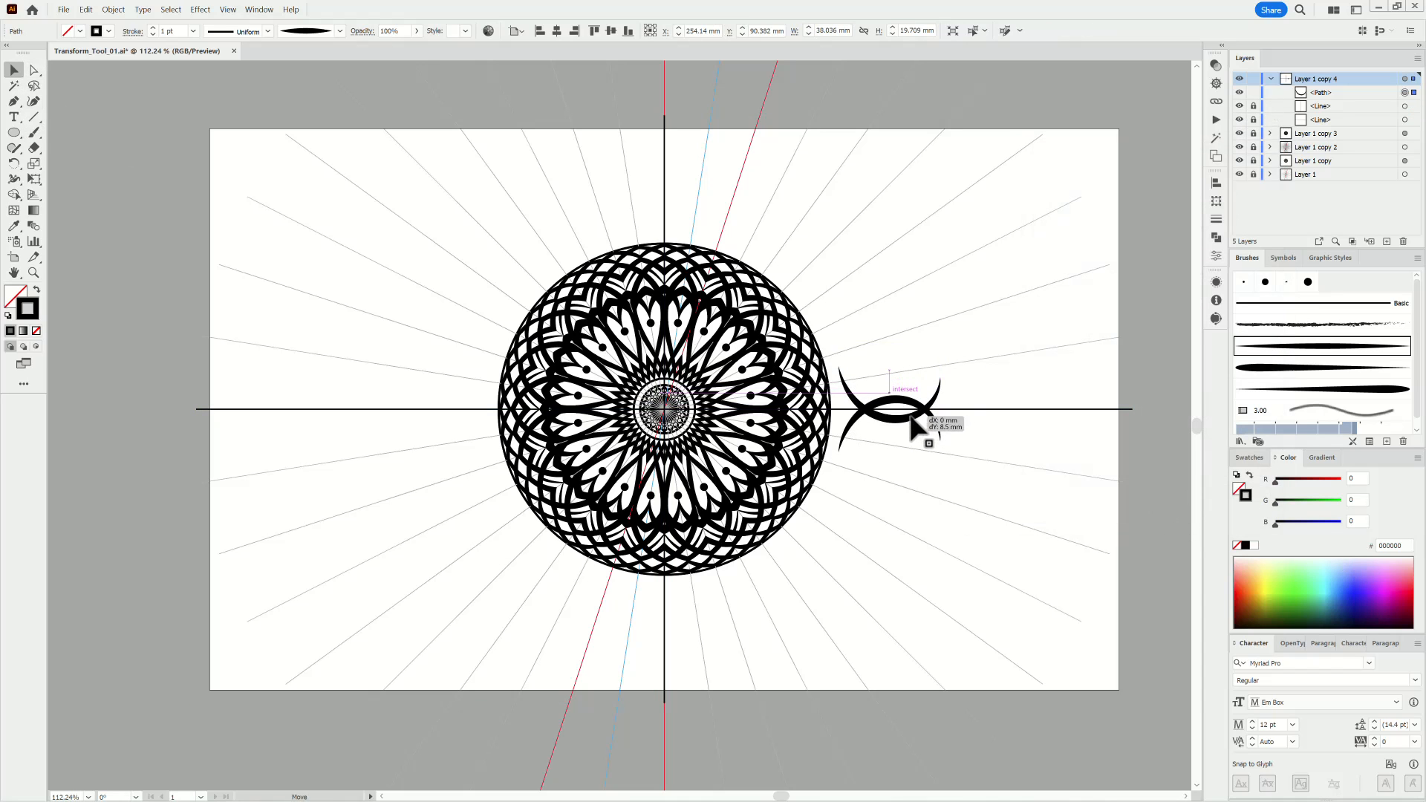
Step: Draw a rectangle about 334 mm wide over the artboard's upper half and align its lower corners to the artboard's vertical centre
{"action": "left_click_drag", "start_coordinate": [14, 132], "coordinate": [63, 132]}
{"action": "mouse_move", "coordinate": [218, 134]}
{"action": "left_mouse_down"}
{"action": "mouse_move", "coordinate": [1059, 369]}
{"action": "mouse_move", "coordinate": [1109, 418]}
{"action": "left_mouse_up"}
{"action": "key", "text": "a"}
{"action": "left_click", "coordinate": [219, 423]}
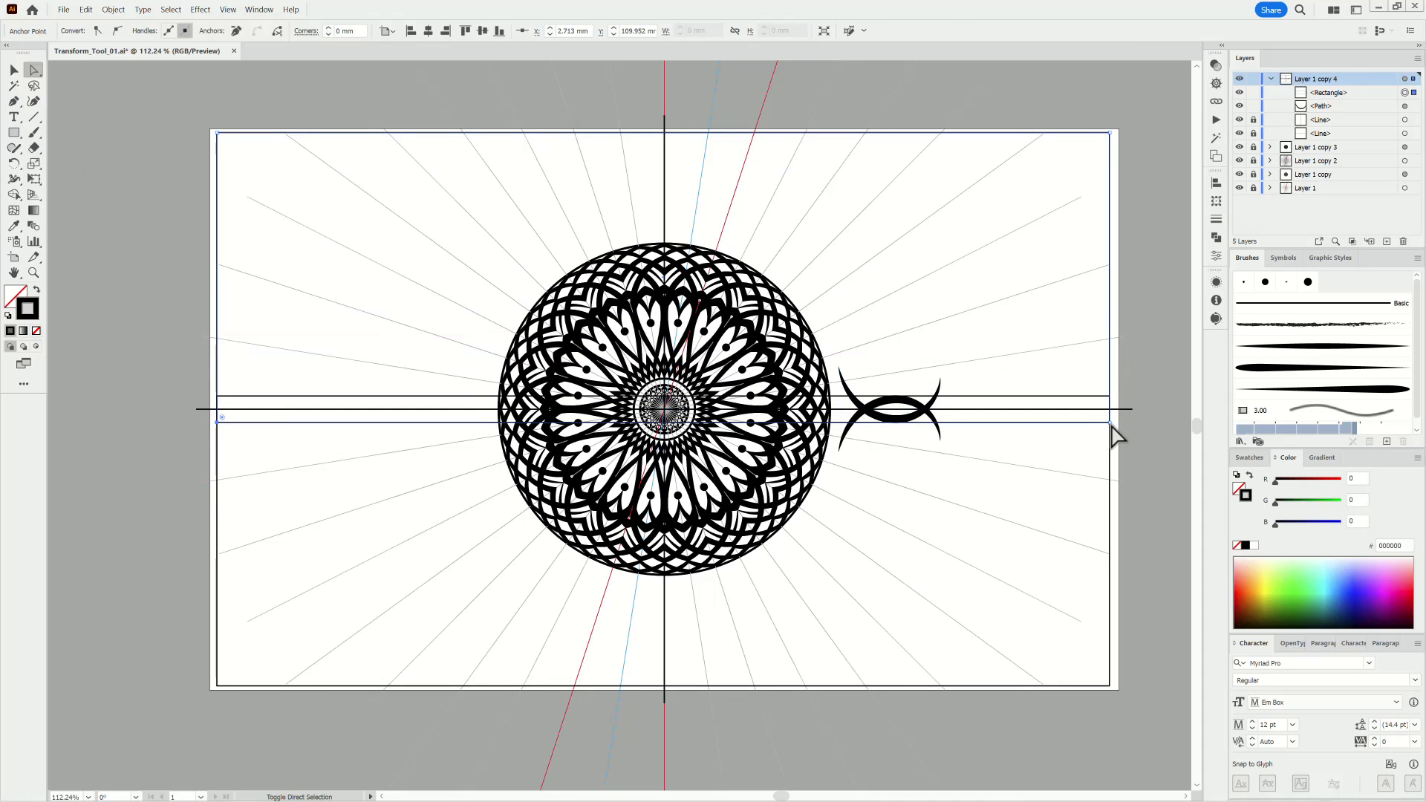
{"action": "left_click", "coordinate": [481, 30]}
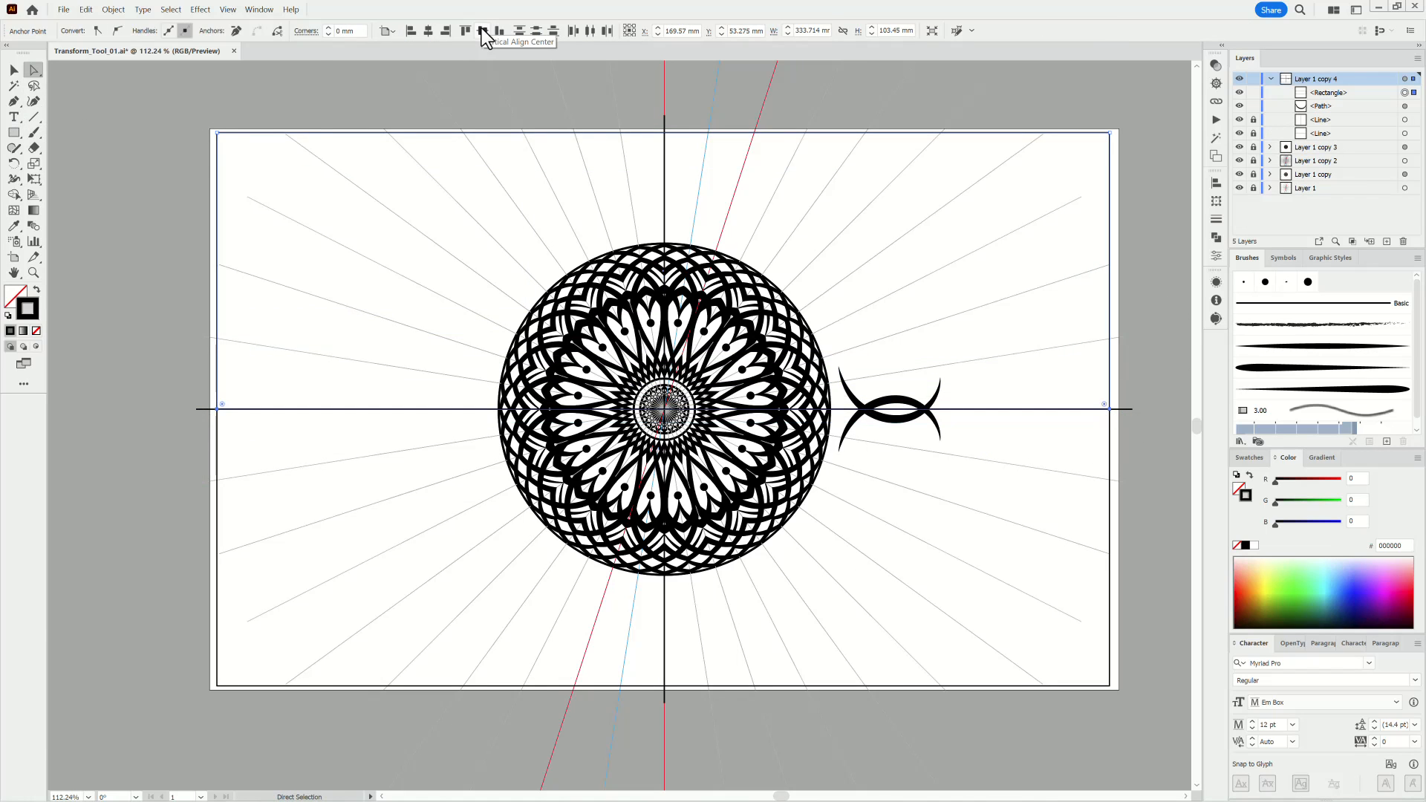
Step: Use the rectangle as the clipping mask of Layer 1 copy 4 and hide the two guide lines
{"action": "left_click", "coordinate": [171, 10]}
{"action": "left_click", "coordinate": [182, 46]}
{"action": "left_click", "coordinate": [1352, 241]}
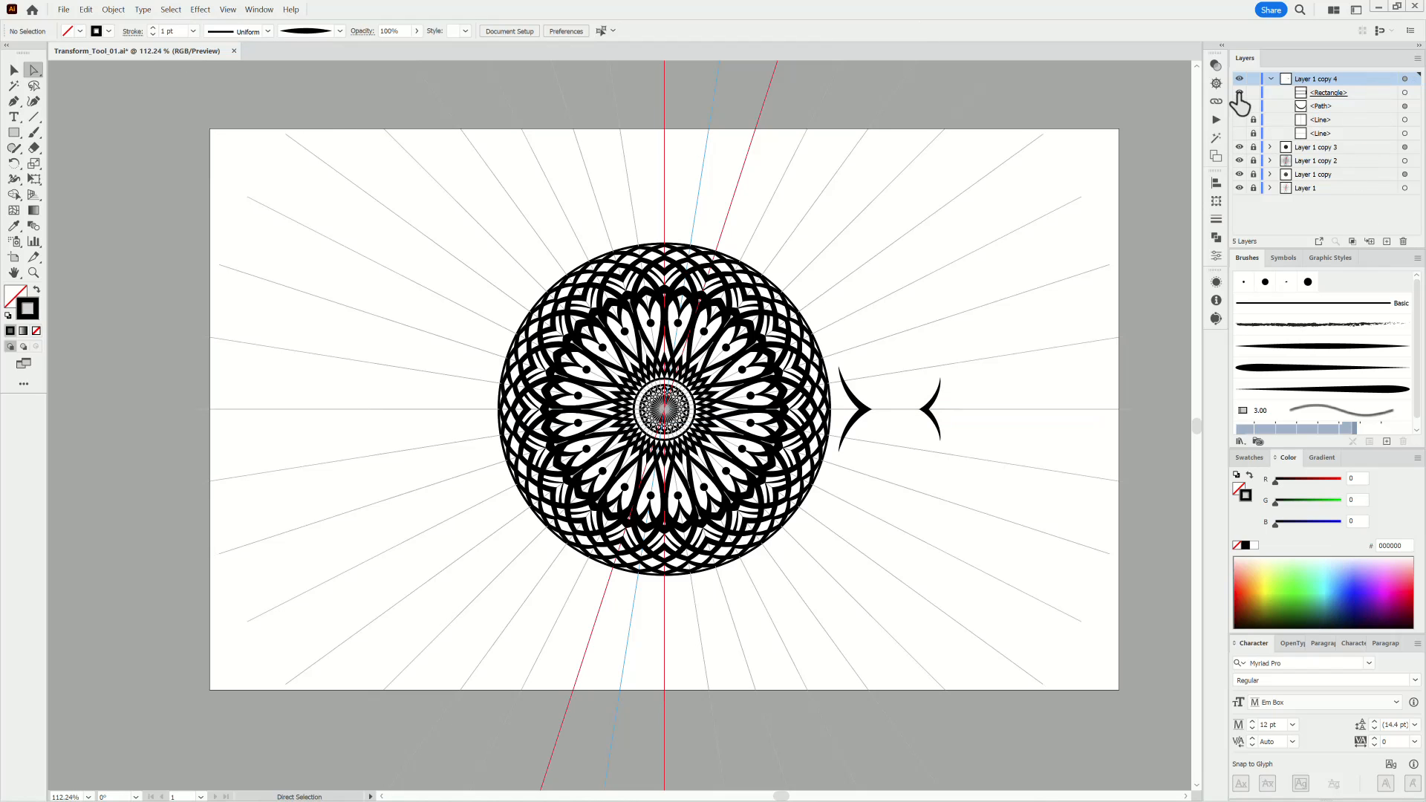
Step: Delete the U-shaped test stroke from Layer 1 copy 4
{"action": "left_click", "coordinate": [1337, 106]}
{"action": "left_click", "coordinate": [87, 10]}
{"action": "left_click", "coordinate": [96, 48]}
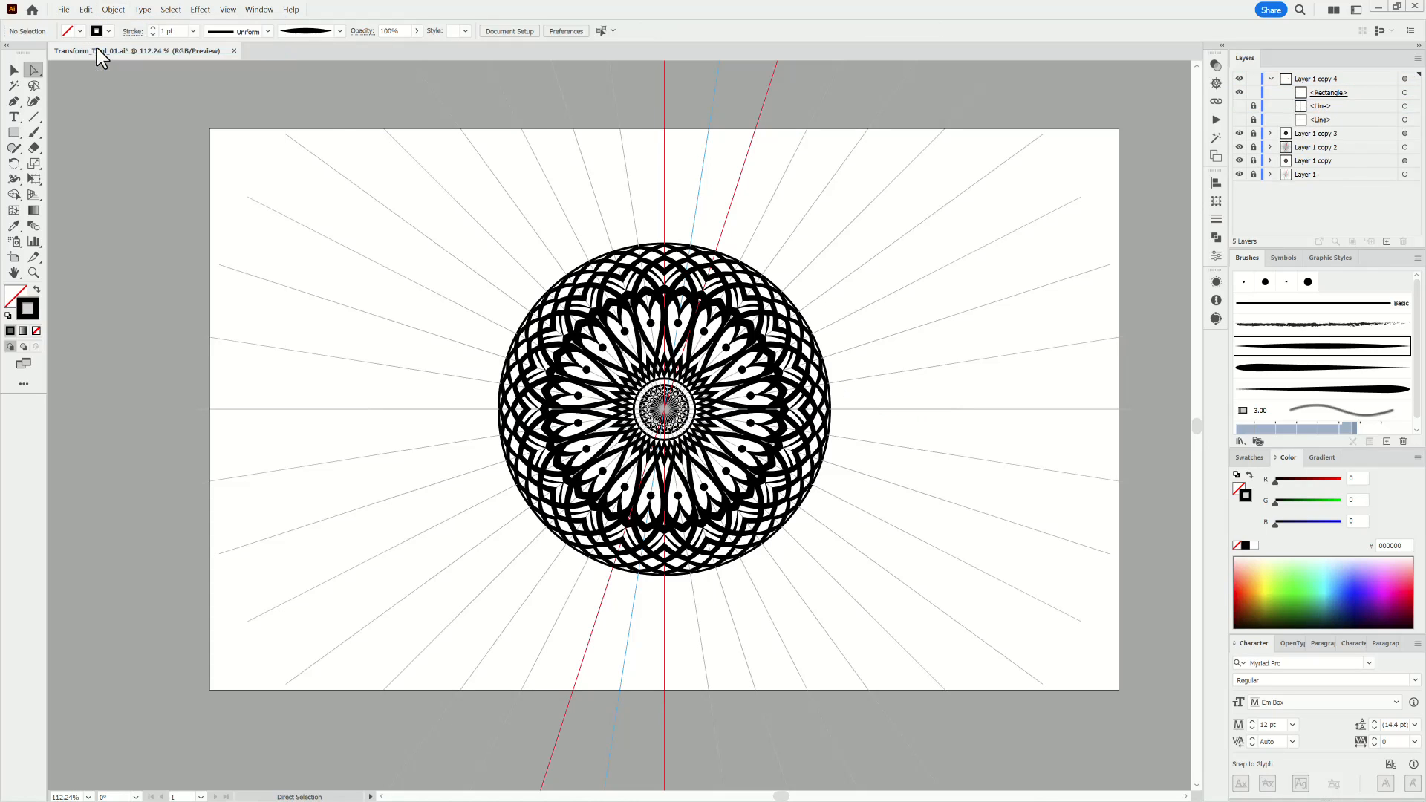
Step: Unlock Layer 1 copy and set the mandala's outer circle to a 5 pt stroke
{"action": "scroll", "coordinate": [655, 236], "scroll_direction": "up", "scroll_amount": 8}
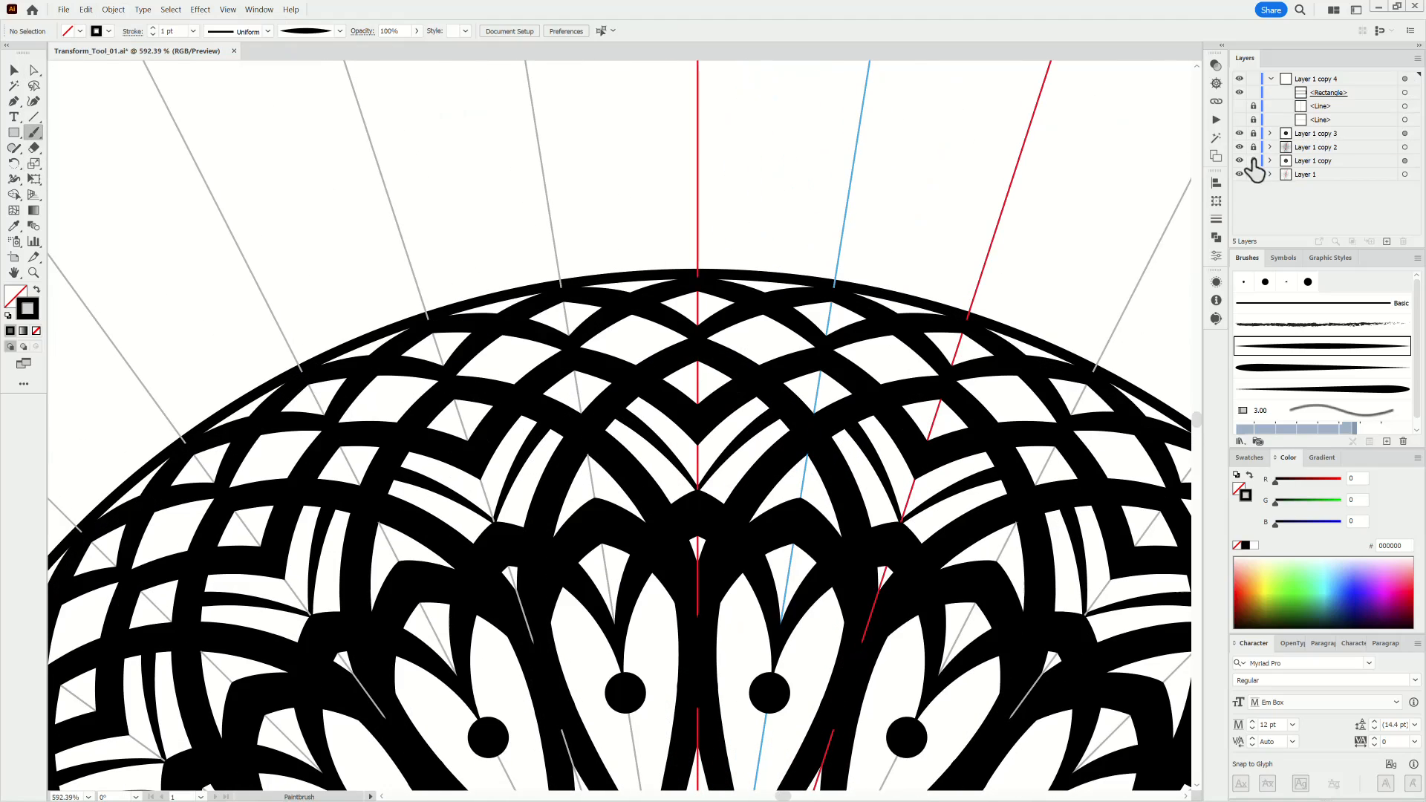
{"action": "left_click", "coordinate": [1271, 160]}
{"action": "left_click", "coordinate": [1397, 189]}
{"action": "left_click", "coordinate": [153, 28]}
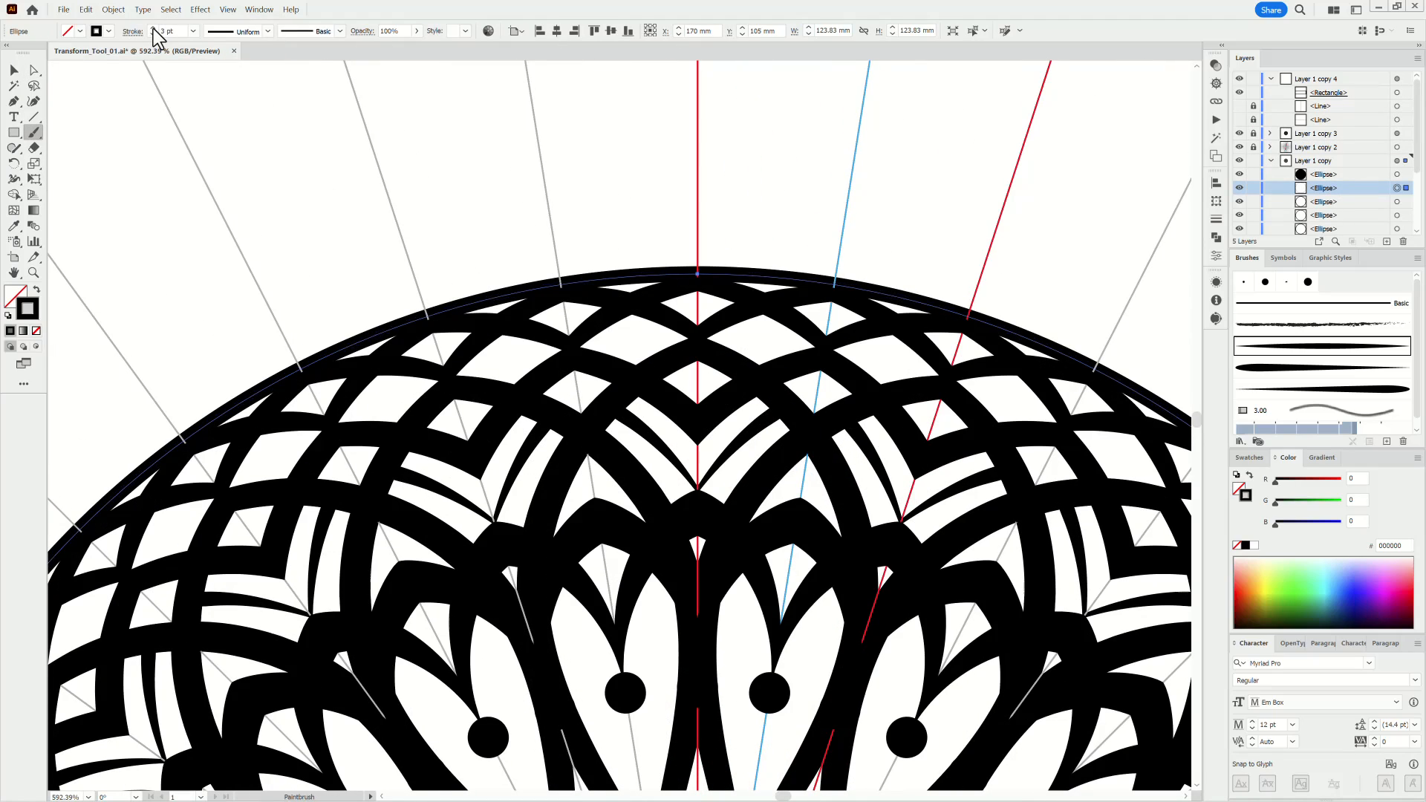
{"action": "left_click", "coordinate": [153, 28]}
{"action": "left_click", "coordinate": [153, 29]}
Step: Enlarge the outer circle to about 124.9 mm across with Free Transform, keeping it centred
{"action": "scroll", "coordinate": [747, 404], "scroll_direction": "down", "scroll_amount": 5}
{"action": "left_click", "coordinate": [33, 179]}
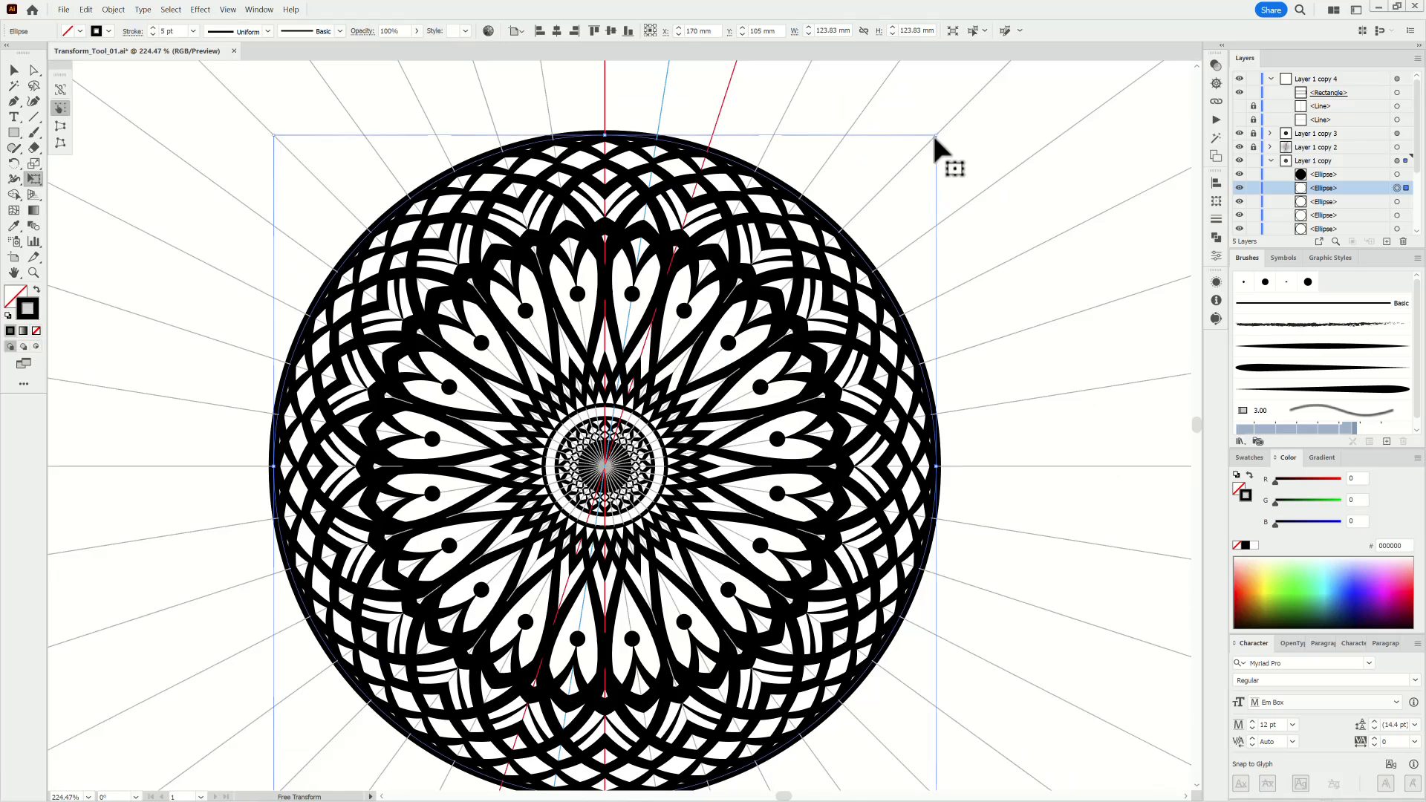
{"action": "left_click_drag", "start_coordinate": [935, 138], "coordinate": [934, 133]}
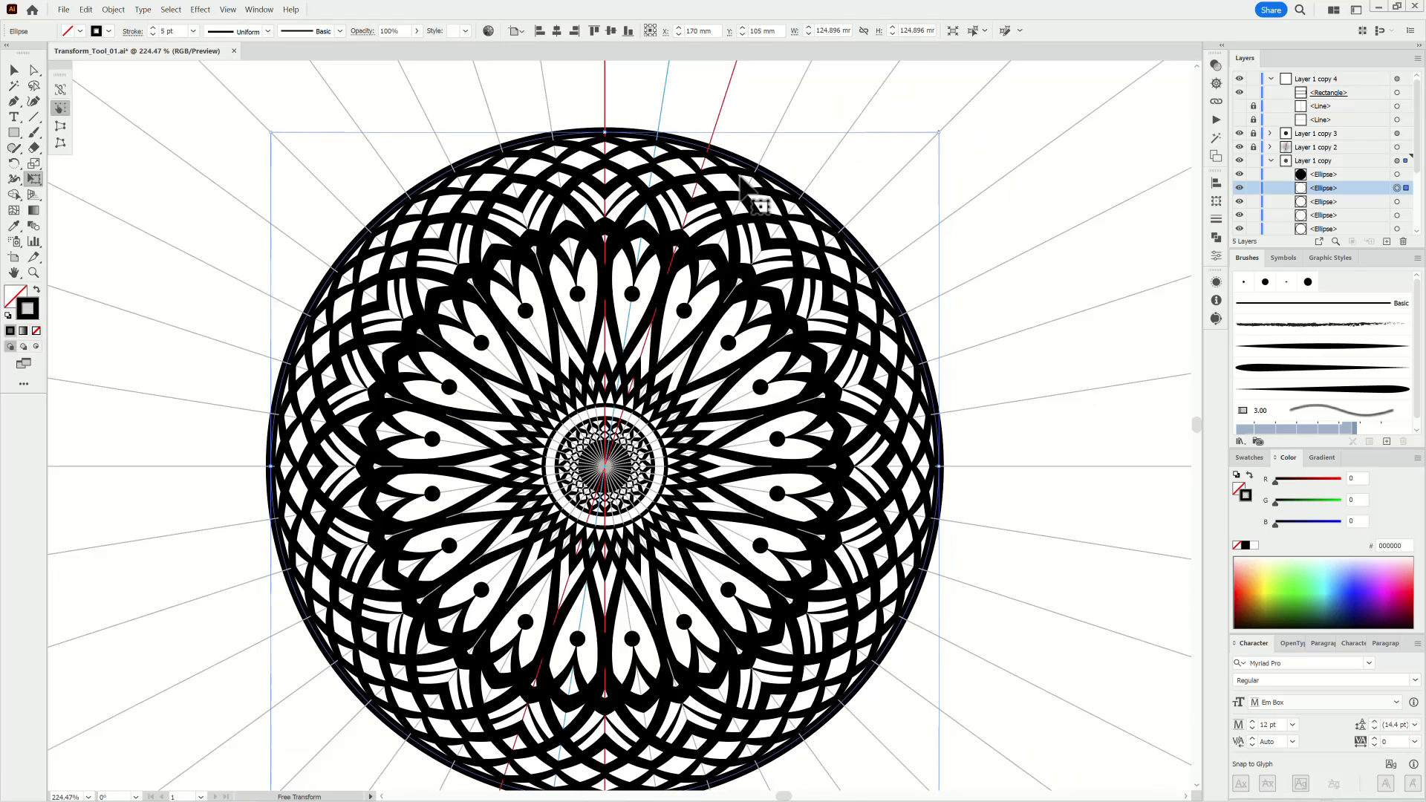
Step: Lock Layer 1 copy and paint a curled 5 pt hook rising from the top of the outer circle on Layer 1 copy 4
{"action": "left_click_drag", "start_coordinate": [579, 106], "coordinate": [744, 327]}
{"action": "left_click", "coordinate": [1270, 162]}
{"action": "left_click", "coordinate": [1253, 160]}
{"action": "left_click", "coordinate": [1316, 79]}
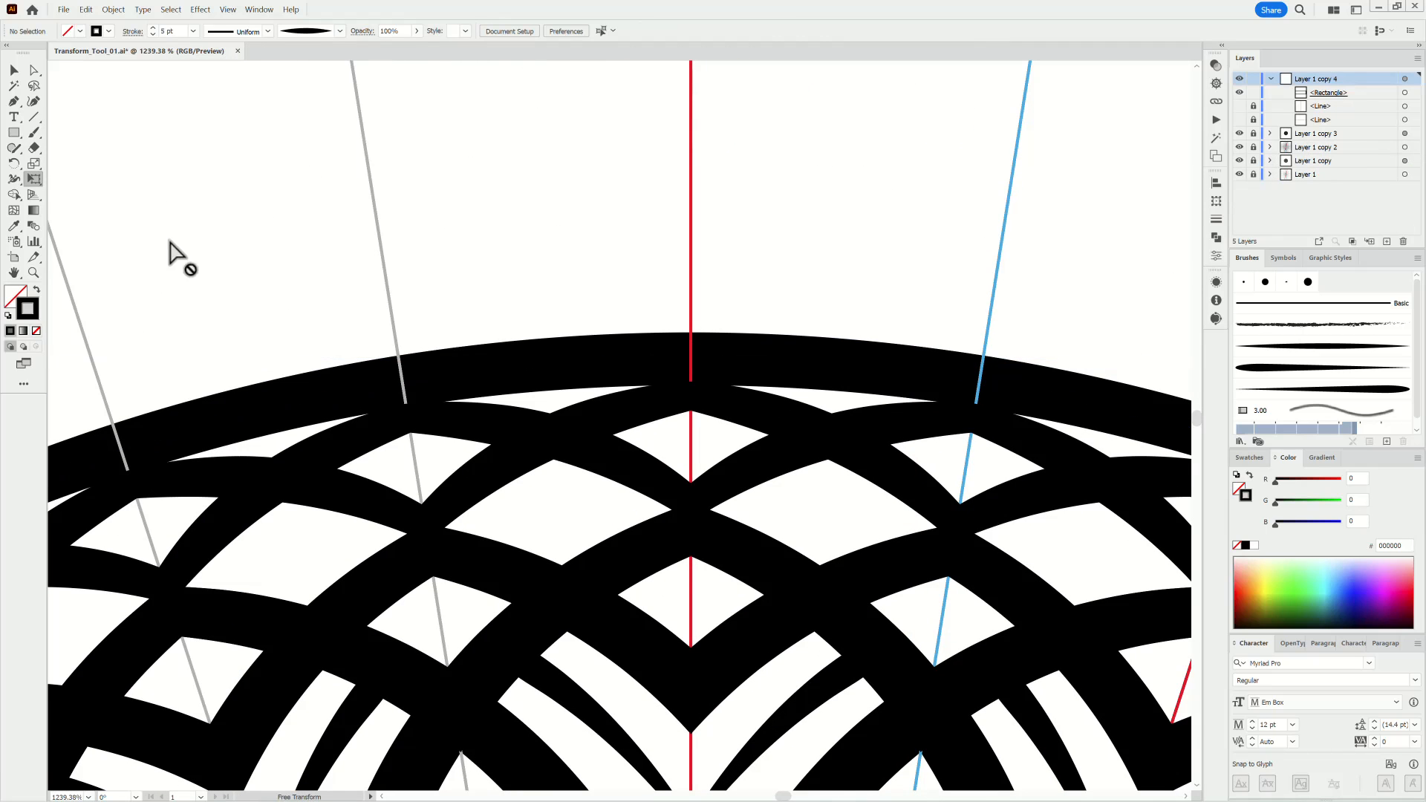
{"action": "mouse_move", "coordinate": [820, 278]}
{"action": "left_mouse_down"}
{"action": "mouse_move", "coordinate": [749, 387]}
{"action": "mouse_move", "coordinate": [694, 356]}
{"action": "left_mouse_up"}
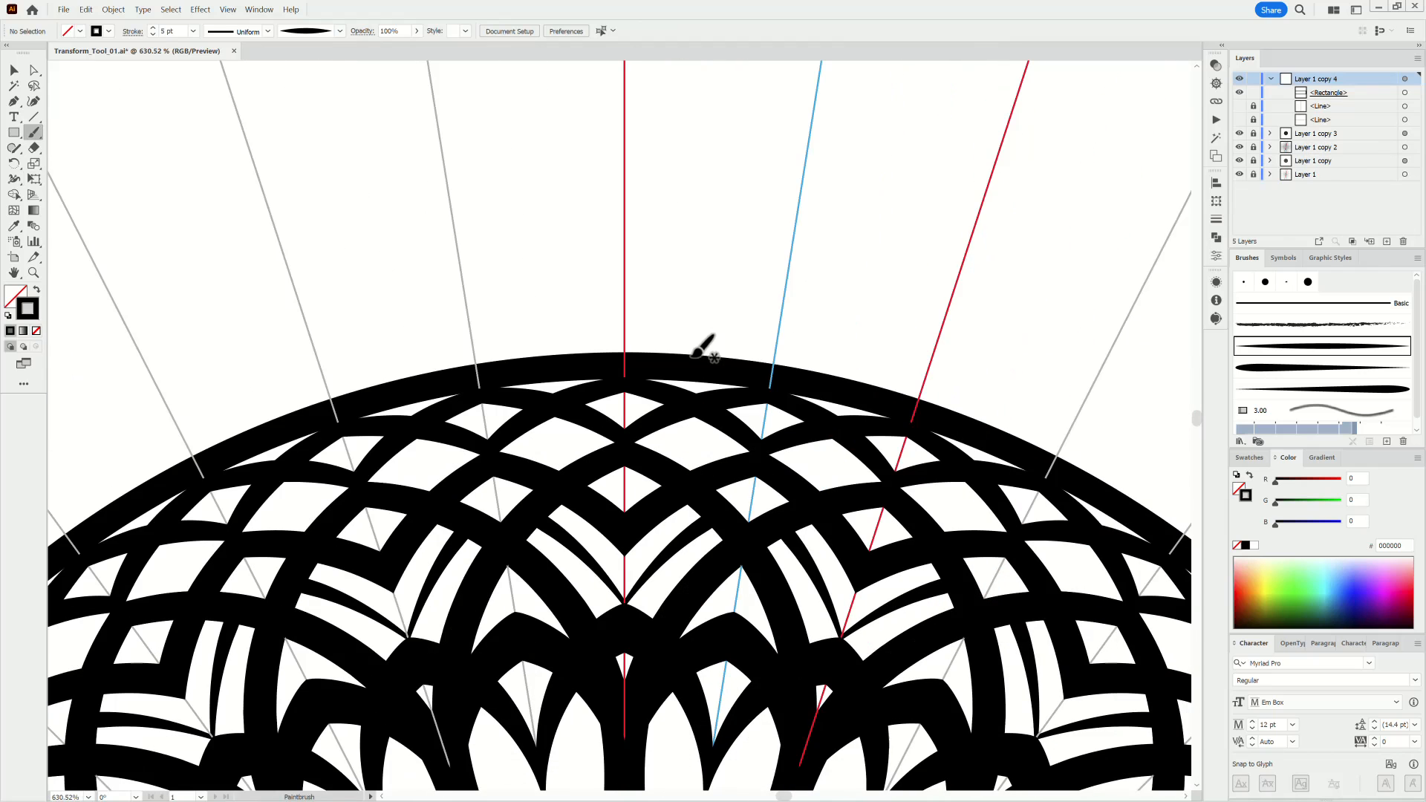
{"action": "left_click_drag", "start_coordinate": [690, 239], "coordinate": [678, 280]}
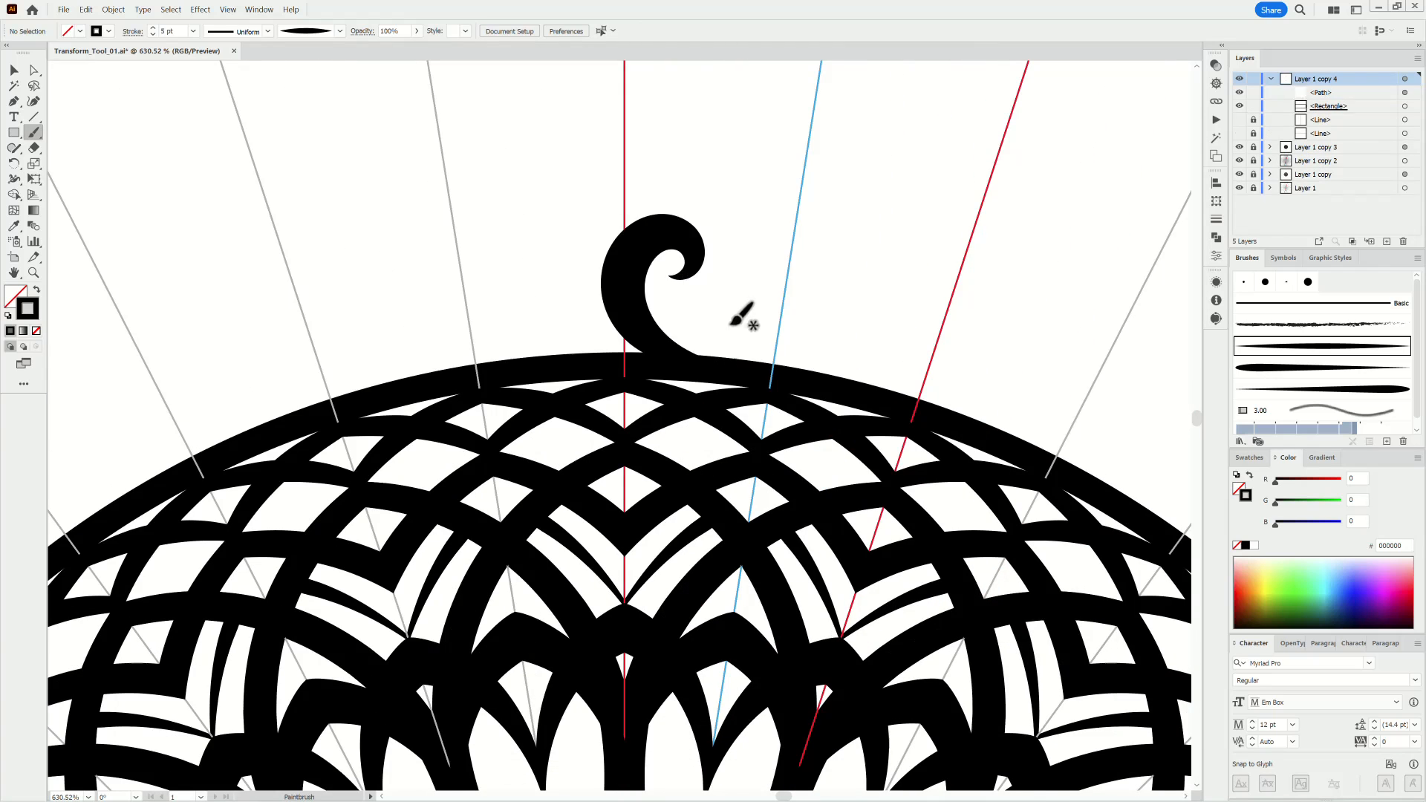
Step: Add a second Transform effect to Layer 1 copy 4 with Reflect X and one copy
{"action": "mouse_move", "coordinate": [795, 223]}
{"action": "left_mouse_down"}
{"action": "mouse_move", "coordinate": [763, 295]}
{"action": "mouse_move", "coordinate": [817, 302]}
{"action": "mouse_move", "coordinate": [831, 324]}
{"action": "left_mouse_up"}
{"action": "left_click", "coordinate": [1404, 78]}
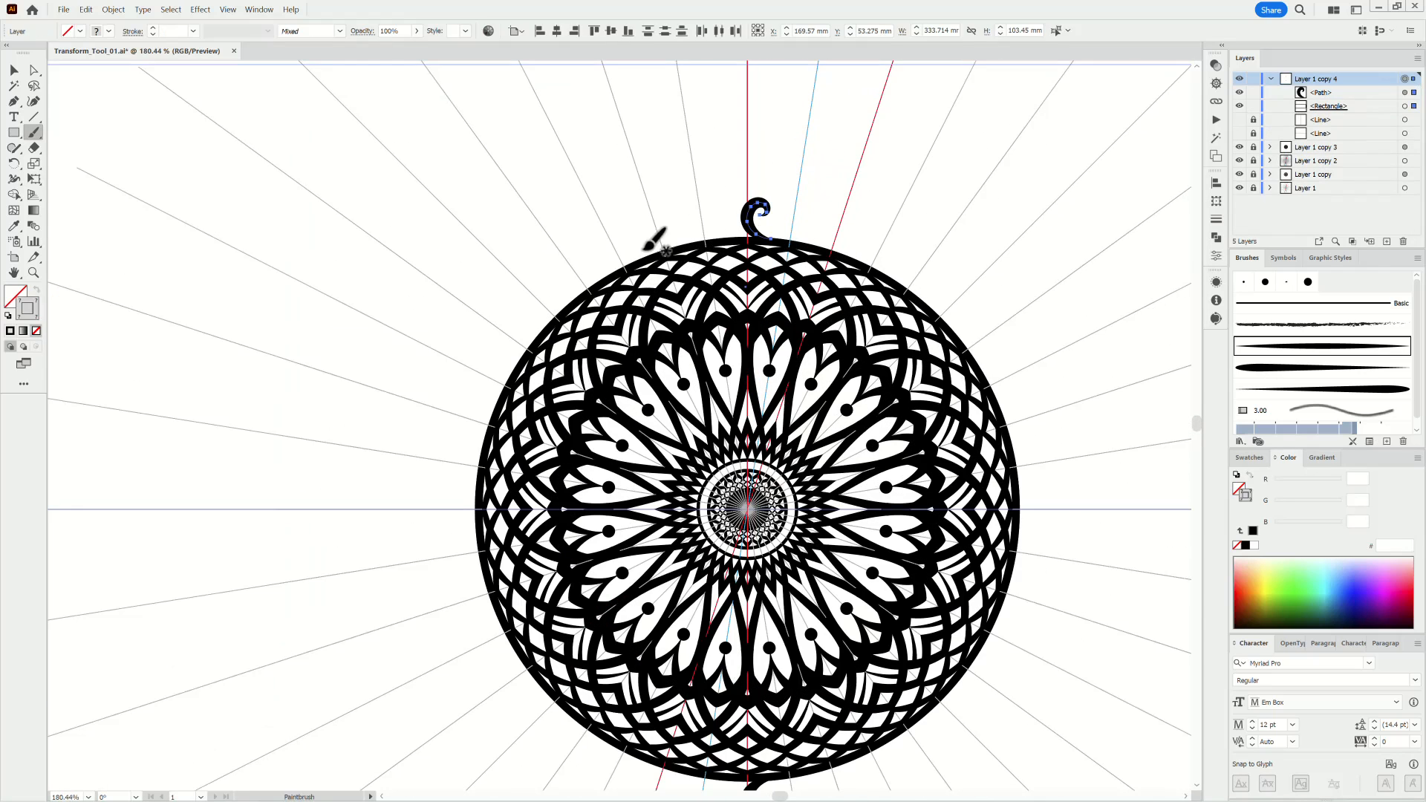
{"action": "left_click", "coordinate": [200, 9]}
{"action": "mouse_move", "coordinate": [256, 121]}
{"action": "left_click", "coordinate": [372, 162]}
{"action": "left_click", "coordinate": [765, 442]}
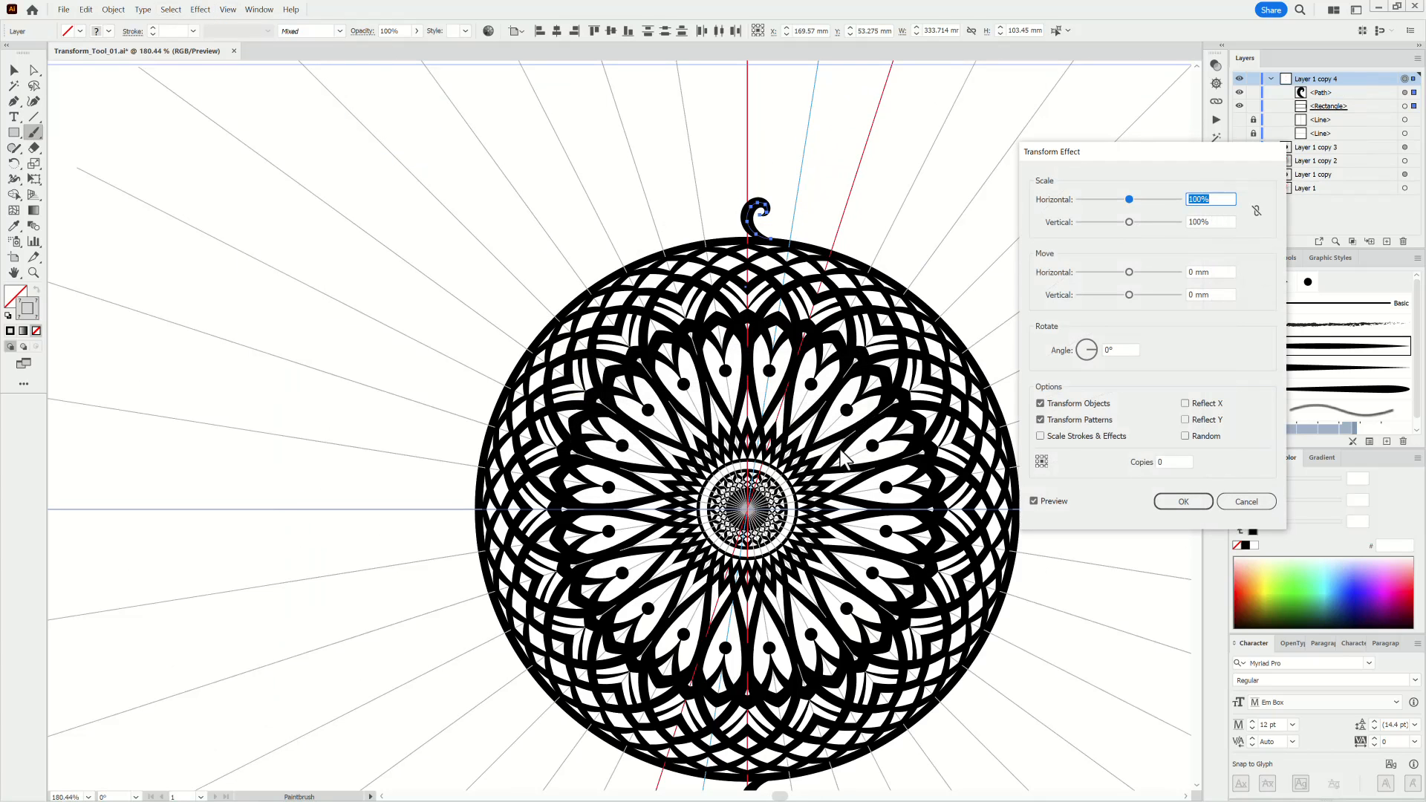
{"action": "left_click", "coordinate": [1180, 500]}
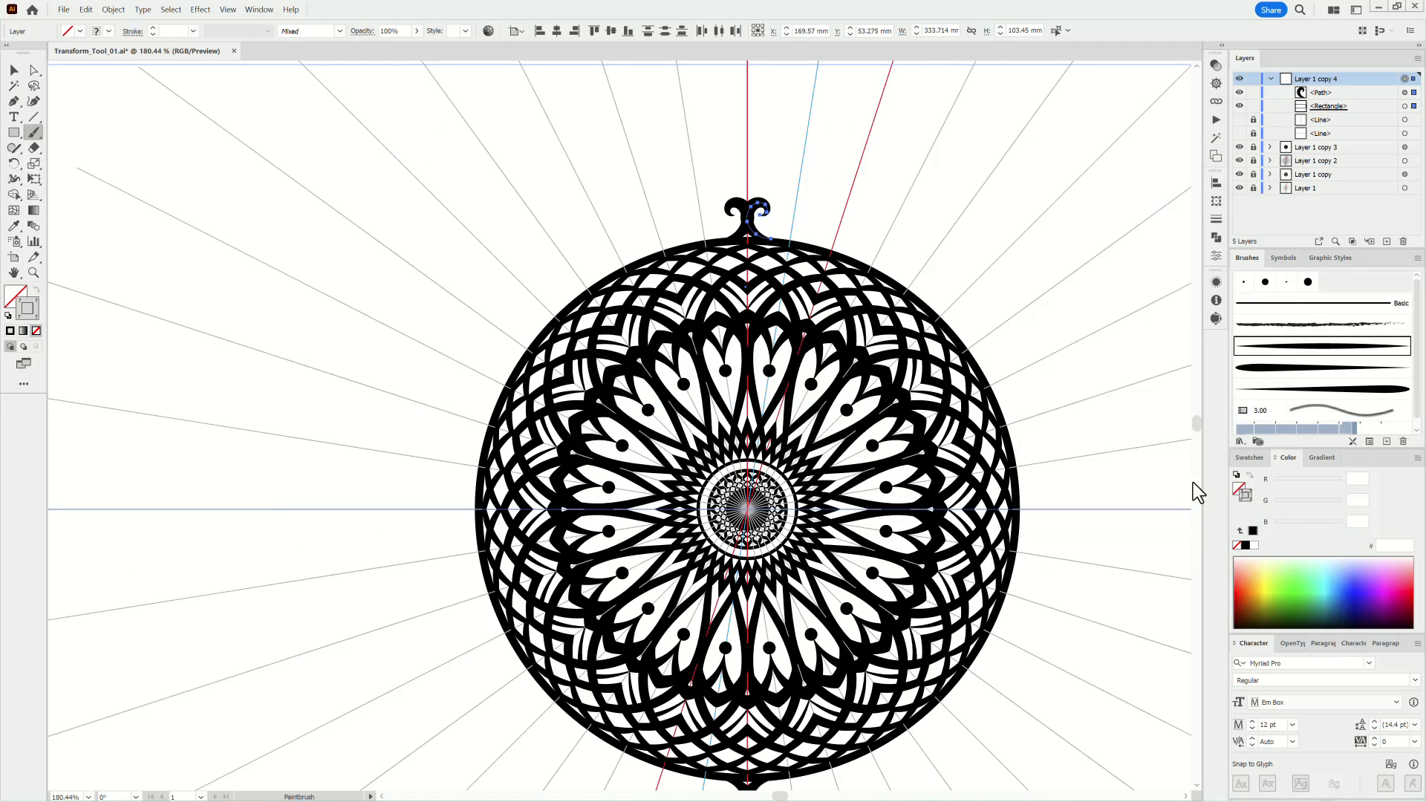
Step: Align the clipping rectangle's left-hand corners to the artboard's horizontal centre and lock the rectangle
{"action": "left_click", "coordinate": [1404, 106]}
{"action": "scroll", "coordinate": [874, 352], "scroll_direction": "down", "scroll_amount": 3}
{"action": "left_click", "coordinate": [37, 72]}
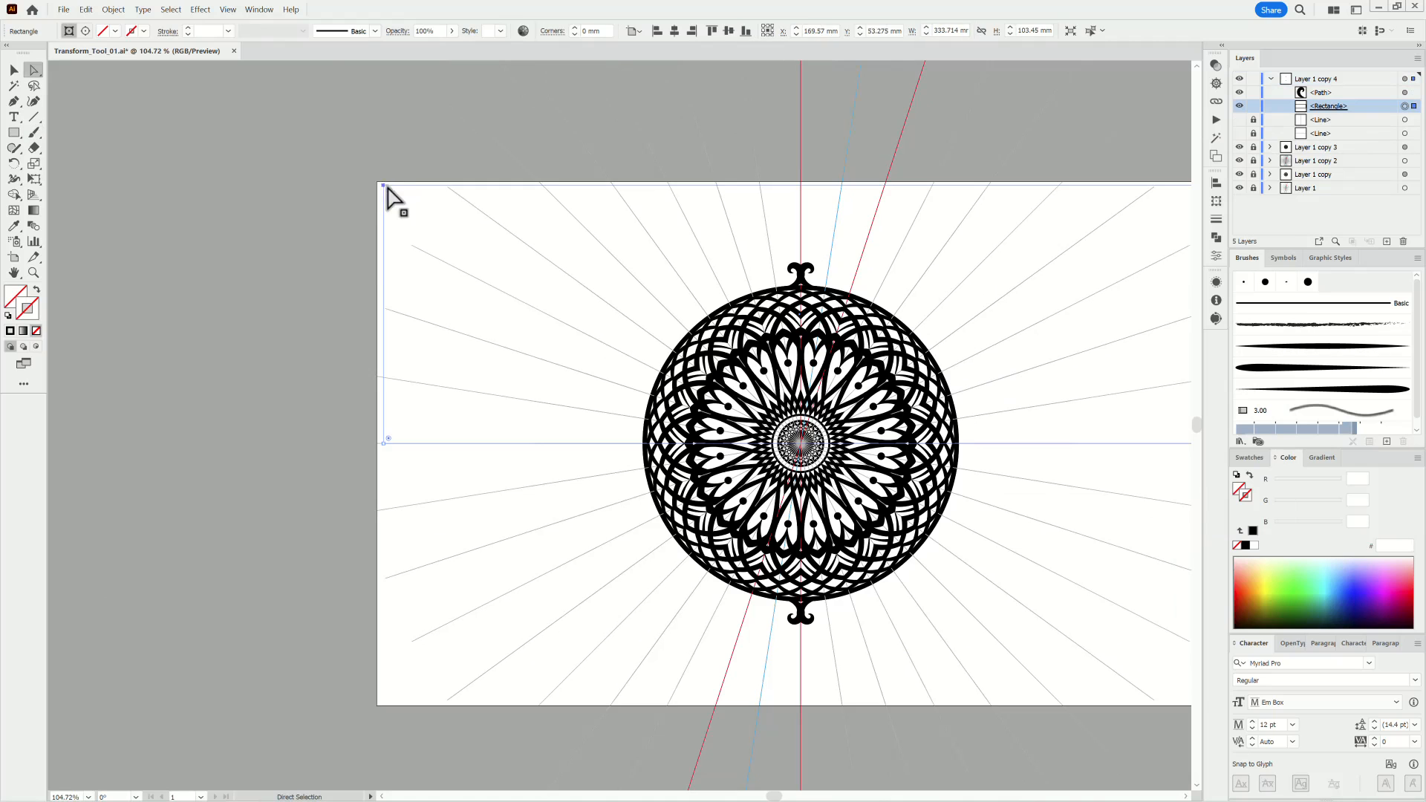
{"action": "left_click", "coordinate": [383, 184]}
{"action": "left_click", "coordinate": [384, 444], "text": "shift"}
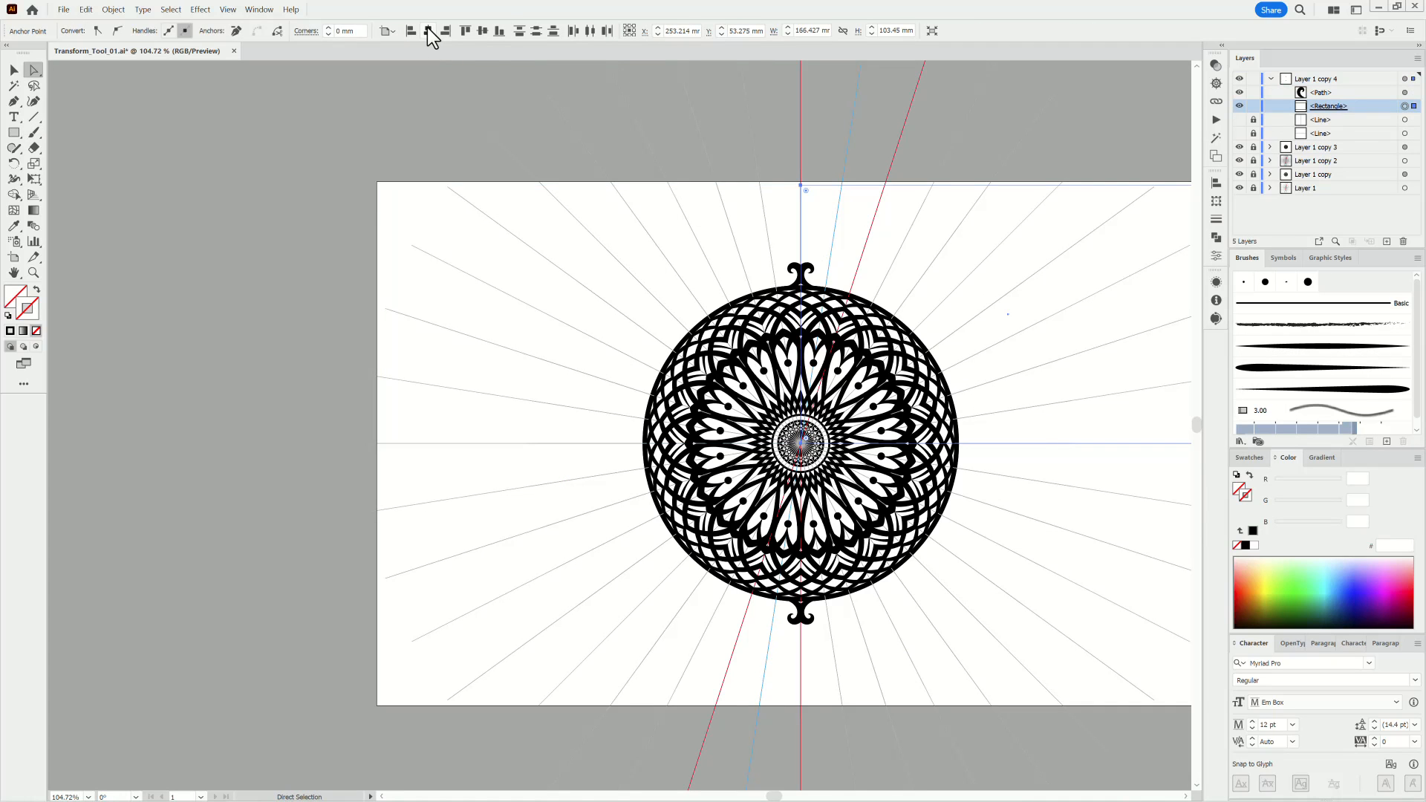
{"action": "left_click", "coordinate": [1254, 105]}
{"action": "scroll", "coordinate": [821, 267], "scroll_direction": "up", "scroll_amount": 9}
{"action": "scroll", "coordinate": [765, 271], "scroll_direction": "up", "scroll_amount": 4}
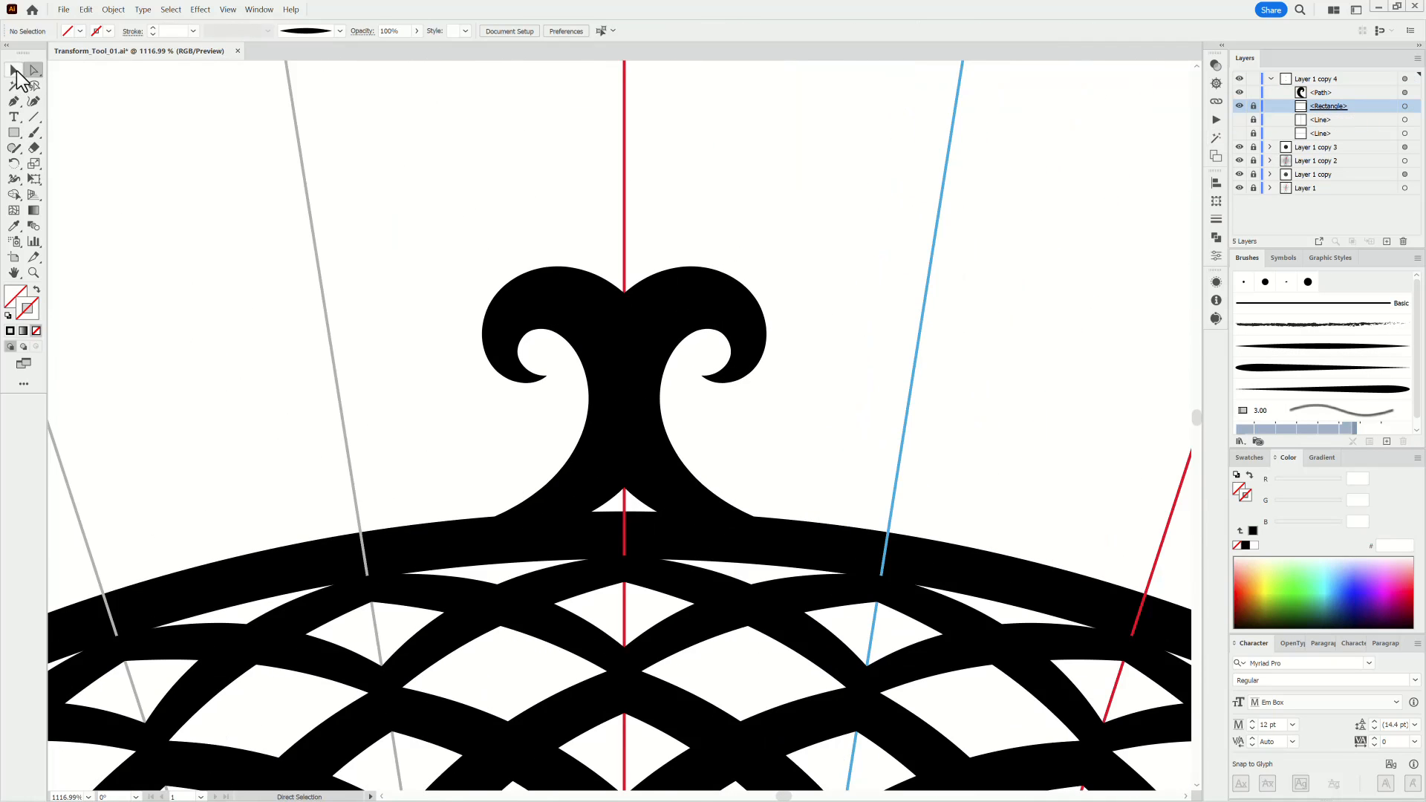
Step: Reshape the mirrored hook and paint a vertical tapered stem about 13.3 mm tall rising from it on the centre axis, then thicken the stem
{"action": "mouse_move", "coordinate": [663, 336]}
{"action": "left_mouse_down"}
{"action": "mouse_move", "coordinate": [694, 320]}
{"action": "mouse_move", "coordinate": [627, 319]}
{"action": "mouse_move", "coordinate": [697, 327]}
{"action": "mouse_move", "coordinate": [674, 349]}
{"action": "mouse_move", "coordinate": [767, 292]}
{"action": "mouse_move", "coordinate": [691, 324]}
{"action": "mouse_move", "coordinate": [700, 347]}
{"action": "left_mouse_up"}
{"action": "key", "text": "b"}
{"action": "key", "text": "ctrl+shift+a"}
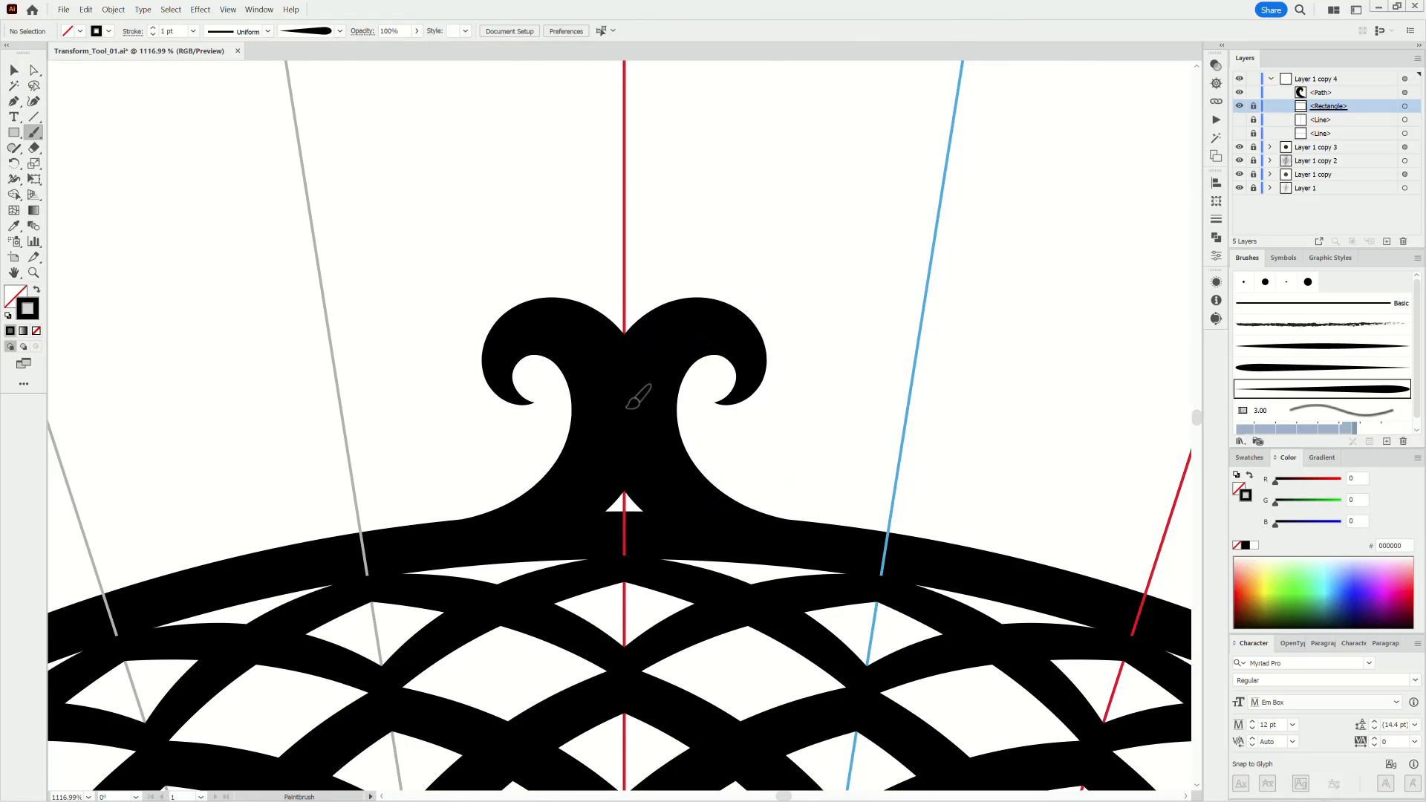
{"action": "left_click_drag", "start_coordinate": [624, 389], "coordinate": [623, 144]}
{"action": "left_click", "coordinate": [152, 34]}
{"action": "left_click", "coordinate": [152, 35]}
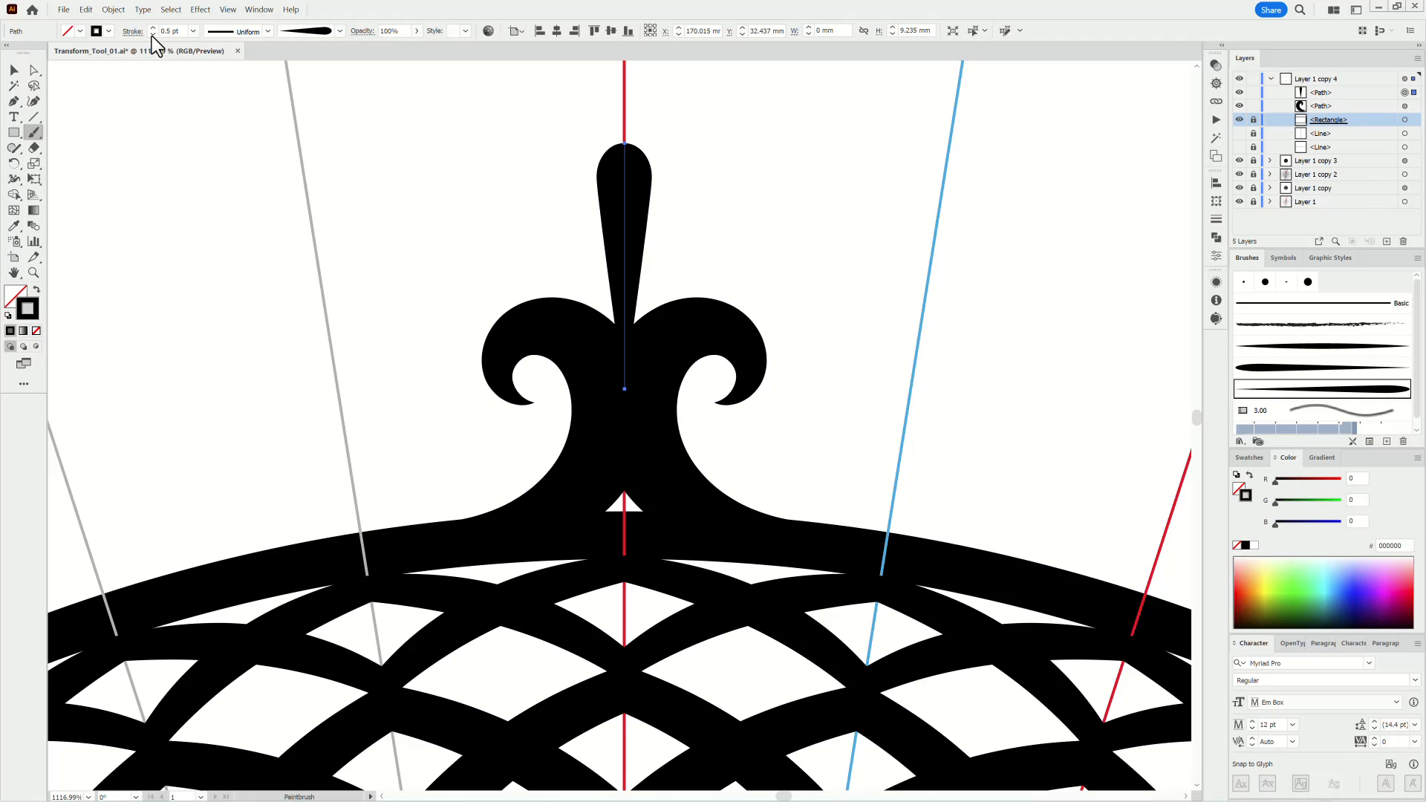
{"action": "mouse_move", "coordinate": [809, 396]}
{"action": "left_mouse_down"}
{"action": "mouse_move", "coordinate": [690, 390]}
{"action": "mouse_move", "coordinate": [776, 372]}
{"action": "mouse_move", "coordinate": [841, 399]}
{"action": "left_mouse_up"}
{"action": "mouse_move", "coordinate": [628, 327]}
{"action": "left_mouse_down"}
{"action": "mouse_move", "coordinate": [605, 213]}
{"action": "mouse_move", "coordinate": [626, 212]}
{"action": "left_mouse_up"}
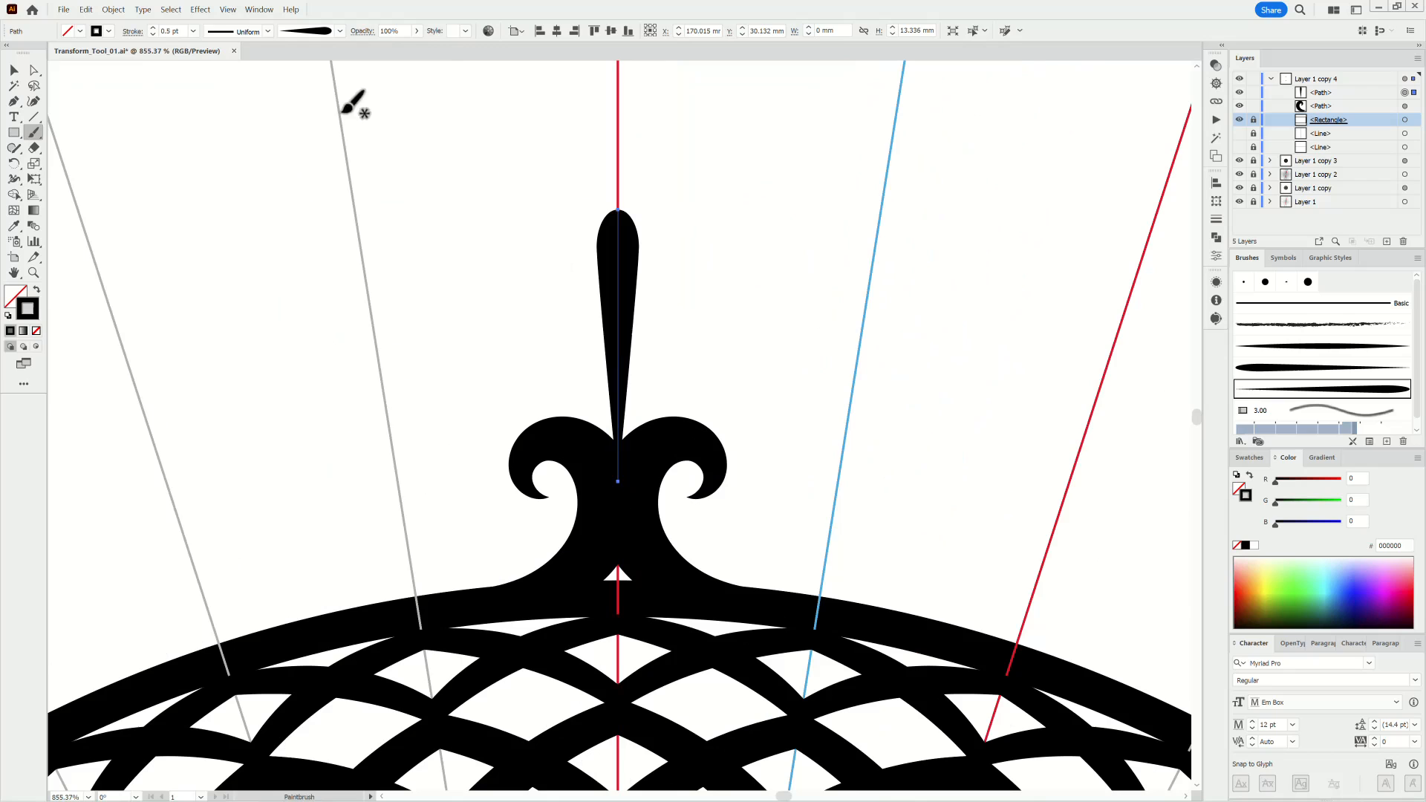
{"action": "left_click", "coordinate": [152, 28]}
{"action": "key", "text": "ctrl+shift+a"}
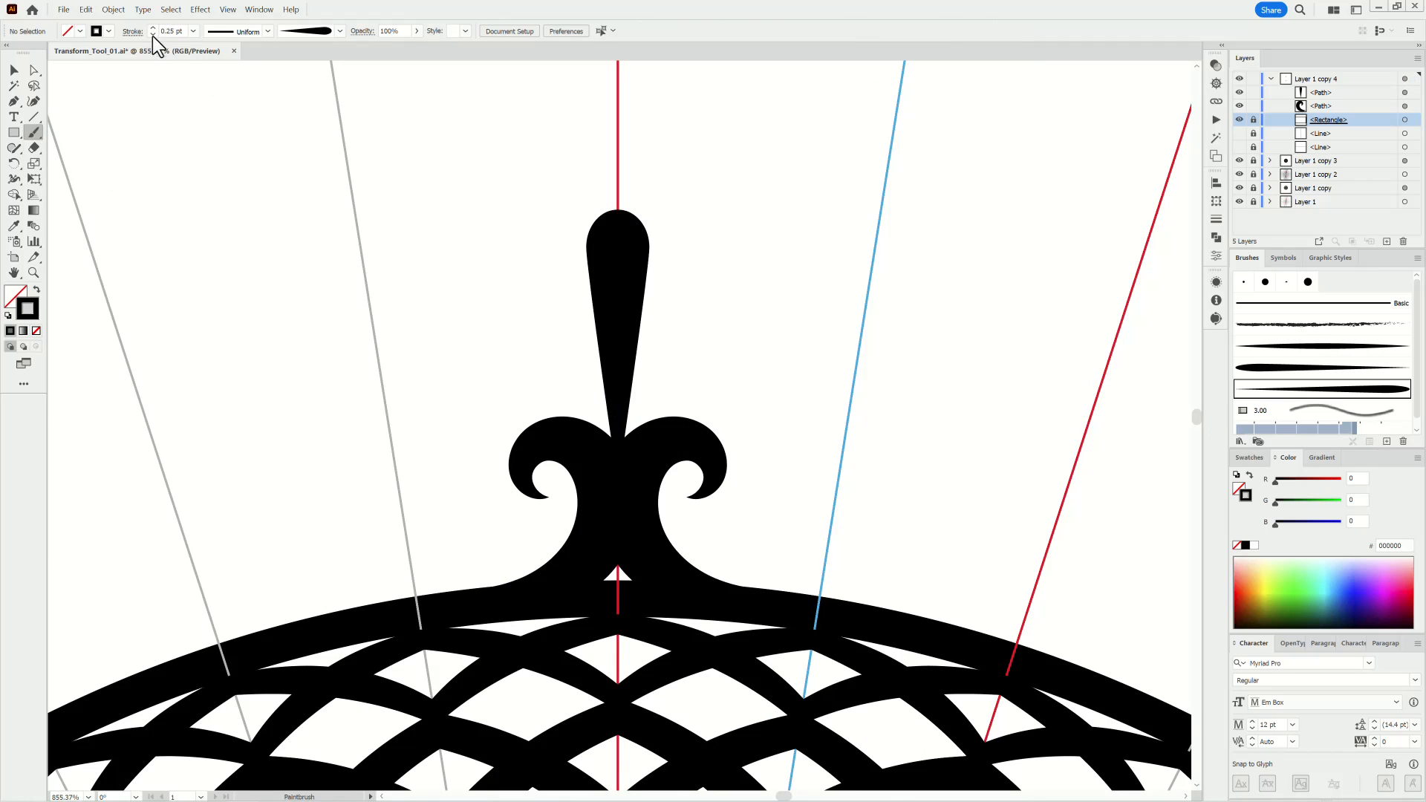
Step: Paint a curved tapered leaf about 4.7 × 6.5 mm beside the stem of the upper ornament and set its stroke to 0.4 pt
{"action": "left_click_drag", "start_coordinate": [683, 337], "coordinate": [719, 345]}
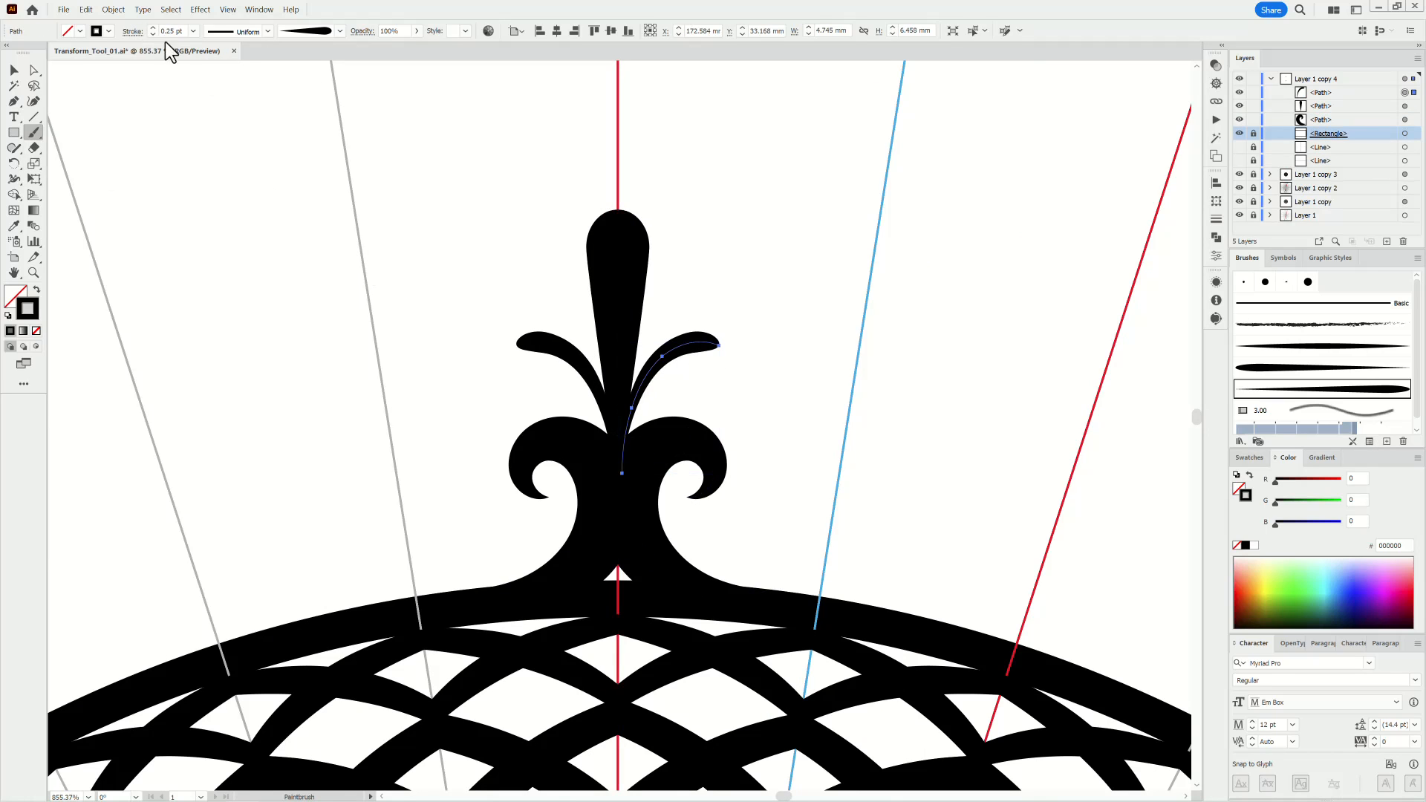
{"action": "left_click_drag", "start_coordinate": [815, 588], "coordinate": [646, 587]}
{"action": "left_click_drag", "start_coordinate": [646, 587], "coordinate": [552, 230]}
{"action": "left_click_drag", "start_coordinate": [883, 450], "coordinate": [921, 455]}
{"action": "left_click_drag", "start_coordinate": [921, 455], "coordinate": [909, 478]}
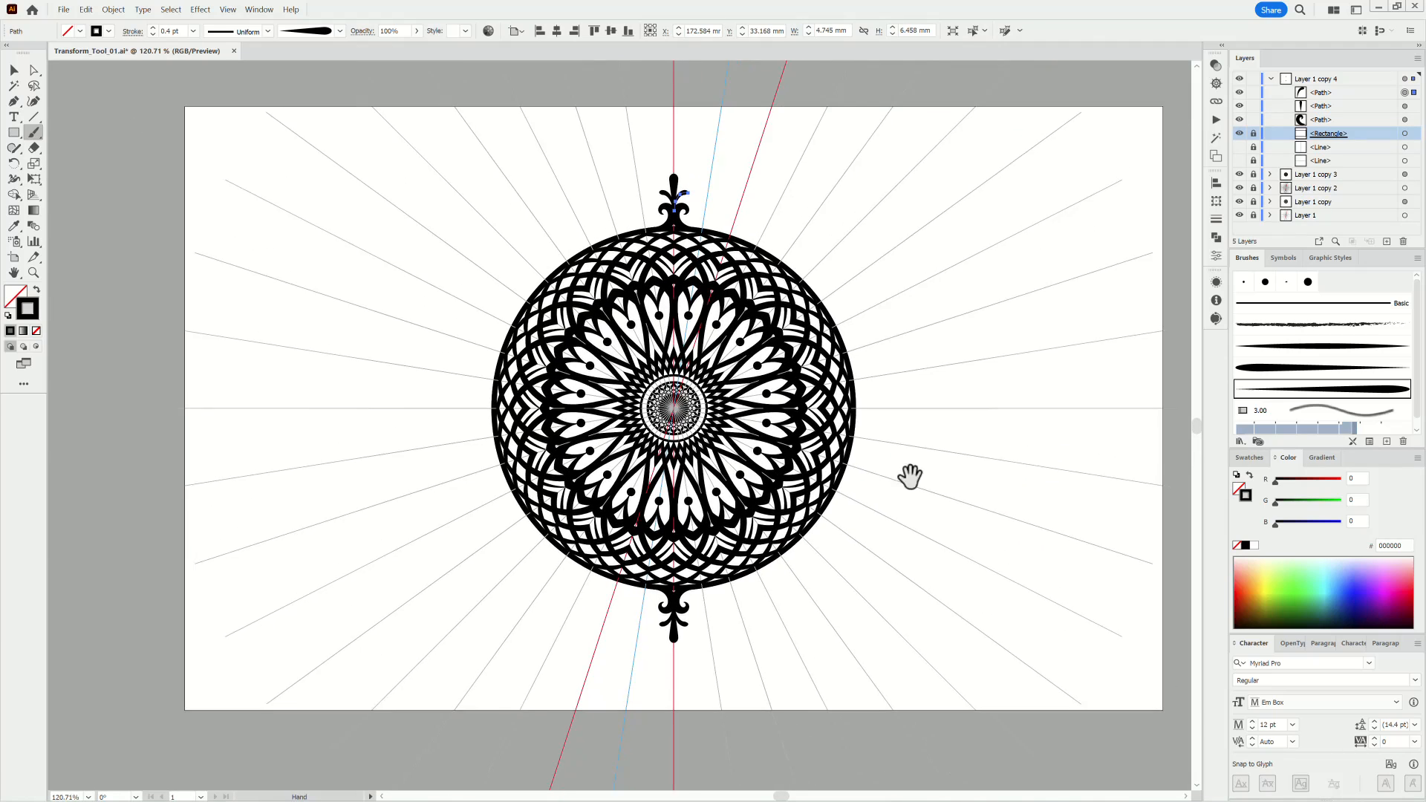
Step: Draw a horizontal line about 75.2 mm long outward from the outer circle's right-hand edge and set its stroke to 5 pt
{"action": "left_click_drag", "start_coordinate": [891, 416], "coordinate": [977, 425]}
{"action": "left_click_drag", "start_coordinate": [977, 424], "coordinate": [744, 431]}
{"action": "left_click", "coordinate": [33, 117]}
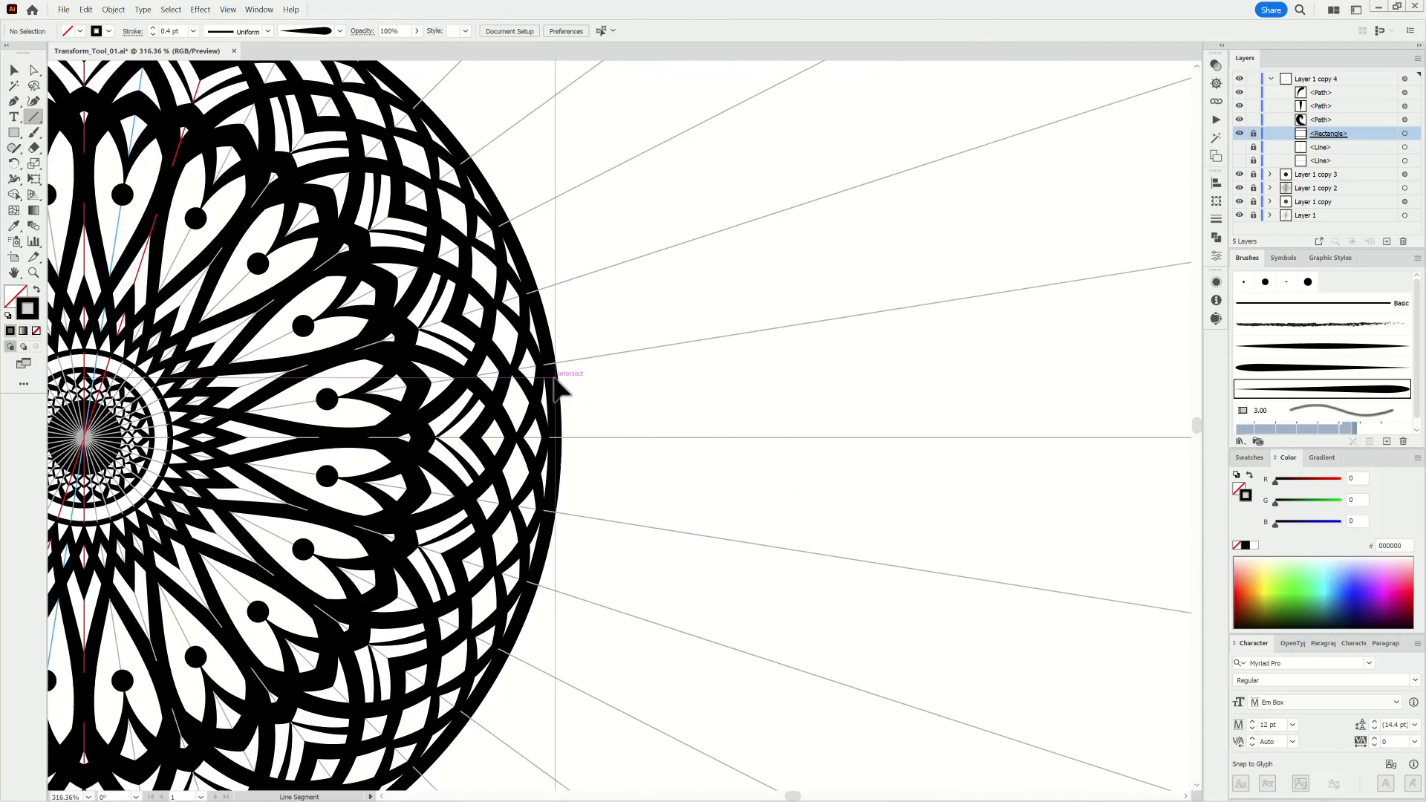
{"action": "left_click_drag", "start_coordinate": [555, 376], "coordinate": [1121, 376]}
{"action": "left_click", "coordinate": [152, 29]}
{"action": "left_click", "coordinate": [153, 28]}
{"action": "left_click", "coordinate": [153, 28]}
{"action": "left_click", "coordinate": [153, 28]}
{"action": "left_click", "coordinate": [153, 28]}
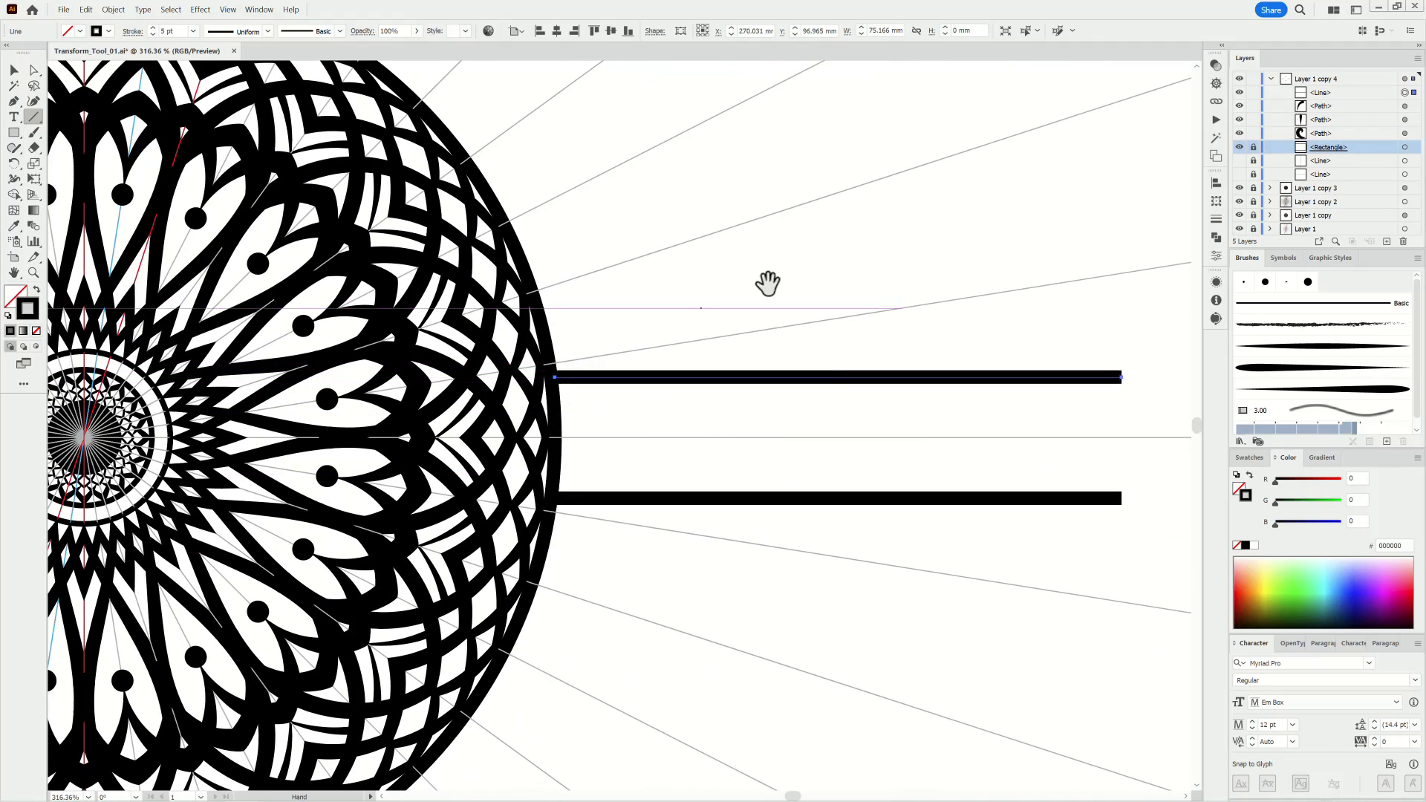
Step: Give the horizontal line round caps and shorten it by moving its outer endpoint inward
{"action": "left_click_drag", "start_coordinate": [767, 283], "coordinate": [554, 248]}
{"action": "left_click", "coordinate": [1216, 220]}
{"action": "left_click", "coordinate": [1117, 214]}
{"action": "left_click_drag", "start_coordinate": [876, 424], "coordinate": [832, 426]}
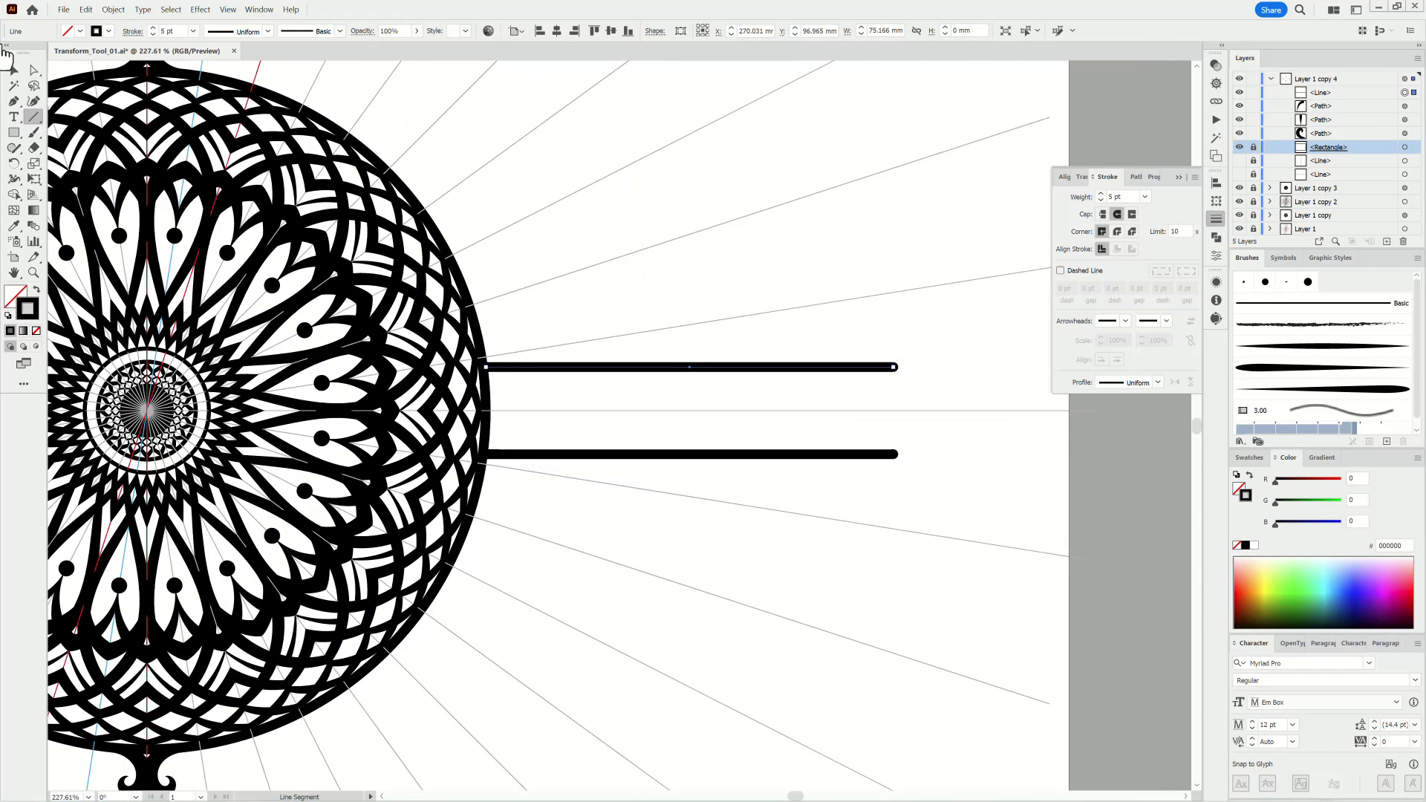
{"action": "left_click", "coordinate": [34, 69]}
{"action": "left_click_drag", "start_coordinate": [893, 367], "coordinate": [747, 384]}
{"action": "left_click_drag", "start_coordinate": [468, 364], "coordinate": [632, 352]}
Step: Paint another tapered leaf about 3.3 × 7.2 mm beside the upper ornament's stem with a 0.3 pt stroke
{"action": "left_click", "coordinate": [14, 70]}
{"action": "left_click_drag", "start_coordinate": [861, 504], "coordinate": [759, 507]}
{"action": "left_click_drag", "start_coordinate": [614, 293], "coordinate": [787, 407]}
{"action": "mouse_move", "coordinate": [759, 327]}
{"action": "left_mouse_down"}
{"action": "mouse_move", "coordinate": [744, 394]}
{"action": "mouse_move", "coordinate": [720, 421]}
{"action": "mouse_move", "coordinate": [724, 409]}
{"action": "left_mouse_up"}
{"action": "left_click", "coordinate": [152, 35]}
{"action": "left_click", "coordinate": [152, 34]}
{"action": "left_click", "coordinate": [152, 34]}
{"action": "left_click", "coordinate": [879, 194]}
{"action": "left_click_drag", "start_coordinate": [699, 305], "coordinate": [710, 278]}
{"action": "left_click_drag", "start_coordinate": [707, 288], "coordinate": [715, 303]}
Step: Paint a small curl rising from the line beside the outer circle with the brush tapered at both ends and a 0.4 pt stroke
{"action": "mouse_move", "coordinate": [1006, 657]}
{"action": "left_mouse_down"}
{"action": "mouse_move", "coordinate": [951, 678]}
{"action": "mouse_move", "coordinate": [322, 79]}
{"action": "left_mouse_up"}
{"action": "left_click_drag", "start_coordinate": [728, 408], "coordinate": [856, 377]}
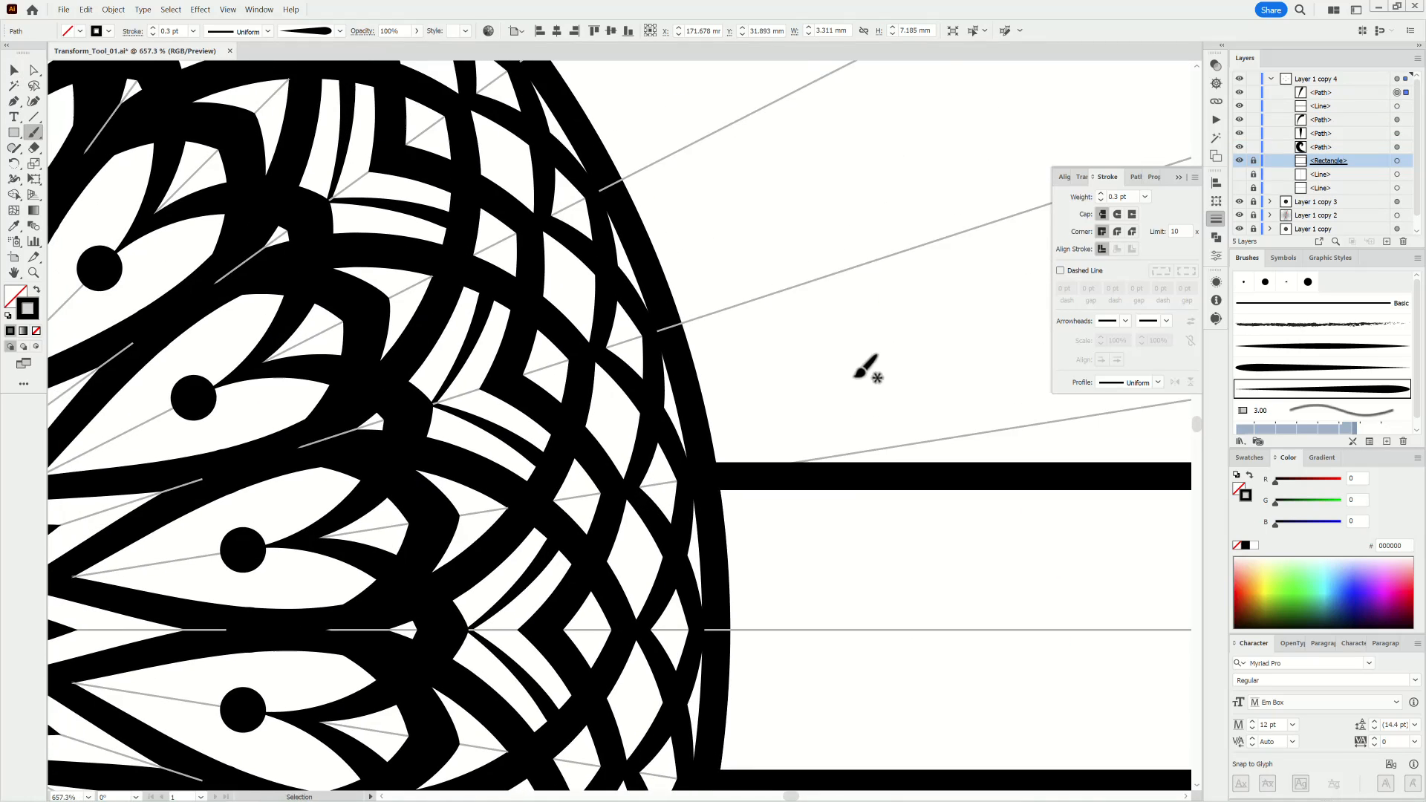
{"action": "left_click", "coordinate": [855, 377], "text": "ctrl"}
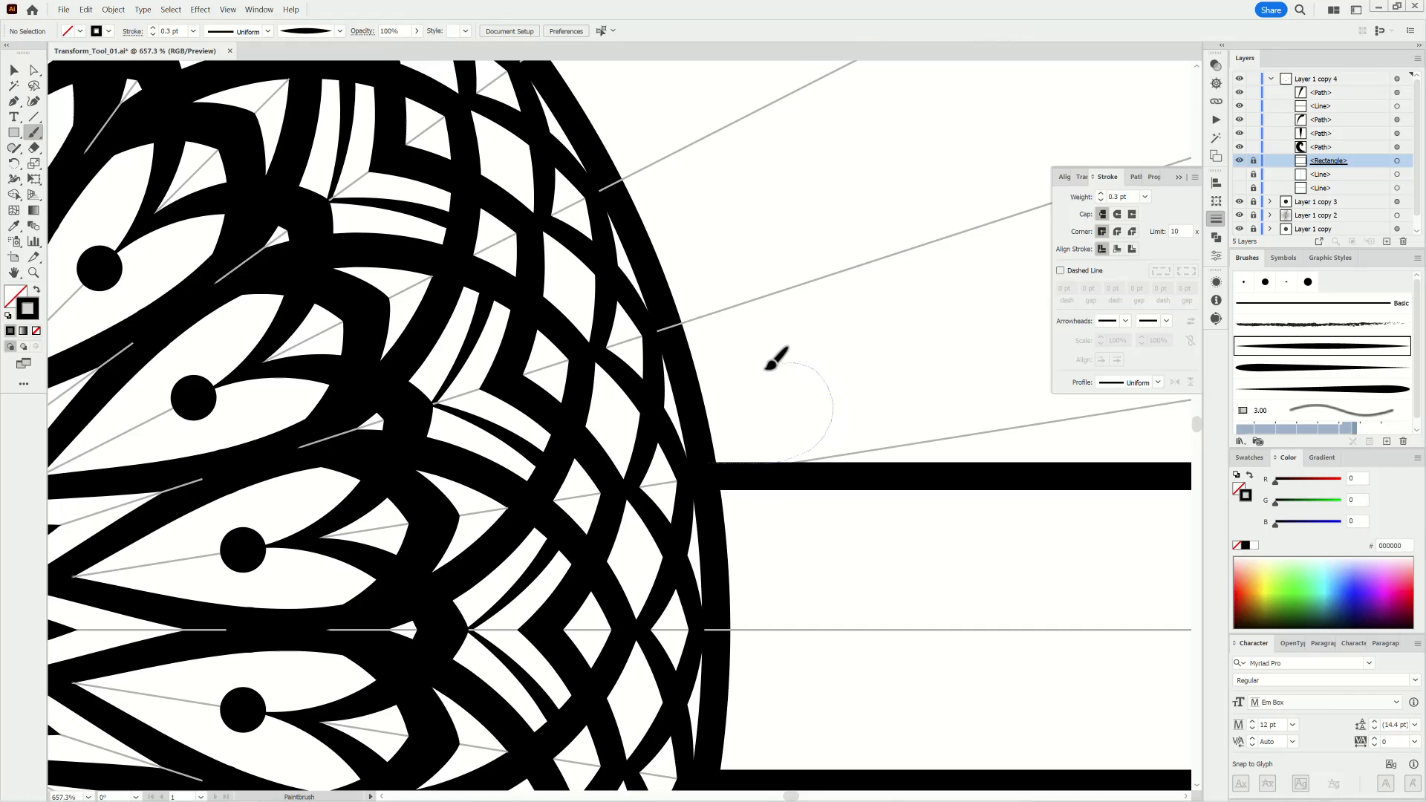
{"action": "left_click_drag", "start_coordinate": [766, 368], "coordinate": [777, 415]}
{"action": "mouse_move", "coordinate": [854, 450]}
{"action": "left_mouse_down"}
{"action": "mouse_move", "coordinate": [732, 557]}
{"action": "mouse_move", "coordinate": [785, 404]}
{"action": "mouse_move", "coordinate": [815, 401]}
{"action": "left_mouse_up"}
{"action": "left_click", "coordinate": [763, 429], "text": "ctrl"}
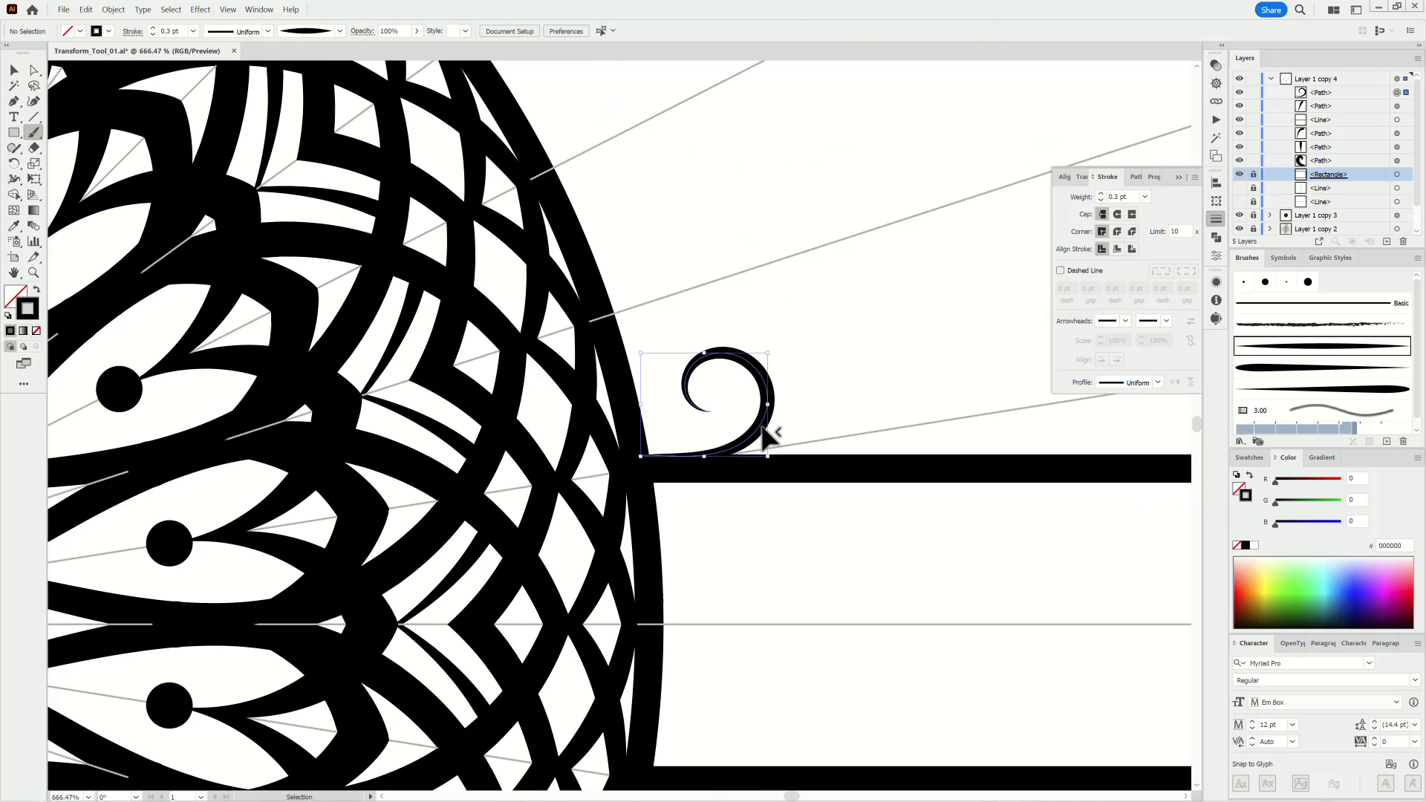
Step: Draw a 3.4 mm circle at the small curl's inner end and fill it black without a stroke
{"action": "left_click_drag", "start_coordinate": [13, 132], "coordinate": [71, 167]}
{"action": "left_click_drag", "start_coordinate": [736, 411], "coordinate": [739, 408]}
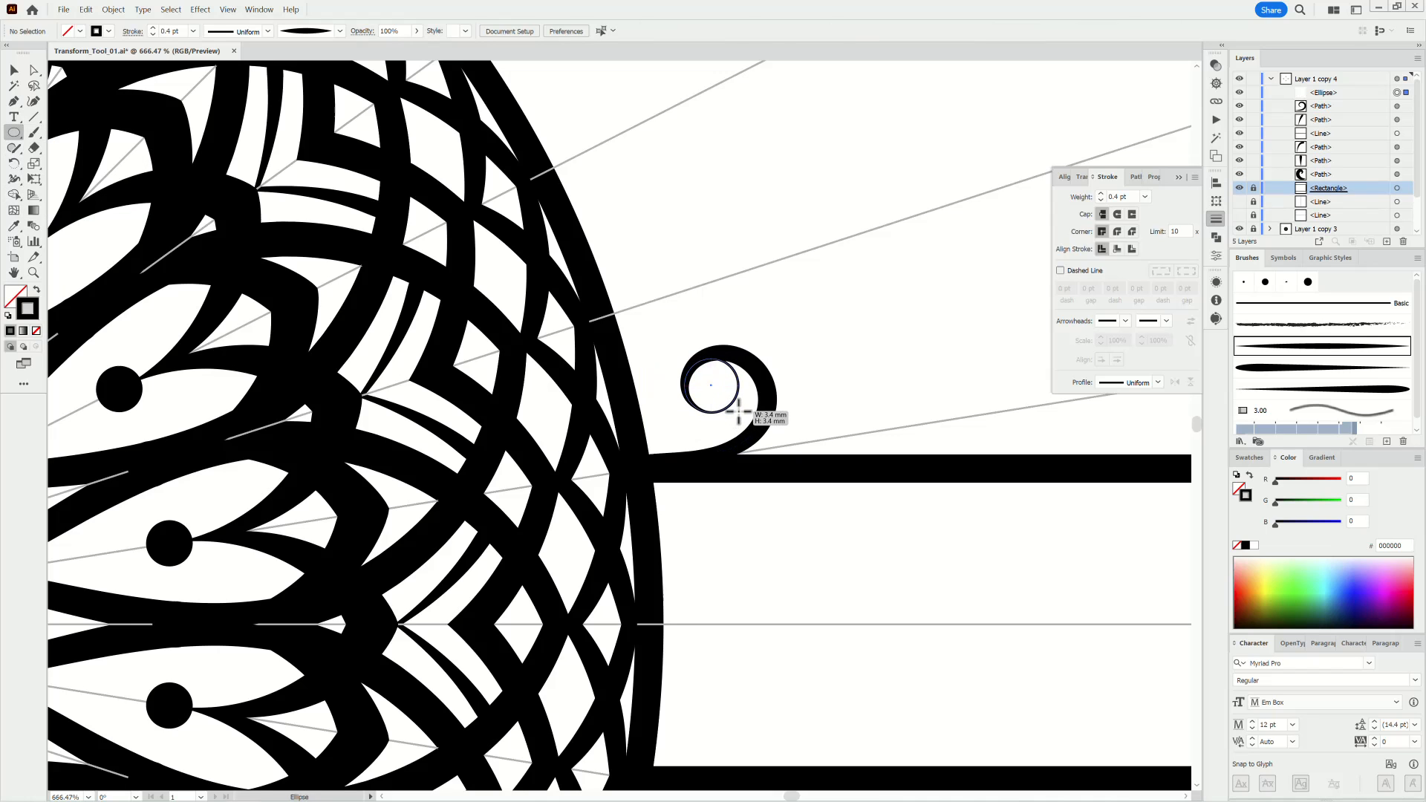
{"action": "key", "text": "shift+x"}
Step: Draw a closed black shape about 20 mm long with the Pencil along the line, with a pointed peak and a curled hook
{"action": "key", "text": "ctrl+0"}
{"action": "mouse_move", "coordinate": [828, 497]}
{"action": "left_mouse_down"}
{"action": "mouse_move", "coordinate": [885, 357]}
{"action": "mouse_move", "coordinate": [773, 389]}
{"action": "left_mouse_up"}
{"action": "key", "text": "n"}
{"action": "scroll", "coordinate": [604, 398], "scroll_direction": "up", "scroll_amount": 3}
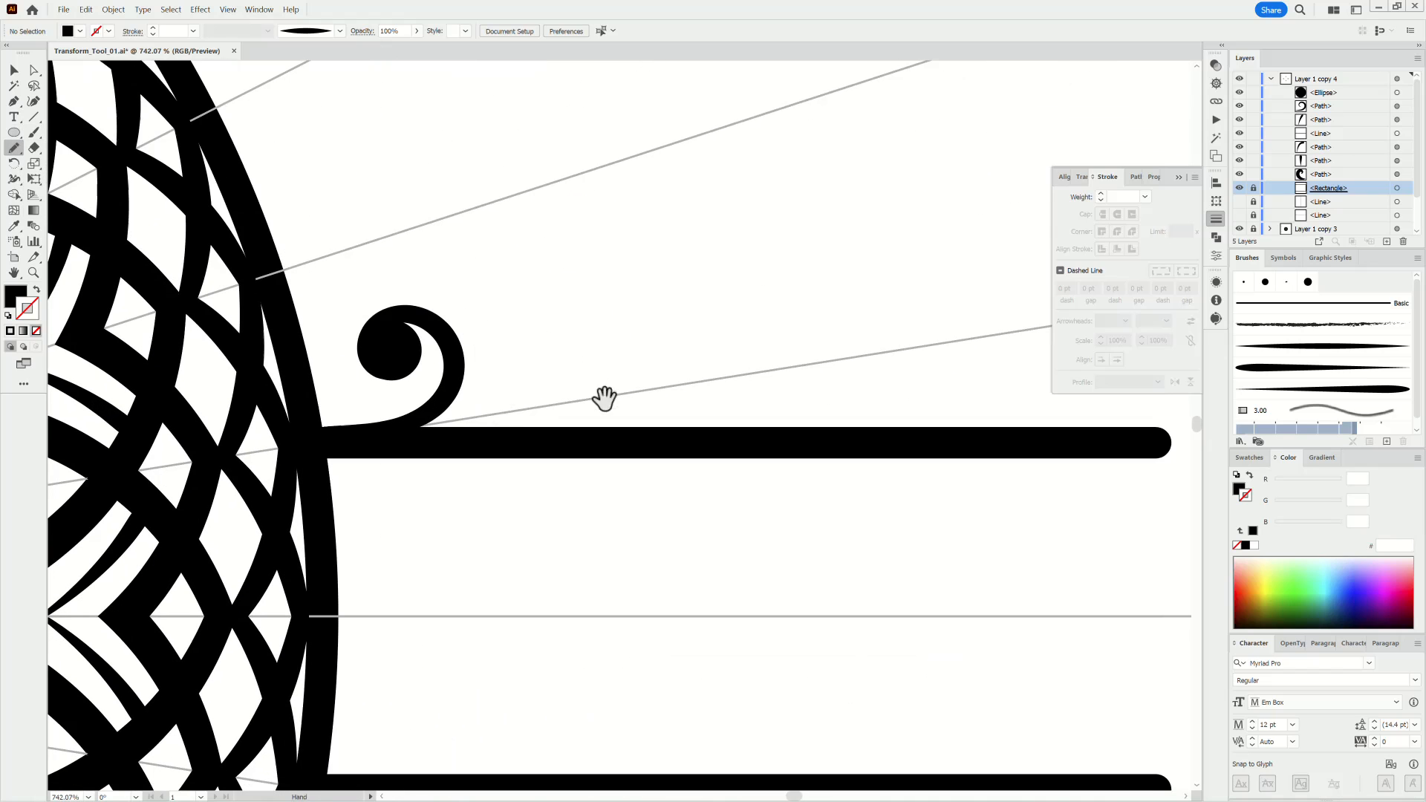
{"action": "left_click_drag", "start_coordinate": [545, 364], "coordinate": [543, 362]}
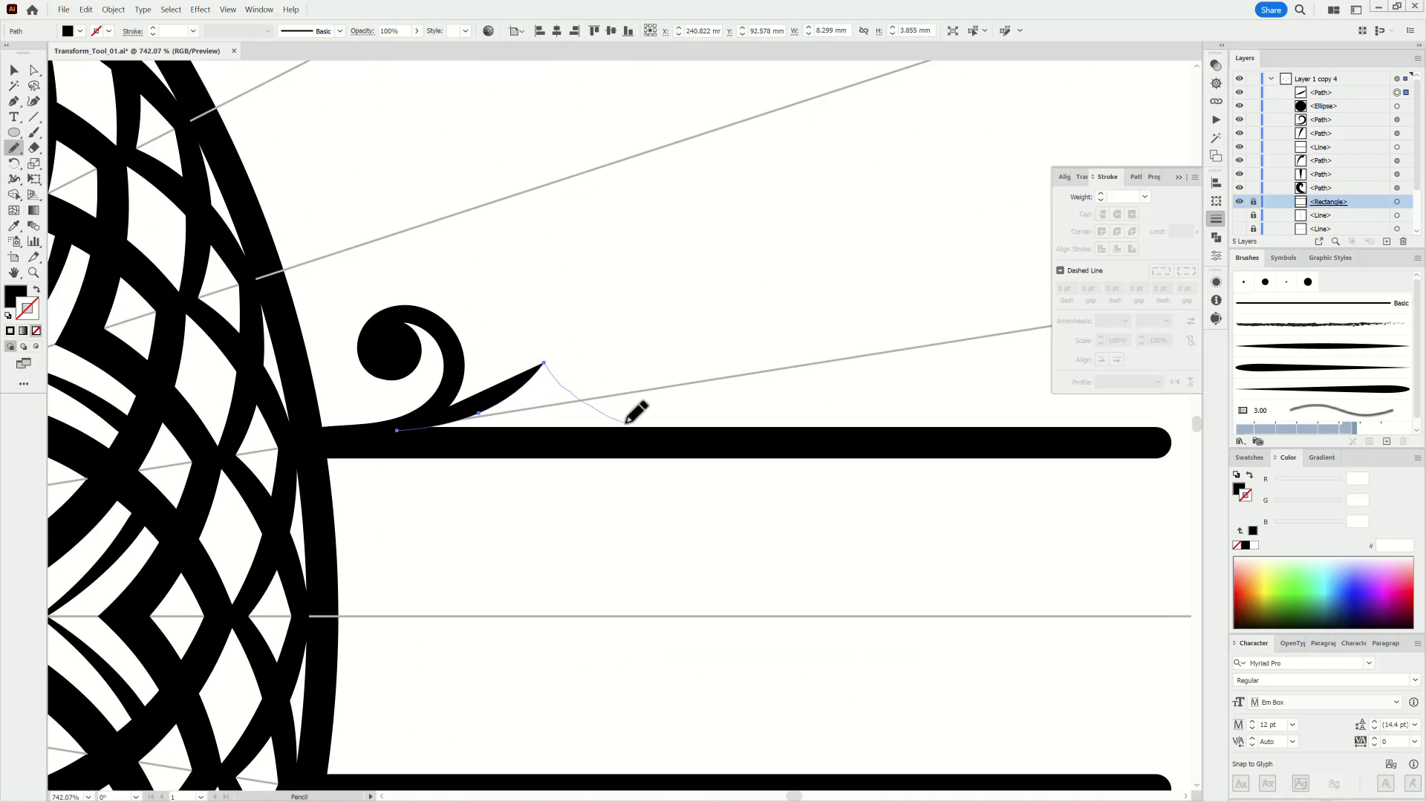
{"action": "left_click_drag", "start_coordinate": [720, 360], "coordinate": [701, 423]}
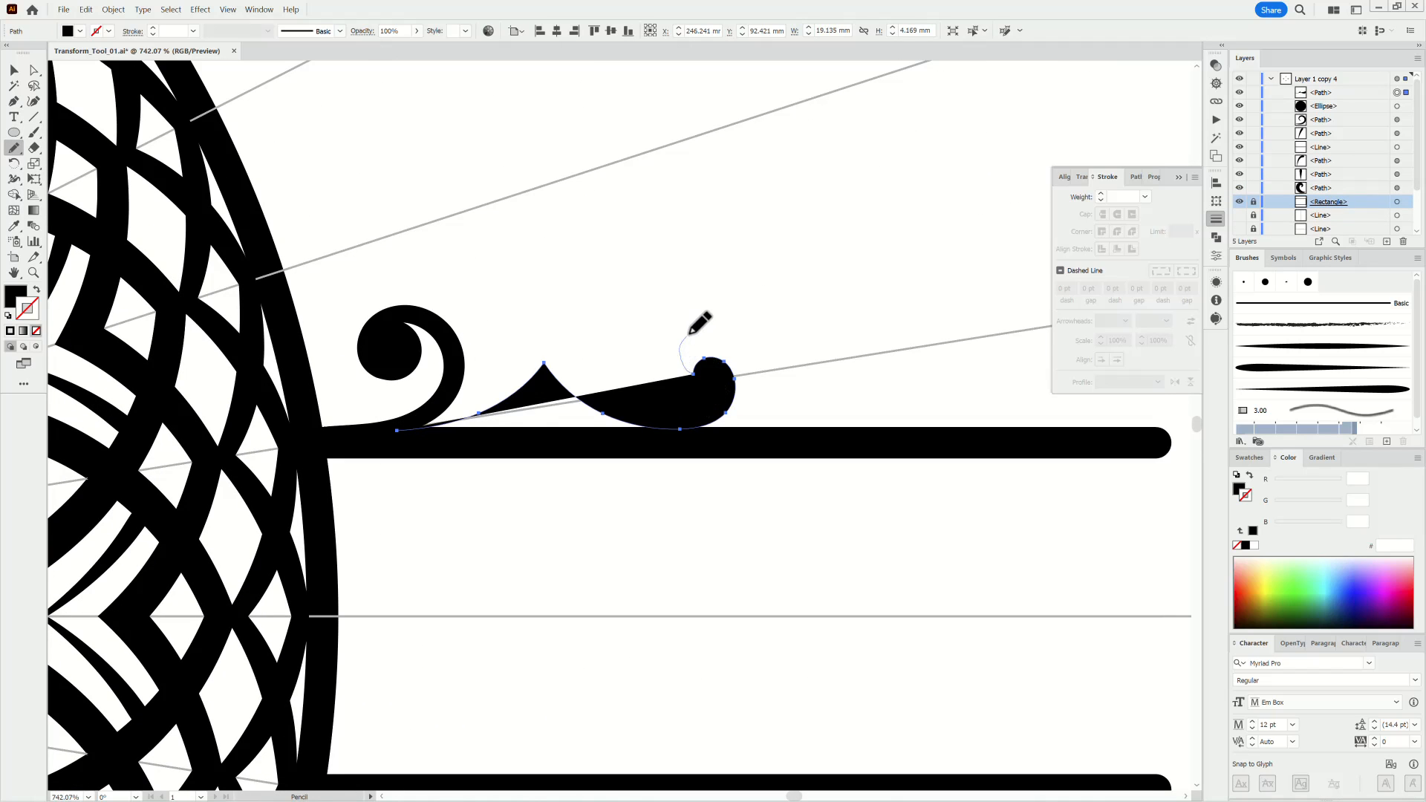
{"action": "left_click_drag", "start_coordinate": [757, 362], "coordinate": [757, 399]}
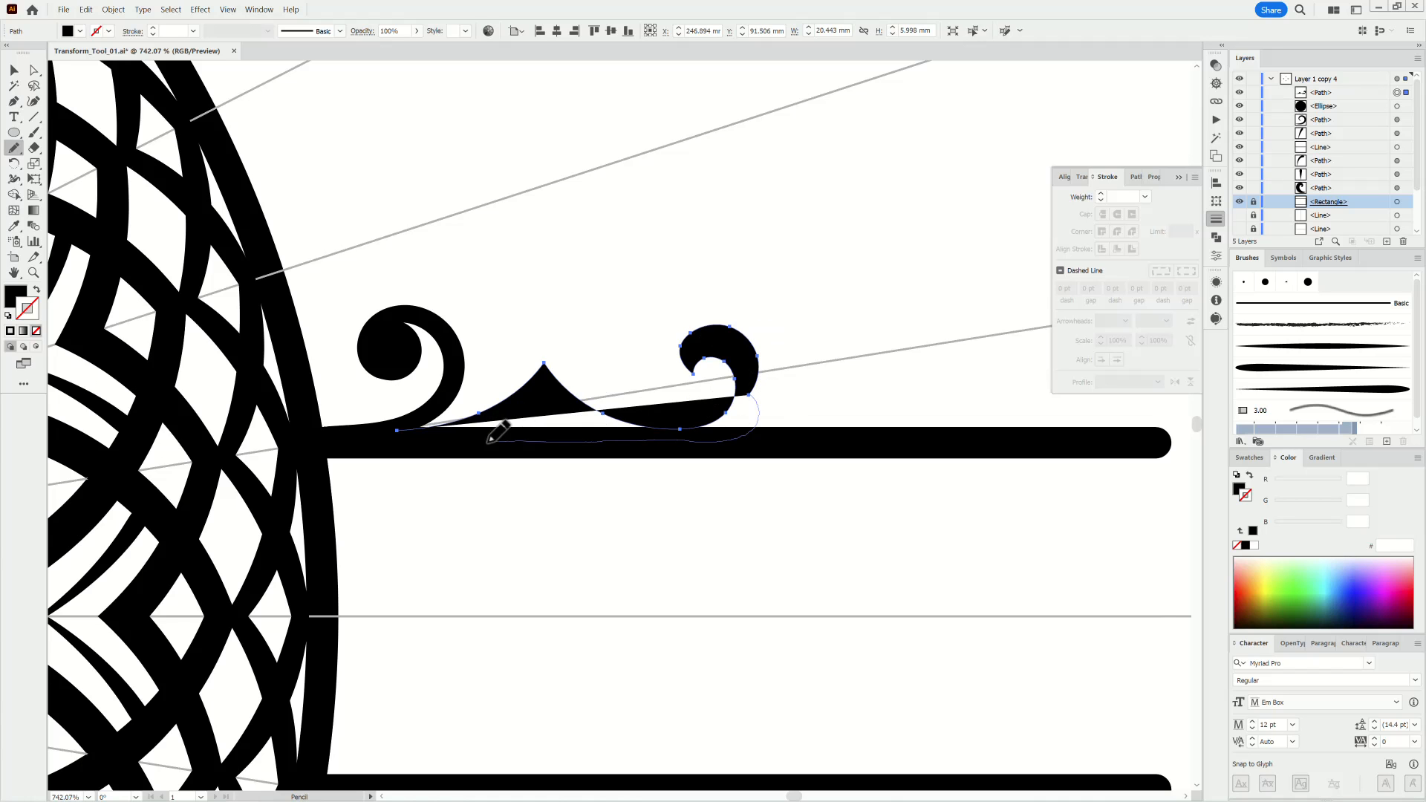
{"action": "left_click_drag", "start_coordinate": [488, 443], "coordinate": [396, 431]}
Step: Reshape the outer base of the curled hook on the line into a small rounded bump
{"action": "mouse_move", "coordinate": [803, 610]}
{"action": "left_mouse_down"}
{"action": "mouse_move", "coordinate": [631, 592]}
{"action": "mouse_move", "coordinate": [902, 644]}
{"action": "left_mouse_up"}
{"action": "key", "text": "ctrl+shift+a"}
{"action": "left_click_drag", "start_coordinate": [717, 542], "coordinate": [776, 564]}
{"action": "left_click", "coordinate": [827, 551], "text": "ctrl"}
{"action": "key", "text": "ctrl+shift+a"}
{"action": "left_click_drag", "start_coordinate": [816, 522], "coordinate": [813, 515]}
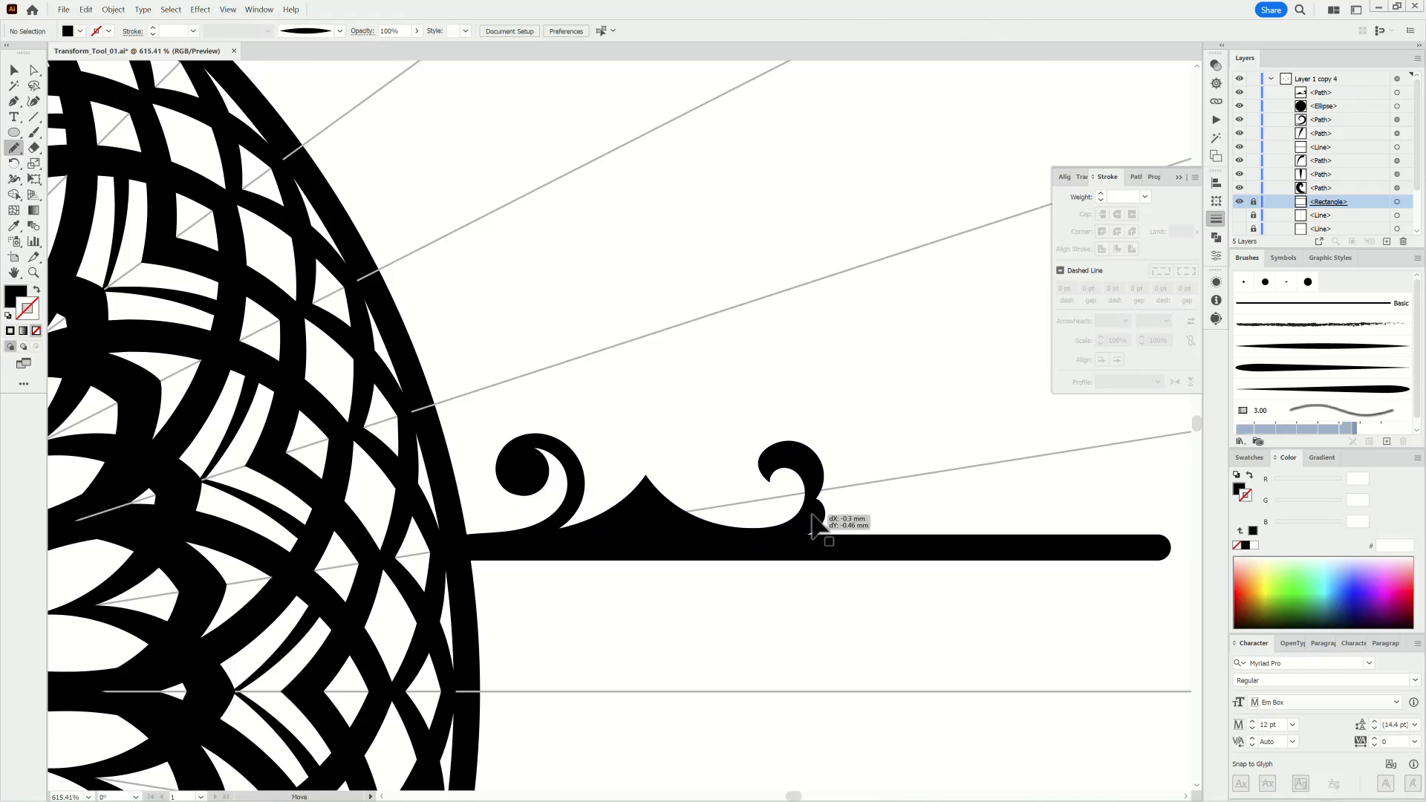
Step: Draw a parallel line about 18.6 mm long above the outer part of the horizontal line, with a thickened stroke and round caps
{"action": "left_click_drag", "start_coordinate": [1111, 487], "coordinate": [908, 476]}
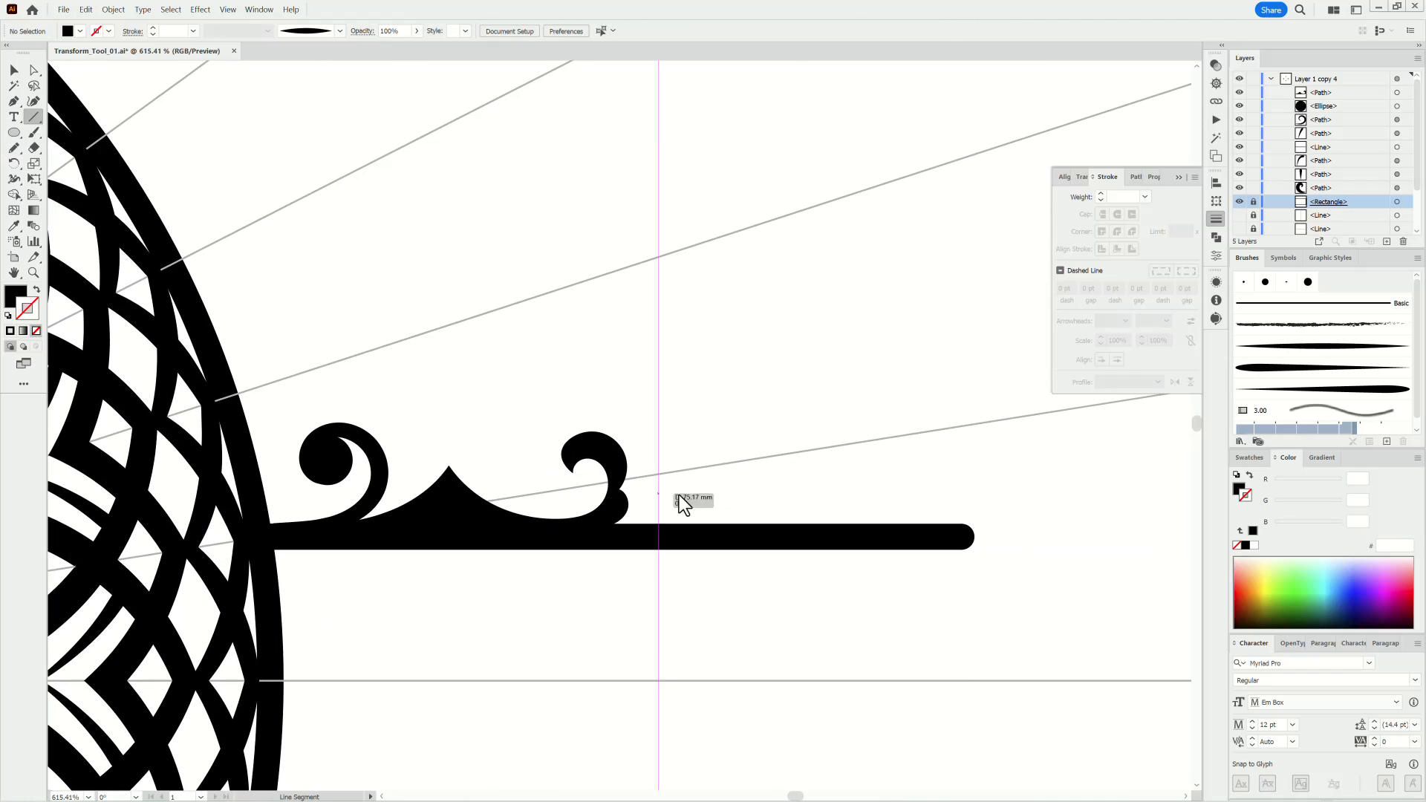
{"action": "left_click_drag", "start_coordinate": [681, 504], "coordinate": [932, 494]}
{"action": "key", "text": "shift+x"}
{"action": "left_click", "coordinate": [153, 27]}
{"action": "left_click", "coordinate": [153, 28]}
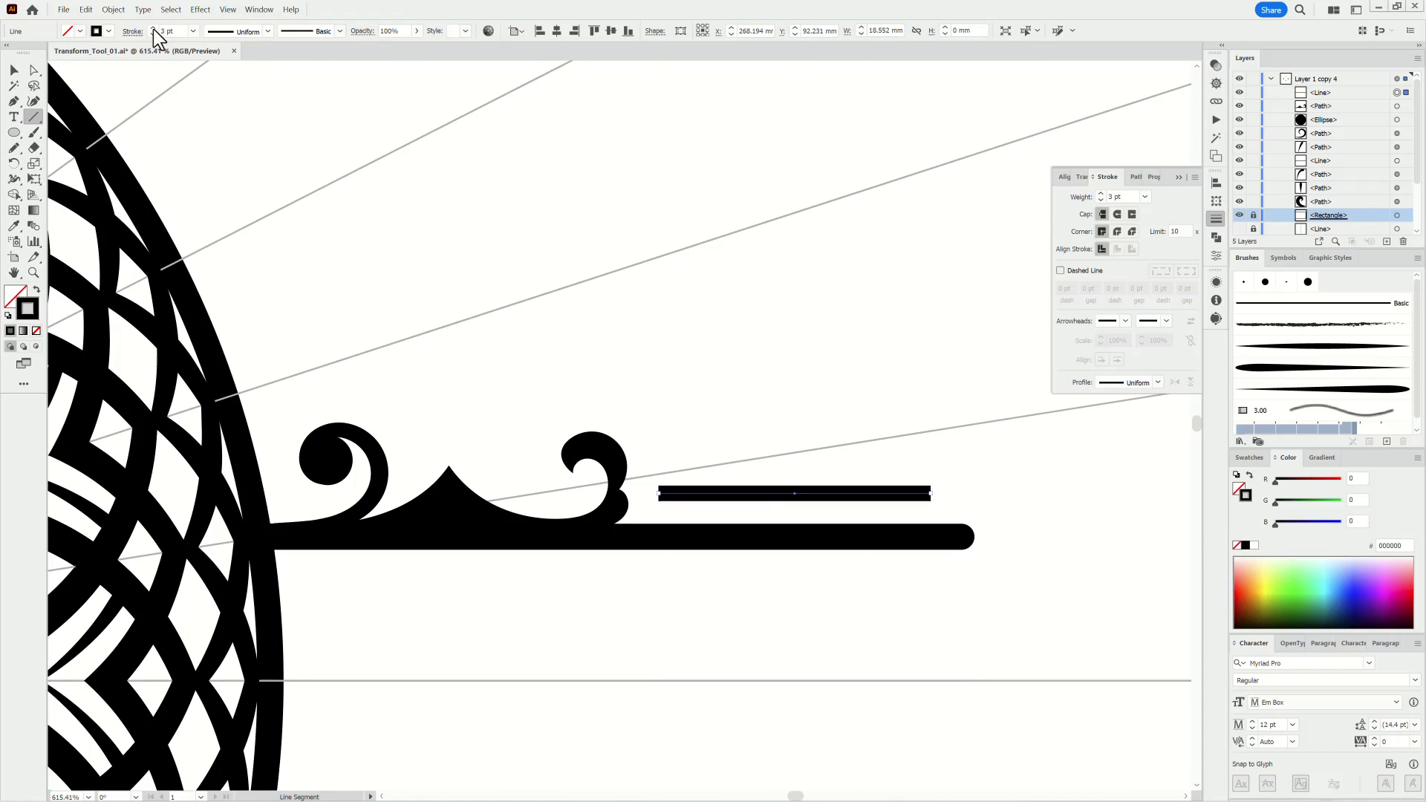
{"action": "left_click", "coordinate": [1100, 194]}
Step: Paint a large 1 pt curl about 15.4 × 11.4 mm from the outer circle's edge over the small curl
{"action": "mouse_move", "coordinate": [832, 623]}
{"action": "left_mouse_down"}
{"action": "mouse_move", "coordinate": [742, 548]}
{"action": "mouse_move", "coordinate": [901, 536]}
{"action": "left_mouse_up"}
{"action": "key", "text": "b"}
{"action": "key", "text": "ctrl+shift+a"}
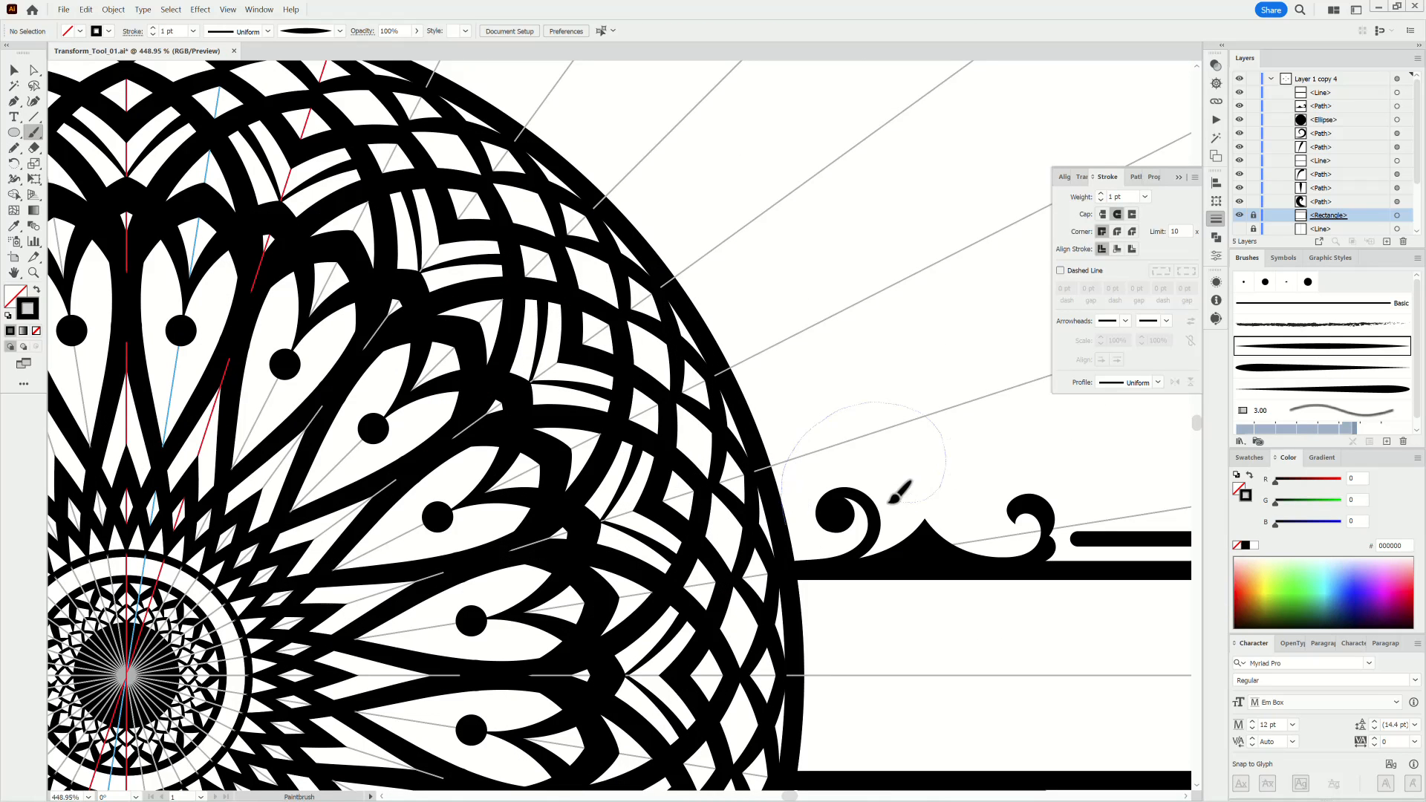
{"action": "left_click_drag", "start_coordinate": [895, 492], "coordinate": [884, 450]}
Step: Refine the large curl's starting curve, then resize, rotate and reposition the curl with Free Transform
{"action": "left_click_drag", "start_coordinate": [13, 147], "coordinate": [60, 175]}
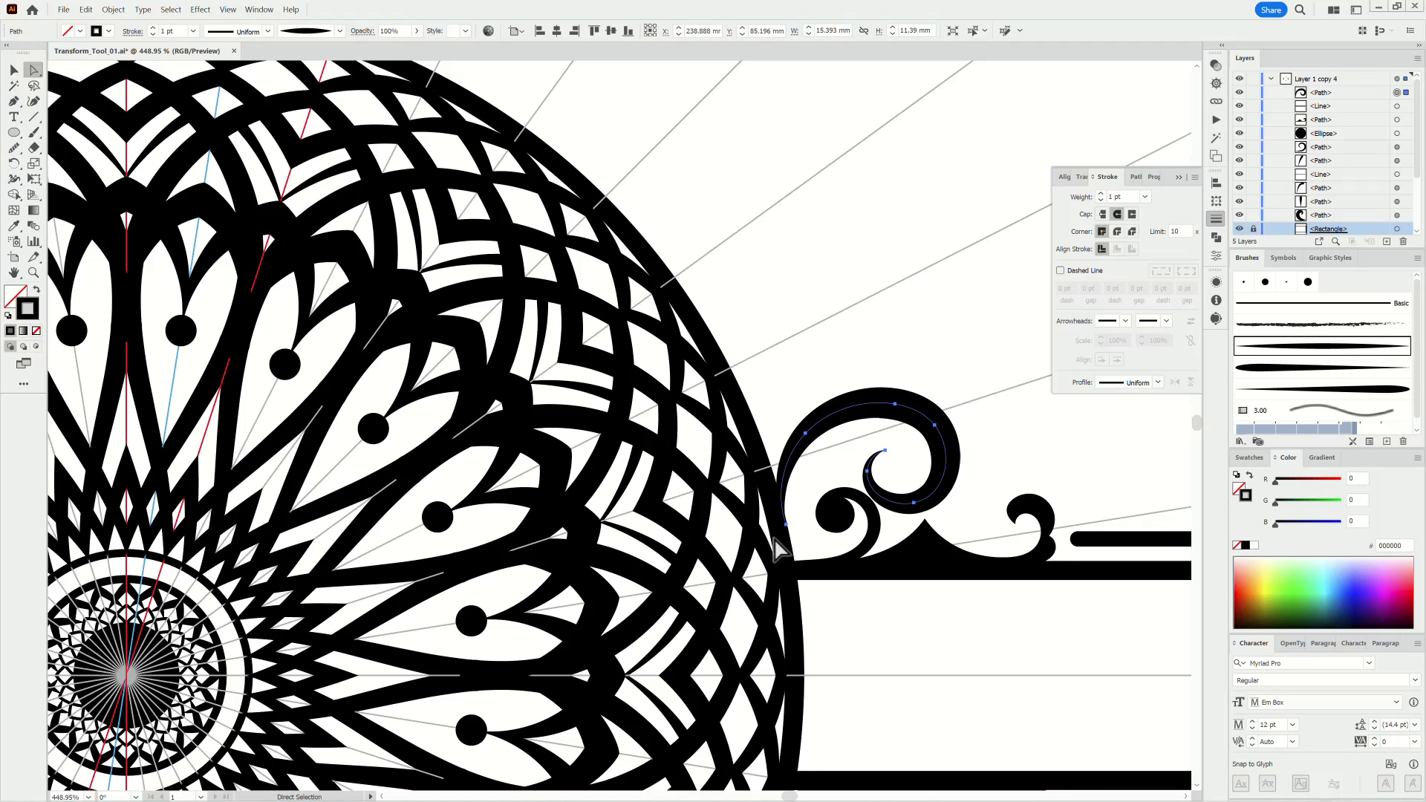
{"action": "left_click_drag", "start_coordinate": [786, 526], "coordinate": [779, 512]}
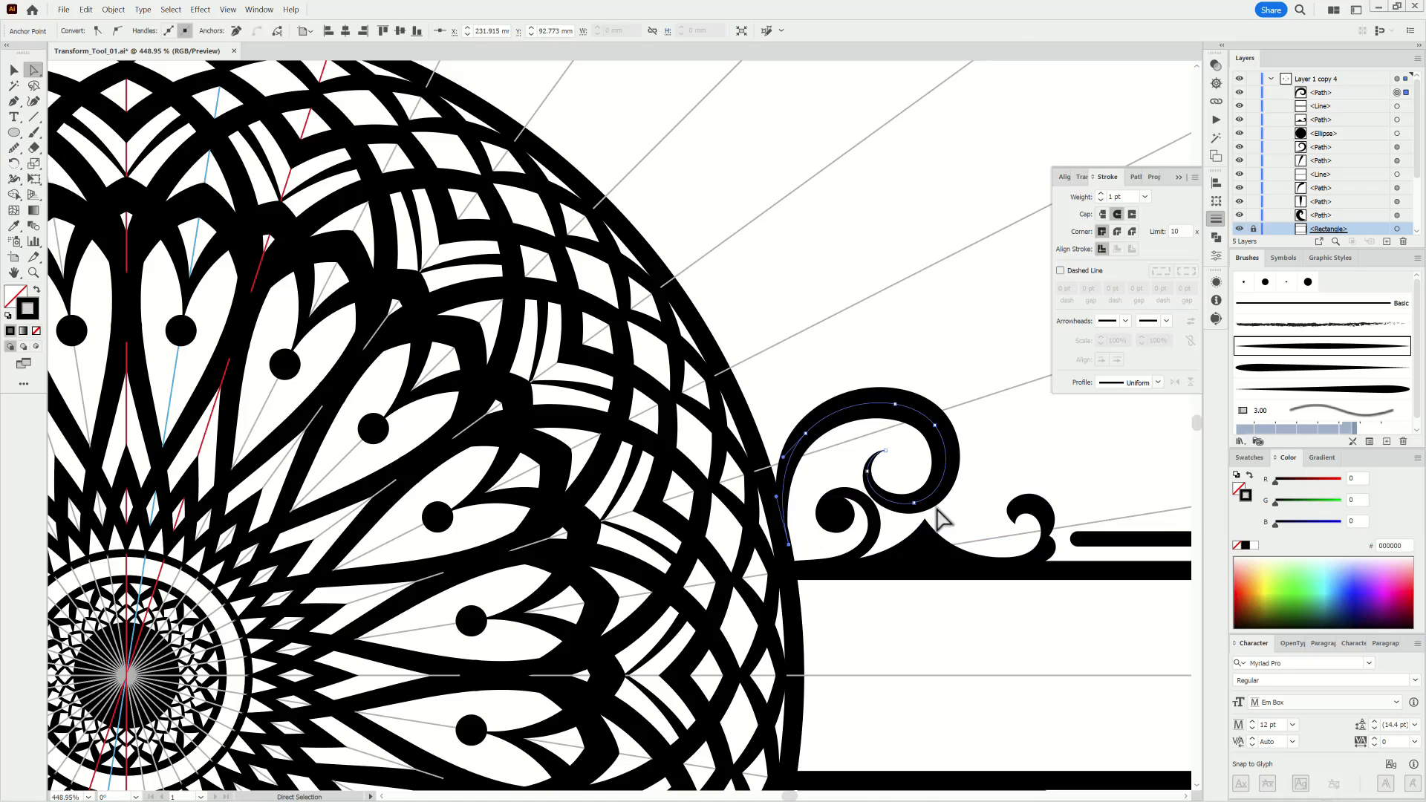
{"action": "key", "text": "e"}
{"action": "left_click_drag", "start_coordinate": [787, 540], "coordinate": [798, 528]}
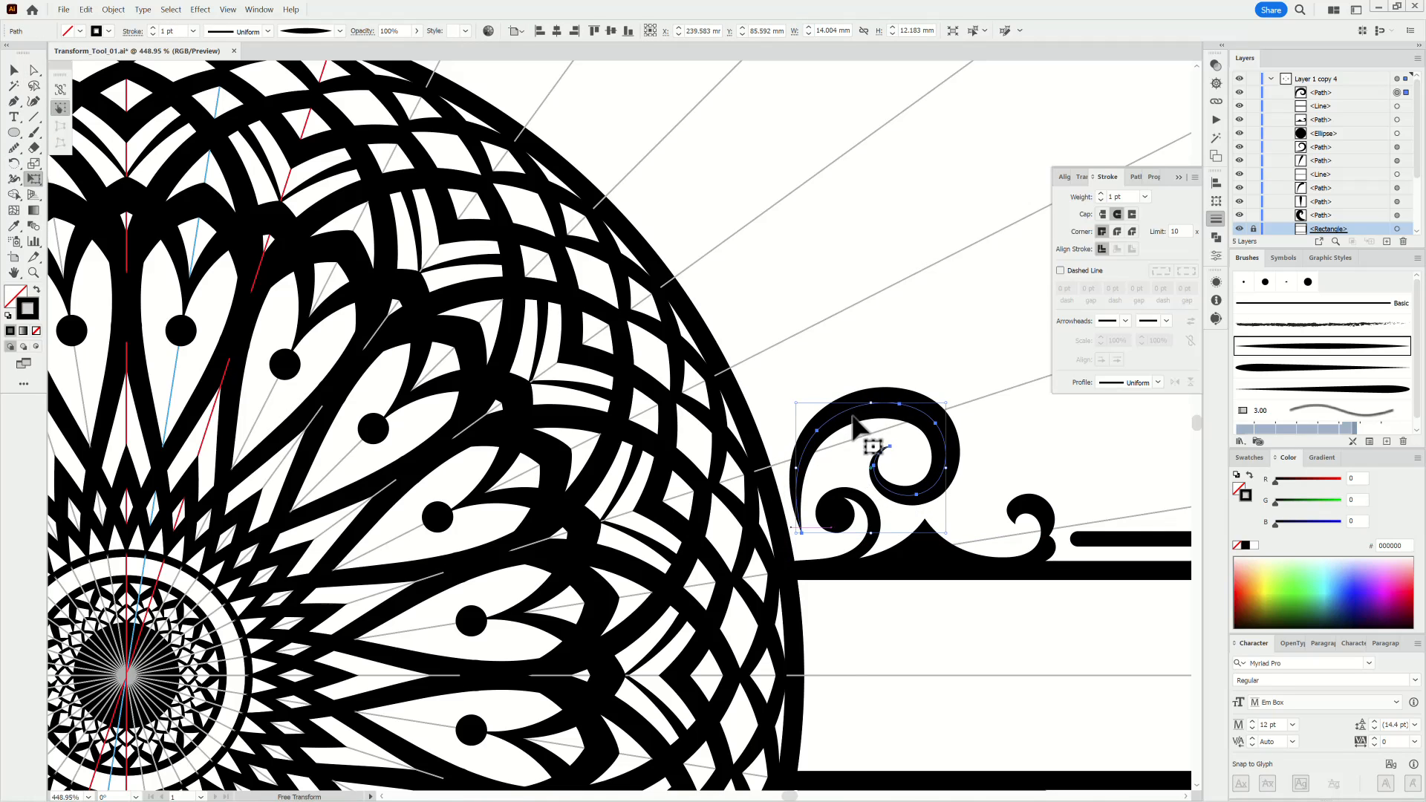
{"action": "left_click_drag", "start_coordinate": [853, 418], "coordinate": [835, 417]}
{"action": "left_click_drag", "start_coordinate": [933, 538], "coordinate": [941, 499]}
Step: Move the large curl's lower end to the junction of the outer circle and the line, and reduce its stroke weight
{"action": "key", "text": "a"}
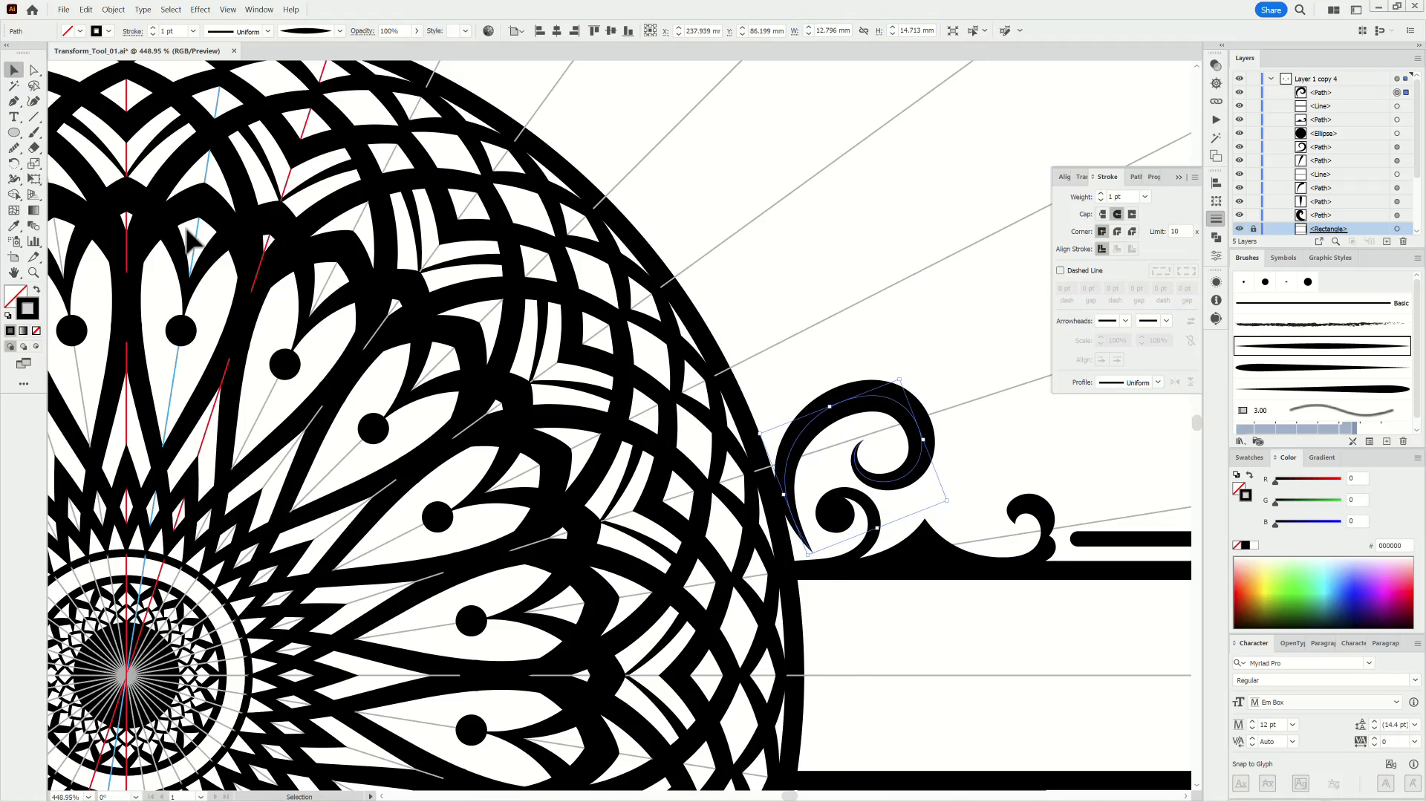
{"action": "left_click_drag", "start_coordinate": [811, 553], "coordinate": [791, 567]}
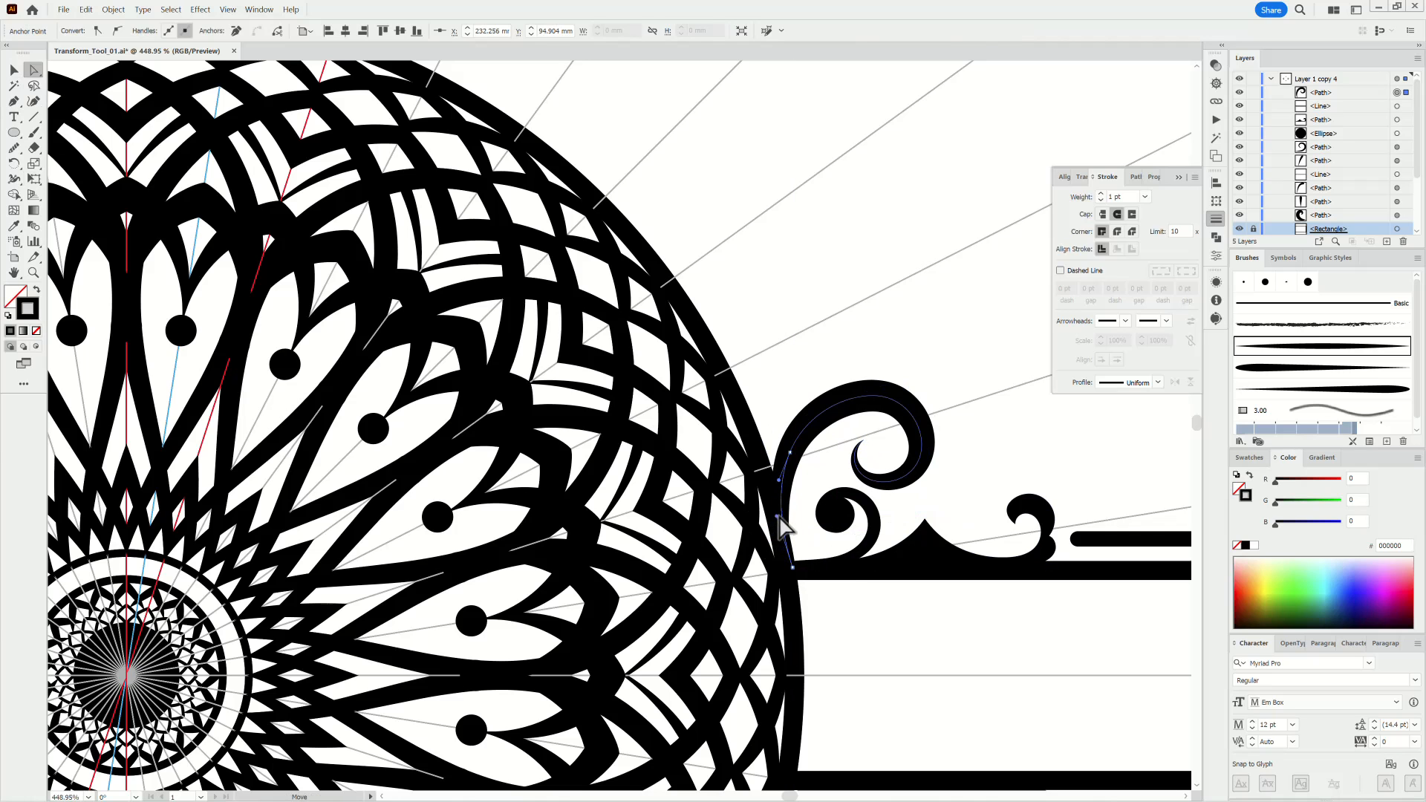
{"action": "left_click", "coordinate": [847, 409]}
{"action": "left_click", "coordinate": [153, 34]}
{"action": "mouse_move", "coordinate": [993, 543]}
{"action": "left_mouse_down"}
{"action": "mouse_move", "coordinate": [847, 543]}
{"action": "mouse_move", "coordinate": [998, 543]}
{"action": "left_mouse_up"}
Step: Copy the filled circle to the large curl's inner end and enlarge it to about 4.77 mm across
{"action": "left_click_drag", "start_coordinate": [730, 342], "coordinate": [765, 441]}
{"action": "left_click", "coordinate": [824, 390]}
{"action": "left_click_drag", "start_coordinate": [861, 620], "coordinate": [900, 559]}
{"action": "key", "text": "e"}
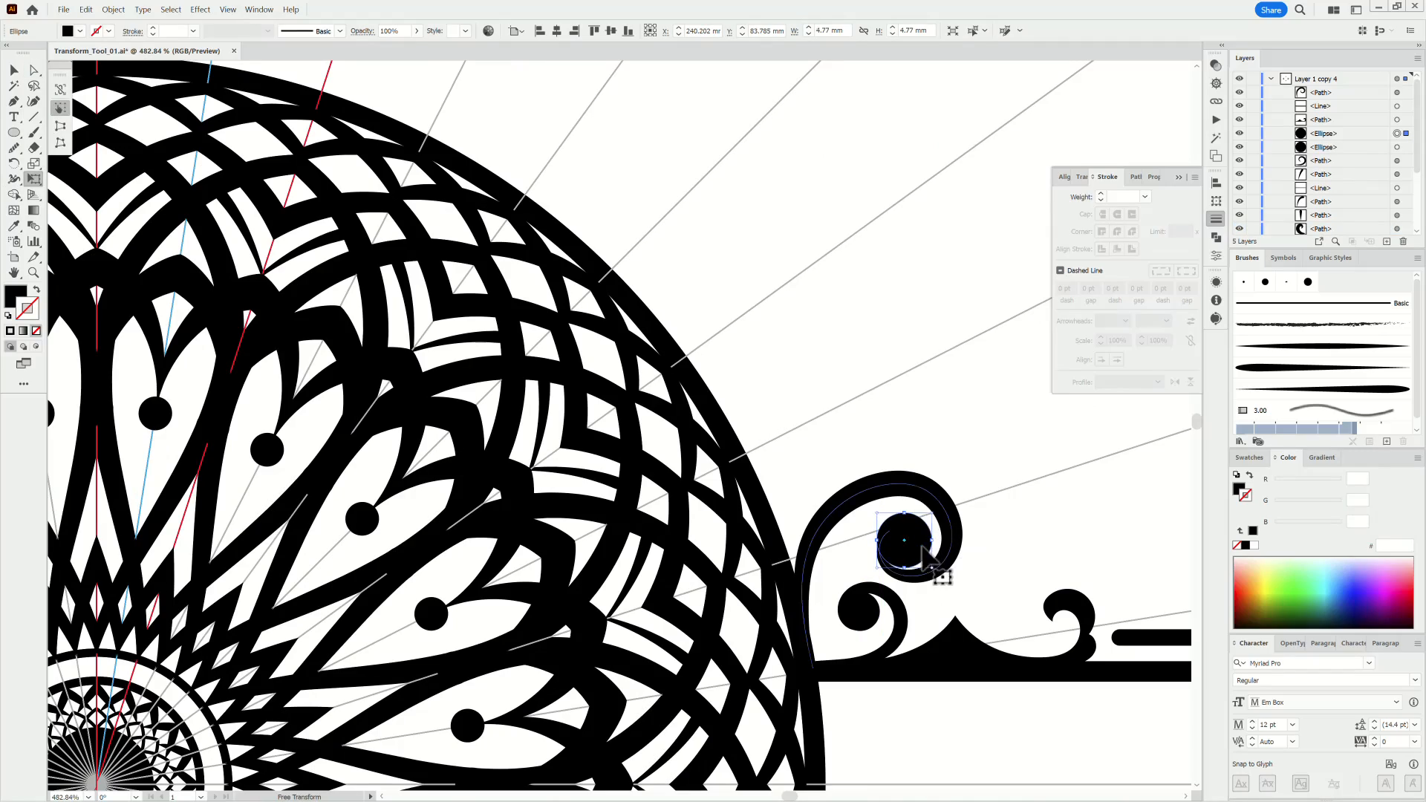
{"action": "key", "text": "ctrl+shift+a"}
Step: Paint a 1 pt curled hook from the outer circle's edge above the large curl with the brush tapered at both ends
{"action": "left_click", "coordinate": [879, 648], "text": "ctrl+alt"}
{"action": "left_click", "coordinate": [875, 404], "text": "ctrl+alt"}
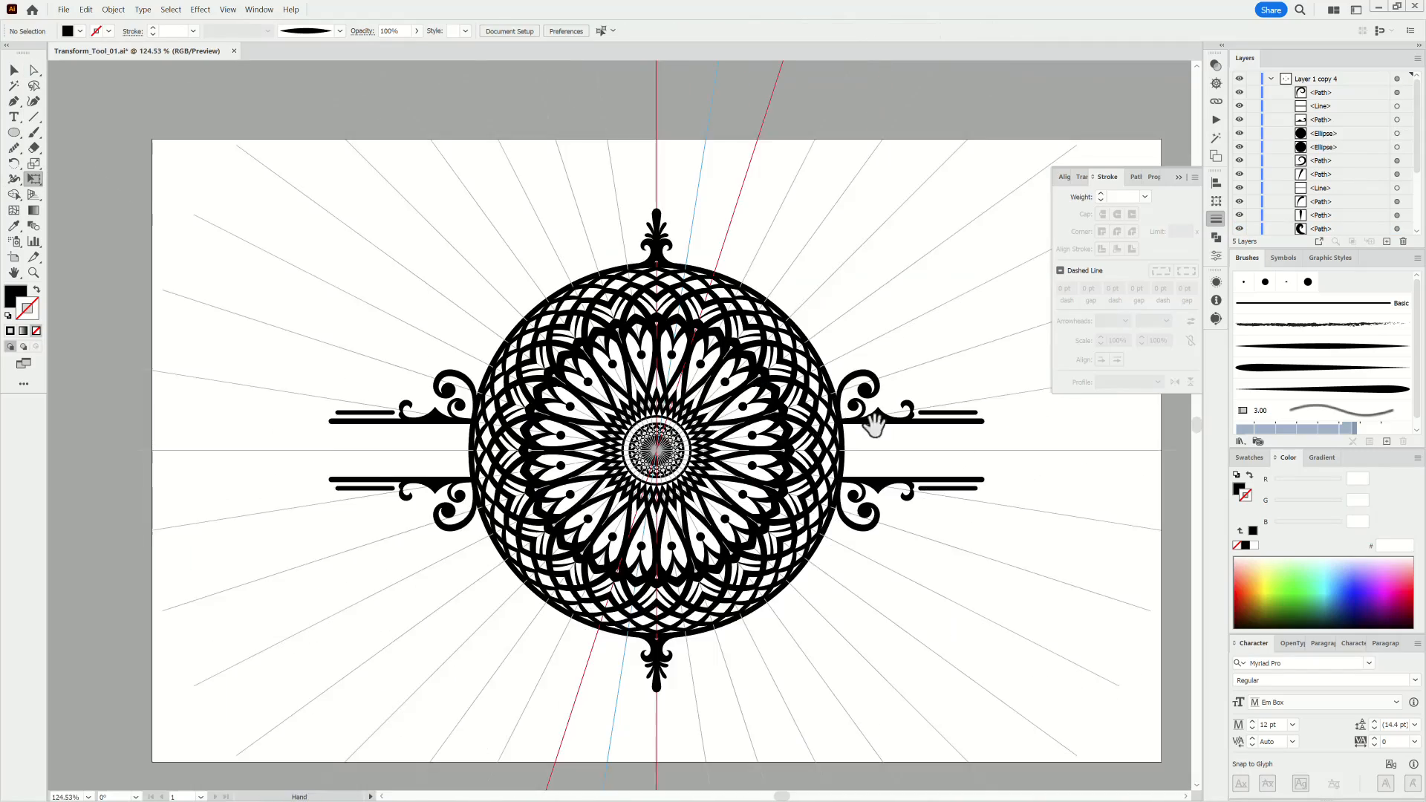
{"action": "scroll", "coordinate": [916, 404], "scroll_direction": "up", "scroll_amount": 6}
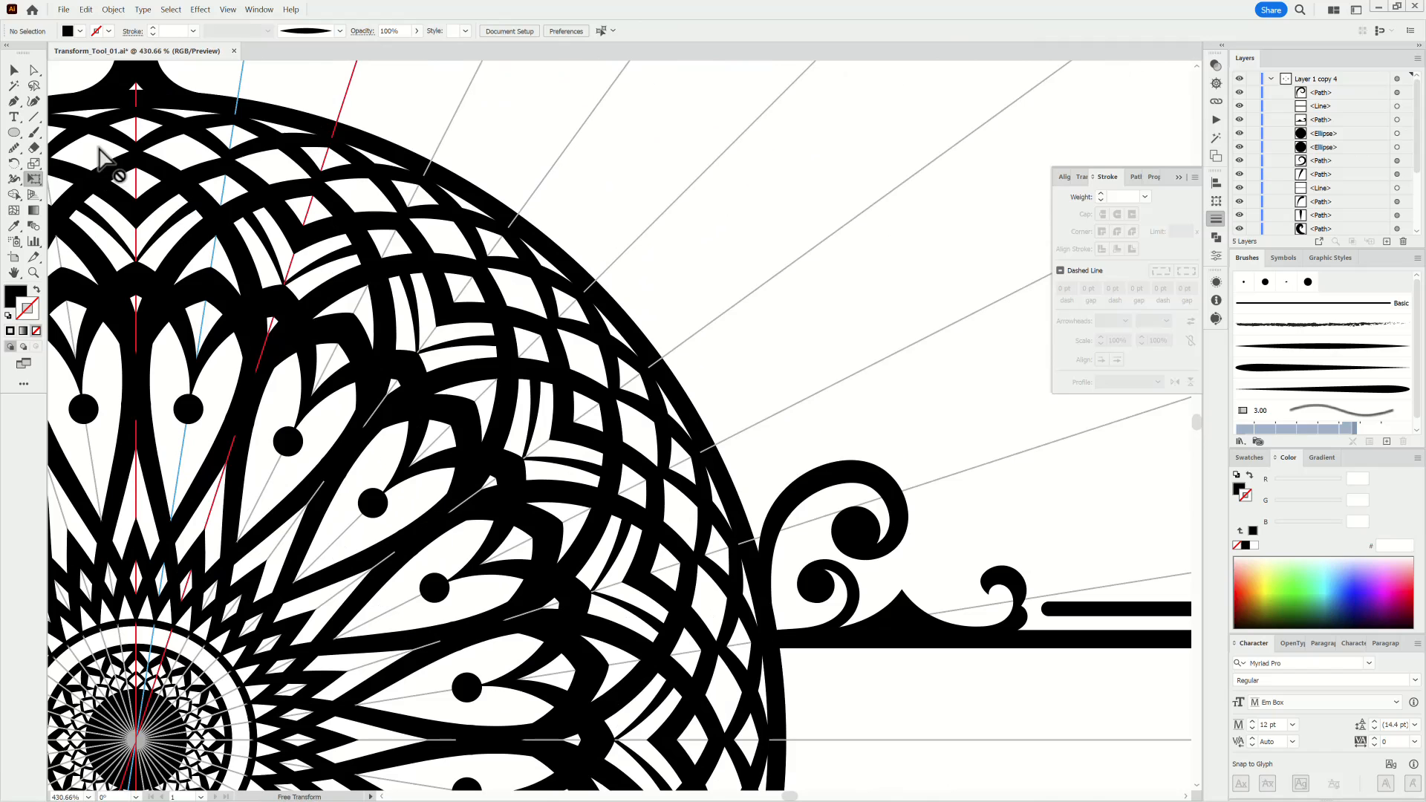
{"action": "key", "text": "b"}
{"action": "left_click", "coordinate": [1319, 346]}
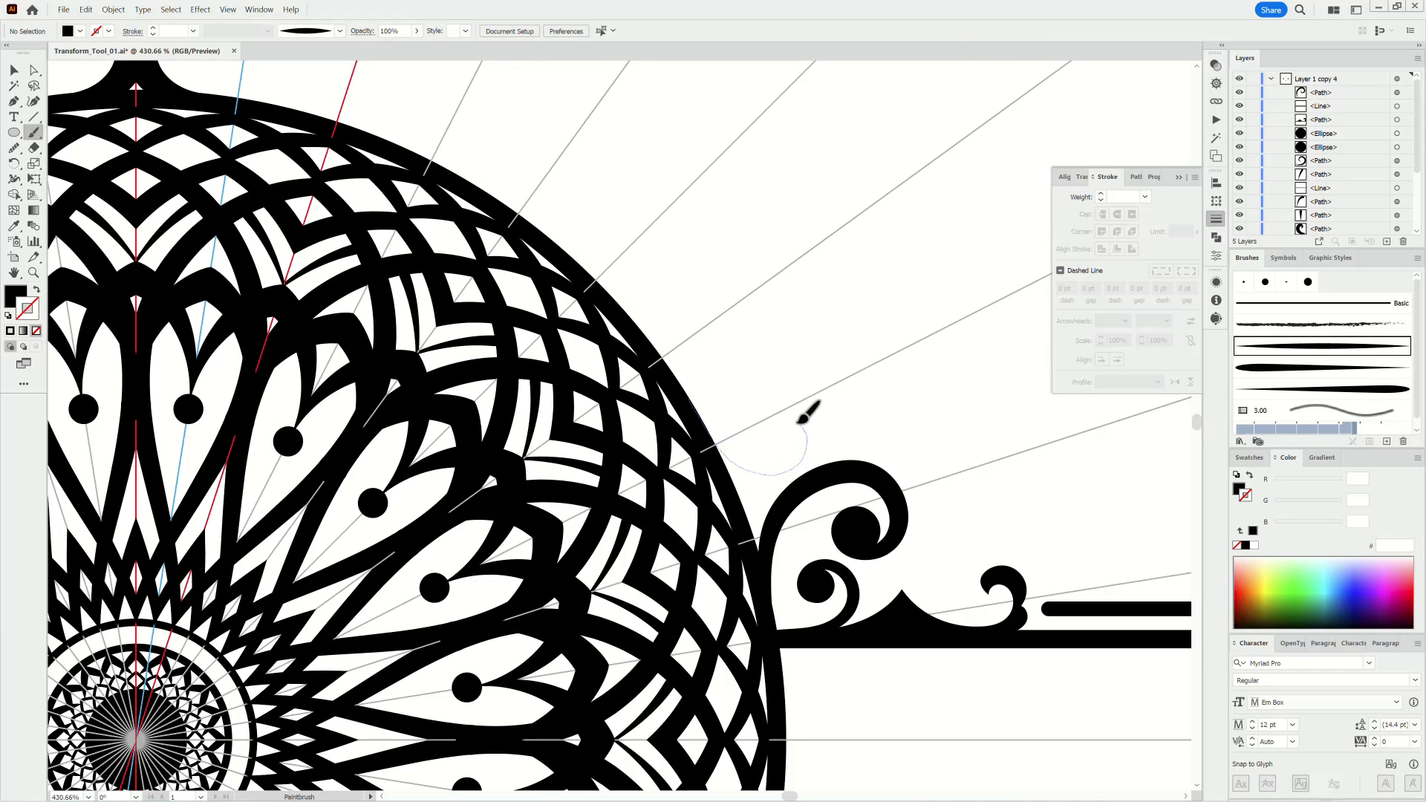
{"action": "left_click_drag", "start_coordinate": [800, 421], "coordinate": [767, 455]}
{"action": "scroll", "coordinate": [777, 493], "scroll_direction": "up", "scroll_amount": 8}
{"action": "left_click_drag", "start_coordinate": [851, 375], "coordinate": [846, 382]}
Step: Draw a closed pointed spur with the Pencil on the outer circle's edge just above the new hook
{"action": "key", "text": "ctrl+0"}
{"action": "scroll", "coordinate": [983, 472], "scroll_direction": "up", "scroll_amount": 5}
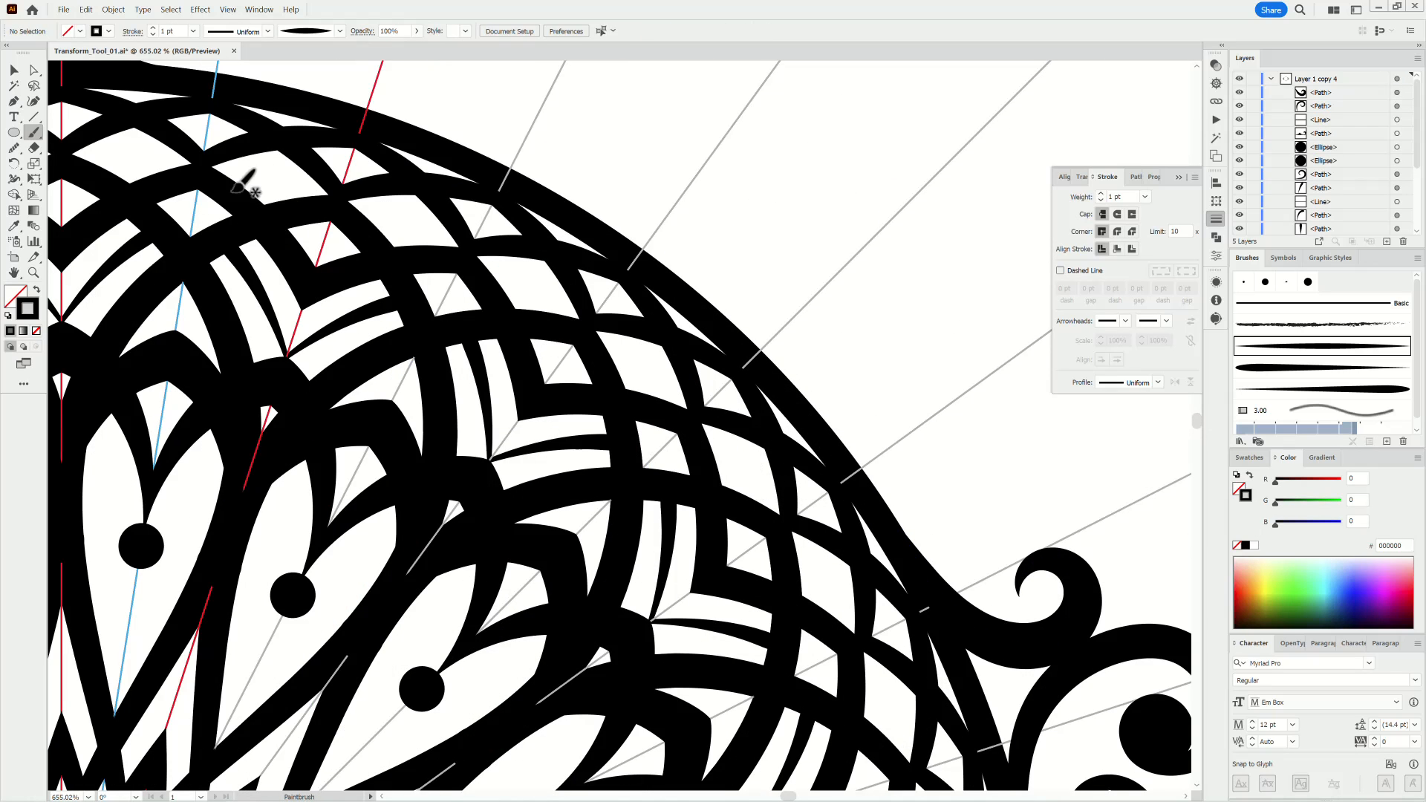
{"action": "left_click", "coordinate": [14, 147]}
{"action": "left_click", "coordinate": [67, 156]}
{"action": "left_click_drag", "start_coordinate": [930, 566], "coordinate": [907, 490]}
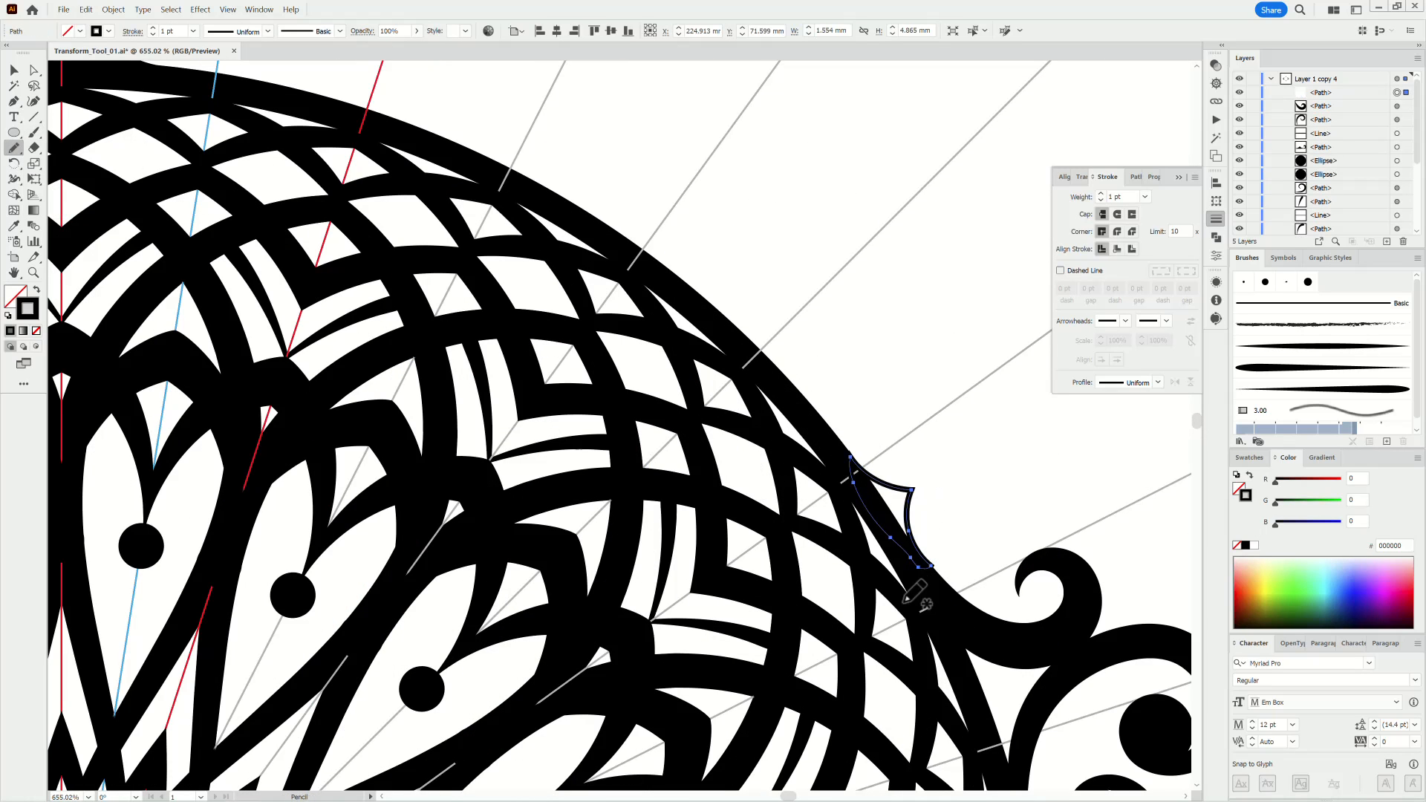
Step: Fill the spur black without a stroke and adjust its lower anchor point so its edge flows into the hook
{"action": "key", "text": "a"}
{"action": "scroll", "coordinate": [911, 572], "scroll_direction": "up", "scroll_amount": 5}
{"action": "key", "text": "shift+x"}
{"action": "left_click", "coordinate": [1006, 535]}
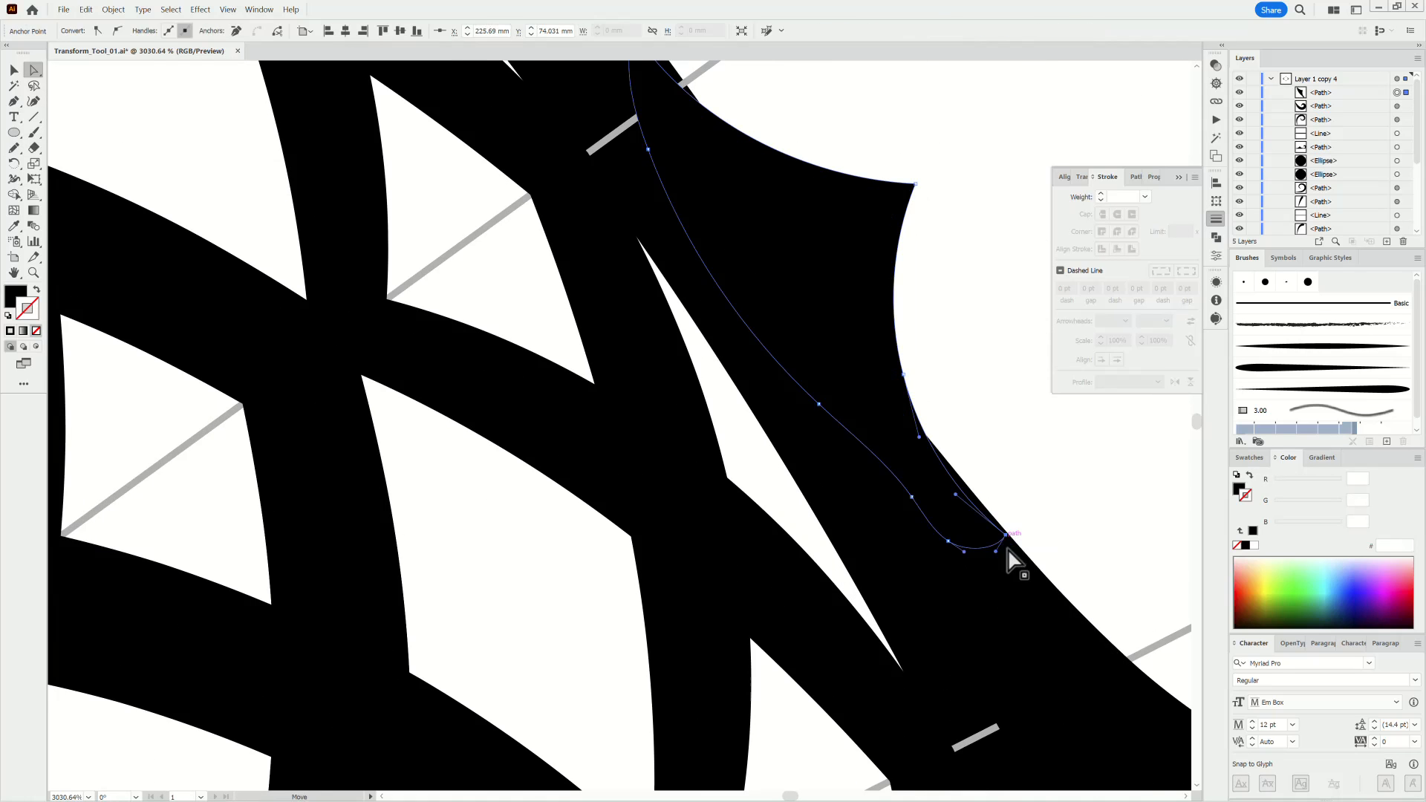
{"action": "left_click_drag", "start_coordinate": [1008, 551], "coordinate": [955, 491]}
{"action": "scroll", "coordinate": [932, 588], "scroll_direction": "down", "scroll_amount": 6}
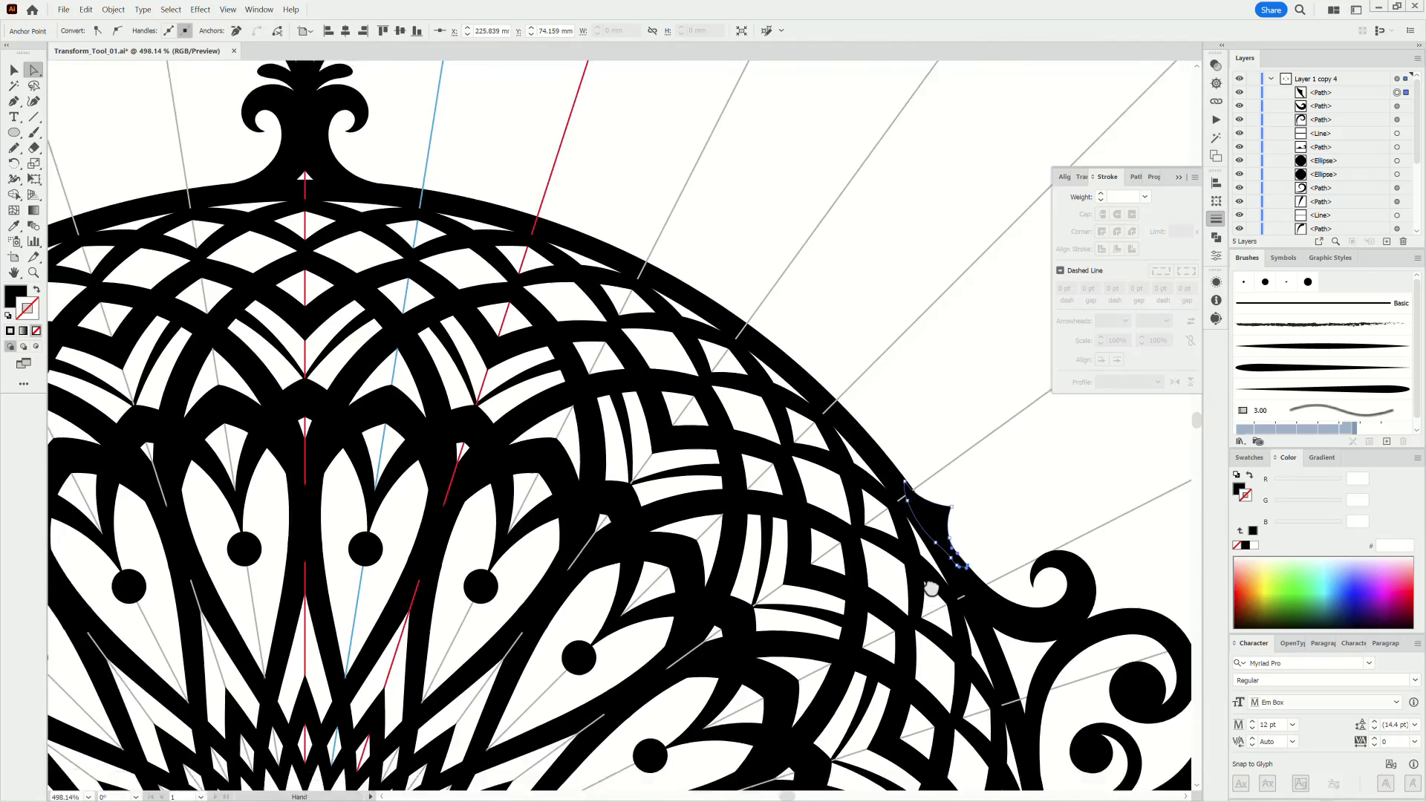
{"action": "scroll", "coordinate": [931, 588], "scroll_direction": "down", "scroll_amount": 5}
{"action": "scroll", "coordinate": [995, 573], "scroll_direction": "up", "scroll_amount": 6}
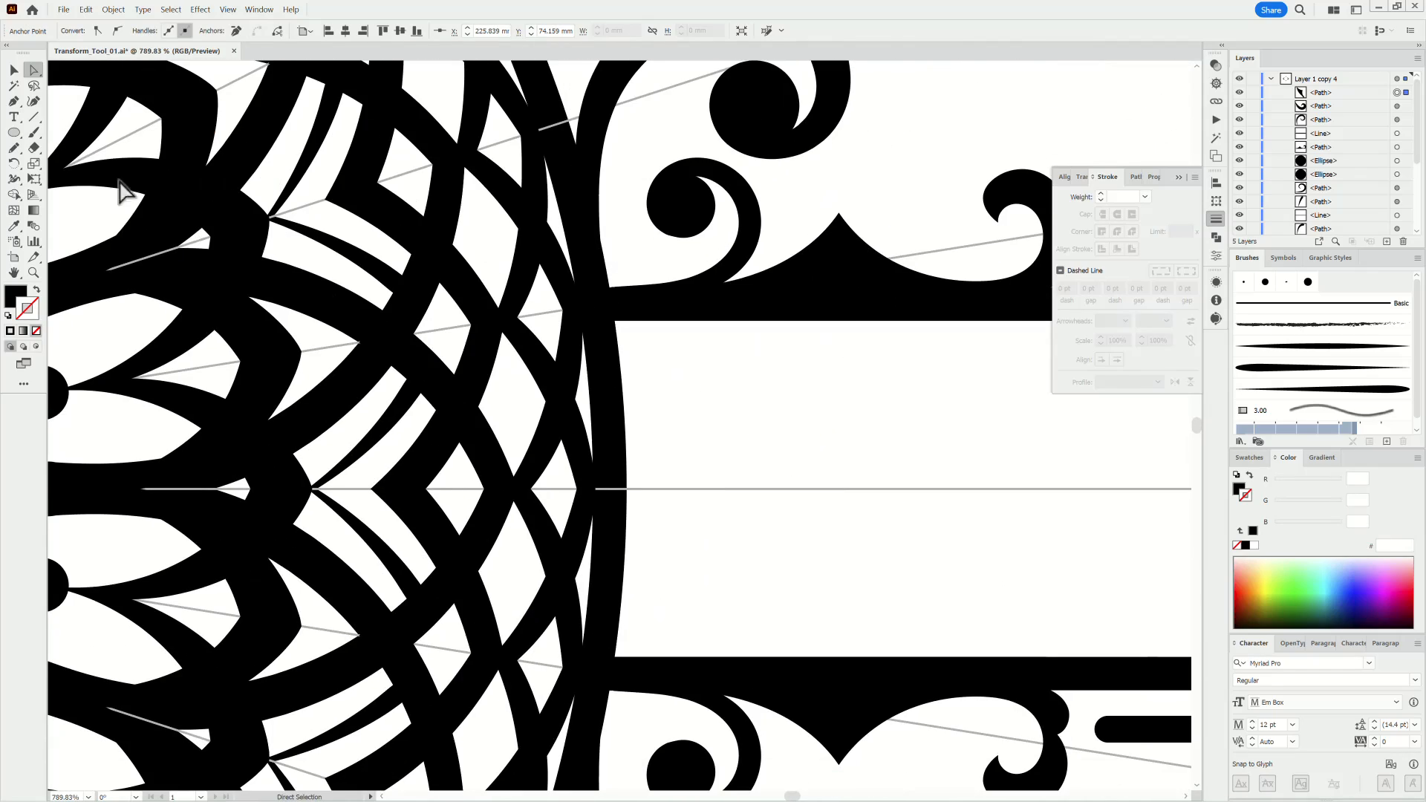
Step: Draw a closed, concave black spike with the Pen on the outer circle's edge between the horizontal lines, its tip on the horizontal axis
{"action": "left_click", "coordinate": [612, 299]}
{"action": "left_click_drag", "start_coordinate": [806, 490], "coordinate": [988, 521]}
{"action": "left_click", "coordinate": [615, 501]}
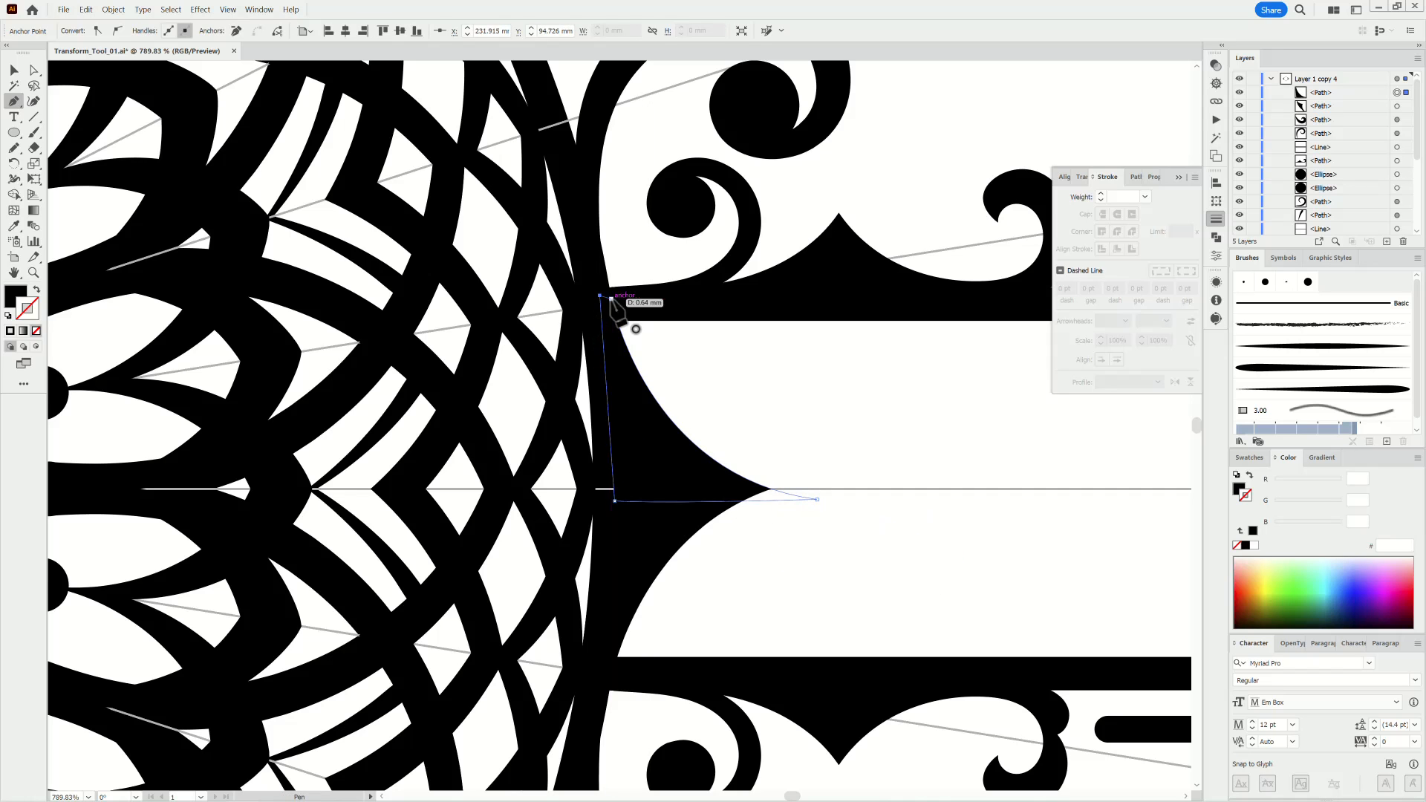
Step: Add a filled circle about 3.04 mm across at the spike's tip, centre it vertically on the artboard and nudge it left onto the tip
{"action": "scroll", "coordinate": [882, 525], "scroll_direction": "down", "scroll_amount": 6}
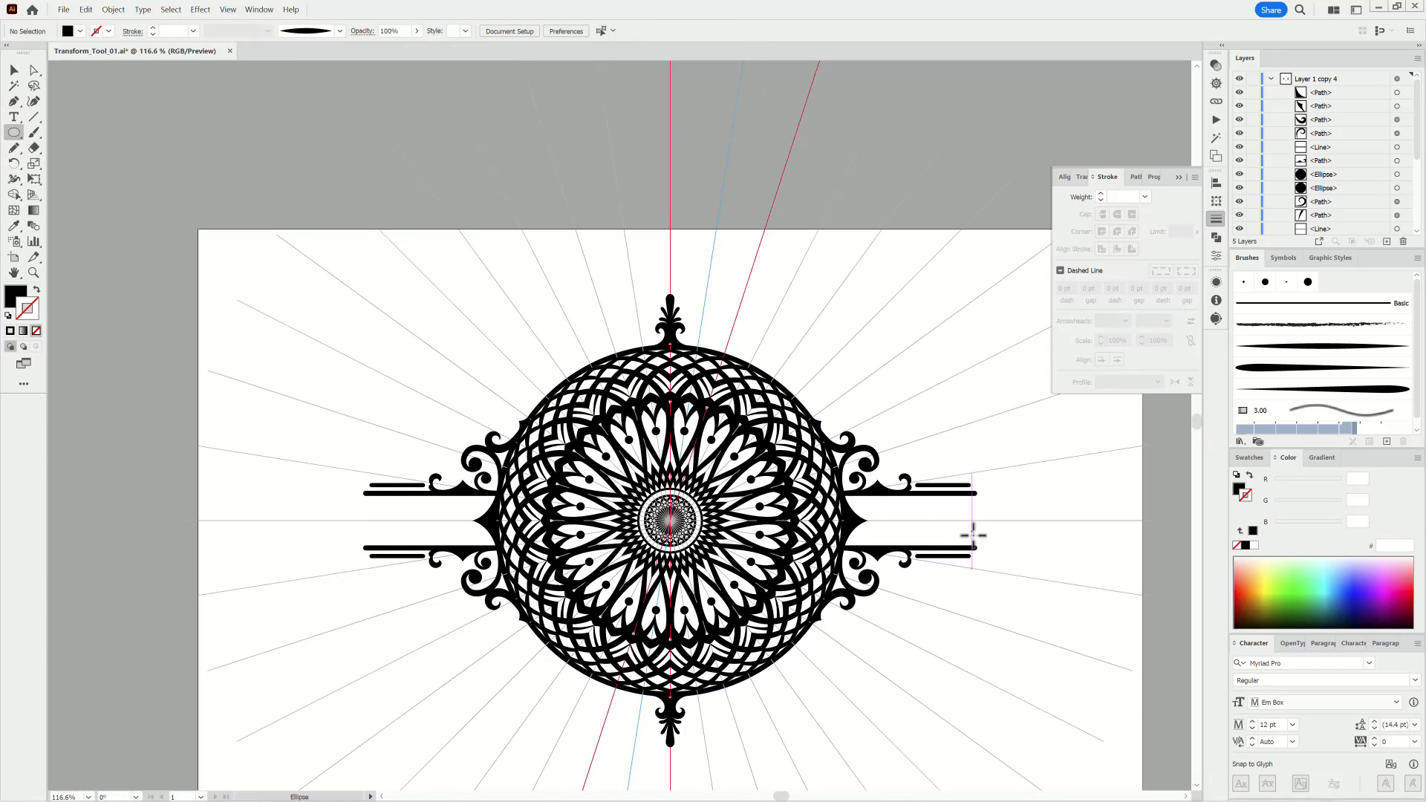
{"action": "scroll", "coordinate": [972, 535], "scroll_direction": "up", "scroll_amount": 6}
{"action": "left_click_drag", "start_coordinate": [822, 471], "coordinate": [898, 548]}
{"action": "left_click", "coordinate": [608, 31]}
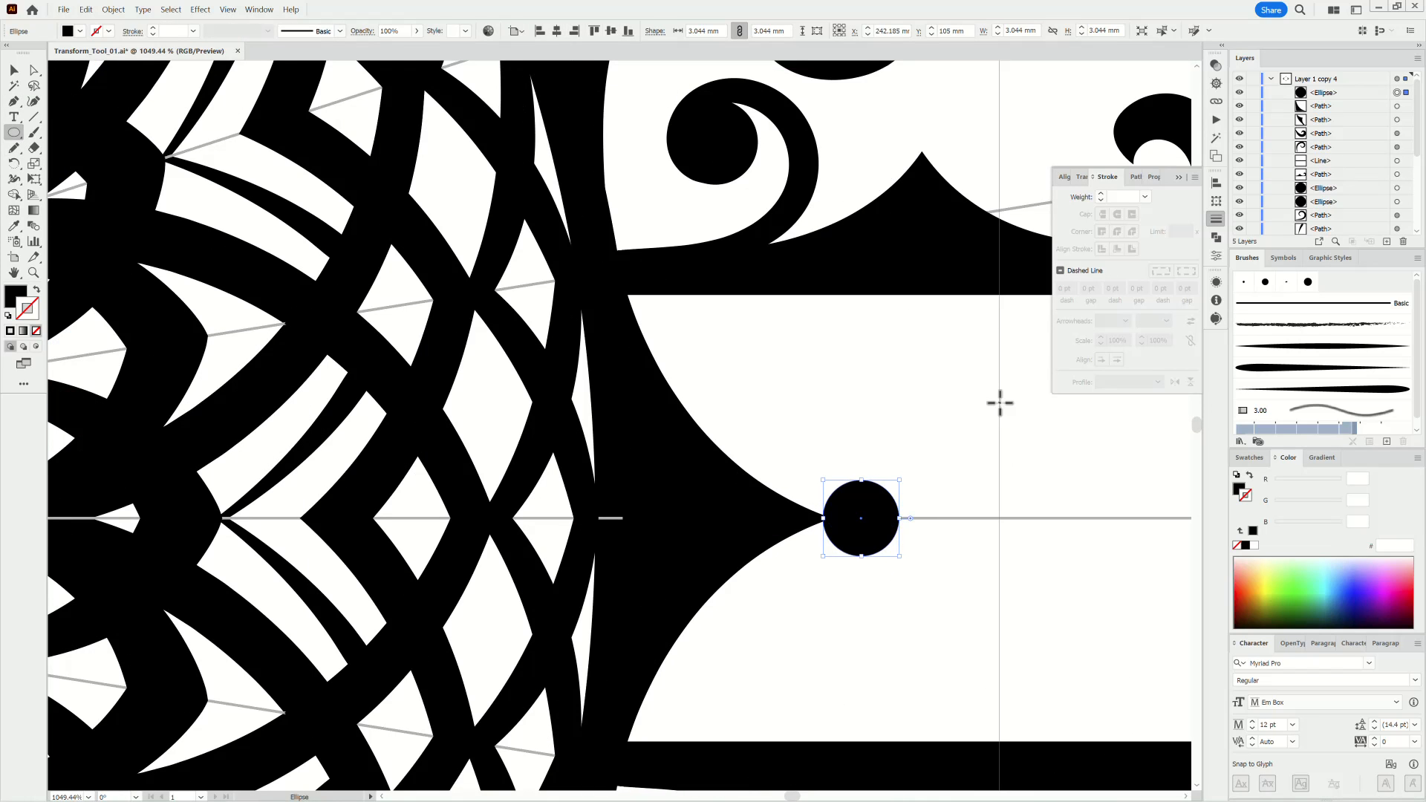
{"action": "key", "text": "Left"}
{"action": "key", "text": "Left"}
{"action": "key", "text": "Left"}
{"action": "key", "text": "Left"}
{"action": "scroll", "coordinate": [810, 620], "scroll_direction": "down", "scroll_amount": 6}
{"action": "scroll", "coordinate": [995, 512], "scroll_direction": "down", "scroll_amount": 5}
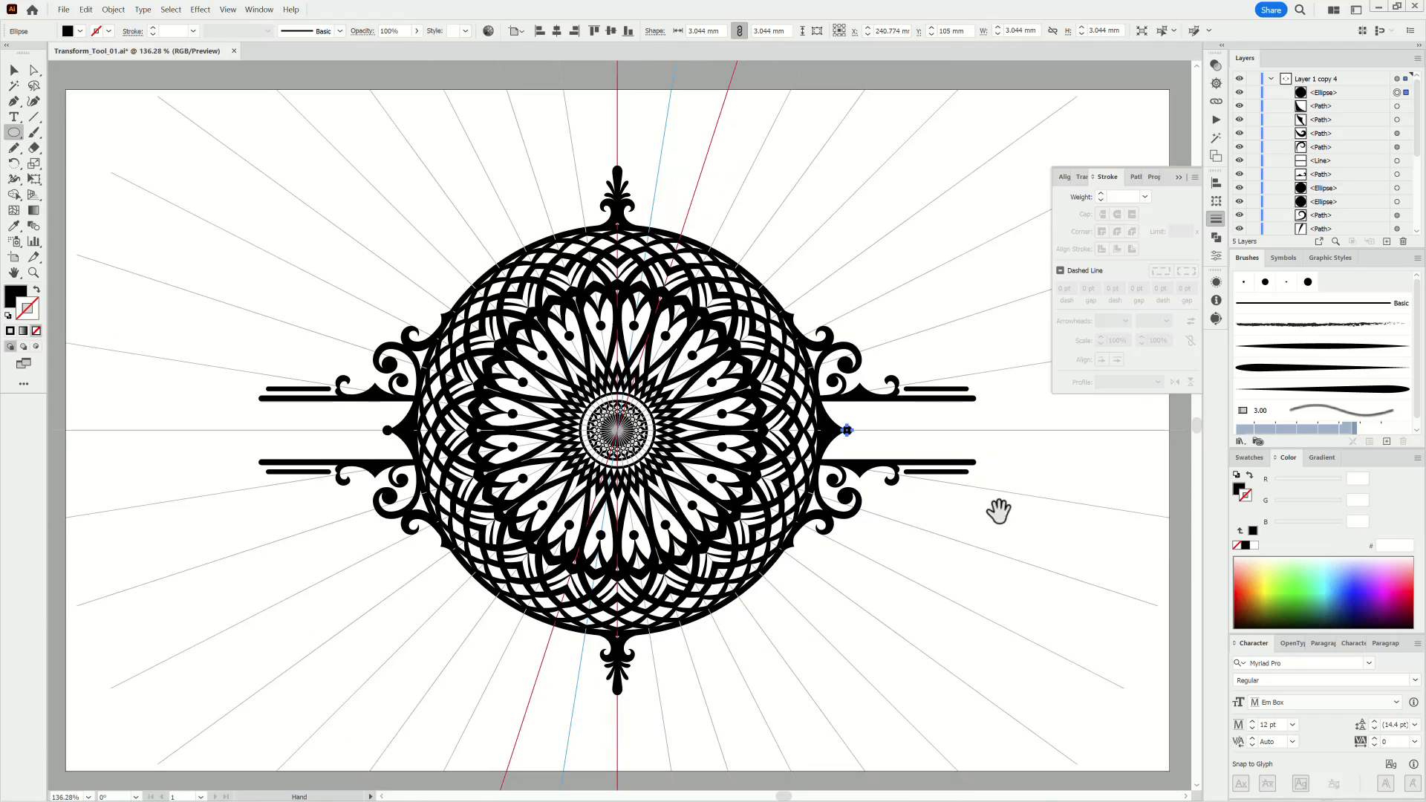
Step: Draw a spiral about 6.2 × 6.4 mm beside the top ornament and give it a 0.25 pt black stroke with the brush tapered at one end
{"action": "scroll", "coordinate": [995, 512], "scroll_direction": "up", "scroll_amount": 2}
{"action": "scroll", "coordinate": [757, 401], "scroll_direction": "up", "scroll_amount": 6}
{"action": "left_click", "coordinate": [33, 118]}
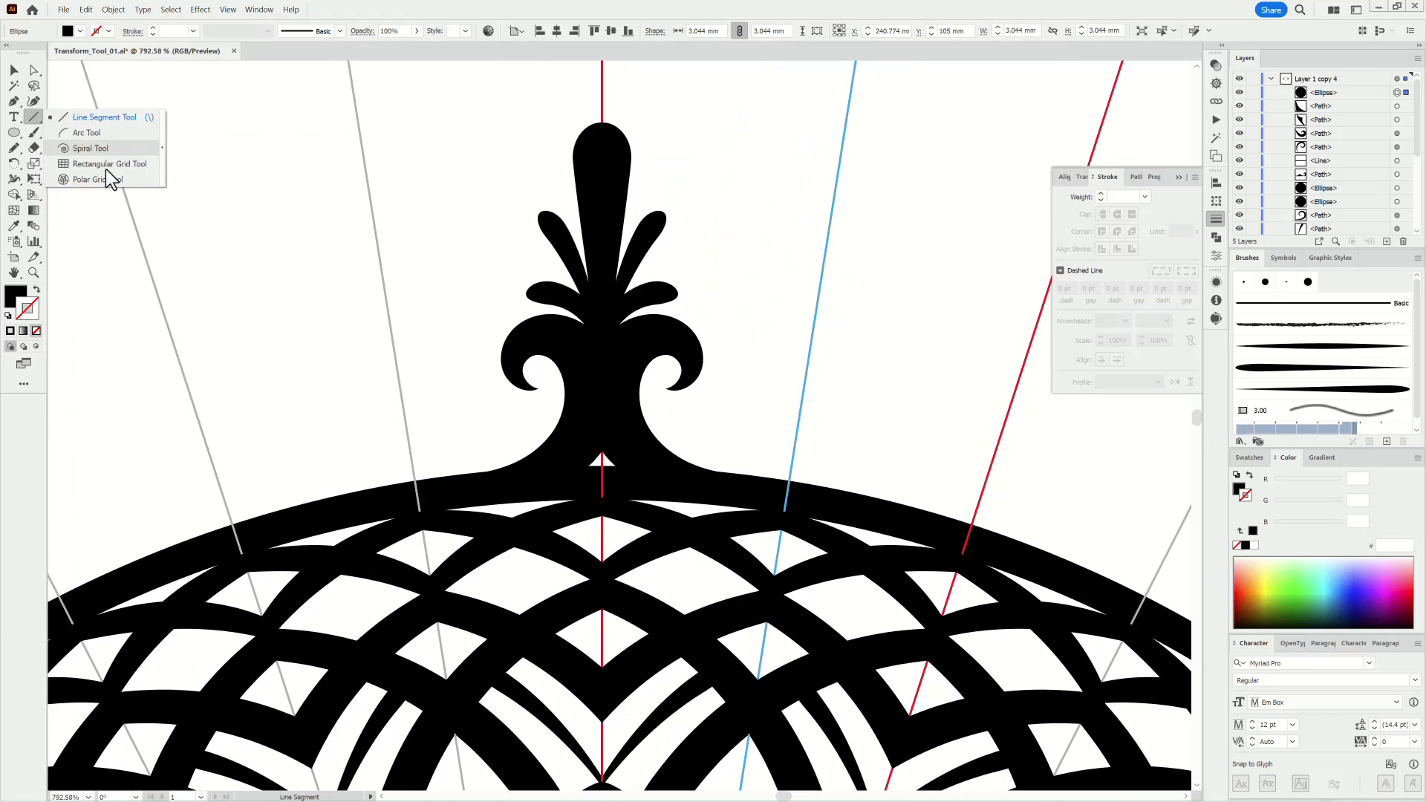
{"action": "left_click", "coordinate": [82, 149]}
{"action": "left_click_drag", "start_coordinate": [706, 197], "coordinate": [764, 256]}
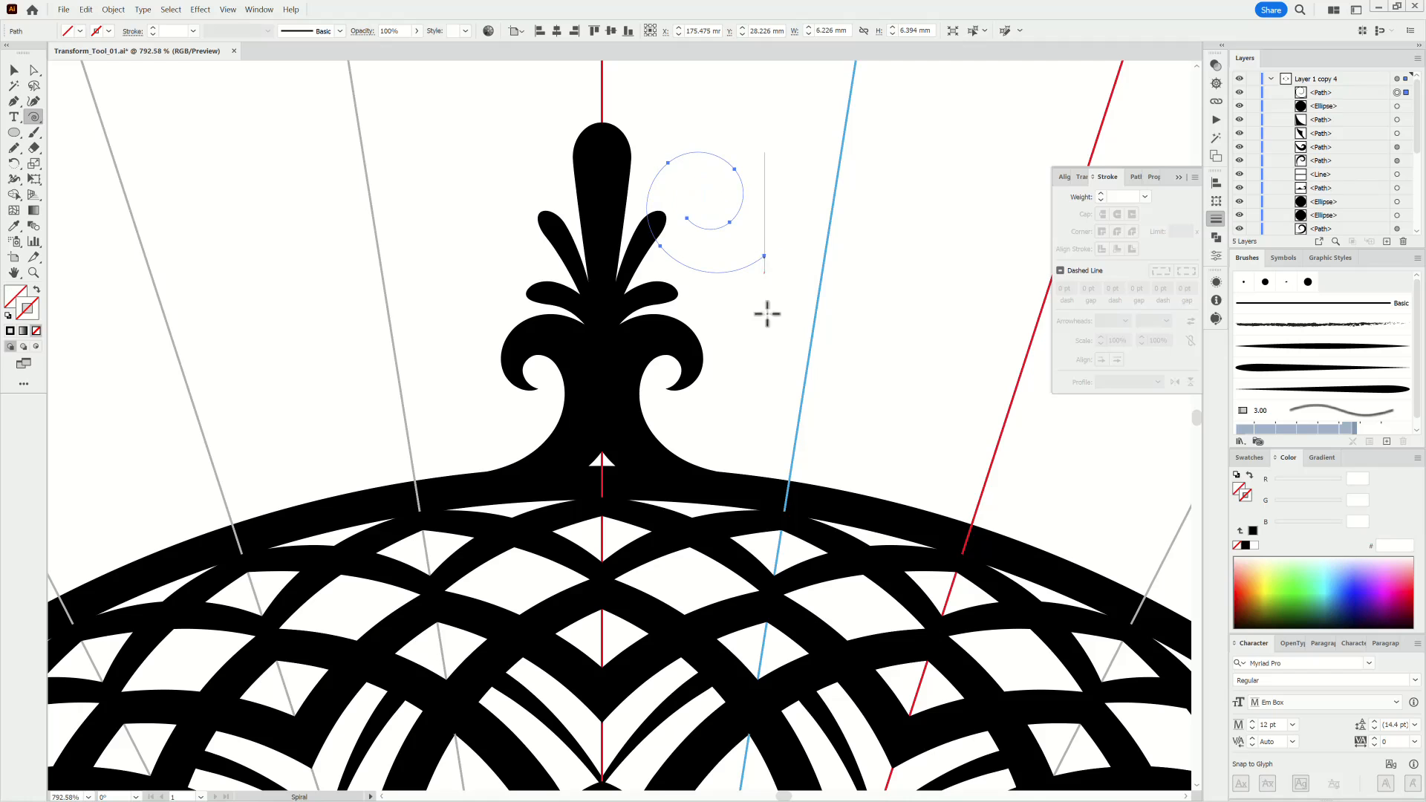
{"action": "left_click", "coordinate": [1308, 368]}
{"action": "left_click", "coordinate": [1329, 389]}
{"action": "left_click", "coordinate": [153, 34]}
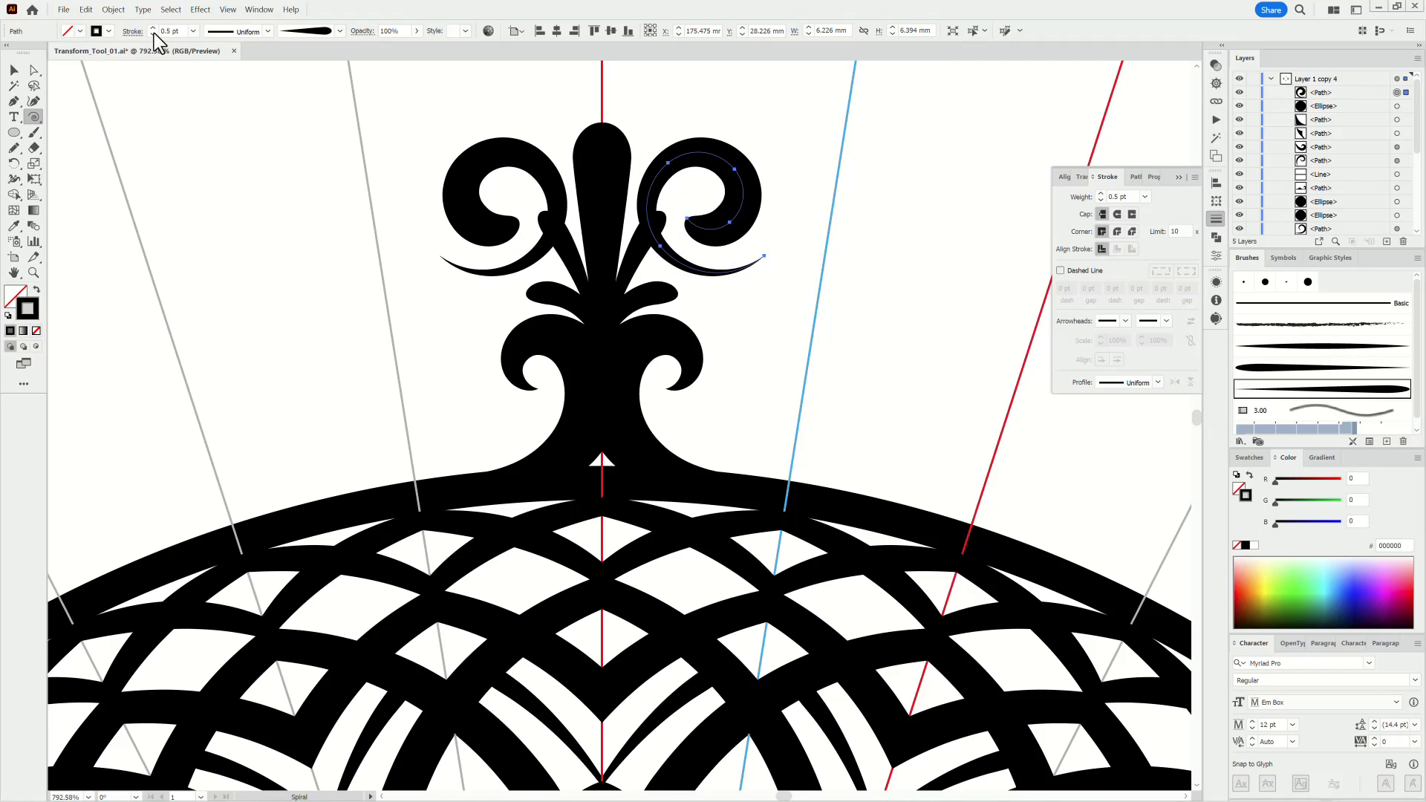
{"action": "left_click", "coordinate": [153, 35]}
Step: Move the spiral down beside the top ornament's base and rotate it clockwise so its tail runs into the outer circle
{"action": "left_click", "coordinate": [14, 69]}
{"action": "left_click_drag", "start_coordinate": [747, 235], "coordinate": [785, 429]}
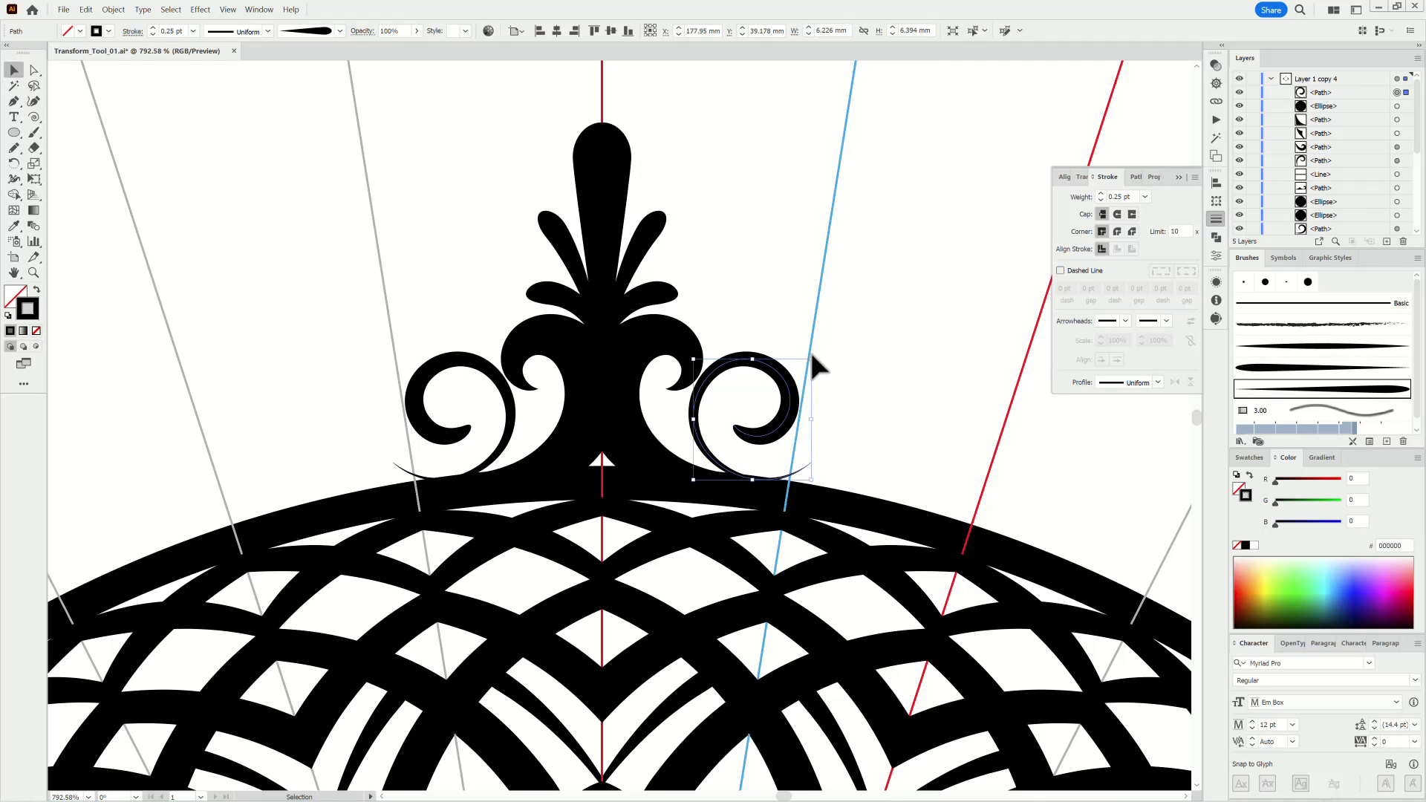
{"action": "left_click_drag", "start_coordinate": [813, 353], "coordinate": [836, 380]}
{"action": "left_click_drag", "start_coordinate": [787, 498], "coordinate": [785, 493]}
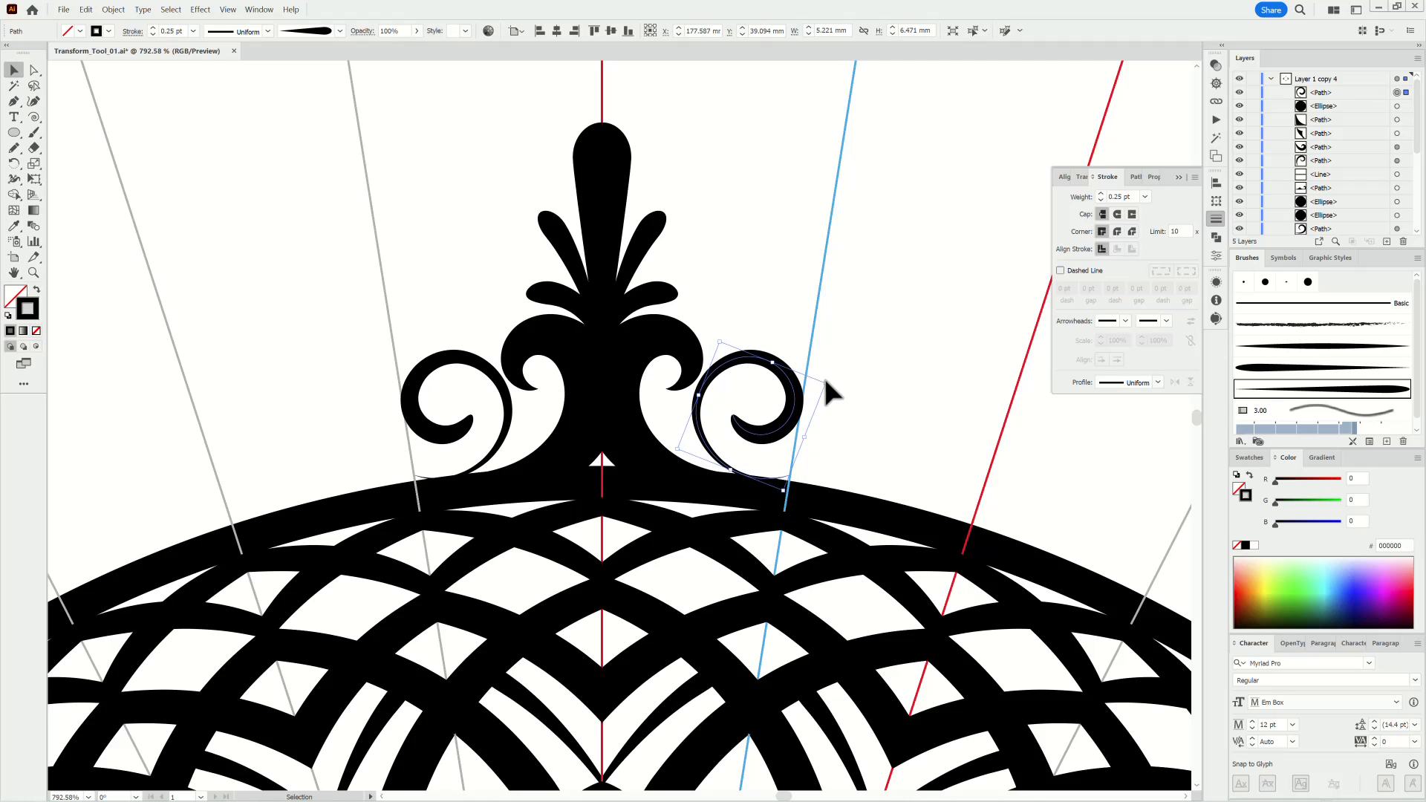
{"action": "left_click_drag", "start_coordinate": [826, 380], "coordinate": [942, 426]}
{"action": "left_click", "coordinate": [34, 70]}
{"action": "left_click", "coordinate": [865, 381]}
{"action": "left_click", "coordinate": [949, 439], "text": "shift"}
{"action": "left_click", "coordinate": [236, 31]}
{"action": "left_click", "coordinate": [86, 11]}
{"action": "left_click", "coordinate": [104, 23]}
{"action": "left_click", "coordinate": [14, 70]}
{"action": "left_click", "coordinate": [1215, 201]}
{"action": "left_click", "coordinate": [1194, 178]}
{"action": "left_click", "coordinate": [1226, 207]}
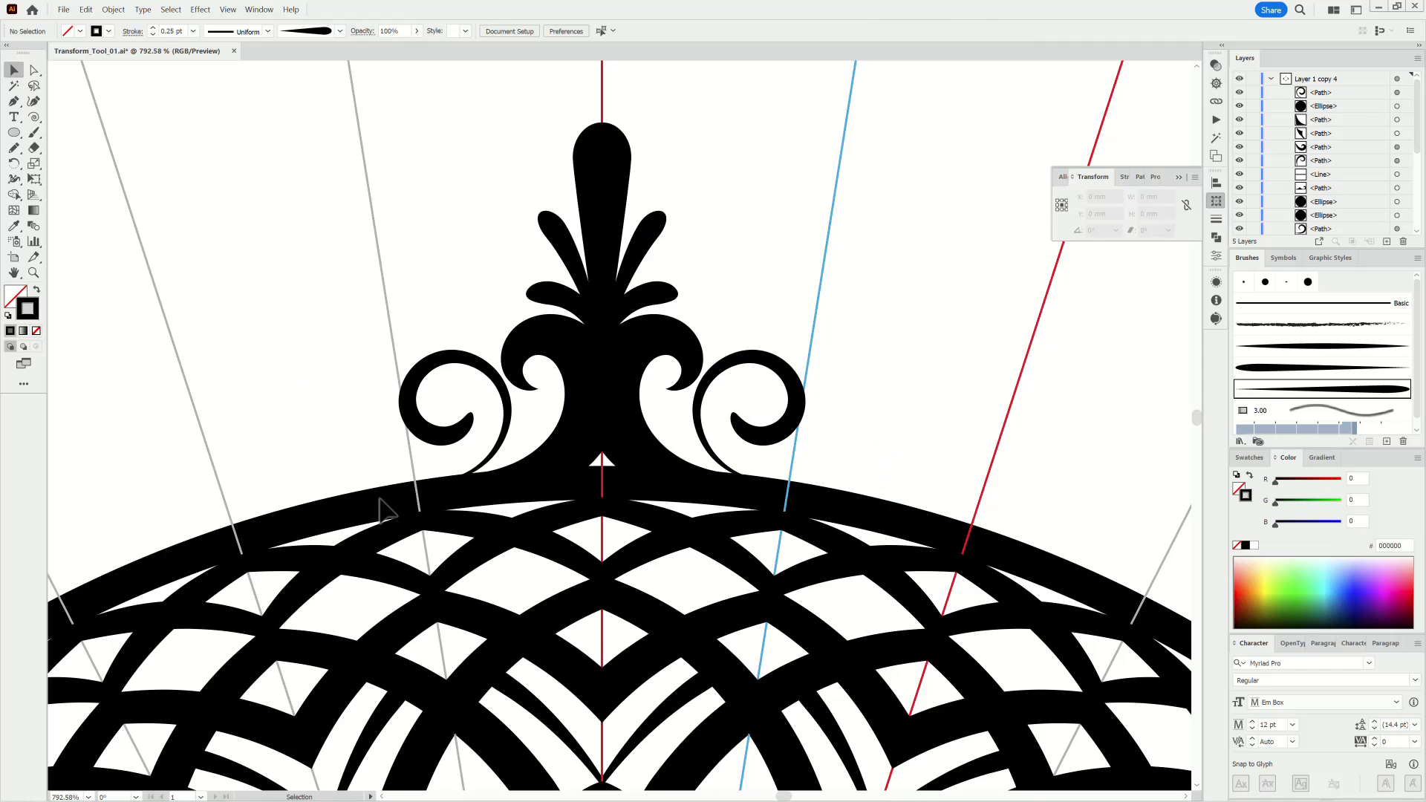
Step: Draw a closed pointed spur about 12.7 × 4.2 mm with the Pen on the outer circle beyond the spiral, filled black without a stroke
{"action": "scroll", "coordinate": [925, 582], "scroll_direction": "down", "scroll_amount": 10}
{"action": "left_click_drag", "start_coordinate": [922, 581], "coordinate": [778, 424]}
{"action": "scroll", "coordinate": [776, 422], "scroll_direction": "up", "scroll_amount": 9}
{"action": "left_click", "coordinate": [11, 101]}
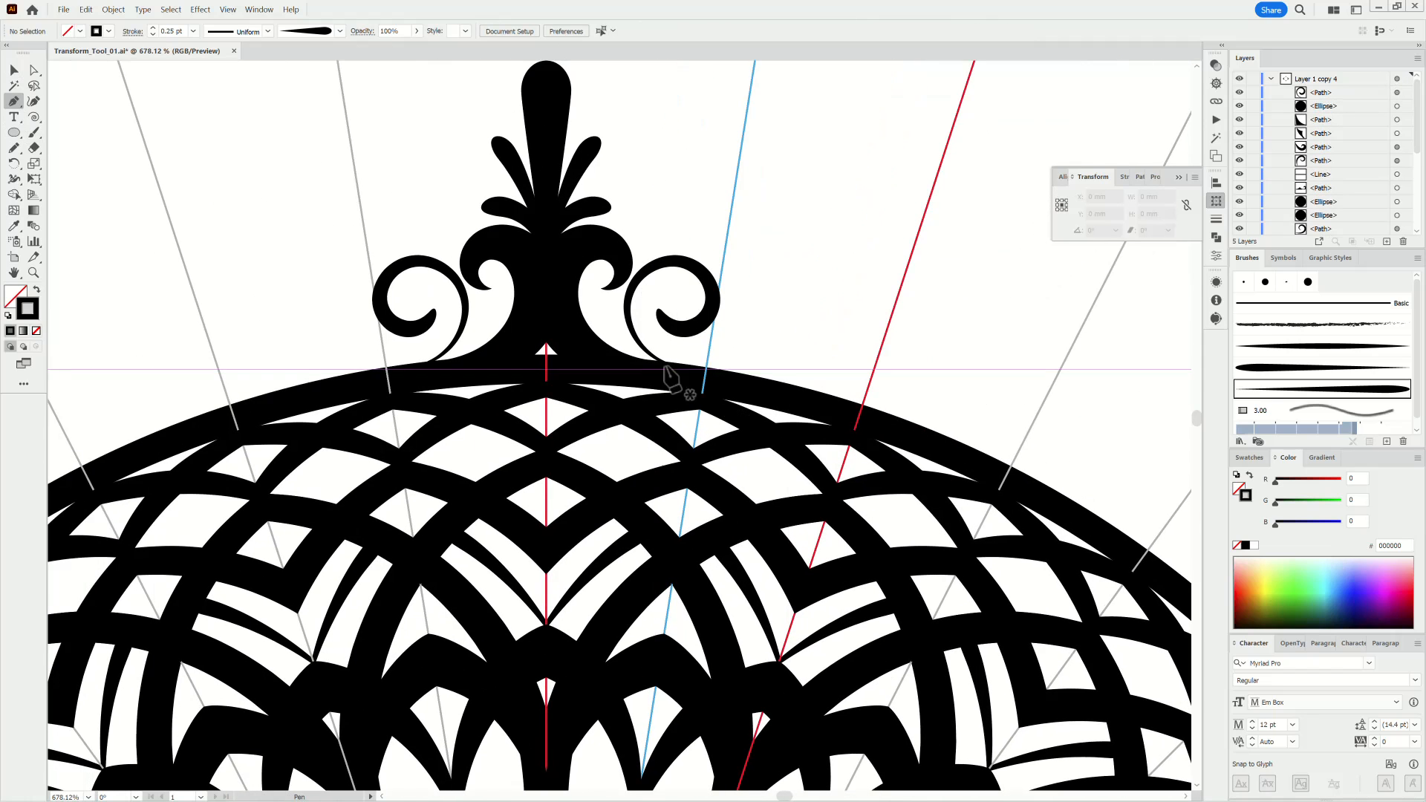
{"action": "left_click", "coordinate": [666, 366]}
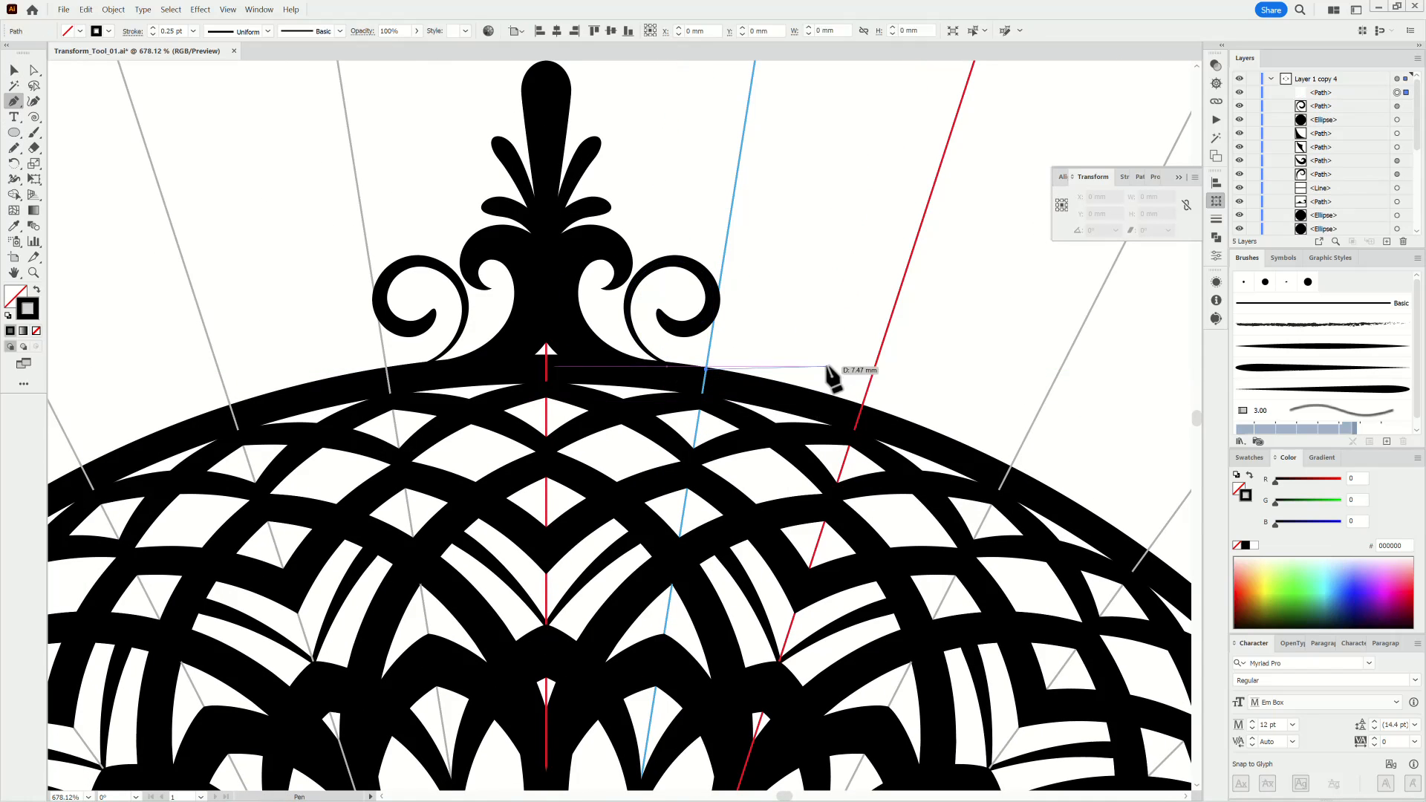
{"action": "mouse_move", "coordinate": [828, 368]}
{"action": "left_mouse_down"}
{"action": "mouse_move", "coordinate": [866, 358]}
{"action": "mouse_move", "coordinate": [842, 389]}
{"action": "left_mouse_up"}
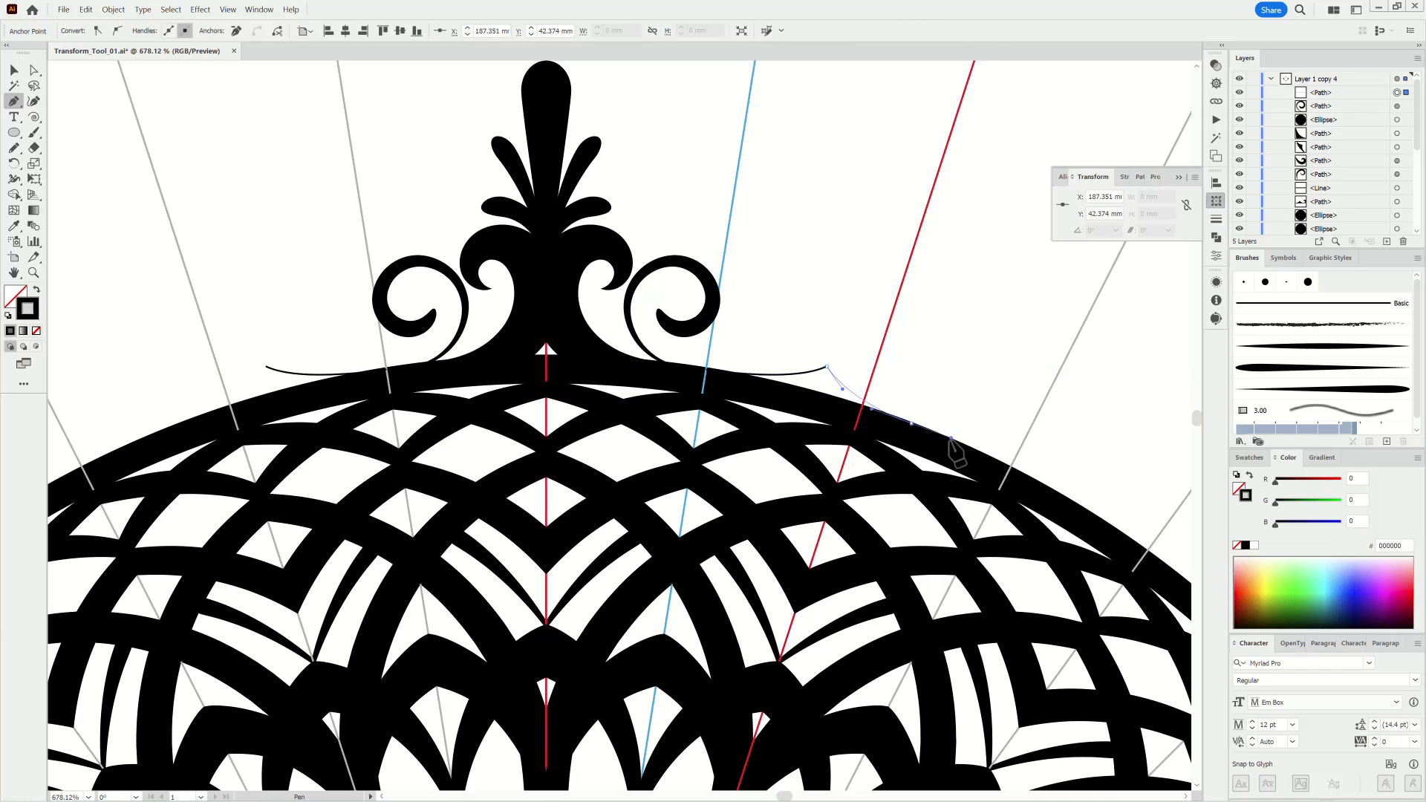
{"action": "key", "text": "shift+x"}
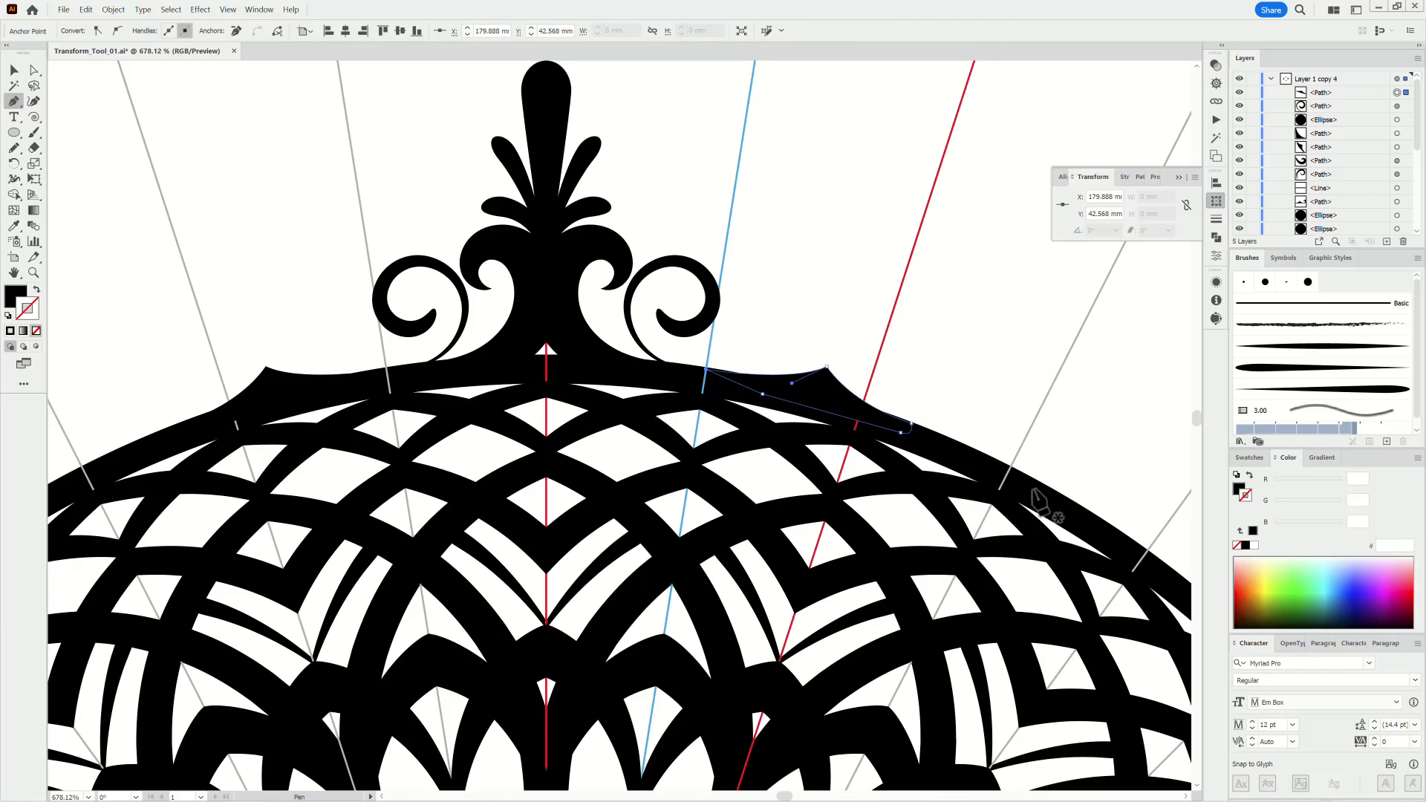
Step: Rotate the new spur about 2.7° clockwise and reposition it so its ends blend into the outer circle
{"action": "scroll", "coordinate": [1034, 493], "scroll_direction": "down", "scroll_amount": 10}
{"action": "mouse_move", "coordinate": [1034, 493]}
{"action": "left_mouse_down"}
{"action": "mouse_move", "coordinate": [801, 278]}
{"action": "mouse_move", "coordinate": [953, 356]}
{"action": "left_mouse_up"}
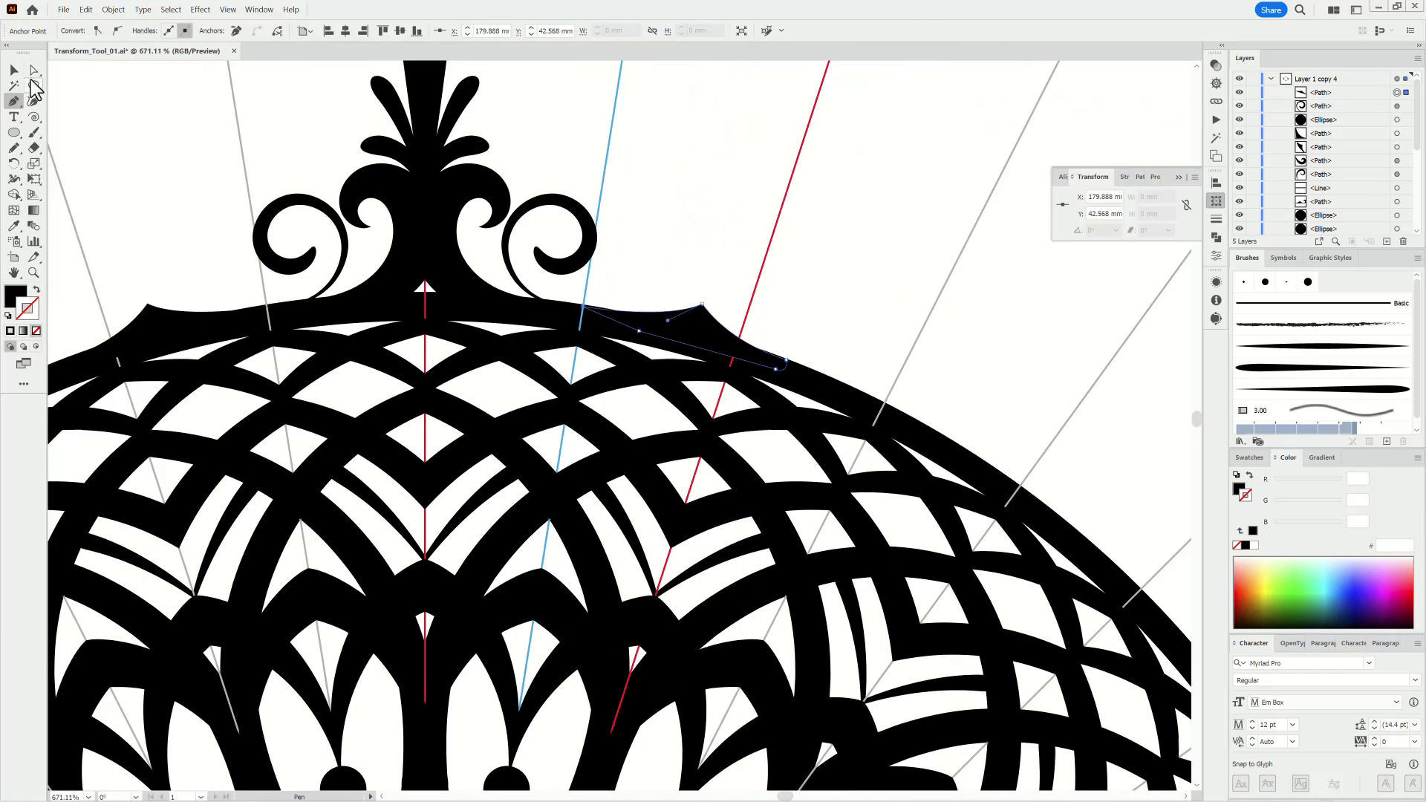
{"action": "left_click", "coordinate": [14, 70]}
{"action": "left_click_drag", "start_coordinate": [683, 291], "coordinate": [846, 410]}
{"action": "left_click_drag", "start_coordinate": [728, 390], "coordinate": [894, 422]}
{"action": "left_click_drag", "start_coordinate": [614, 403], "coordinate": [297, 260]}
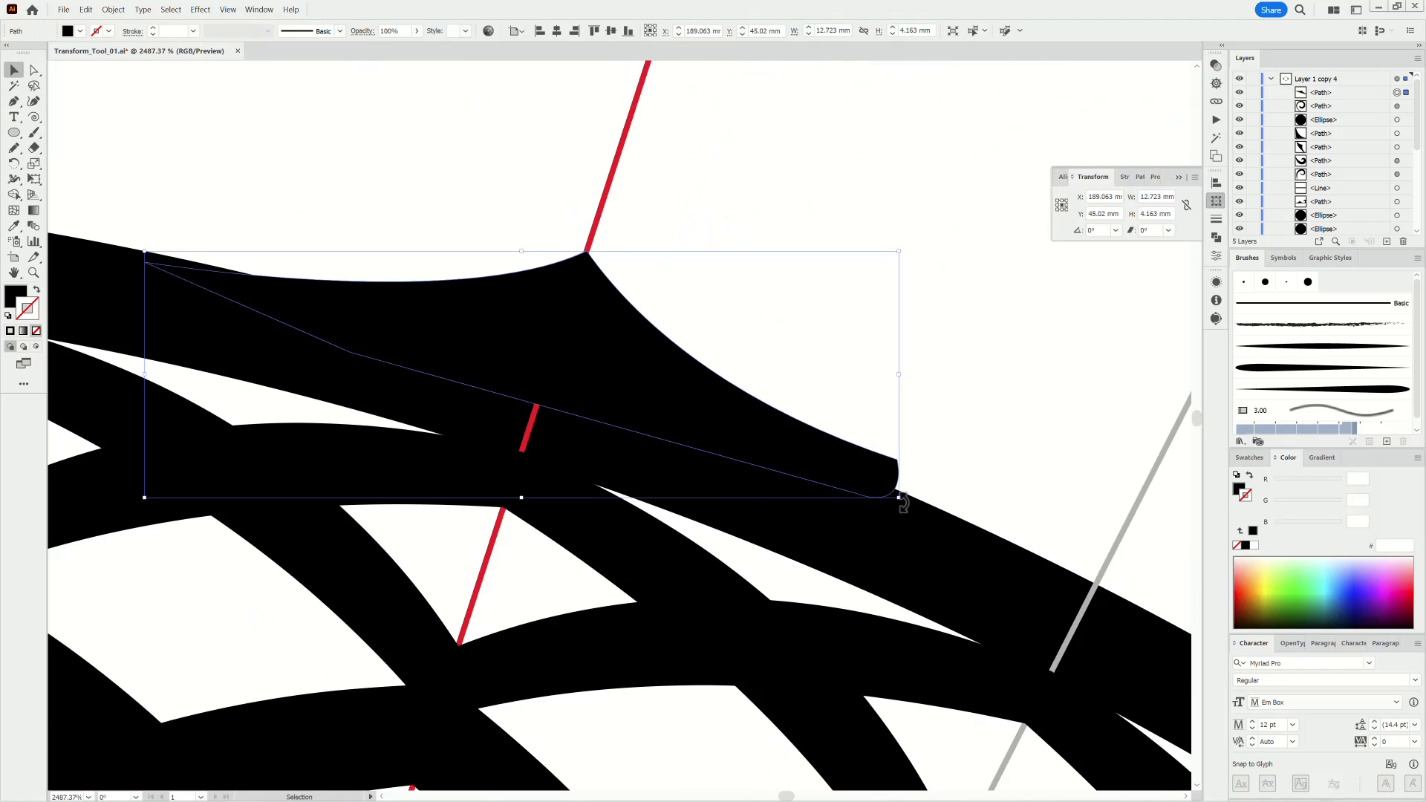
{"action": "mouse_move", "coordinate": [902, 504]}
{"action": "left_mouse_down"}
{"action": "mouse_move", "coordinate": [687, 394]}
{"action": "mouse_move", "coordinate": [889, 528]}
{"action": "left_mouse_up"}
{"action": "left_click_drag", "start_coordinate": [607, 313], "coordinate": [603, 315]}
{"action": "left_click_drag", "start_coordinate": [565, 256], "coordinate": [475, 564]}
{"action": "left_click_drag", "start_coordinate": [750, 674], "coordinate": [686, 474]}
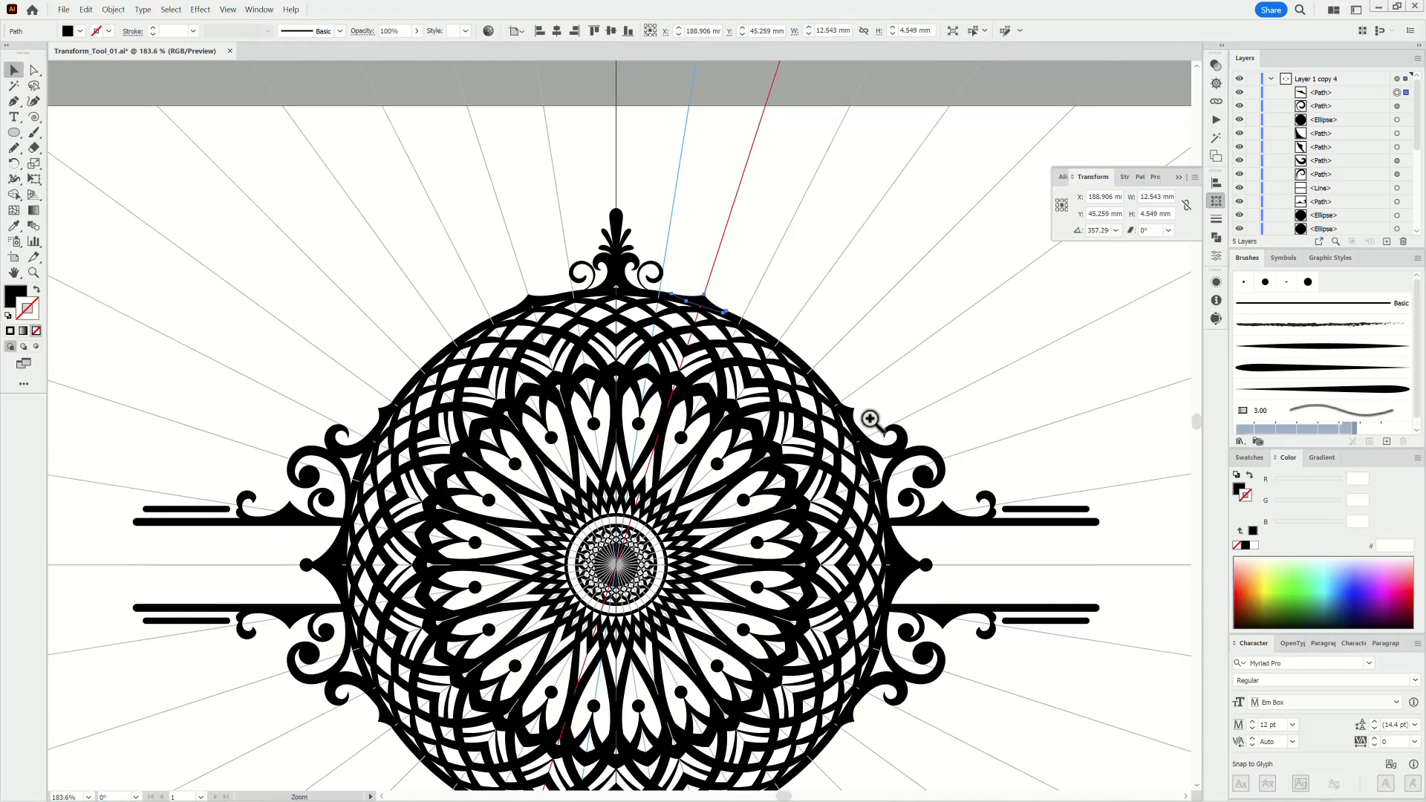
Step: Rotate the spur above the side hook about 1° clockwise so it follows the outer circle, and deselect it
{"action": "left_click_drag", "start_coordinate": [870, 418], "coordinate": [1055, 438]}
{"action": "left_click_drag", "start_coordinate": [803, 351], "coordinate": [733, 265]}
{"action": "left_click_drag", "start_coordinate": [906, 516], "coordinate": [616, 520]}
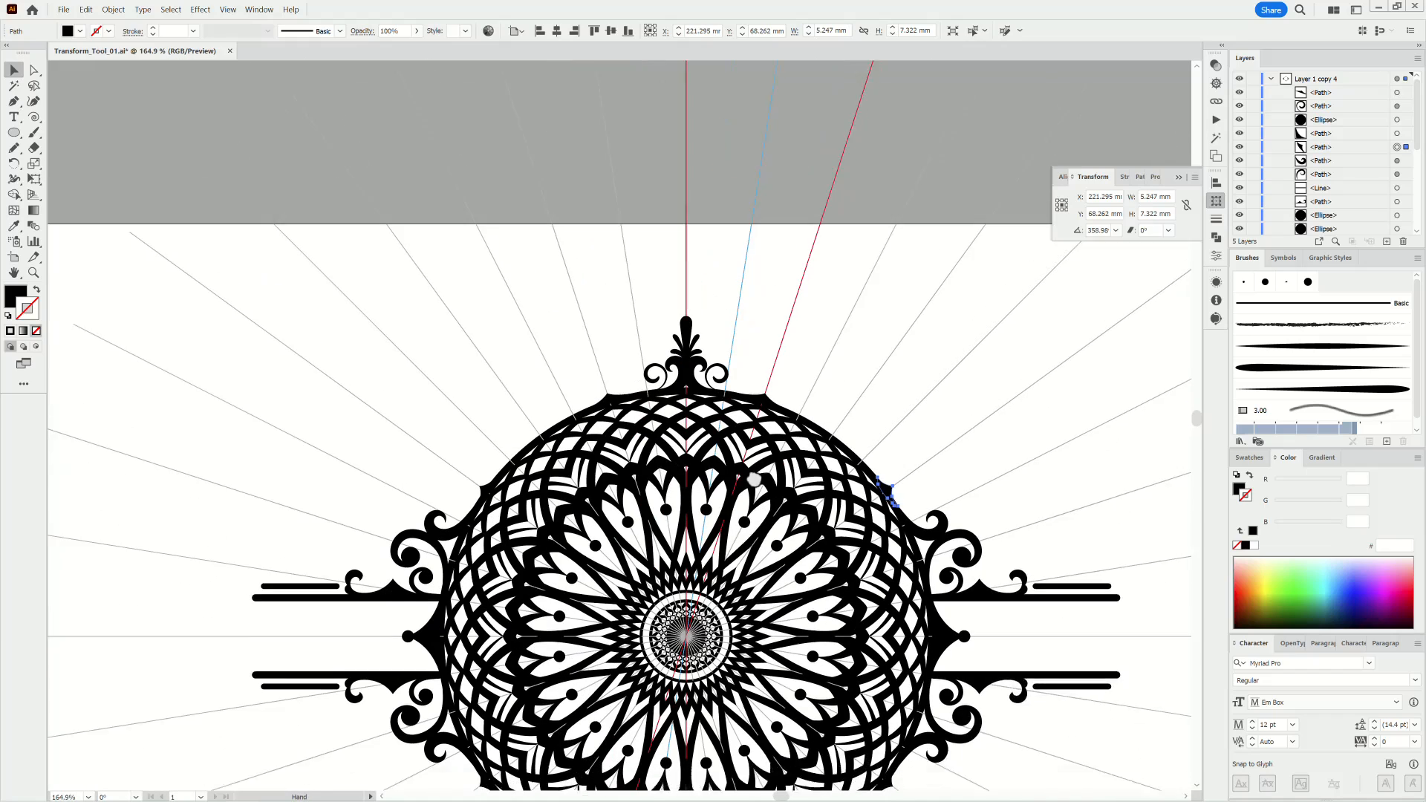
{"action": "left_click_drag", "start_coordinate": [857, 551], "coordinate": [851, 430]}
{"action": "left_click", "coordinate": [921, 253]}
Step: Copy the short 4 pt line to the inner side of the long horizontal line and lengthen the copy to about 47 mm
{"action": "left_click_drag", "start_coordinate": [833, 574], "coordinate": [796, 573]}
{"action": "left_click_drag", "start_coordinate": [850, 622], "coordinate": [793, 517]}
{"action": "left_click_drag", "start_coordinate": [965, 447], "coordinate": [1082, 474]}
{"action": "left_click_drag", "start_coordinate": [1077, 464], "coordinate": [942, 448]}
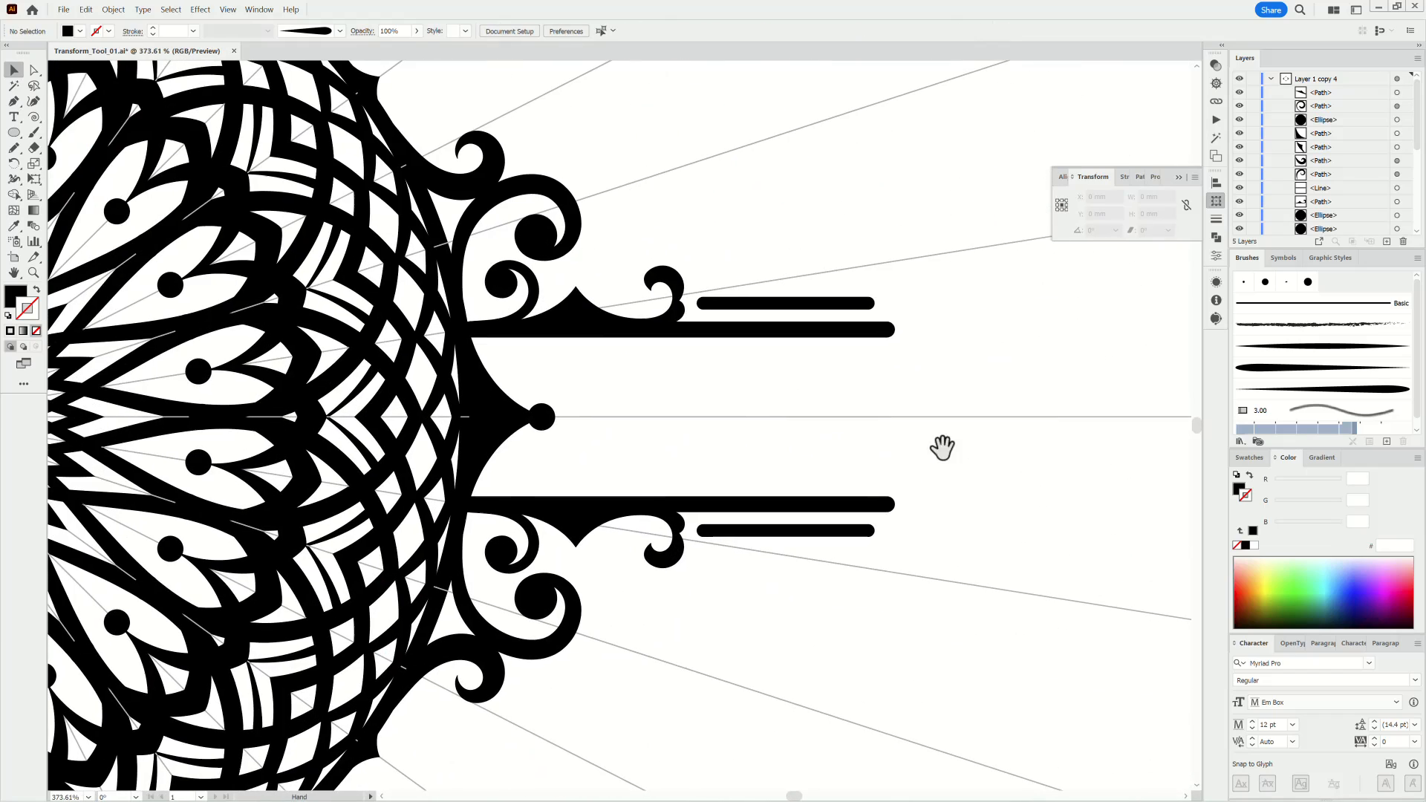
{"action": "left_click", "coordinate": [791, 305]}
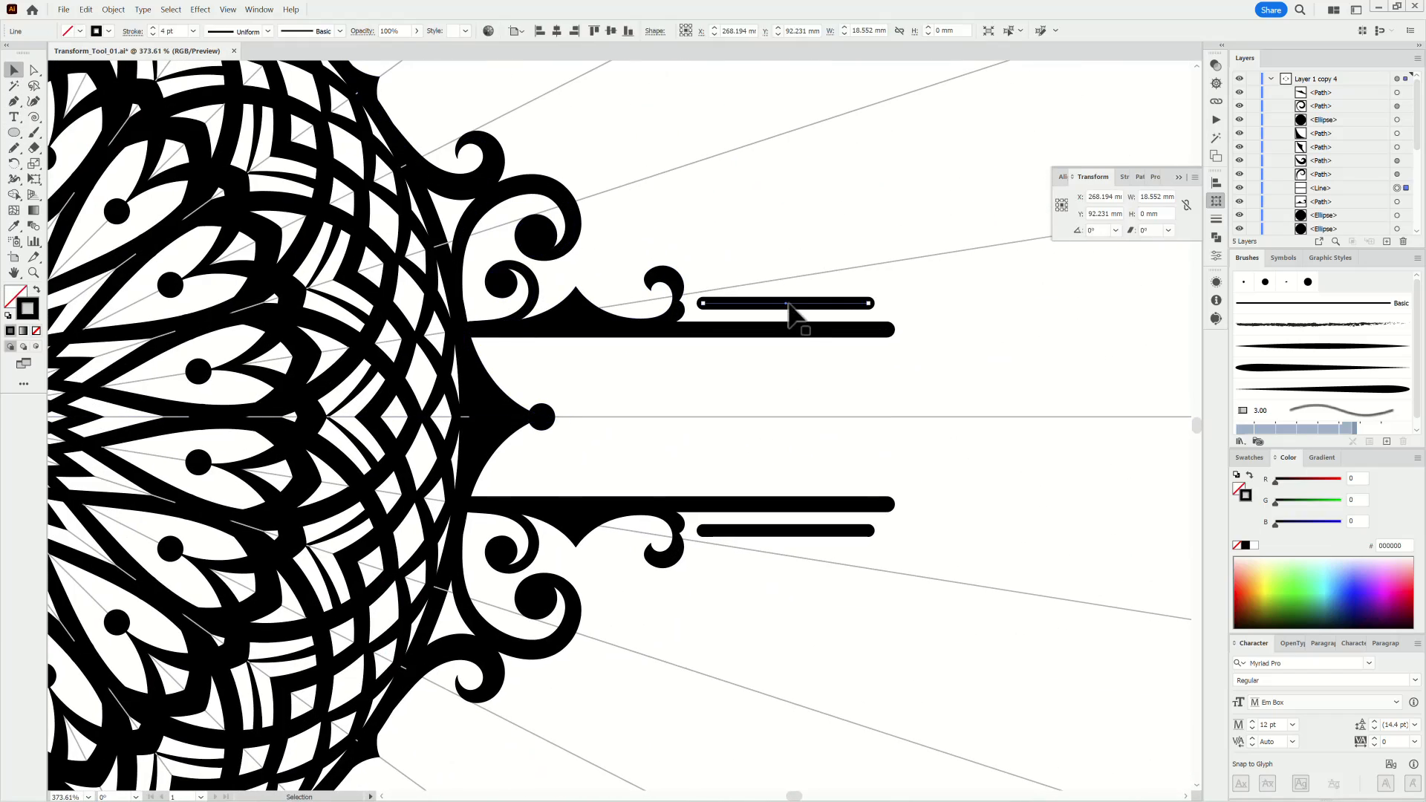
{"action": "left_click_drag", "start_coordinate": [806, 312], "coordinate": [912, 369], "text": "alt"}
{"action": "key", "text": "a"}
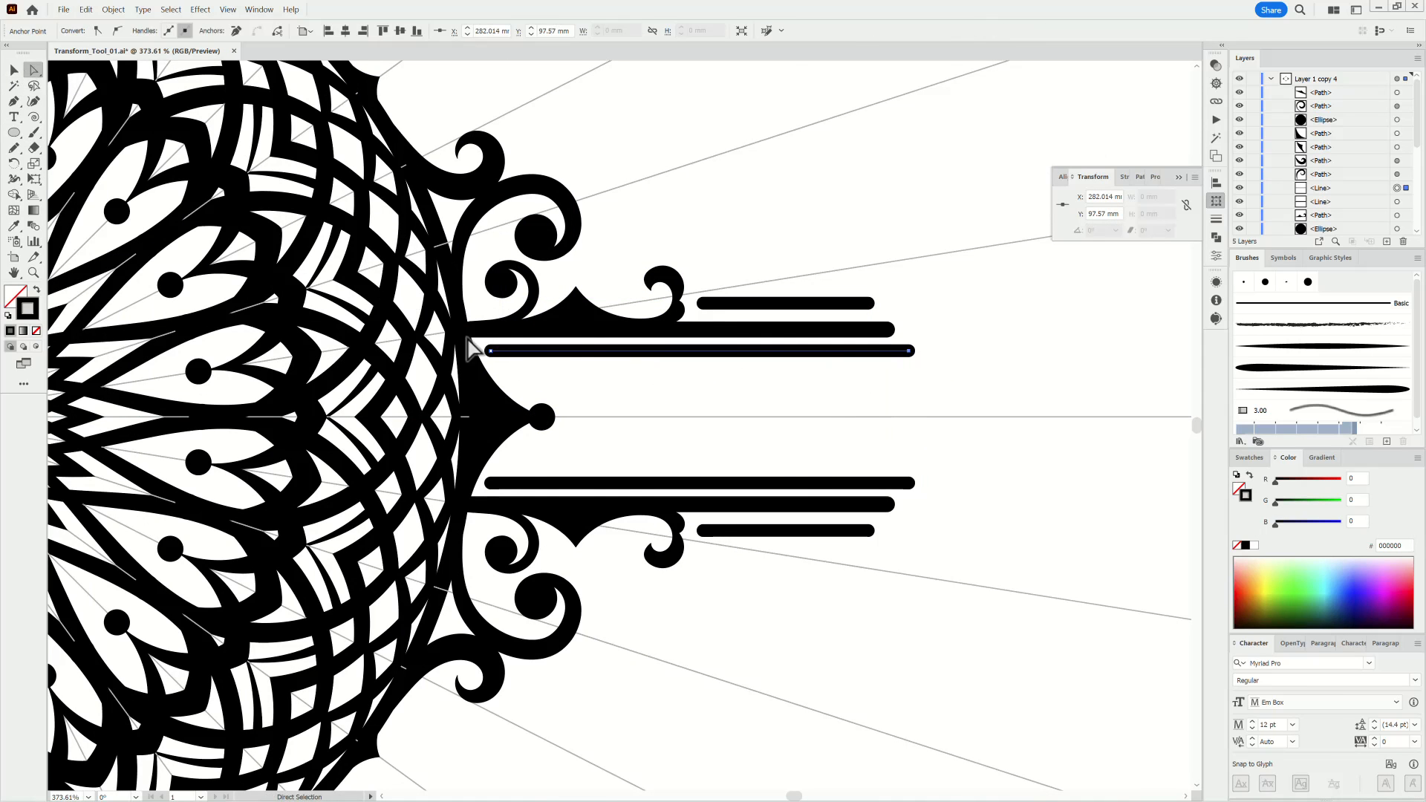
{"action": "scroll", "coordinate": [867, 548], "scroll_direction": "down", "scroll_amount": 10}
{"action": "scroll", "coordinate": [858, 546], "scroll_direction": "up", "scroll_amount": 1}
{"action": "left_click", "coordinate": [858, 545]}
Step: Collapse Layer 1 copy 4, hide the template layers Layer 1 and Layer 1 copy 2, and save the document
{"action": "scroll", "coordinate": [854, 544], "scroll_direction": "up", "scroll_amount": 3}
{"action": "left_click_drag", "start_coordinate": [853, 544], "coordinate": [985, 486]}
{"action": "left_click", "coordinate": [1271, 79]}
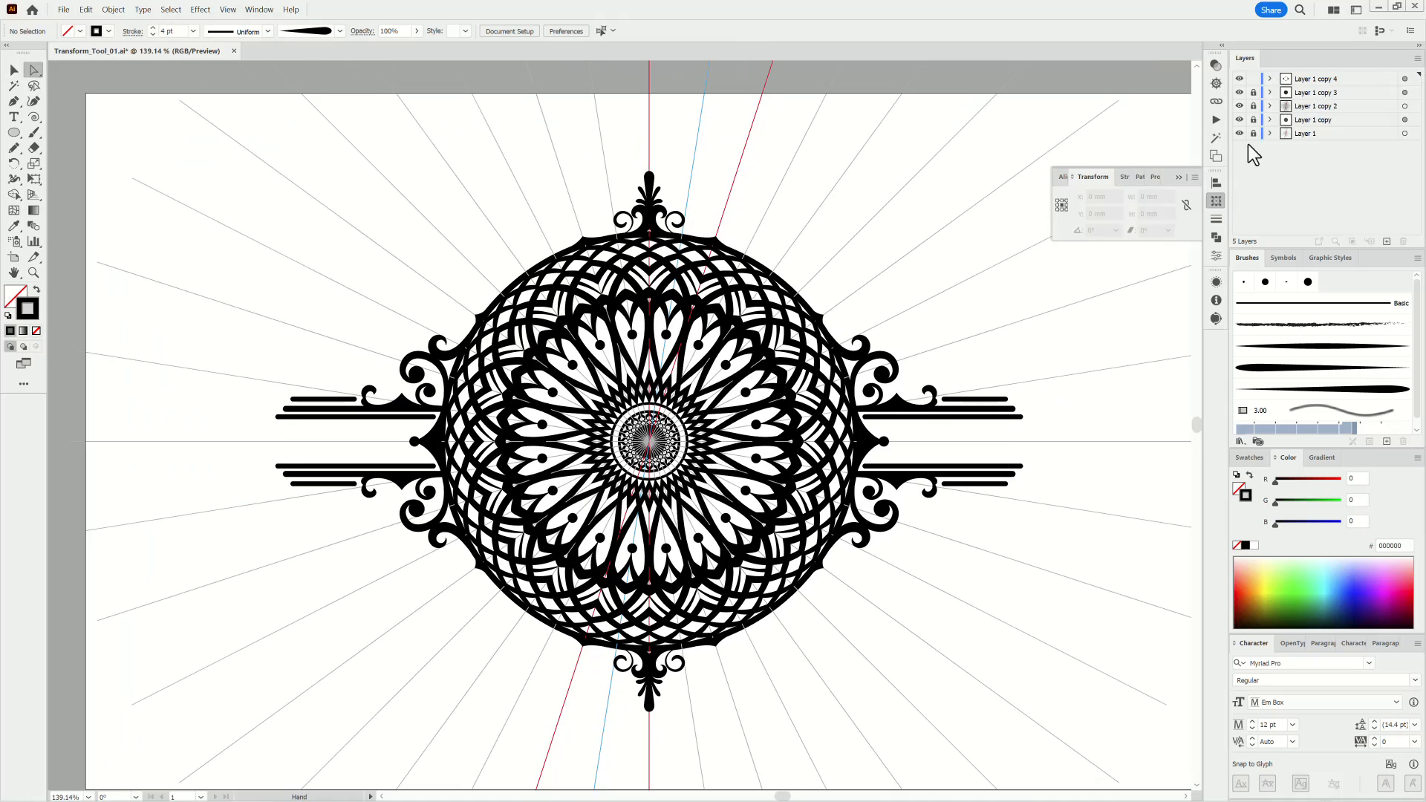
{"action": "left_click_drag", "start_coordinate": [1238, 133], "coordinate": [1239, 106]}
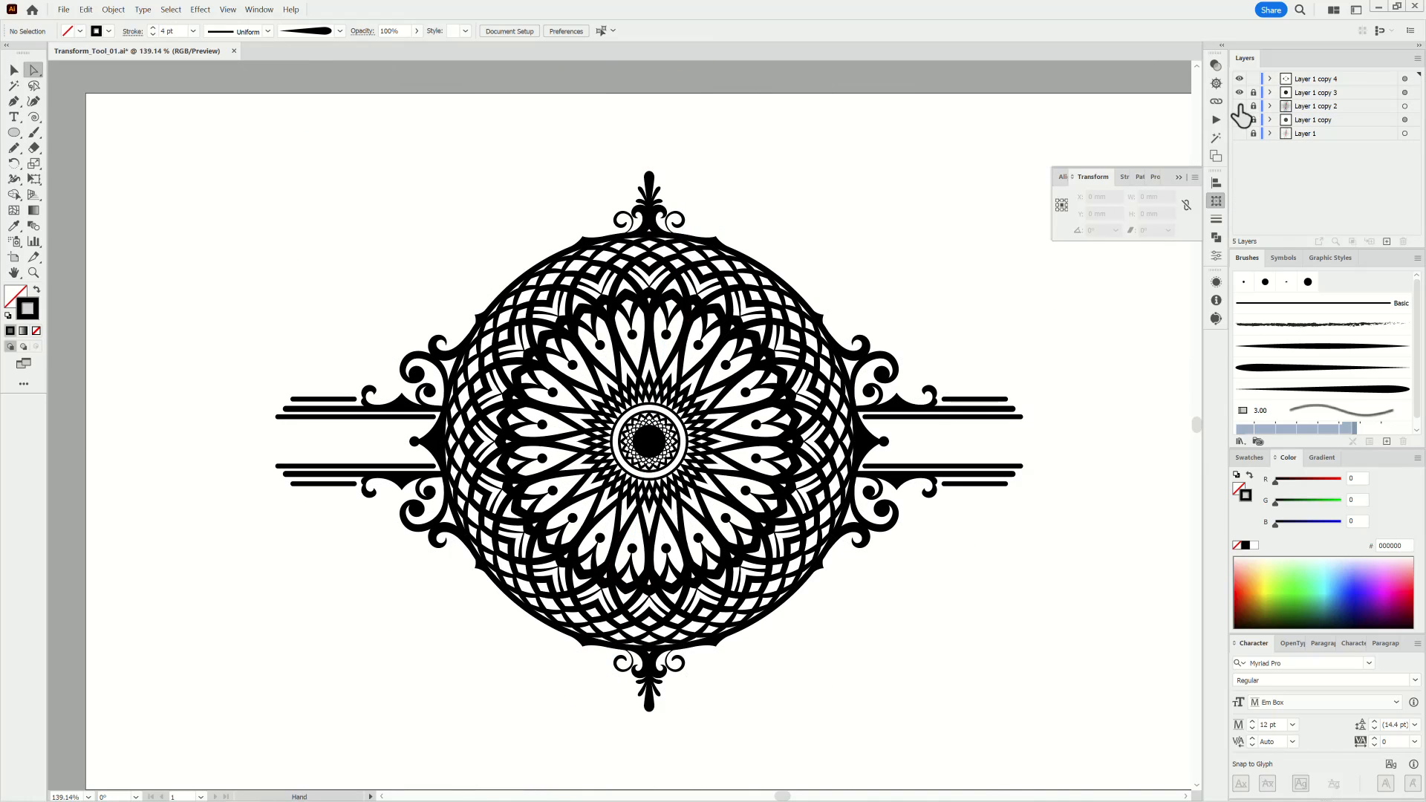
{"action": "left_click", "coordinate": [1180, 178]}
{"action": "key", "text": "ctrl+0"}
{"action": "left_click", "coordinate": [62, 12]}
{"action": "left_click", "coordinate": [77, 108]}
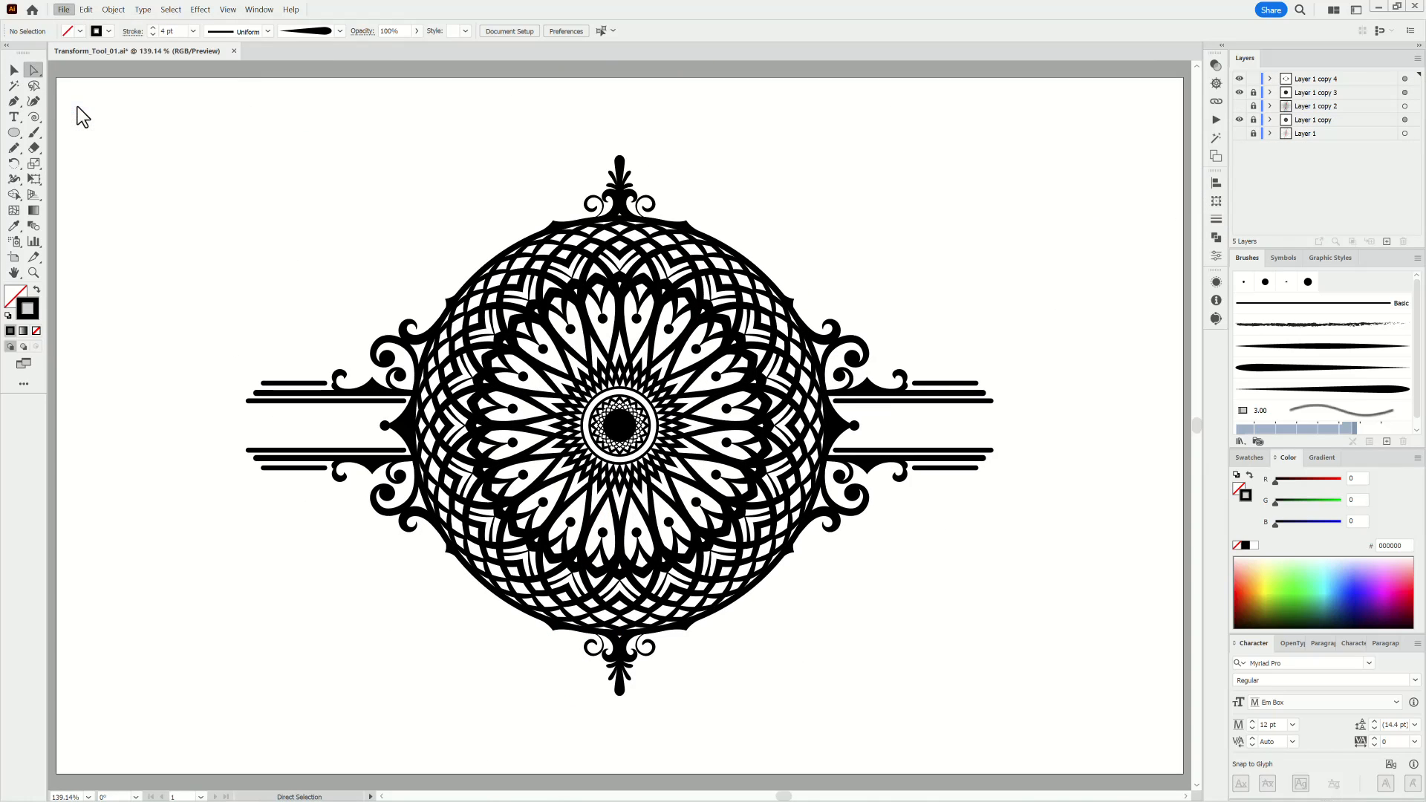
{"action": "left_click_drag", "start_coordinate": [926, 399], "coordinate": [1013, 445]}
{"action": "left_click_drag", "start_coordinate": [1012, 445], "coordinate": [845, 390]}
{"action": "left_click", "coordinate": [15, 70]}
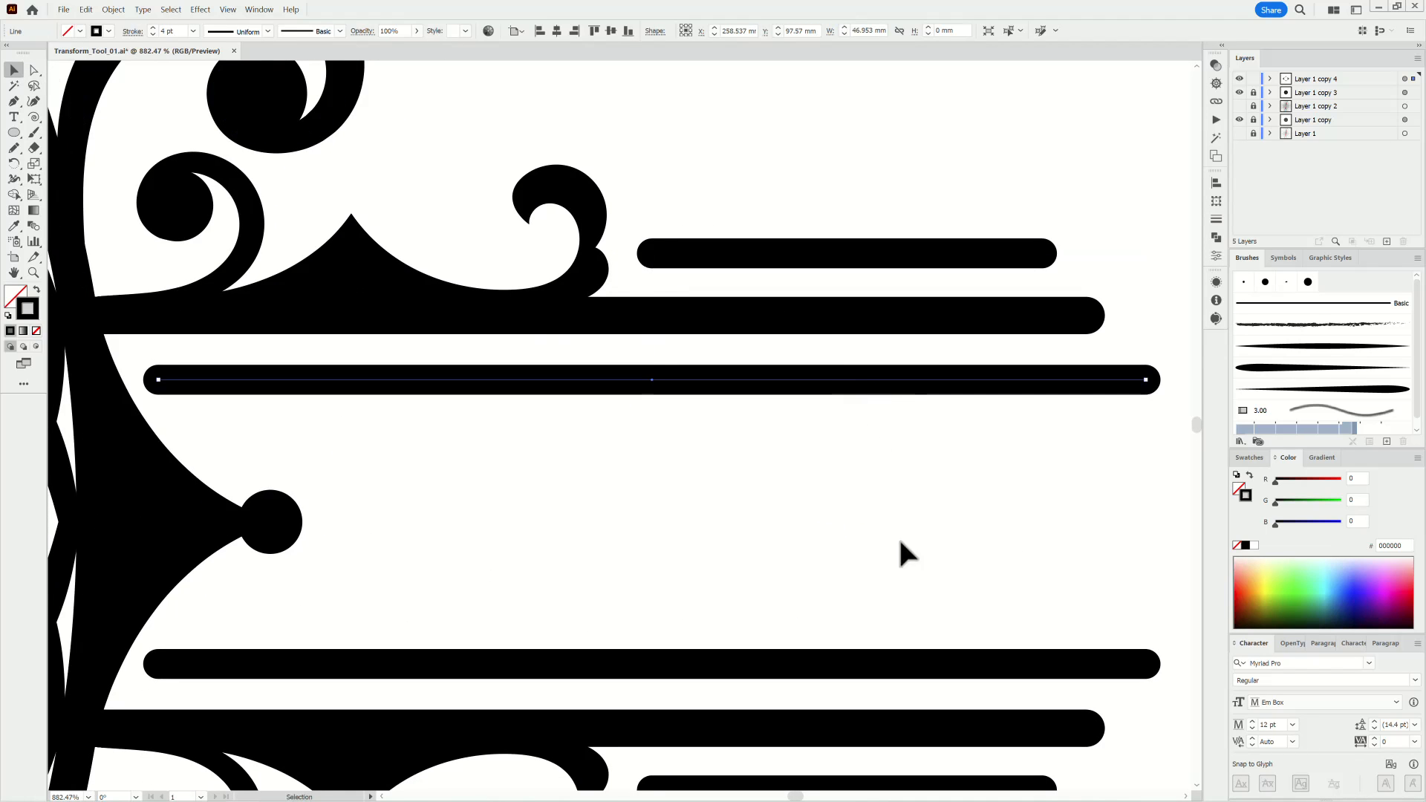
{"action": "key", "text": "ctrl+0"}
Step: Hide Layer 1 copy 4 and Layer 1 copy 3, and outline the strokes of all artwork on Layer 1 copy
{"action": "left_click_drag", "start_coordinate": [1238, 78], "coordinate": [1239, 92]}
{"action": "left_click", "coordinate": [1370, 120]}
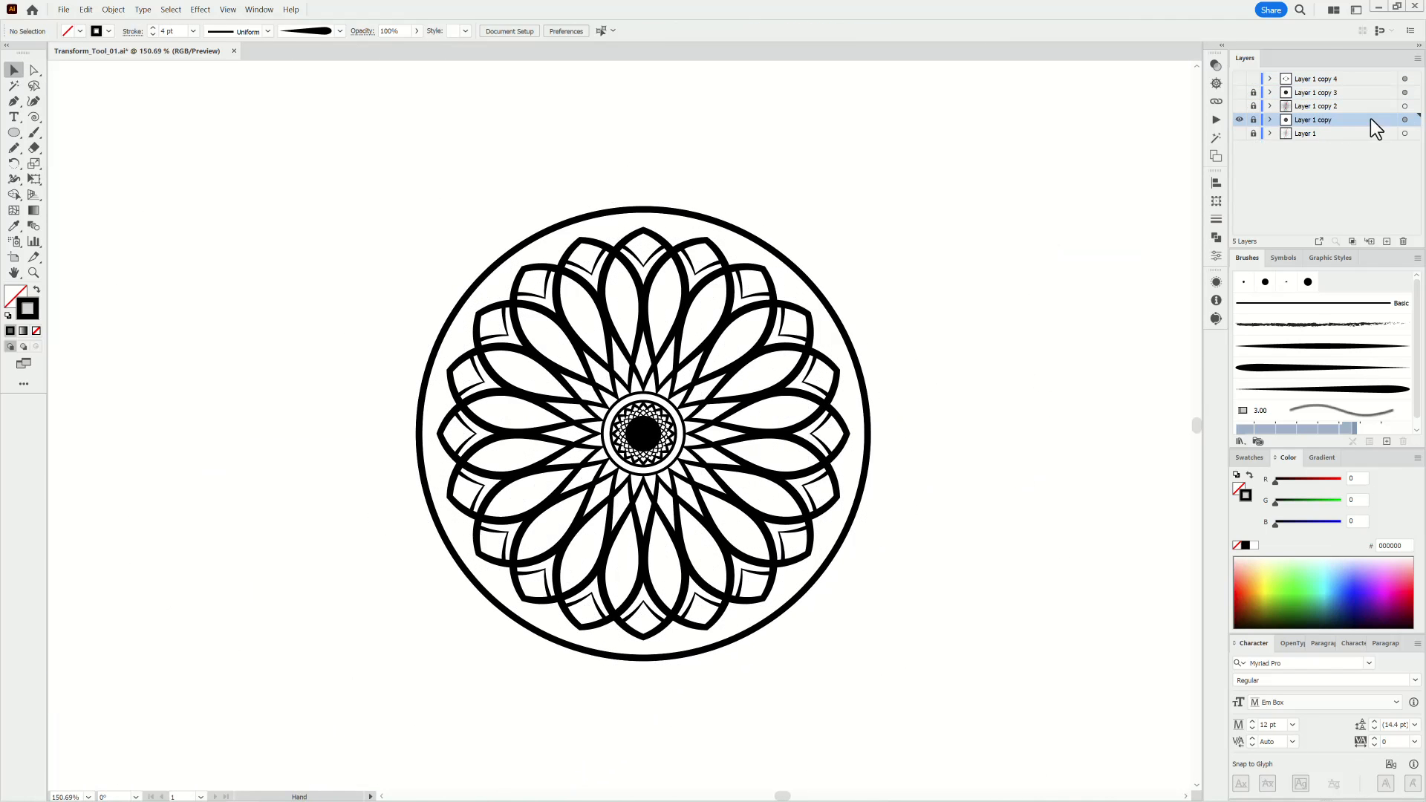
{"action": "left_click", "coordinate": [1404, 120]}
{"action": "left_click", "coordinate": [112, 9]}
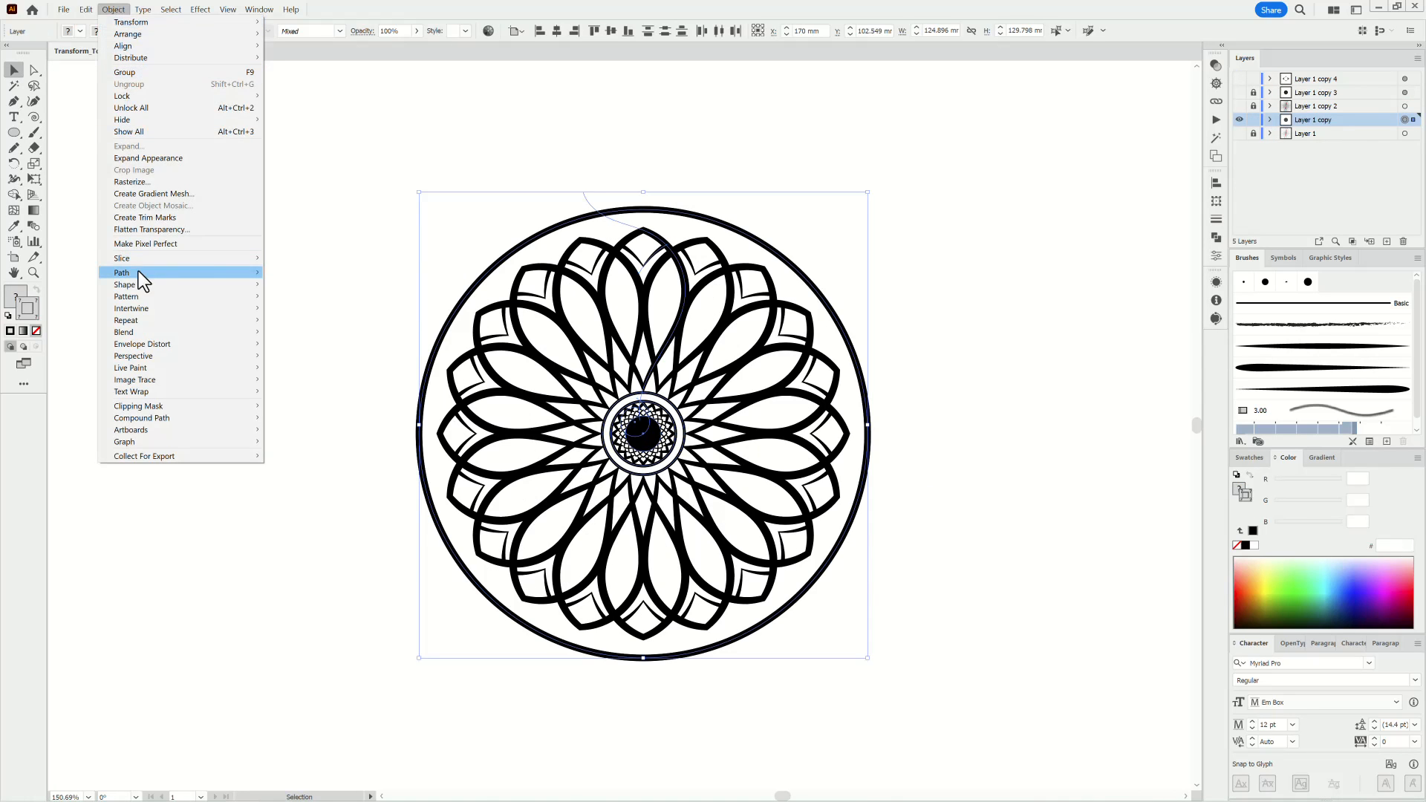
{"action": "mouse_move", "coordinate": [138, 276]}
{"action": "left_click", "coordinate": [313, 309]}
{"action": "left_click", "coordinate": [34, 71]}
{"action": "left_click_drag", "start_coordinate": [682, 292], "coordinate": [887, 331]}
{"action": "left_click", "coordinate": [113, 9]}
{"action": "mouse_move", "coordinate": [138, 277]}
{"action": "left_click", "coordinate": [315, 345]}
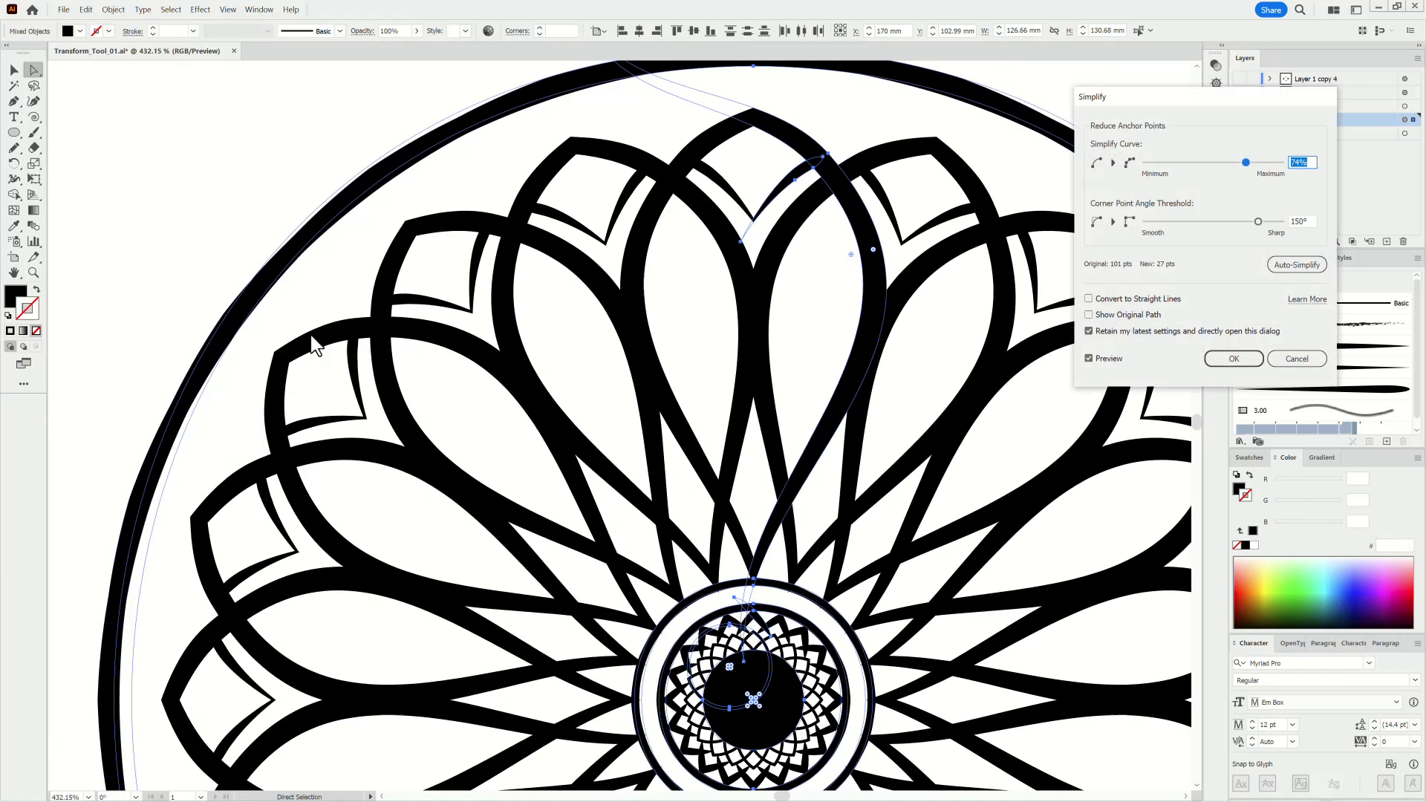
{"action": "left_click_drag", "start_coordinate": [1246, 162], "coordinate": [1278, 162]}
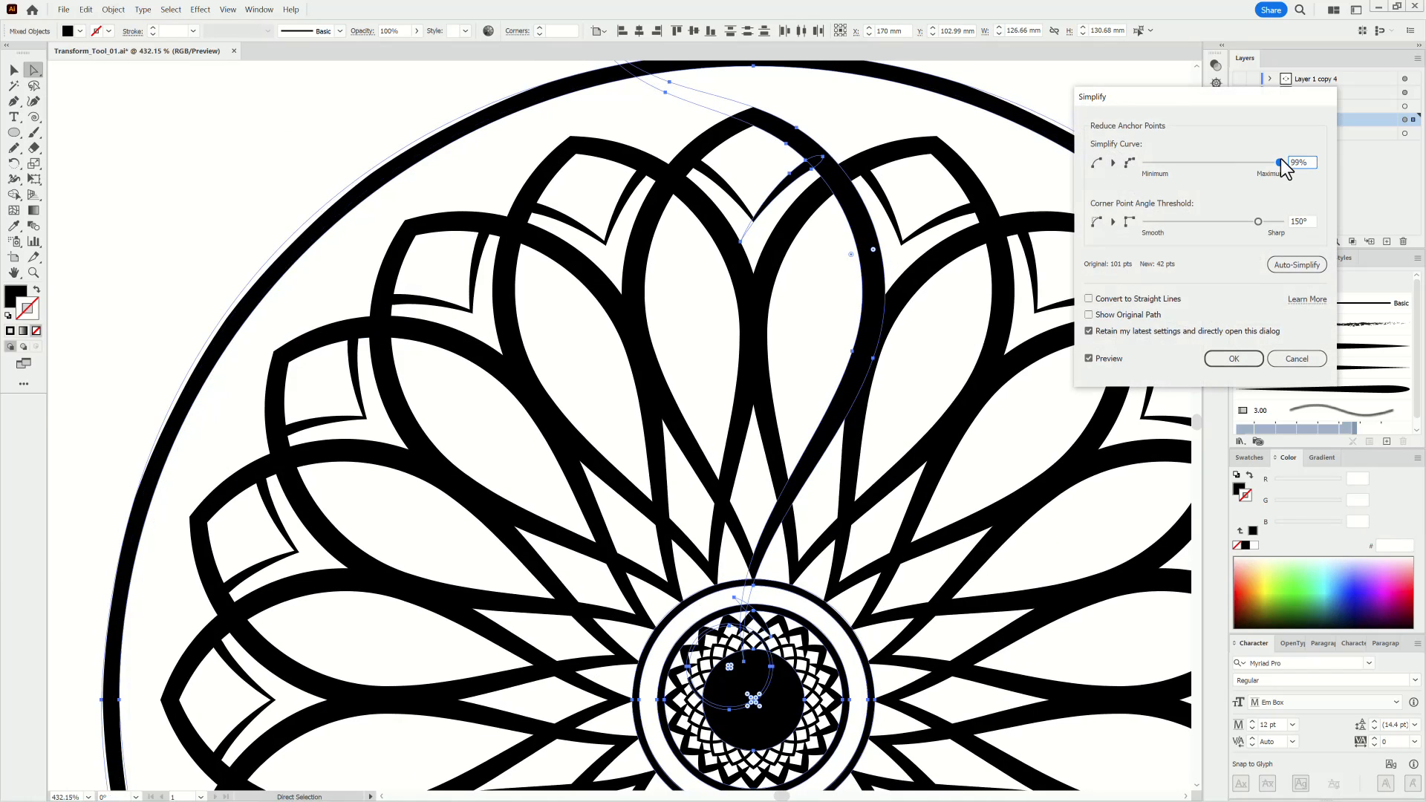
{"action": "left_click", "coordinate": [1111, 359]}
{"action": "left_click", "coordinate": [1111, 359]}
{"action": "left_click", "coordinate": [1112, 359]}
{"action": "left_click", "coordinate": [1111, 359]}
{"action": "left_click", "coordinate": [1292, 358]}
Step: Select only the three plain paths on Layer 1 copy and simplify them with a 98% curve and a 150° corner point angle threshold
{"action": "left_click", "coordinate": [1270, 119]}
{"action": "scroll", "coordinate": [1398, 156], "scroll_direction": "down", "scroll_amount": 1}
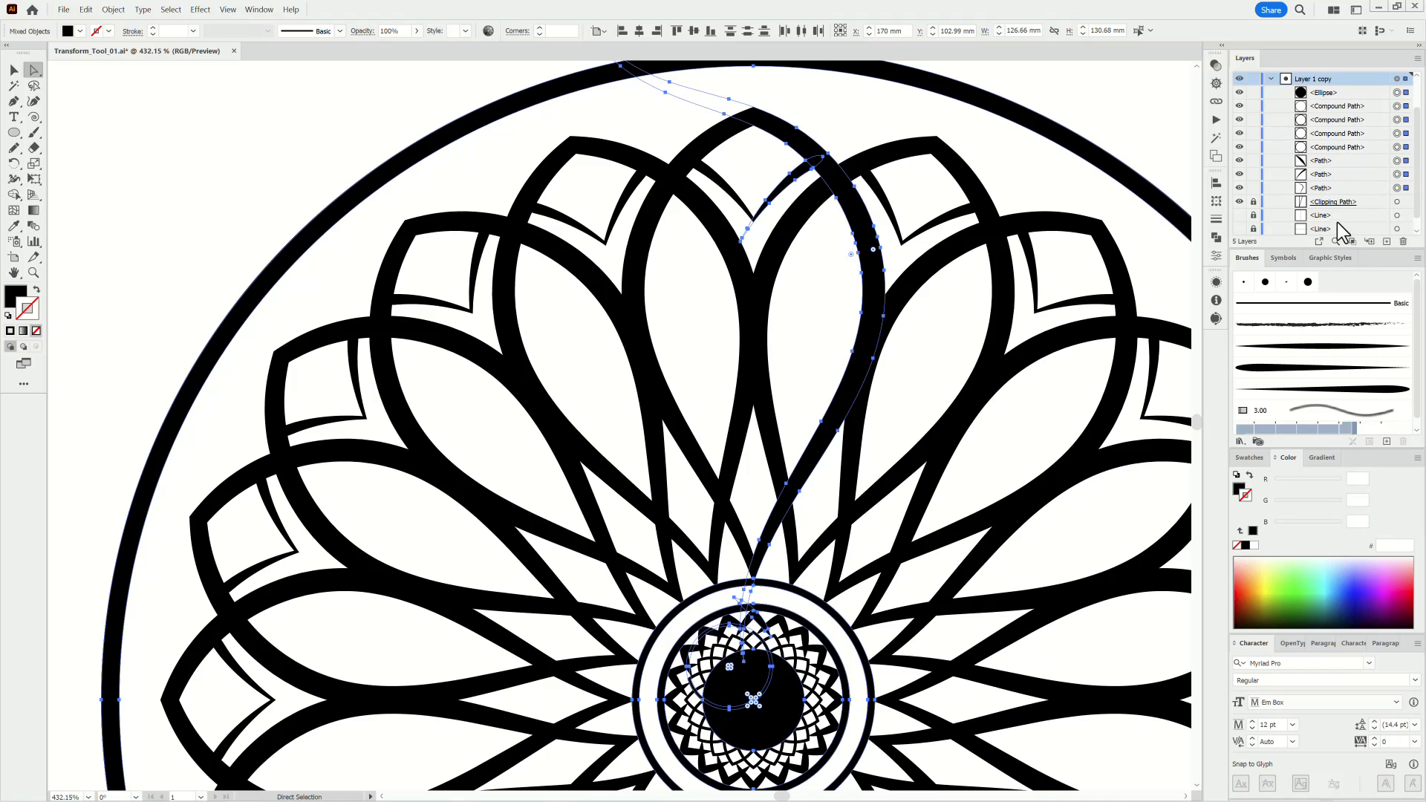
{"action": "left_click", "coordinate": [1396, 188]}
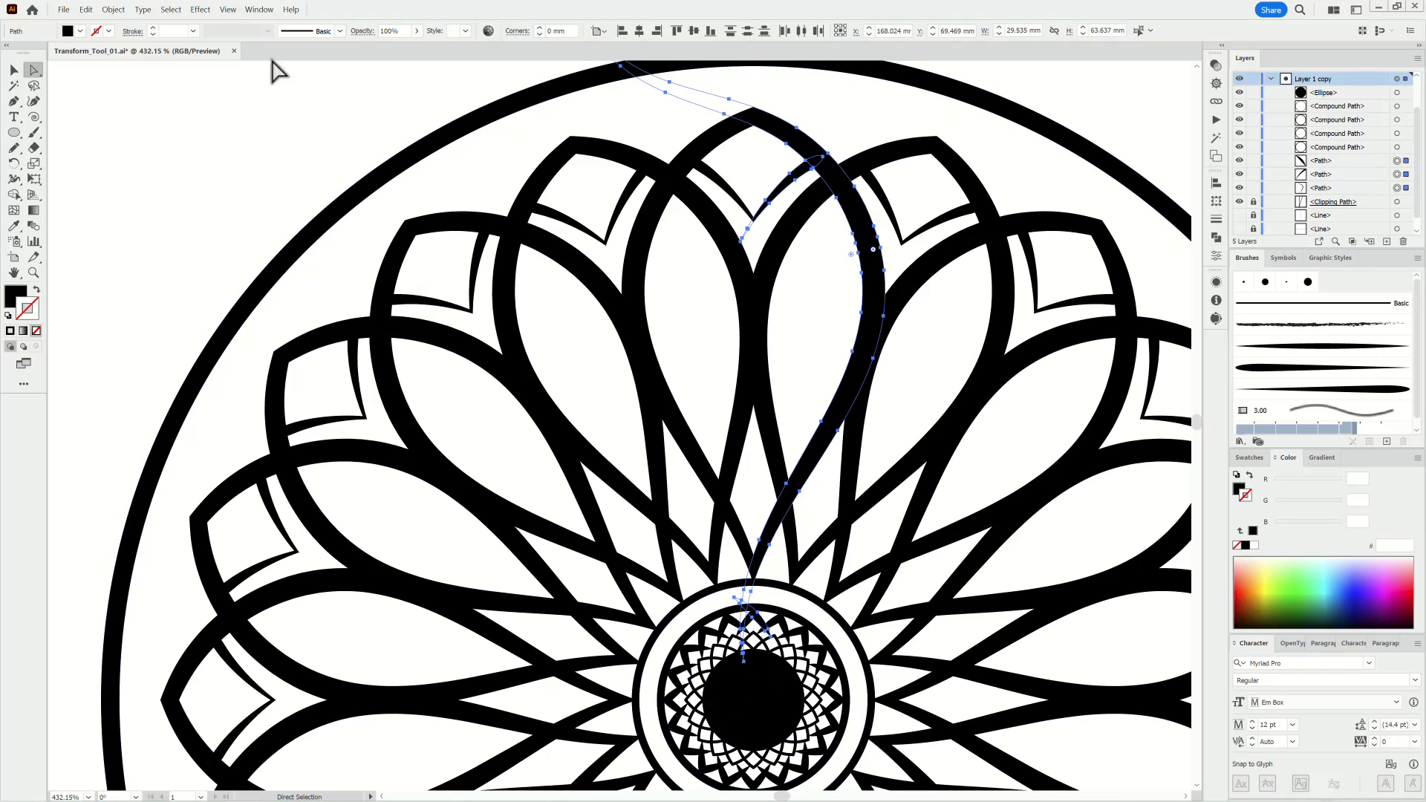
{"action": "left_click", "coordinate": [113, 9]}
{"action": "mouse_move", "coordinate": [141, 271]}
{"action": "left_click", "coordinate": [327, 351]}
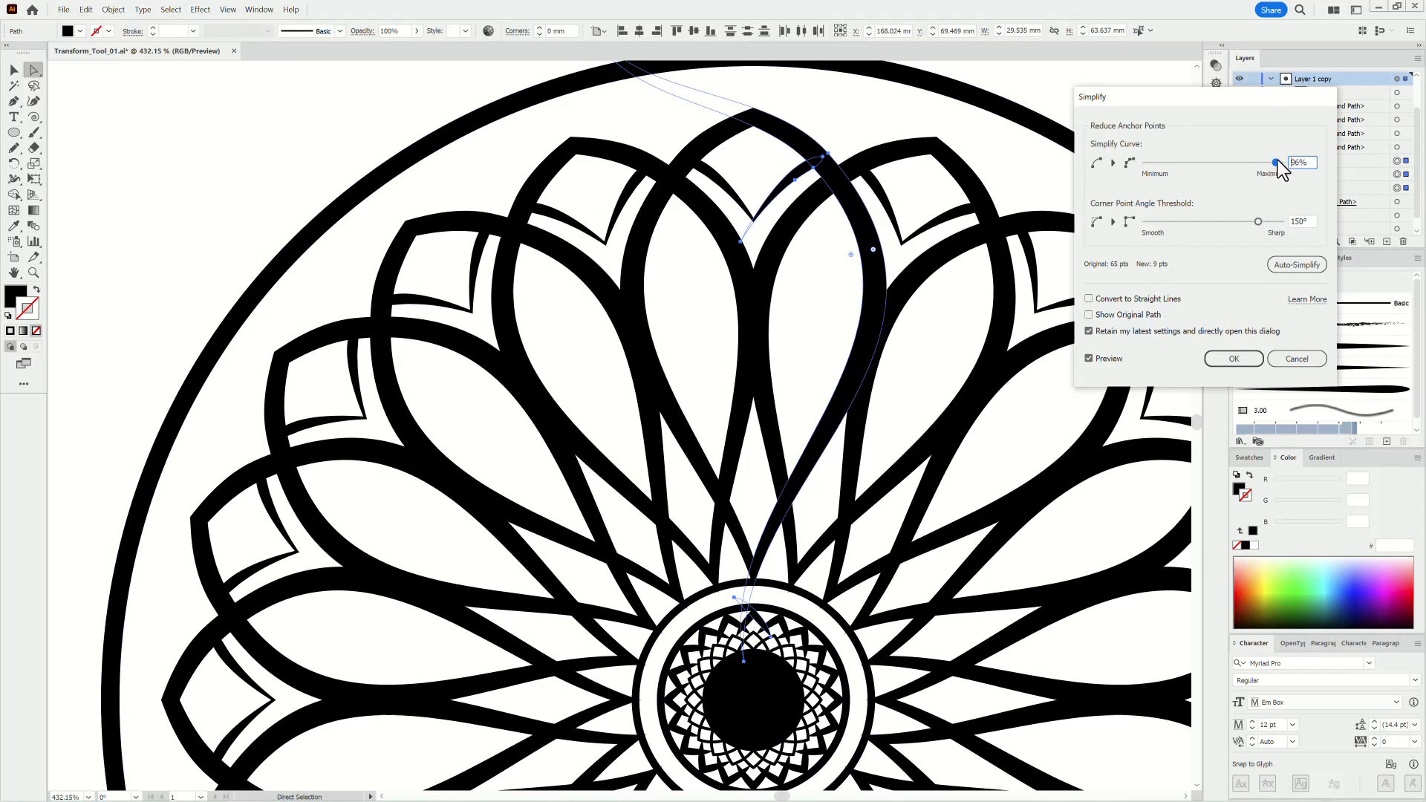
{"action": "left_click_drag", "start_coordinate": [1275, 163], "coordinate": [1277, 163]}
{"action": "left_click", "coordinate": [1107, 355]}
{"action": "left_click", "coordinate": [1106, 357]}
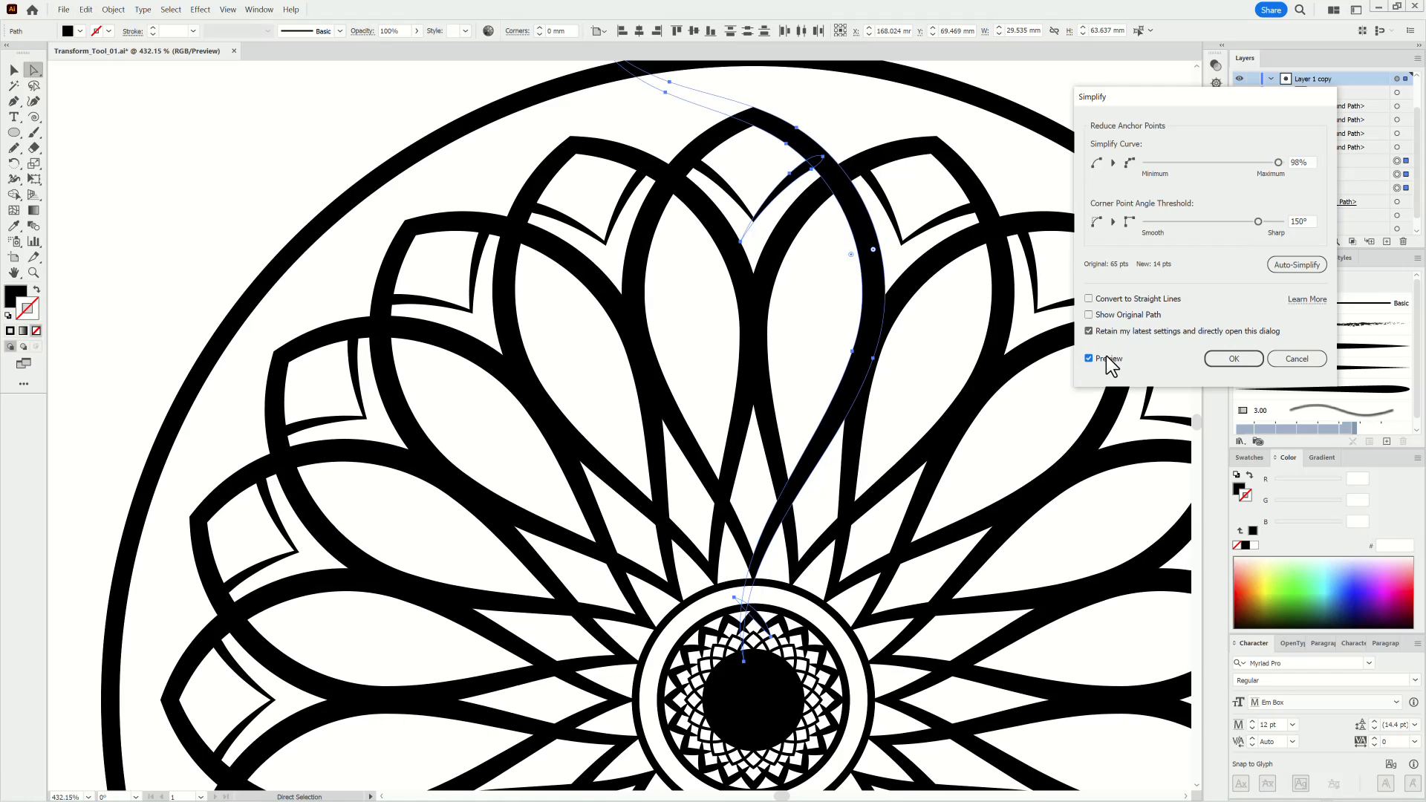
{"action": "left_click", "coordinate": [1230, 359]}
Step: Hide Layer 1 copy, show Layer 1 copy 3, and outline the strokes of all its artwork
{"action": "scroll", "coordinate": [1330, 163], "scroll_direction": "up", "scroll_amount": 2}
{"action": "left_click", "coordinate": [1270, 119]}
{"action": "left_click_drag", "start_coordinate": [1239, 119], "coordinate": [1239, 92]}
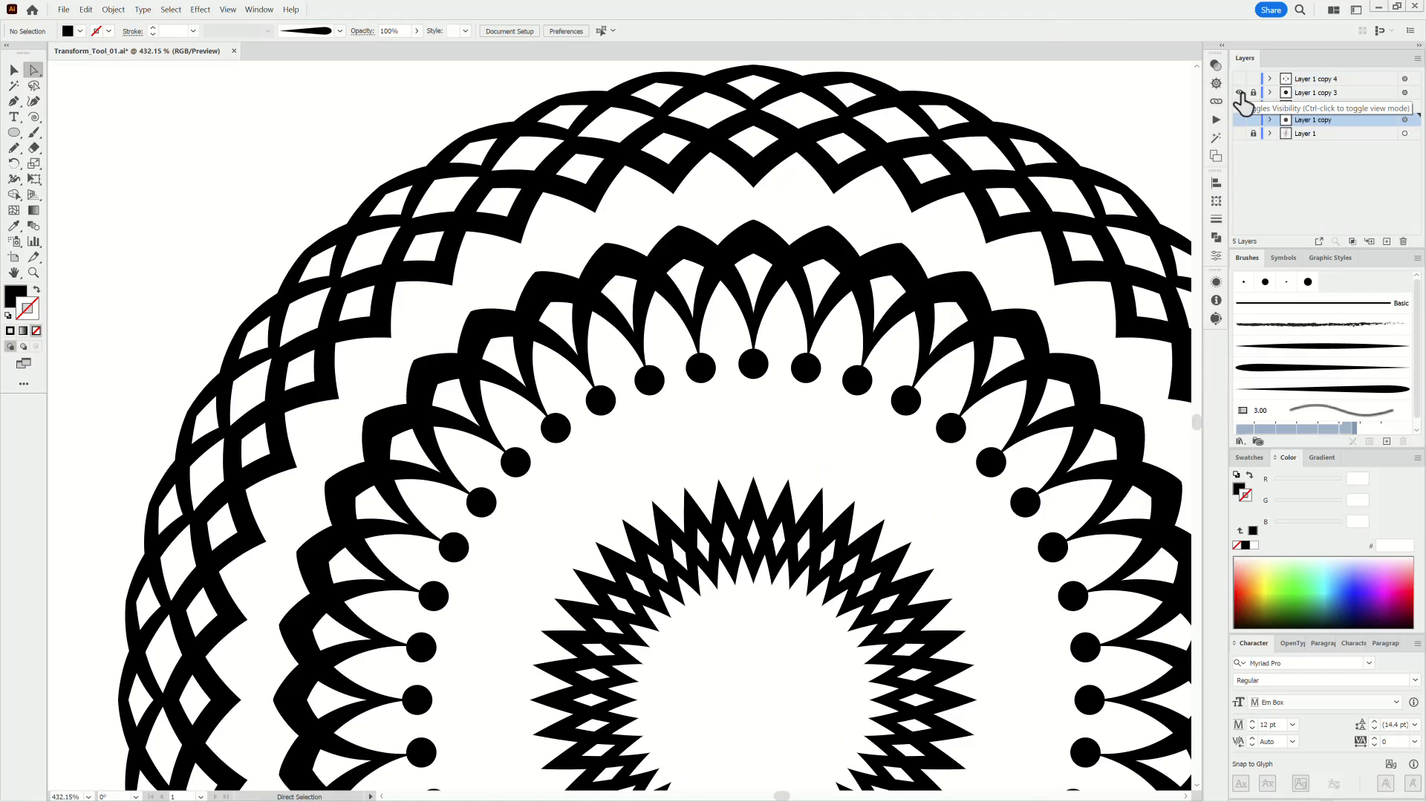
{"action": "left_click", "coordinate": [1270, 92]}
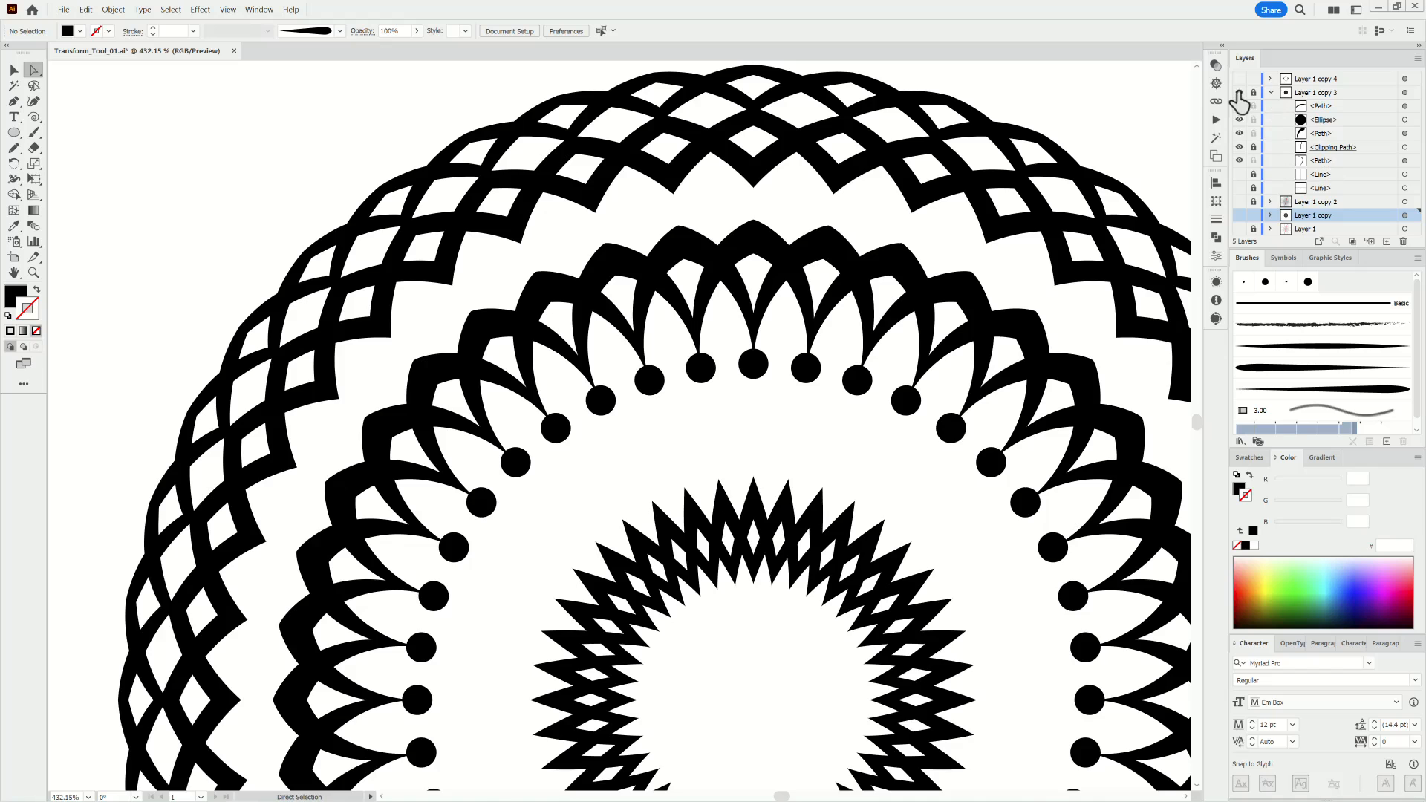
{"action": "left_click", "coordinate": [1404, 160]}
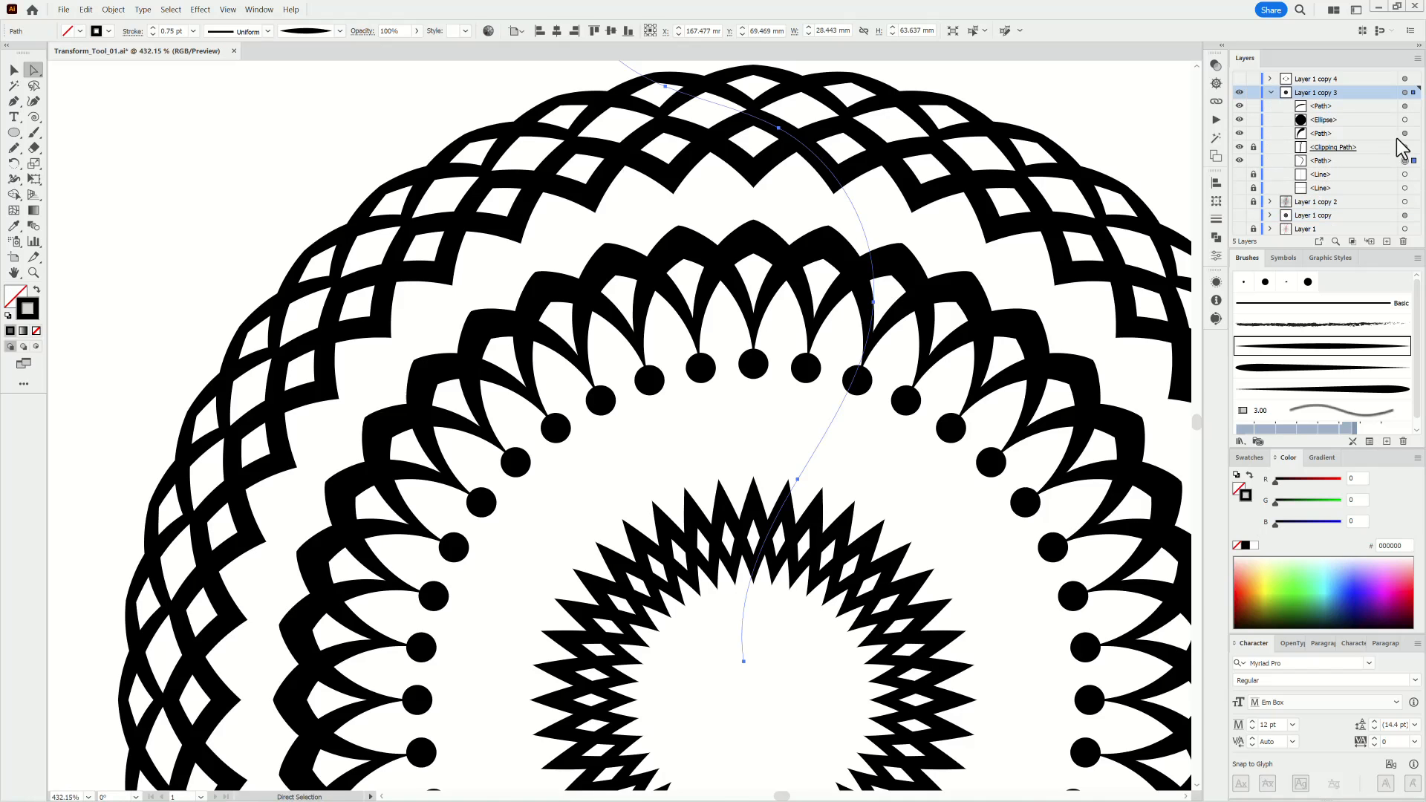
{"action": "left_click", "coordinate": [1404, 133], "text": "shift"}
{"action": "left_click", "coordinate": [1404, 92]}
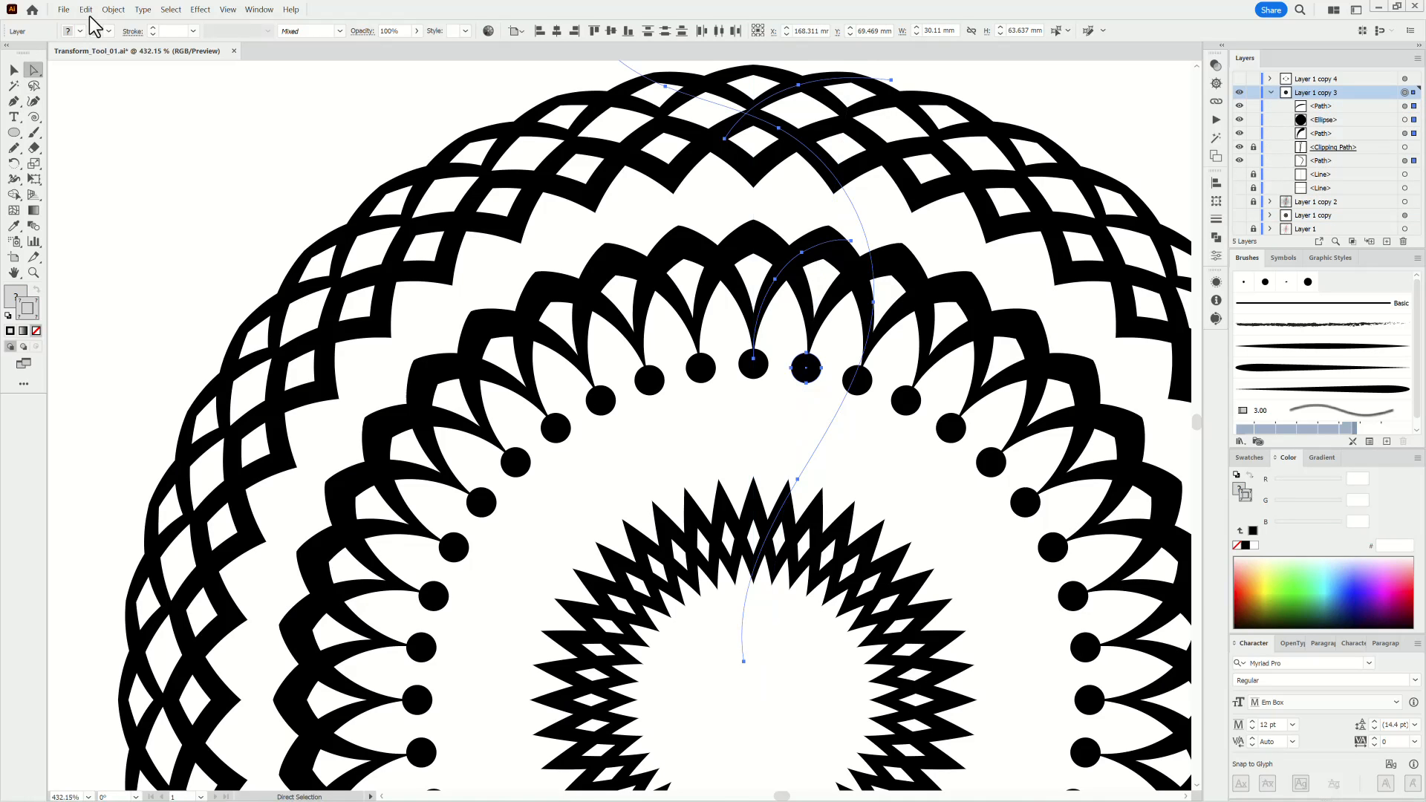
{"action": "left_click", "coordinate": [99, 9]}
{"action": "mouse_move", "coordinate": [197, 272]}
{"action": "left_click", "coordinate": [312, 301]}
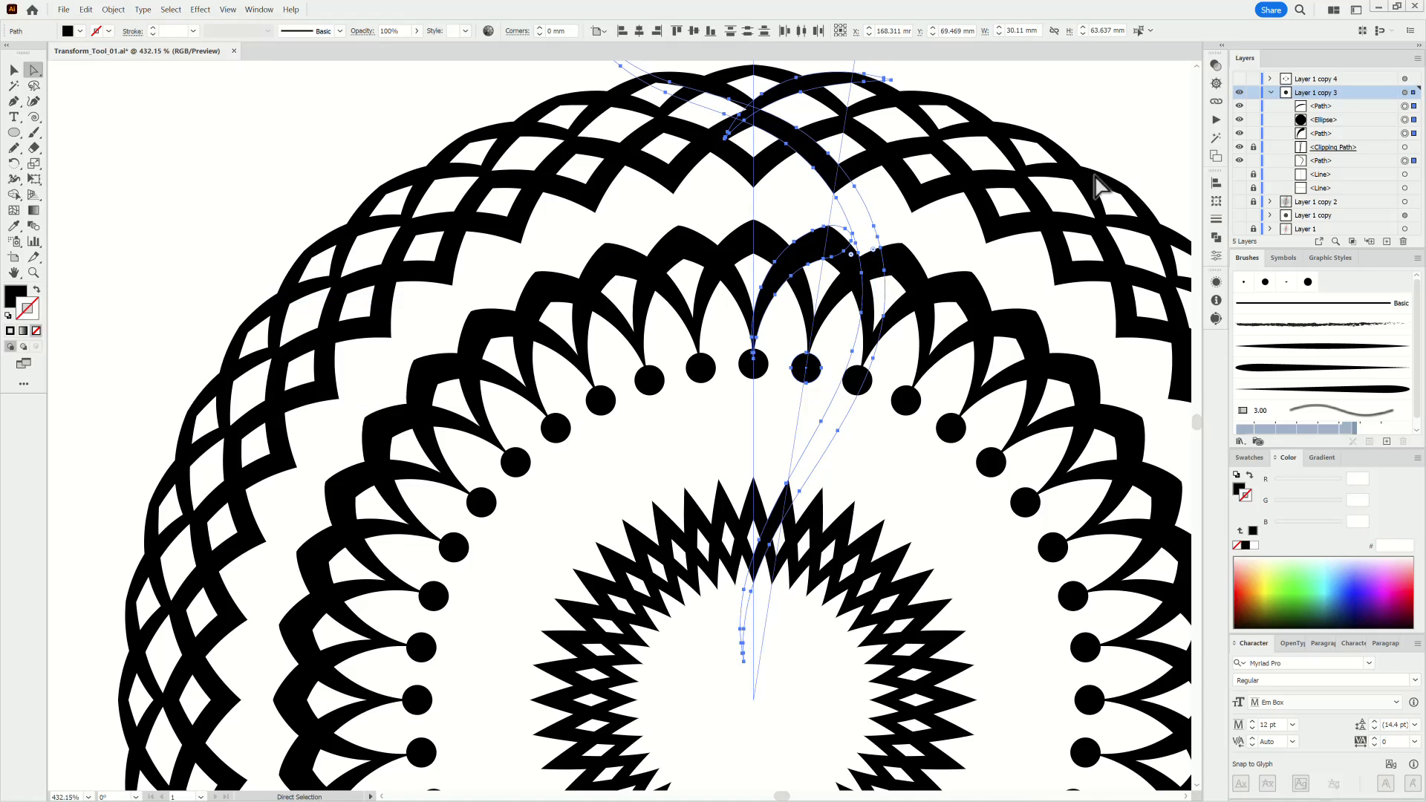
Step: Leave only the three plain unlocked paths on Layer 1 copy 3 selected and simplify them with a 98% curve and a 150° corner point angle threshold
{"action": "left_click", "coordinate": [1404, 160]}
{"action": "left_click", "coordinate": [1404, 133], "text": "shift"}
{"action": "left_click", "coordinate": [113, 9]}
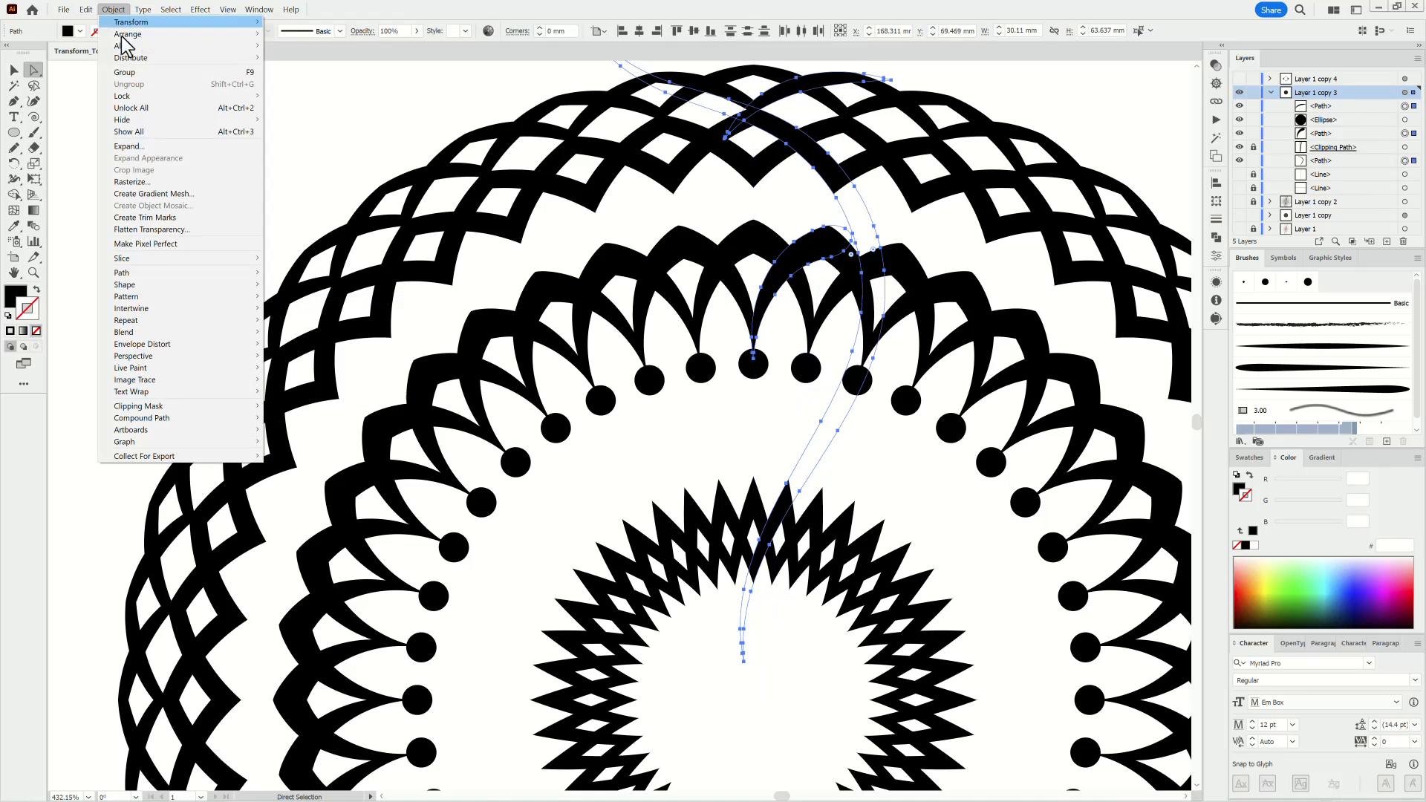
{"action": "mouse_move", "coordinate": [223, 274]}
{"action": "left_click", "coordinate": [308, 344]}
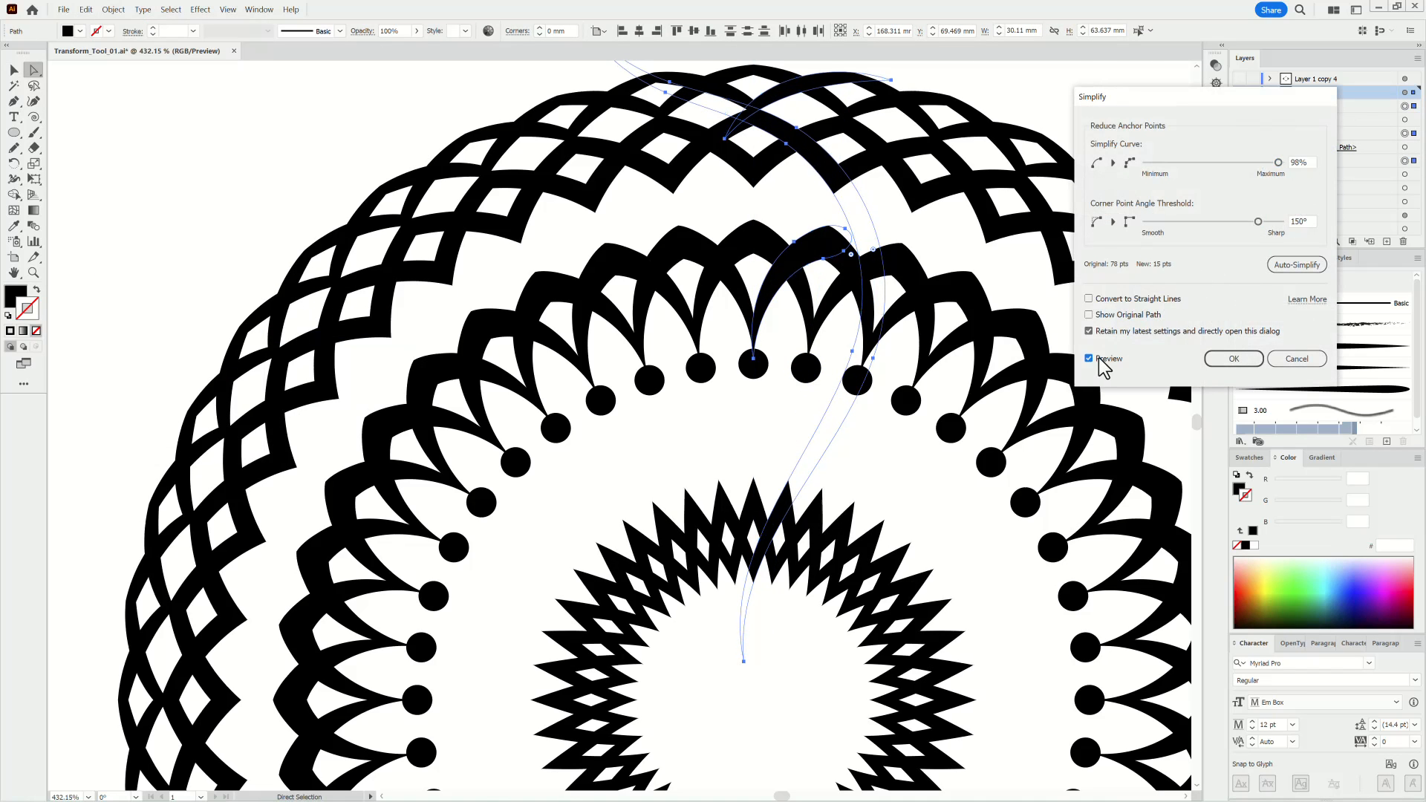
{"action": "left_click", "coordinate": [1229, 361]}
Step: Show Layer 1 copy 4 in place of Layer 1 copy 3 and outline the strokes of all its artwork
{"action": "left_click", "coordinate": [1270, 92]}
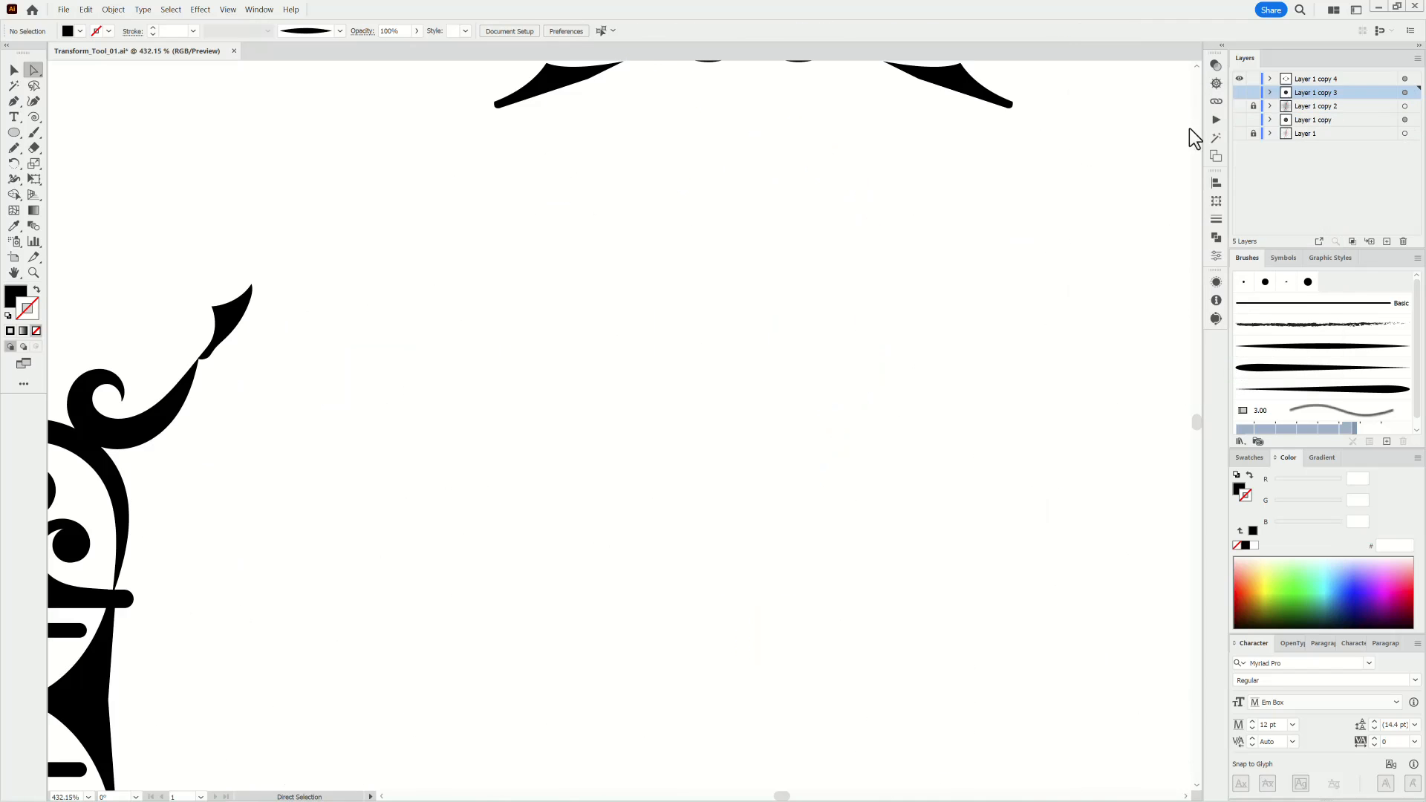
{"action": "left_click_drag", "start_coordinate": [789, 274], "coordinate": [789, 468]}
{"action": "left_click", "coordinate": [1269, 78]}
{"action": "left_click", "coordinate": [1397, 78]}
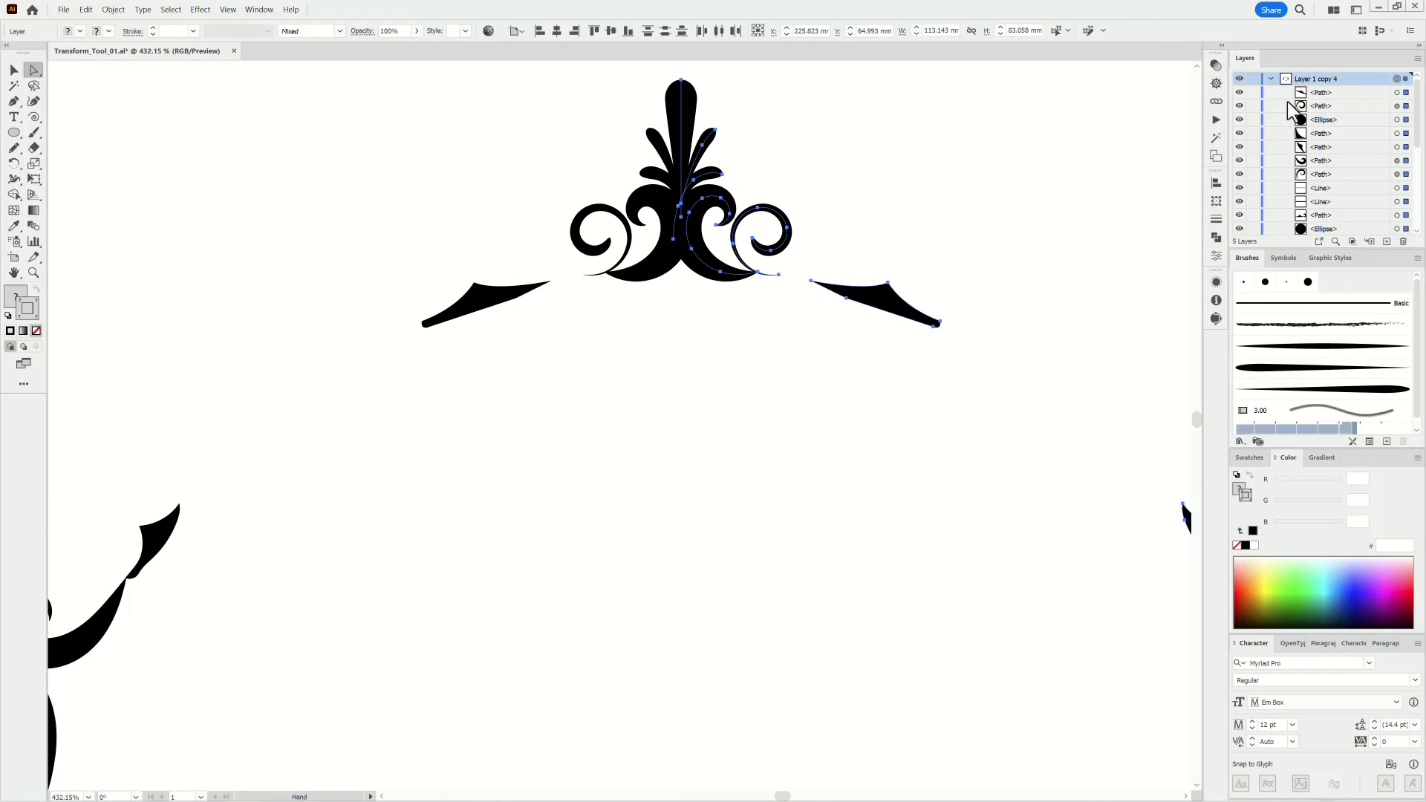
{"action": "left_click", "coordinate": [113, 8]}
{"action": "mouse_move", "coordinate": [191, 268]}
{"action": "left_click", "coordinate": [320, 282]}
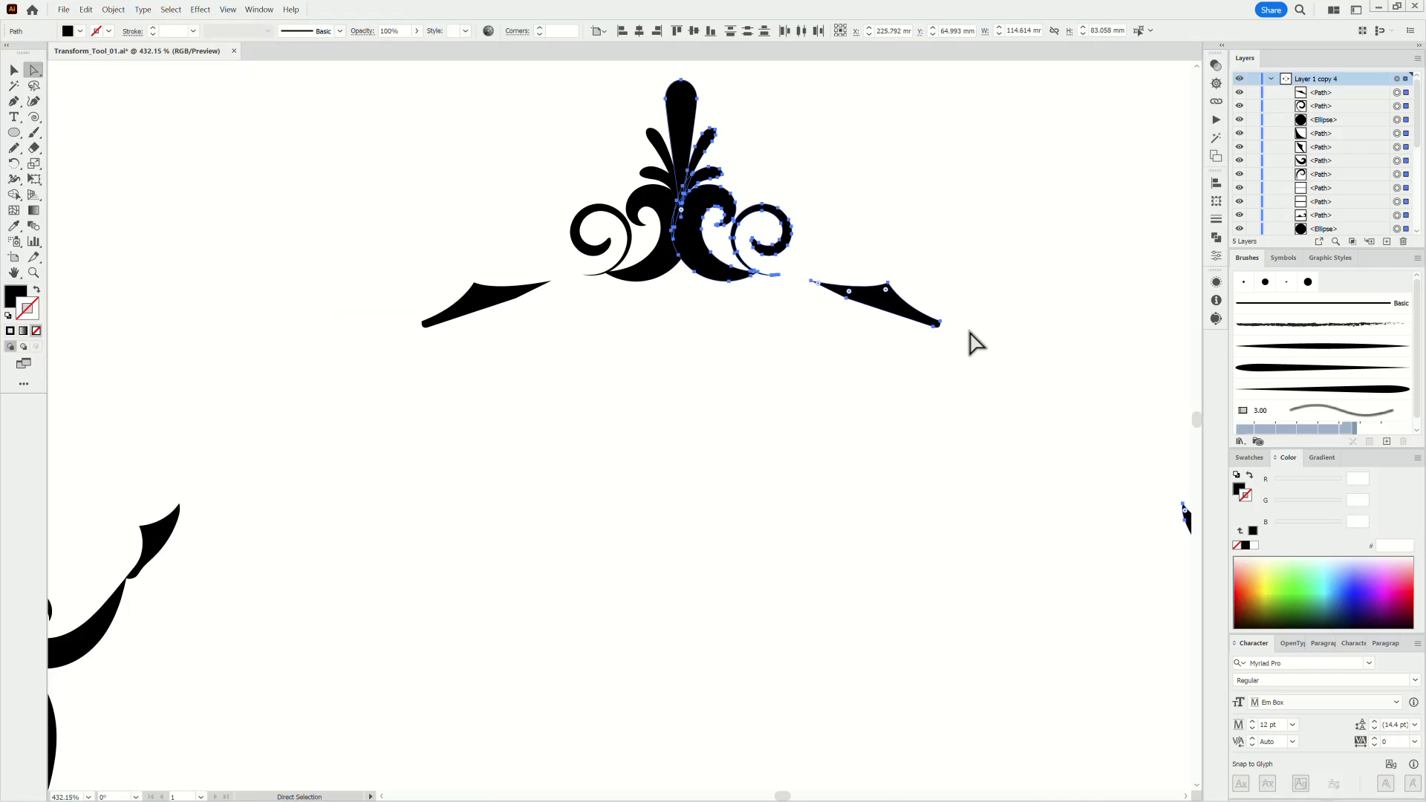
Step: Exclude the three straight horizontal bars from the selection and simplify the remaining Layer 1 copy 4 shapes with a 98% curve and a 150° corner threshold
{"action": "left_click_drag", "start_coordinate": [955, 447], "coordinate": [407, 223]}
{"action": "left_click_drag", "start_coordinate": [1111, 490], "coordinate": [995, 346]}
{"action": "left_click", "coordinate": [1397, 188], "text": "shift"}
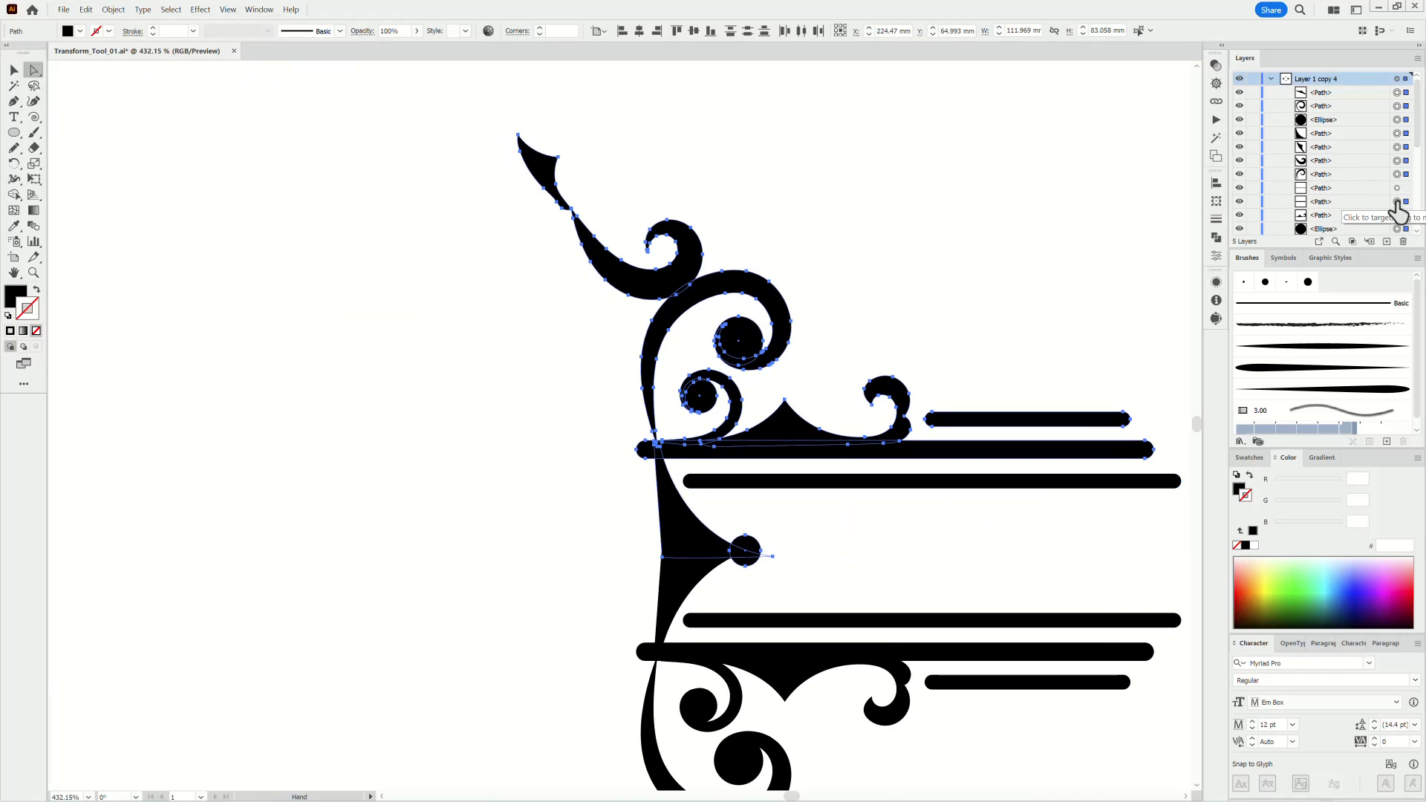
{"action": "left_click", "coordinate": [1397, 201], "text": "shift"}
{"action": "scroll", "coordinate": [1382, 200], "scroll_direction": "down", "scroll_amount": 4}
{"action": "left_click", "coordinate": [1397, 134], "text": "shift"}
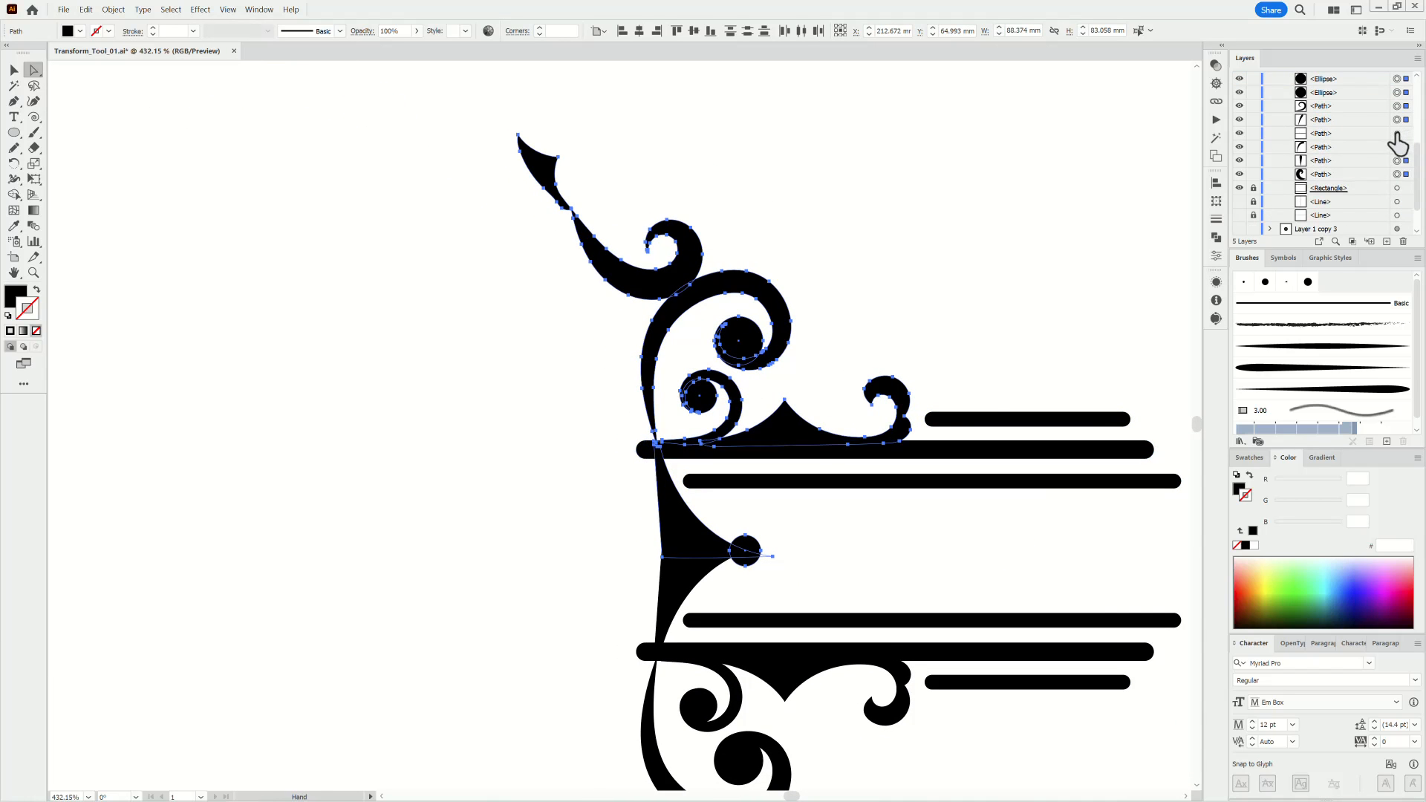
{"action": "left_click_drag", "start_coordinate": [428, 111], "coordinate": [770, 428]}
{"action": "key", "text": "super"}
{"action": "left_click_drag", "start_coordinate": [811, 366], "coordinate": [649, 314]}
{"action": "left_click", "coordinate": [113, 9]}
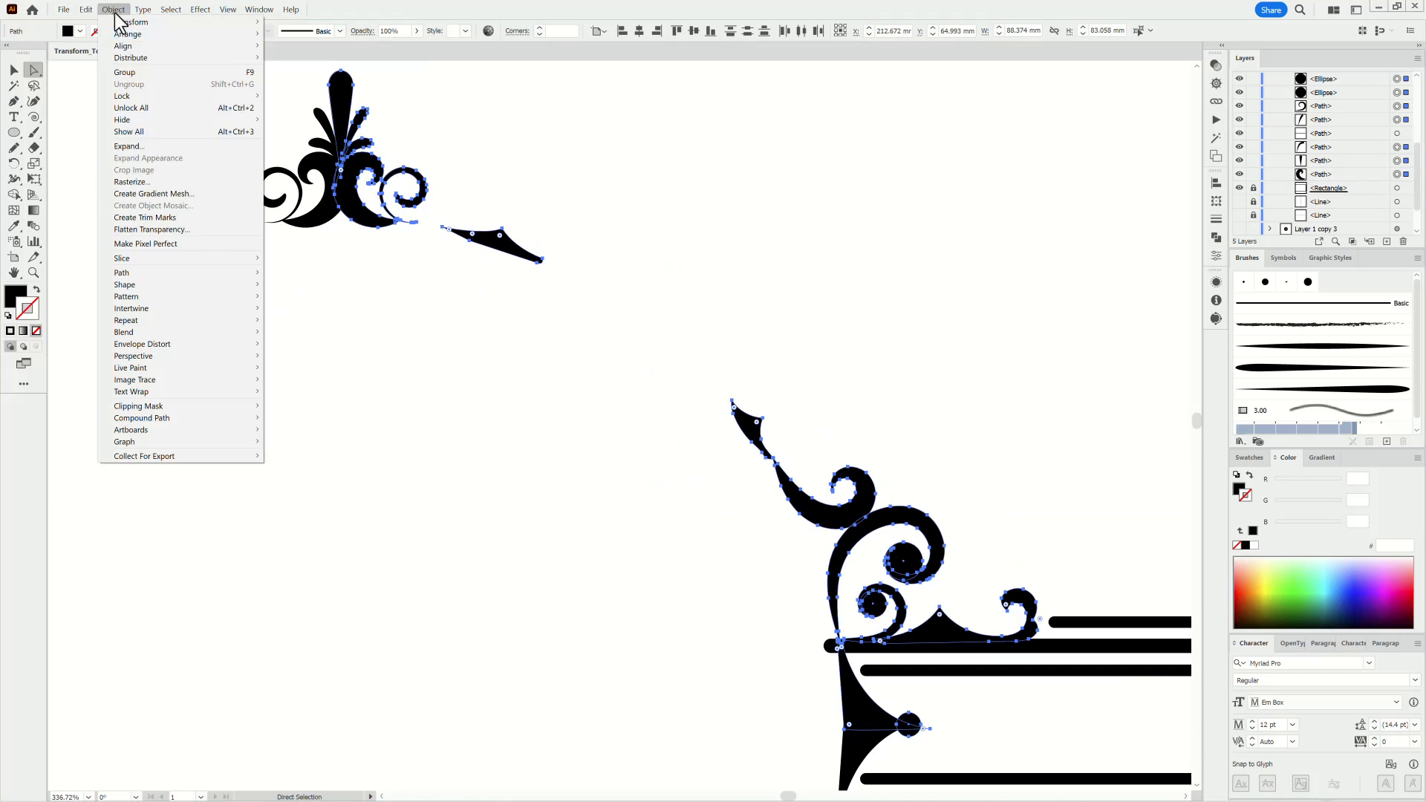
{"action": "mouse_move", "coordinate": [159, 272]}
{"action": "left_click", "coordinate": [303, 339]}
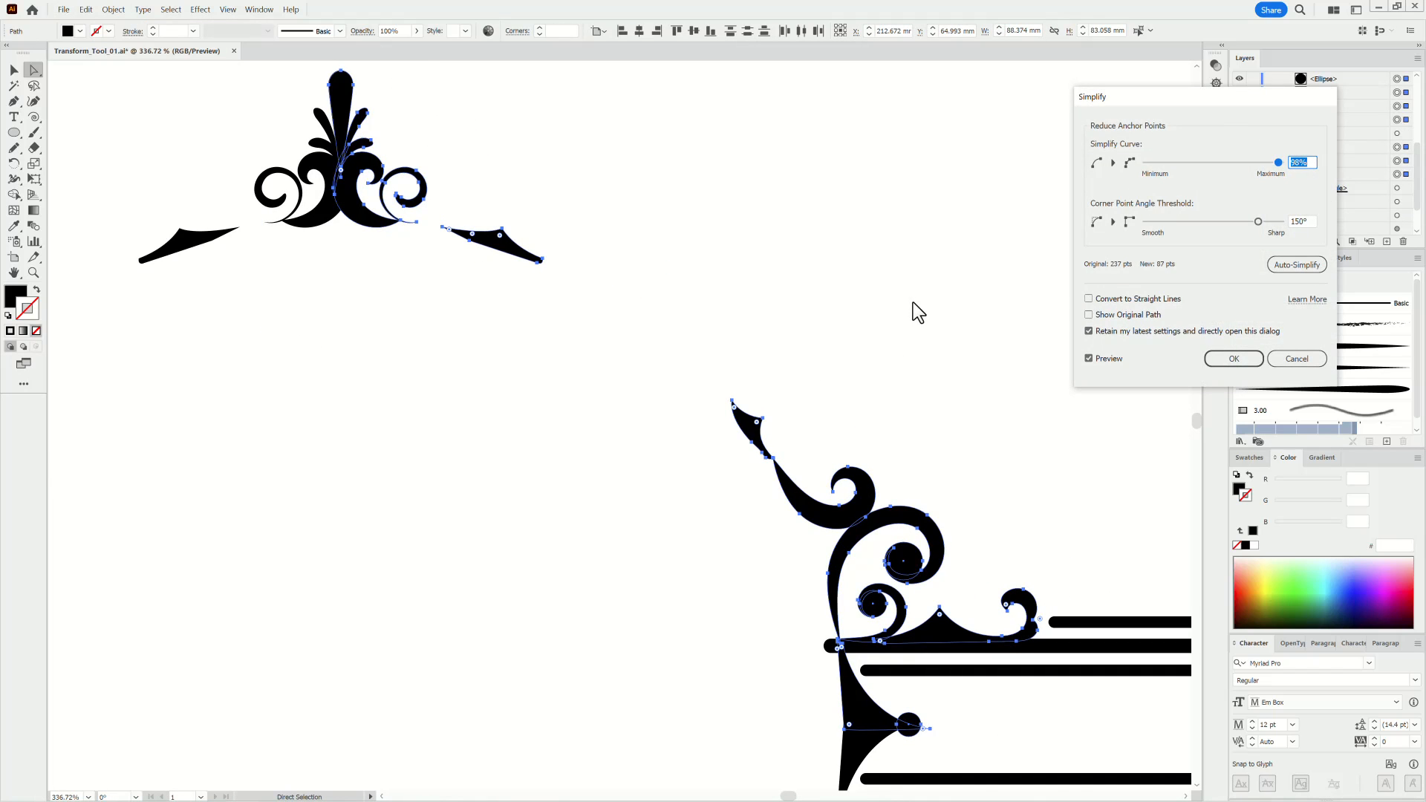
{"action": "left_click", "coordinate": [1229, 359]}
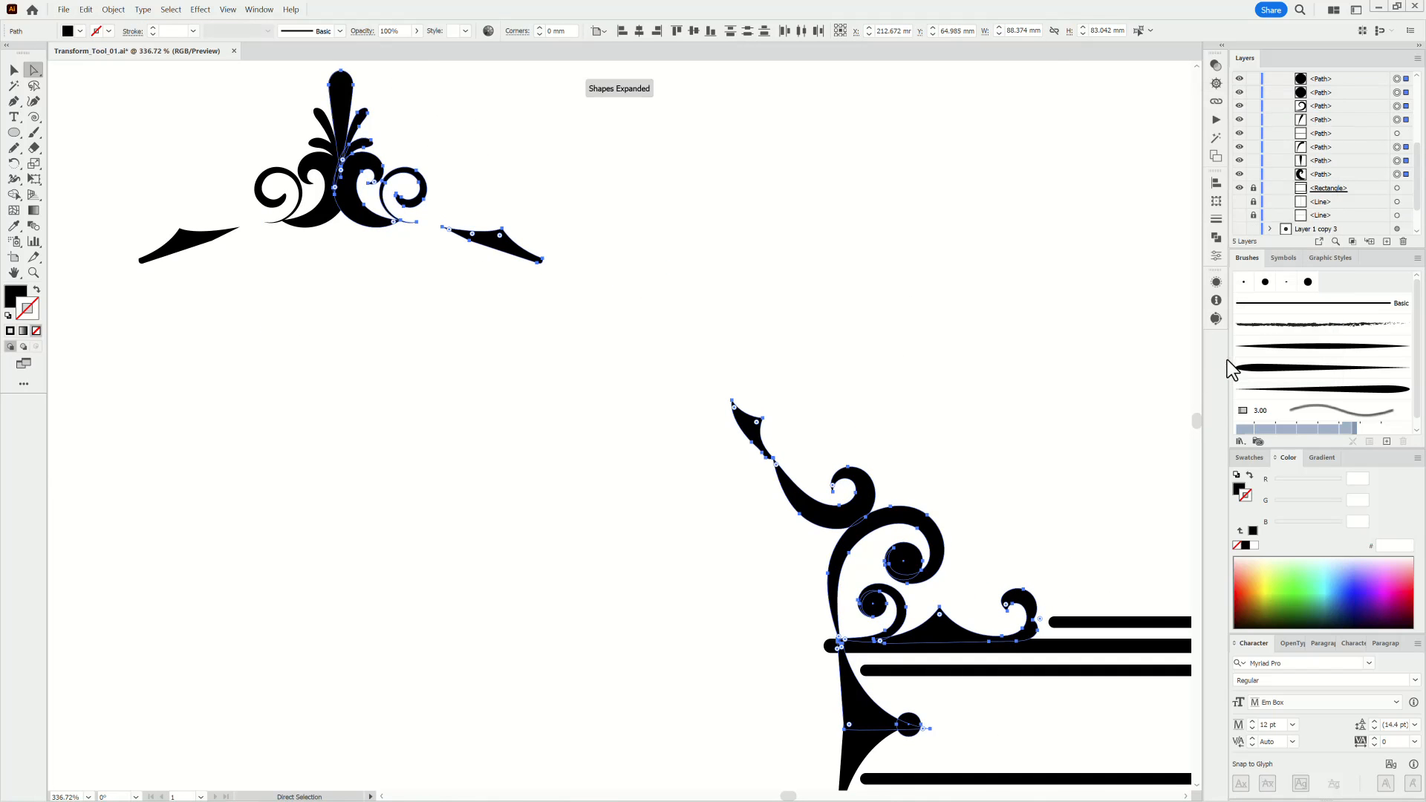
Step: Show Layer 1 copy 3 and Layer 1 copy alongside Layer 1 copy 4, and deselect everything
{"action": "left_click", "coordinate": [1397, 133]}
{"action": "scroll", "coordinate": [1336, 141], "scroll_direction": "up", "scroll_amount": 5}
{"action": "left_click", "coordinate": [1269, 79]}
{"action": "left_click", "coordinate": [1239, 92]}
{"action": "left_click", "coordinate": [1238, 120]}
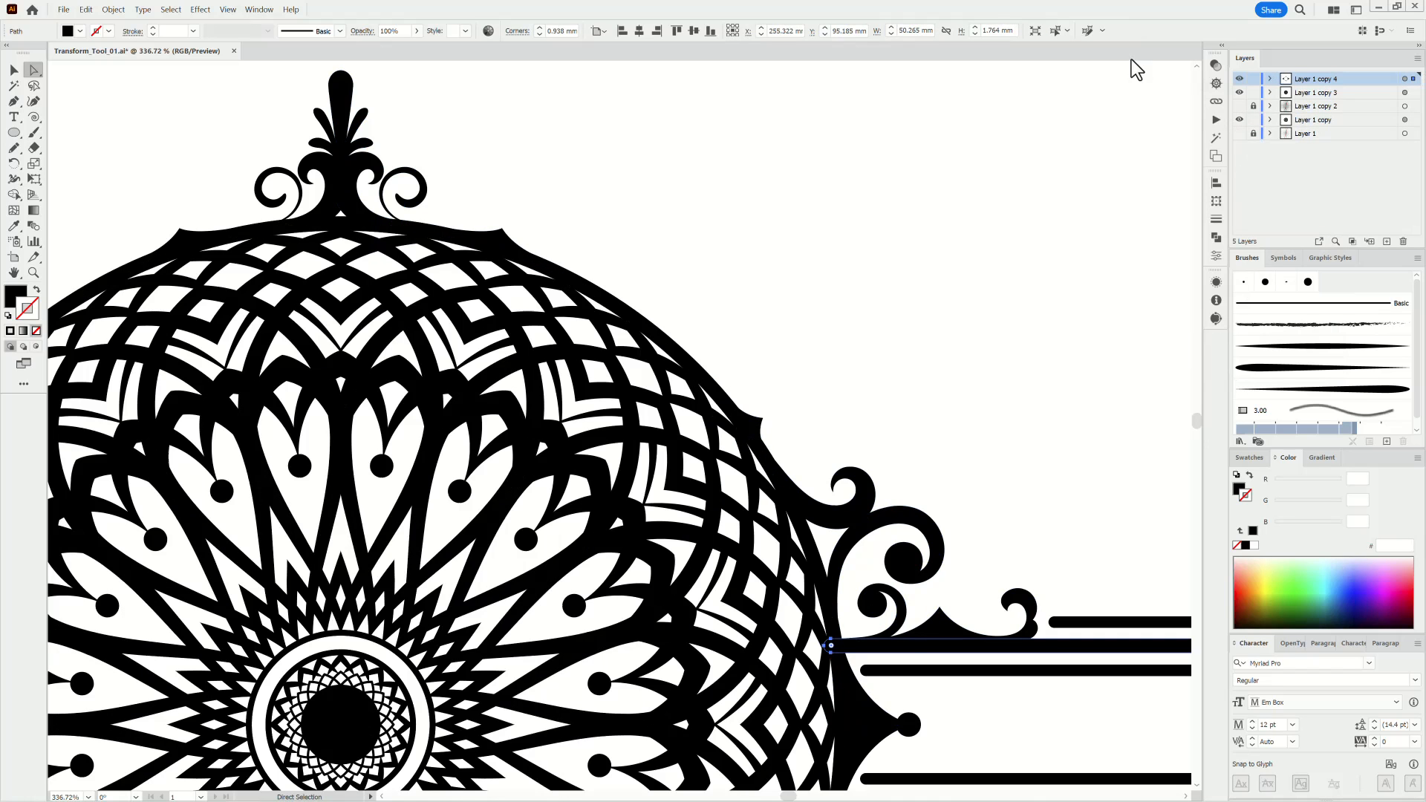
{"action": "key", "text": "ctrl+0"}
{"action": "left_click", "coordinate": [1052, 128]}
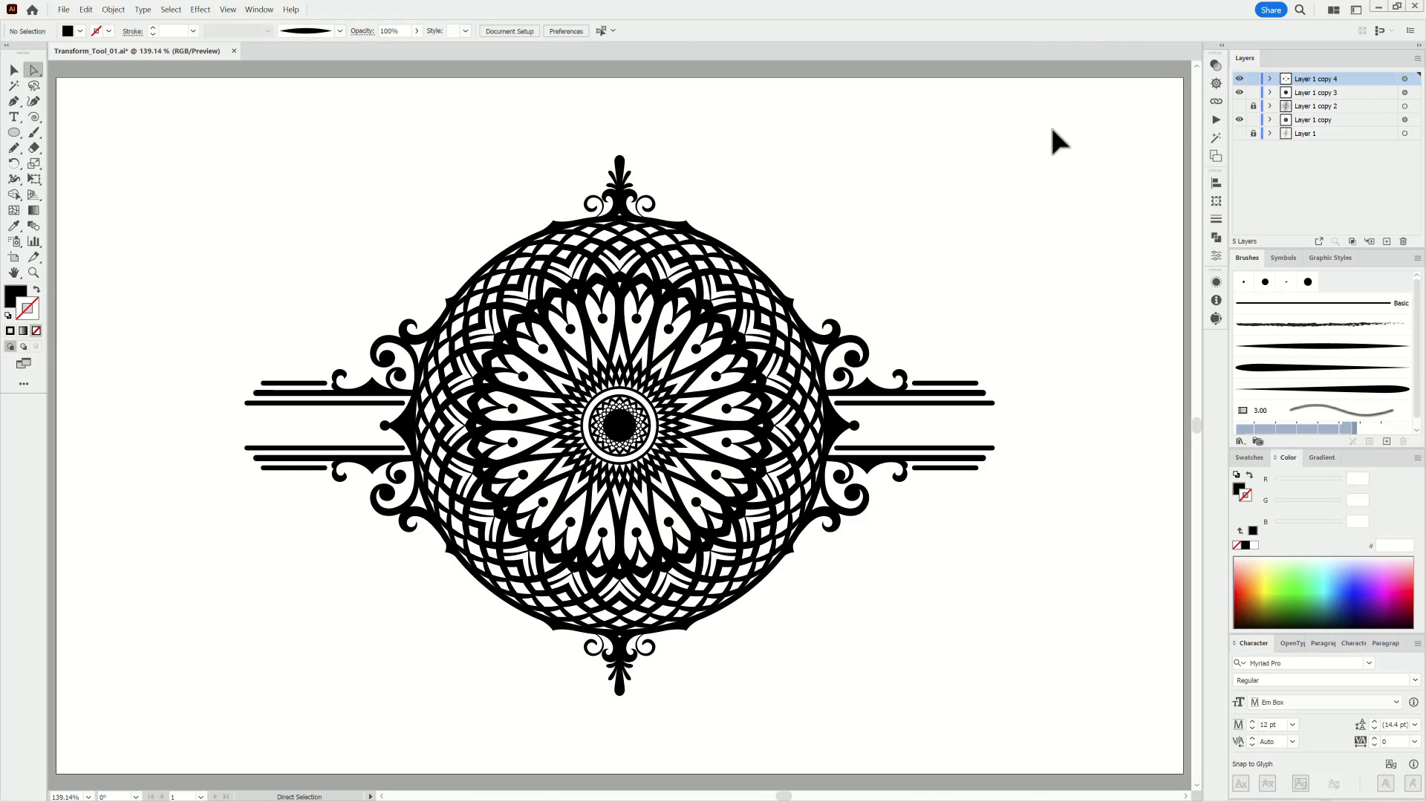
{"action": "left_click", "coordinate": [1361, 92], "text": "ctrl"}
{"action": "left_click", "coordinate": [1372, 121], "text": "ctrl"}
{"action": "left_click", "coordinate": [114, 10]}
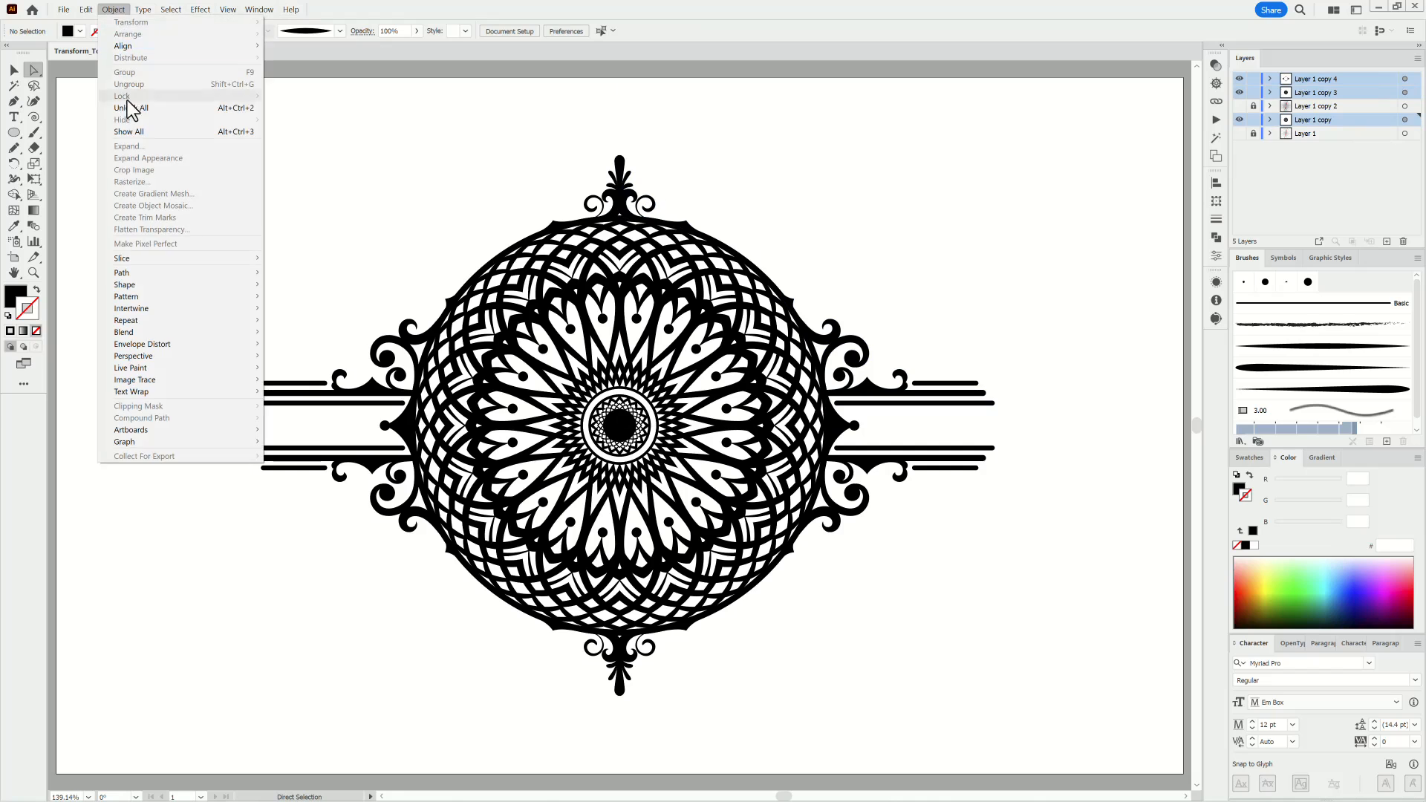
Step: Save the document, and expand the appearance of all artwork on Layer 1 copy 4, Layer 1 copy 3 and Layer 1 copy
{"action": "left_click", "coordinate": [64, 9]}
{"action": "left_click", "coordinate": [77, 107]}
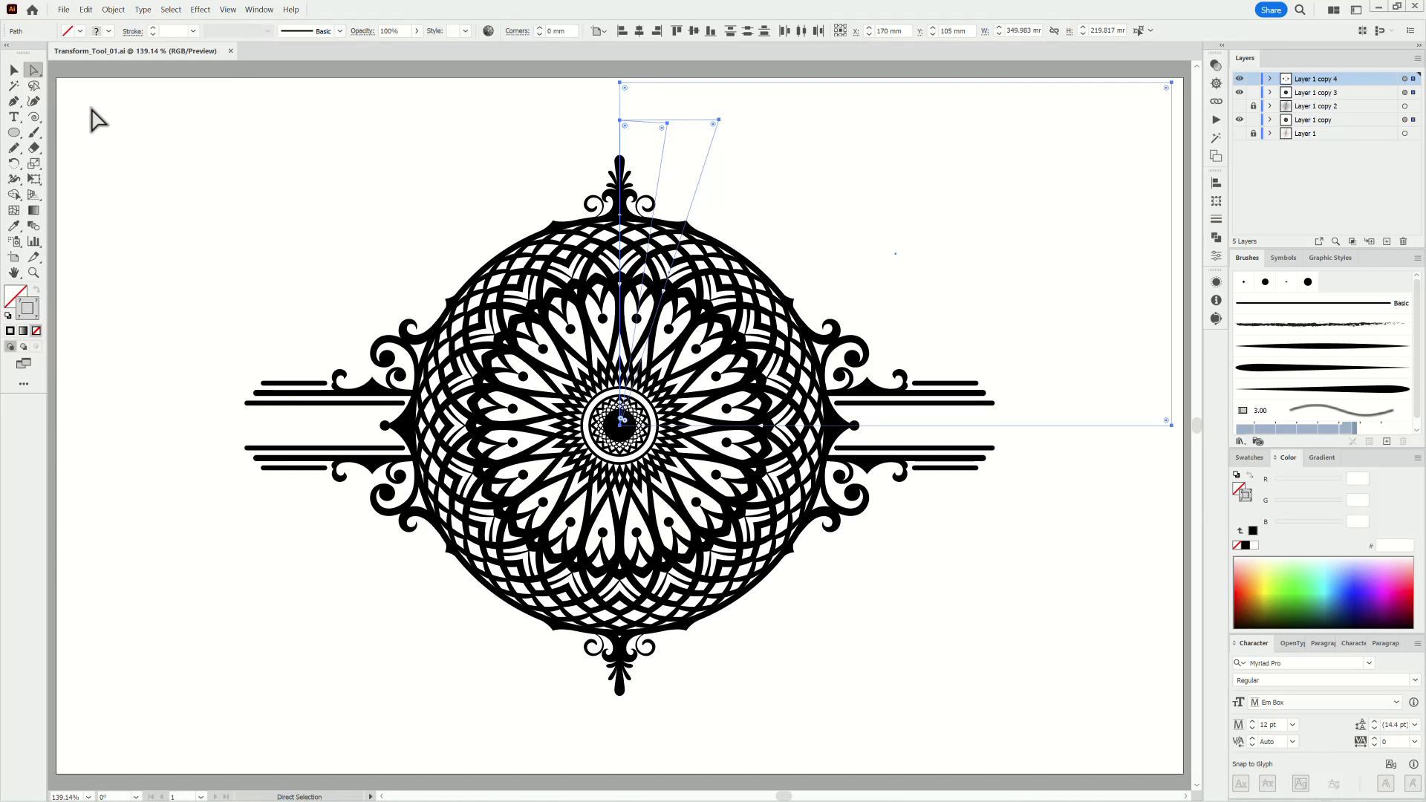
{"action": "left_click", "coordinate": [1404, 79]}
{"action": "left_click", "coordinate": [1404, 93], "text": "shift"}
{"action": "left_click", "coordinate": [1405, 120], "text": "shift"}
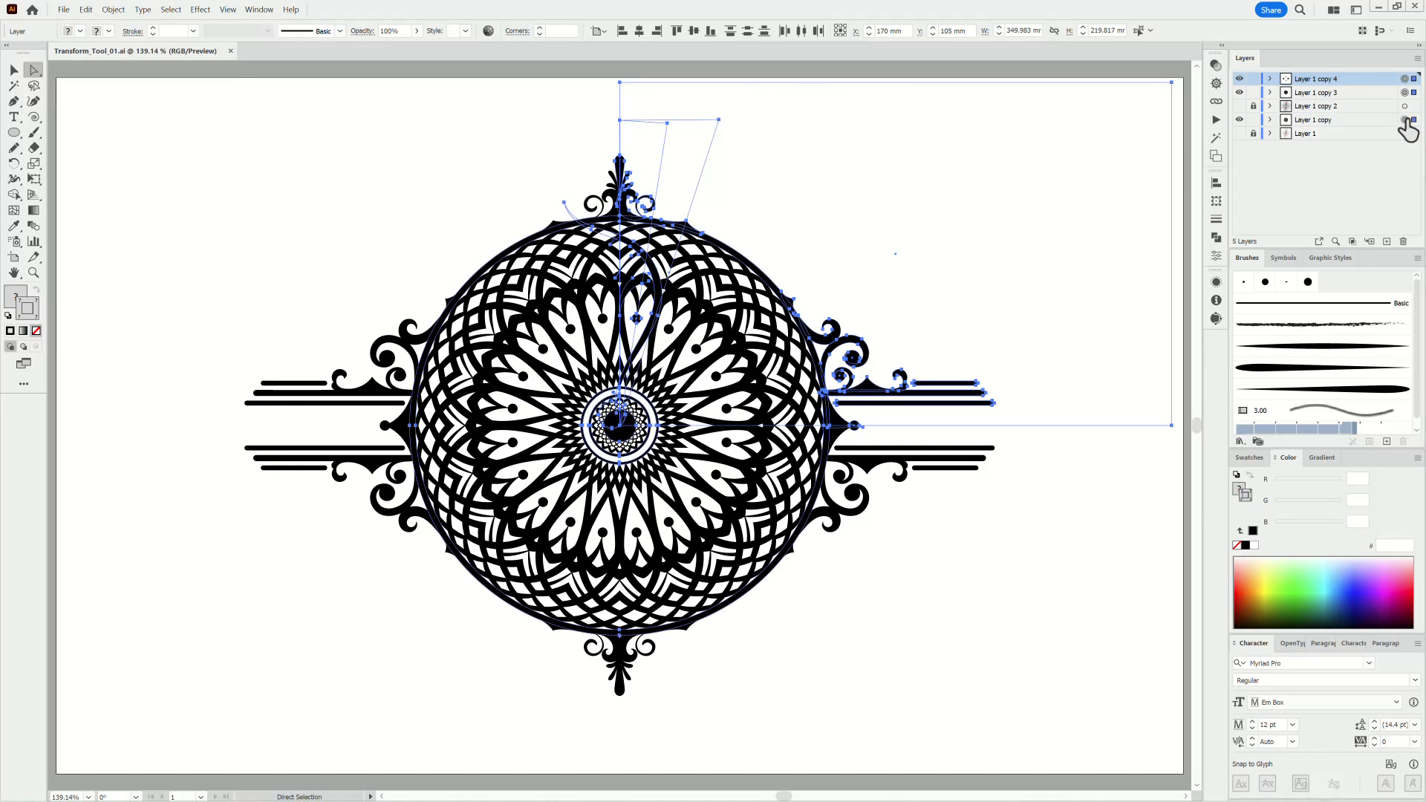
{"action": "left_click", "coordinate": [113, 10]}
{"action": "left_click", "coordinate": [129, 156]}
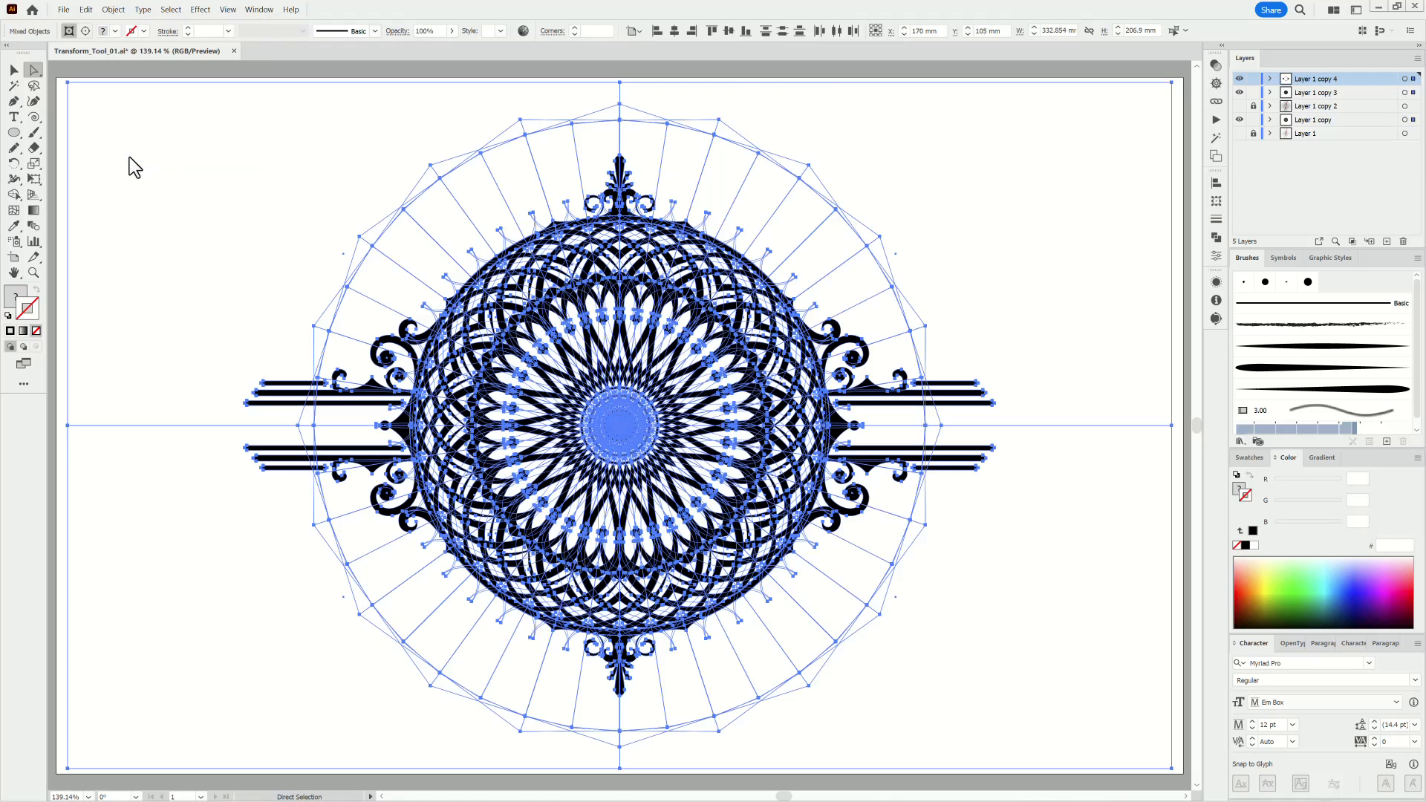
Step: Combine all the expanded artwork with the Pathfinder Merge operation
{"action": "left_click", "coordinate": [1215, 238]}
{"action": "left_click", "coordinate": [1114, 247]}
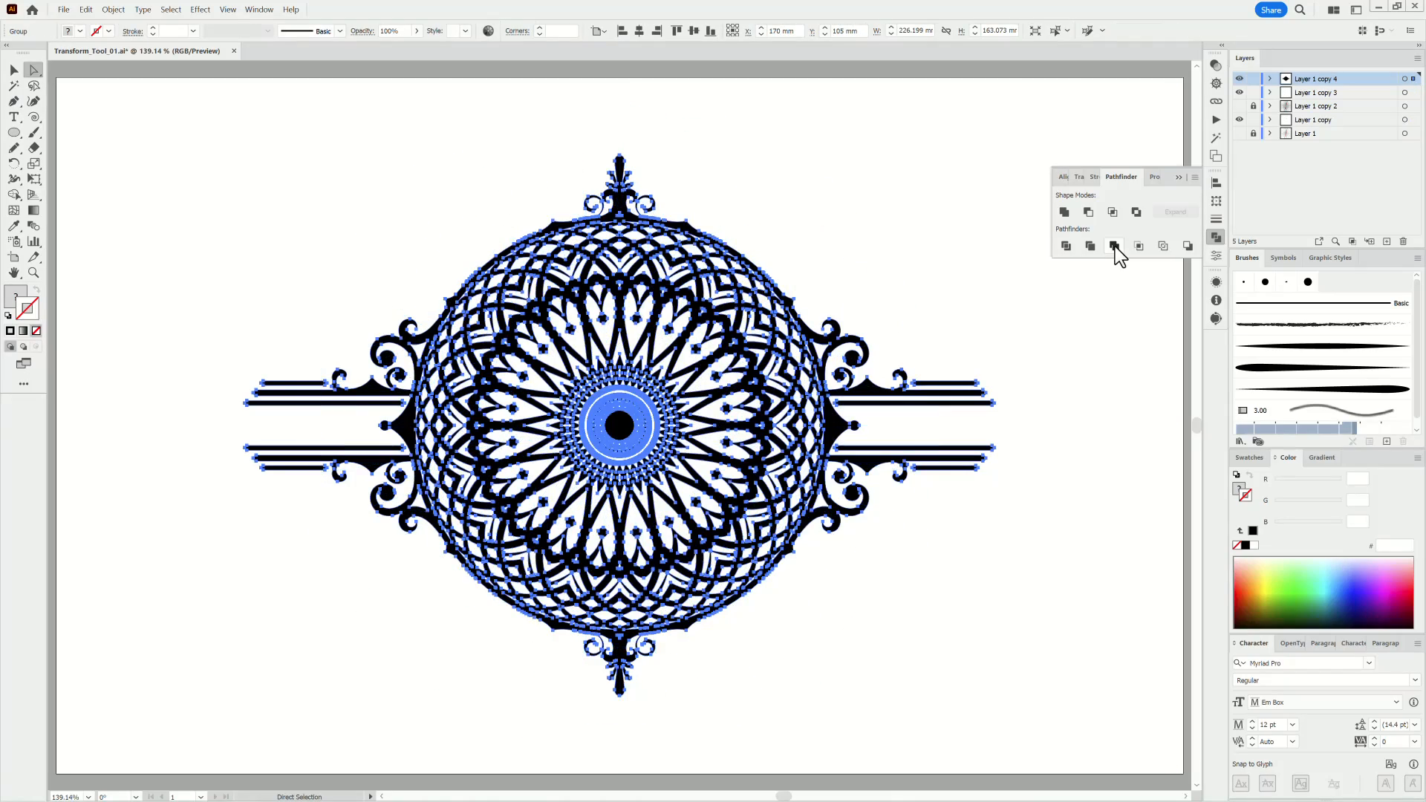
{"action": "left_click_drag", "start_coordinate": [618, 184], "coordinate": [769, 295]}
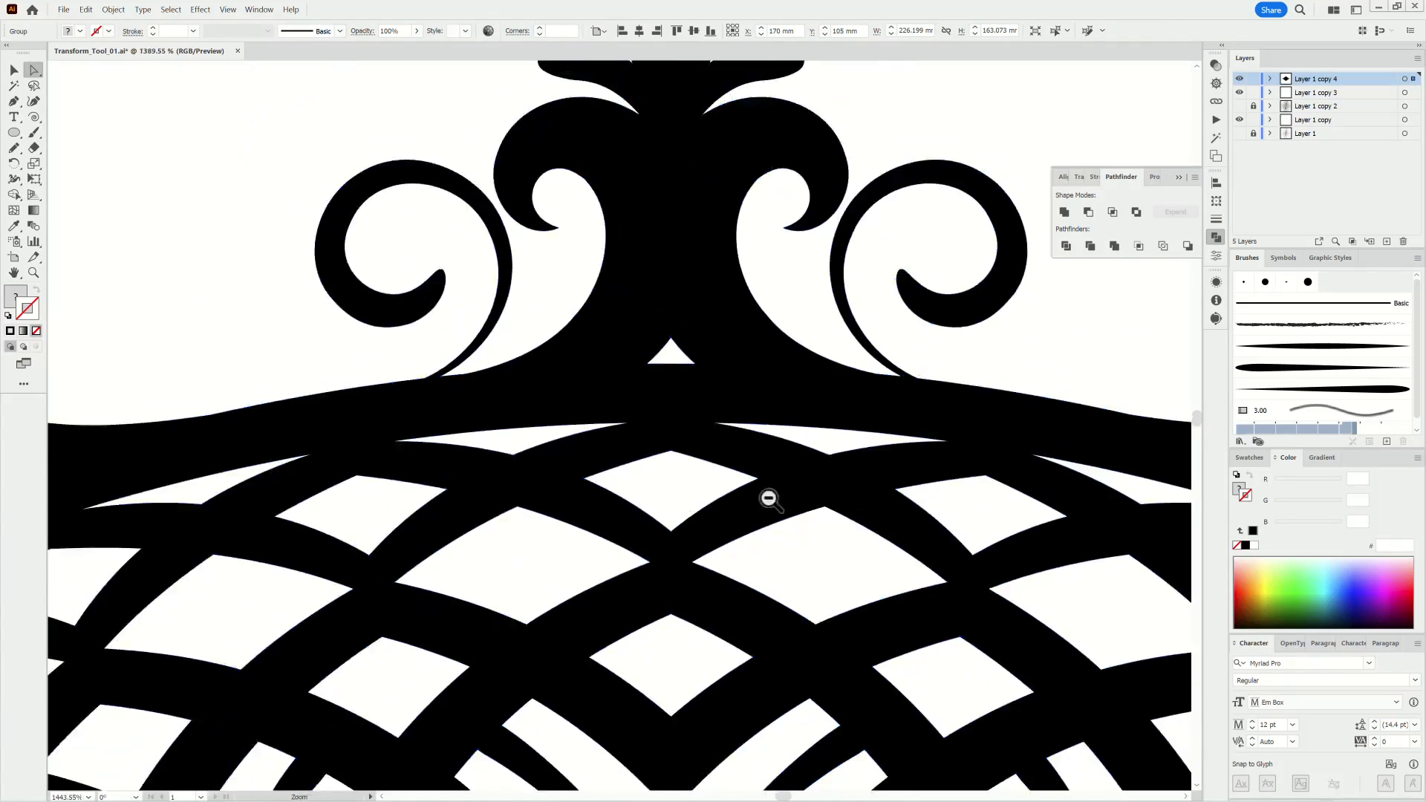
{"action": "left_click_drag", "start_coordinate": [767, 496], "coordinate": [503, 128]}
{"action": "left_click_drag", "start_coordinate": [893, 474], "coordinate": [805, 496]}
{"action": "left_click_drag", "start_coordinate": [562, 446], "coordinate": [812, 465]}
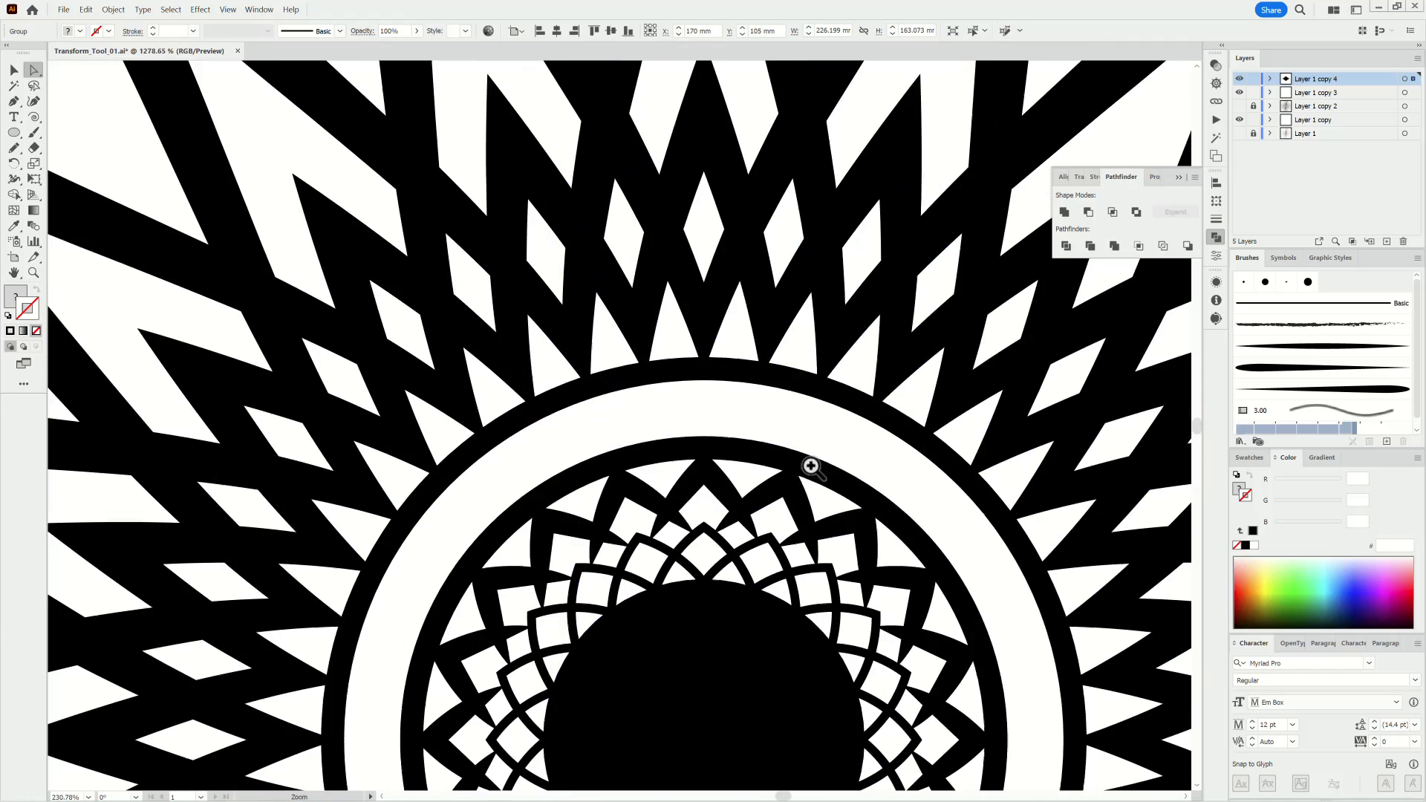
{"action": "left_click_drag", "start_coordinate": [865, 660], "coordinate": [754, 430]}
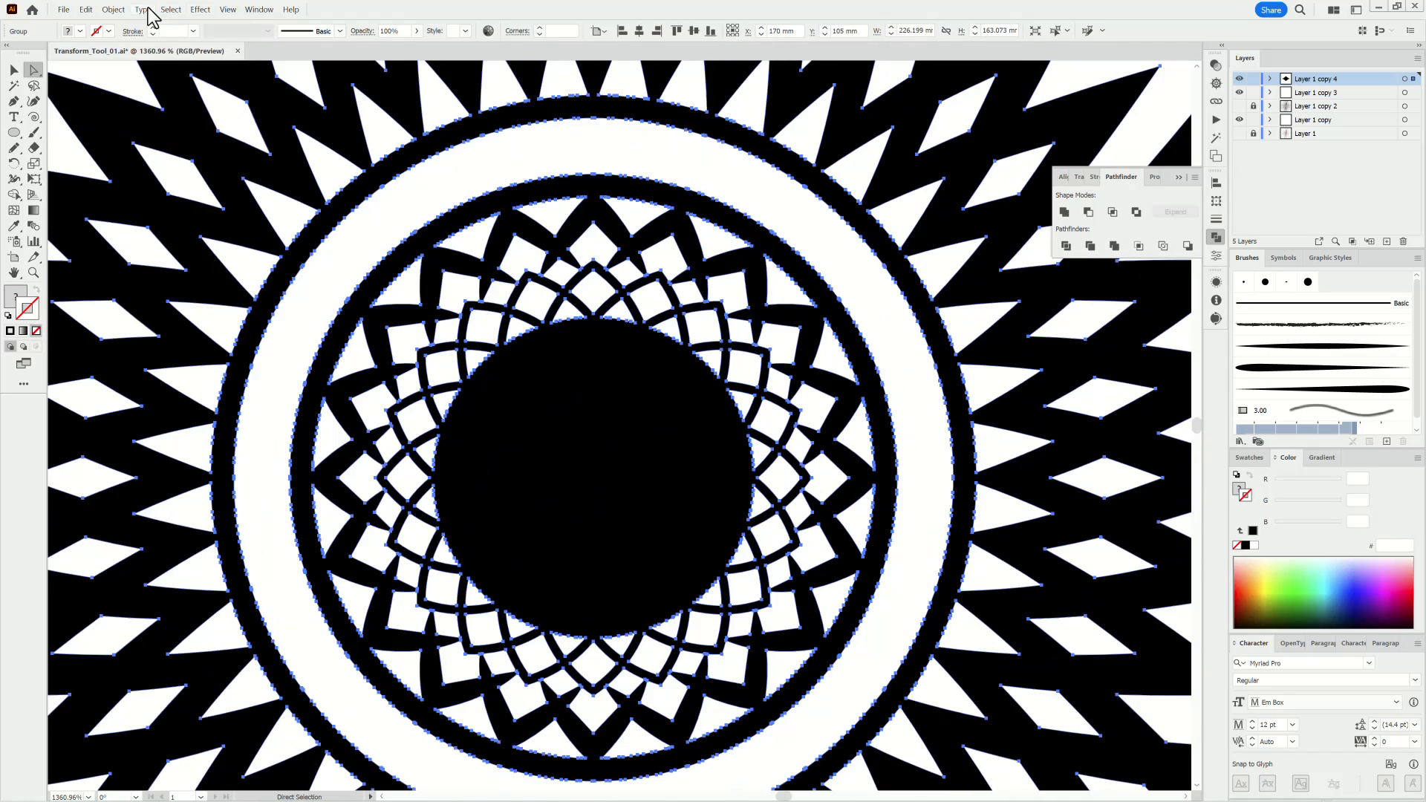
Step: Simplify the merged artwork with a 98% curve and a 150° corner point angle threshold, comparing the preview before applying, and deselect it
{"action": "left_click", "coordinate": [113, 9]}
{"action": "mouse_move", "coordinate": [149, 273]}
{"action": "left_click", "coordinate": [318, 335]}
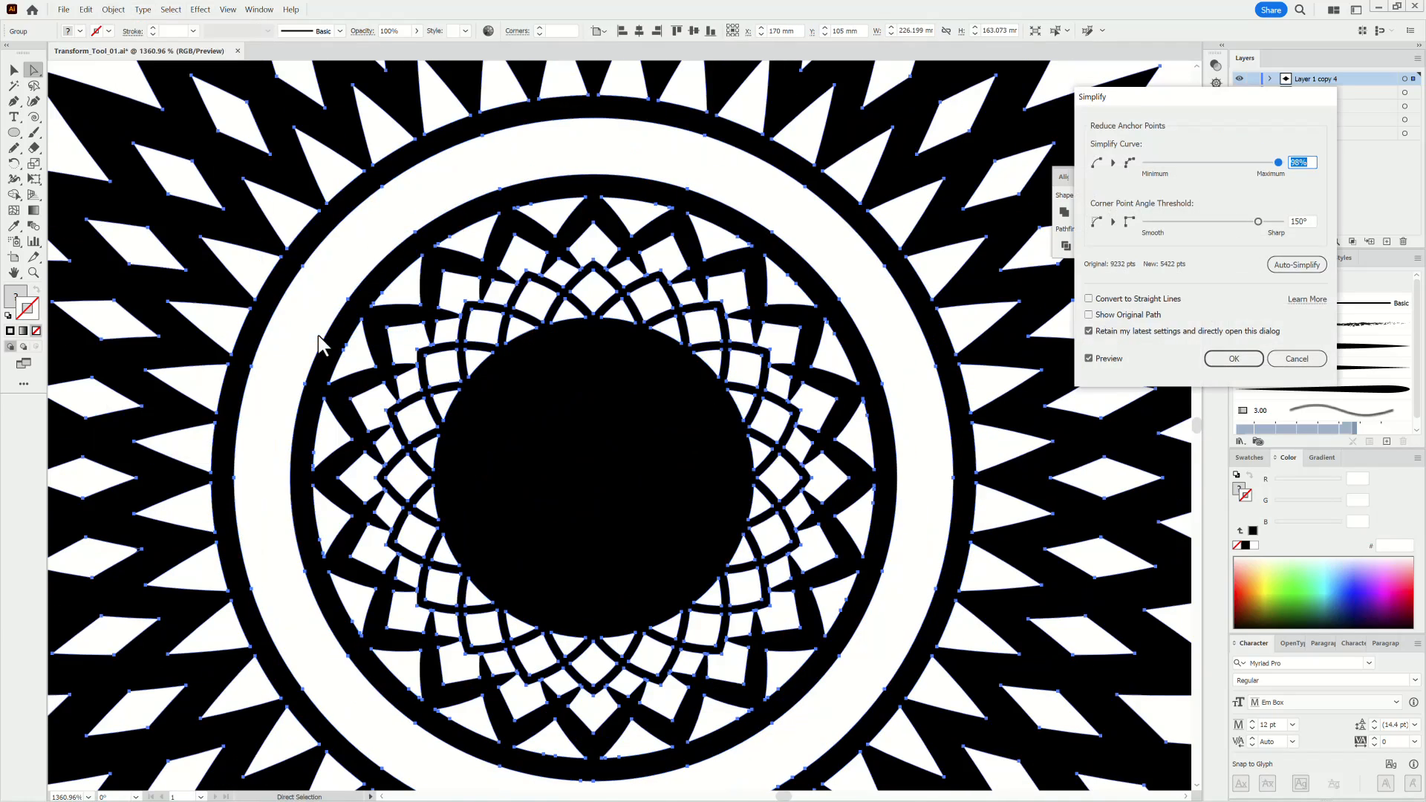
{"action": "left_click", "coordinate": [1105, 358]}
{"action": "left_click", "coordinate": [1105, 358]}
{"action": "left_click", "coordinate": [1105, 358]}
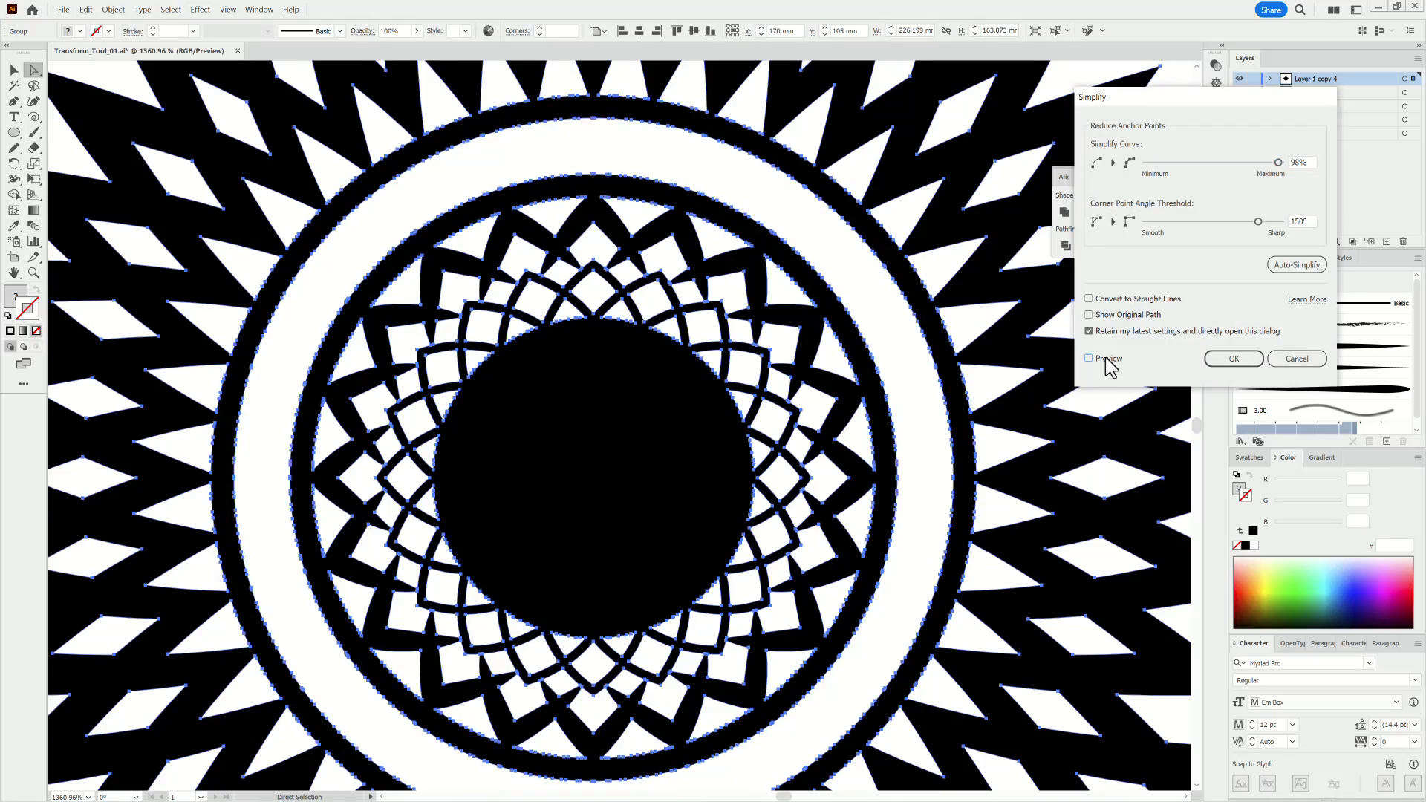
{"action": "left_click", "coordinate": [1105, 358]}
{"action": "left_click", "coordinate": [1236, 360]}
{"action": "left_click_drag", "start_coordinate": [990, 454], "coordinate": [710, 397]}
{"action": "left_click", "coordinate": [950, 178]}
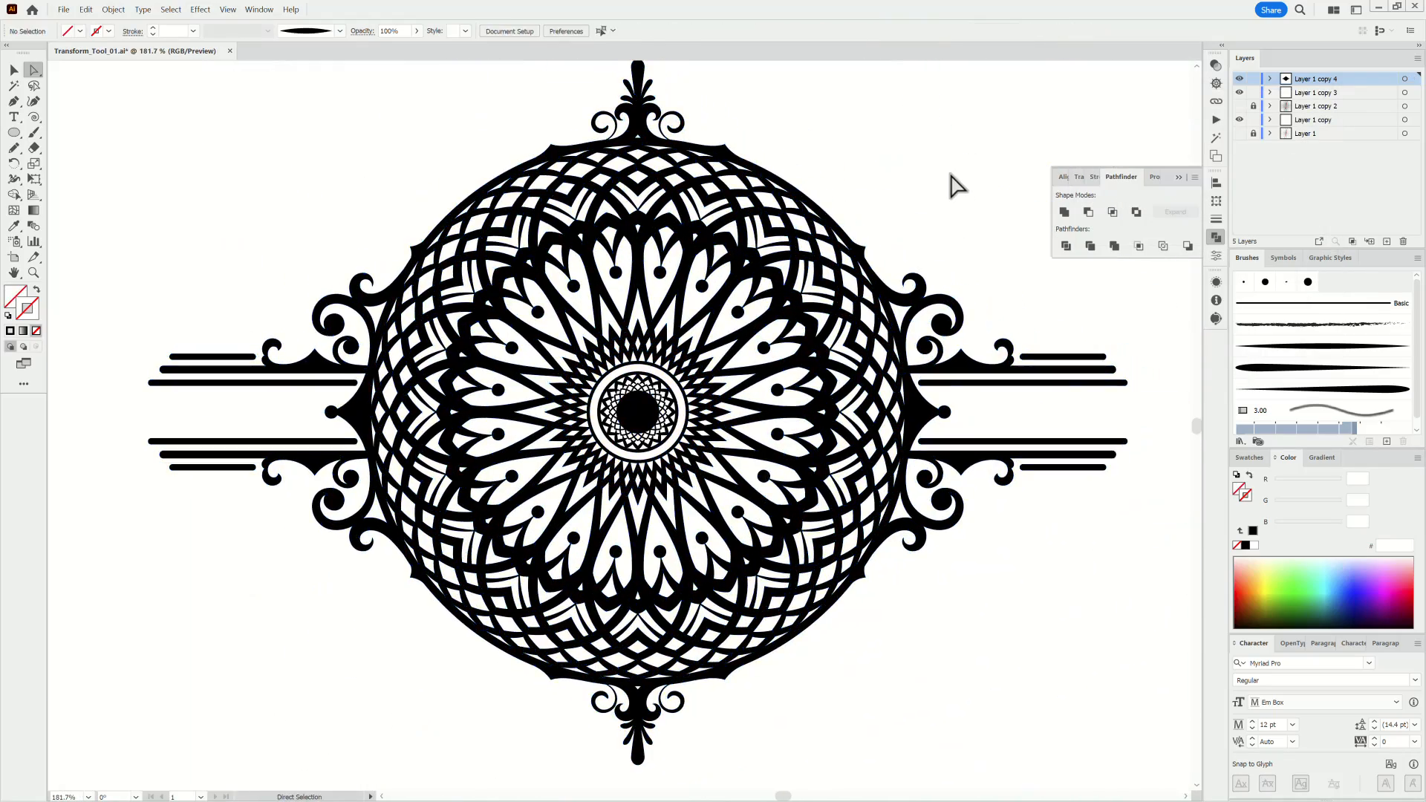
{"action": "key", "text": "ctrl+0"}
{"action": "left_click", "coordinate": [1178, 177]}
Step: Set the Magic Wand's fill color tolerance to 0 and use it to select all the black-filled shapes
{"action": "left_click", "coordinate": [1270, 78]}
{"action": "left_click", "coordinate": [1285, 92]}
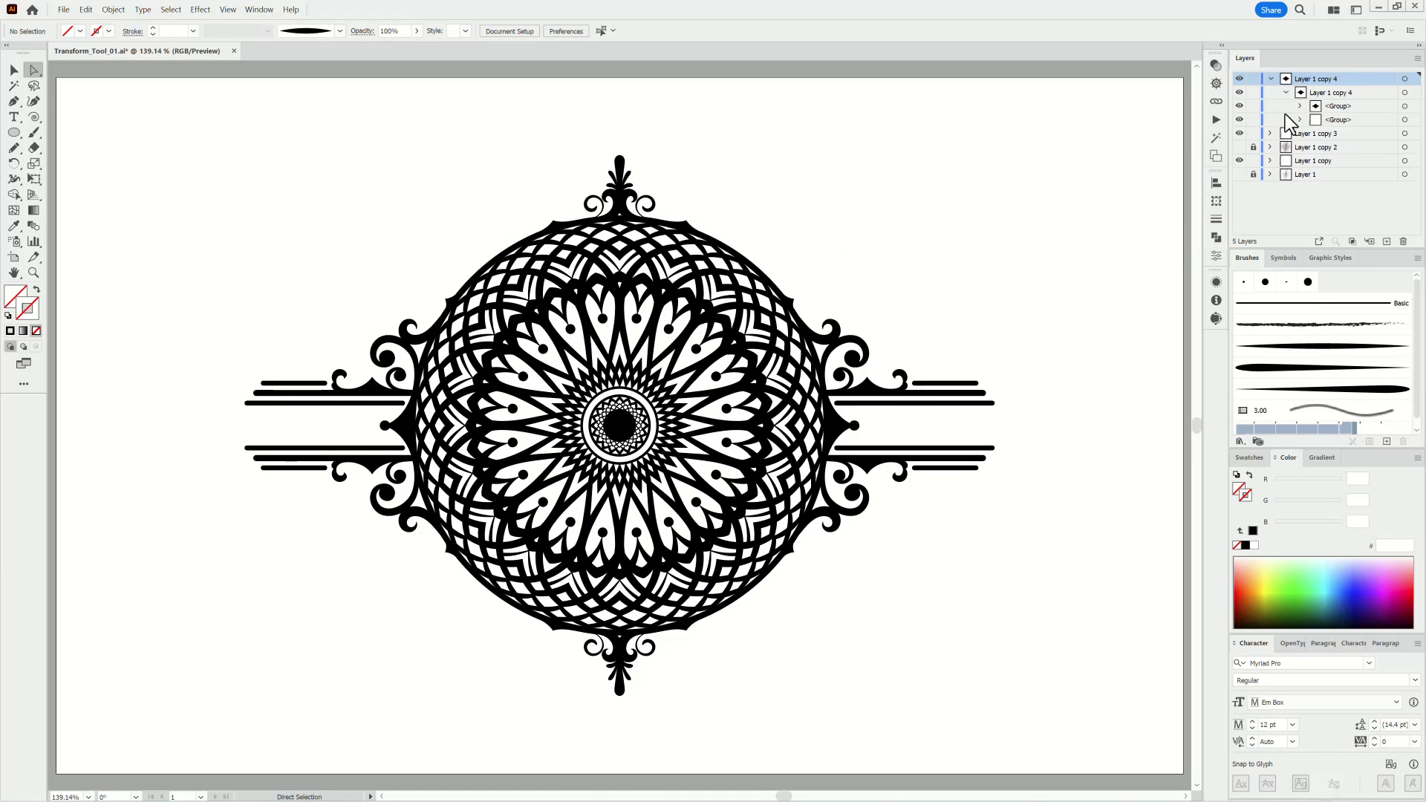
{"action": "left_click", "coordinate": [1300, 106]}
{"action": "left_click", "coordinate": [14, 86]}
{"action": "left_click", "coordinate": [1215, 138]}
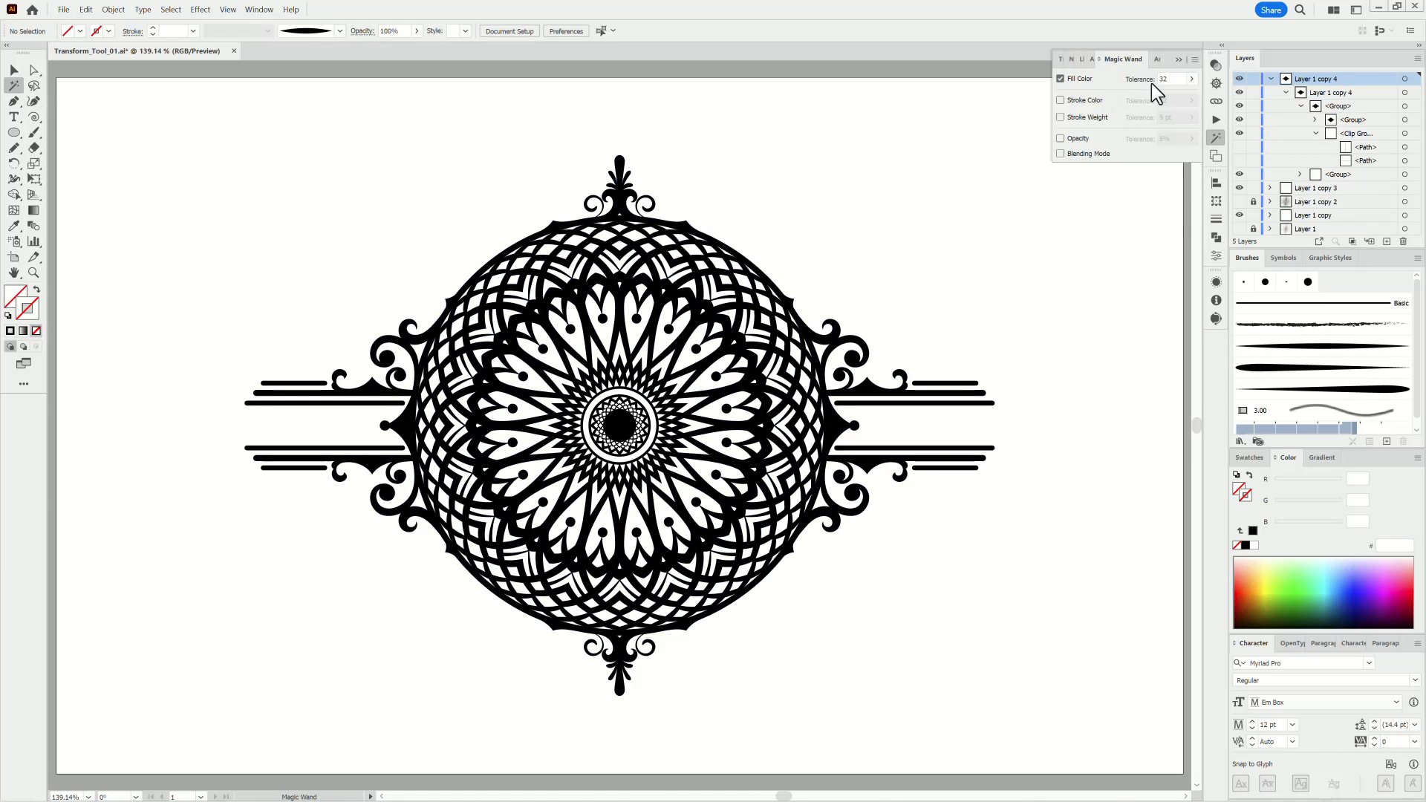
{"action": "left_click", "coordinate": [1146, 79]}
{"action": "type", "text": "0"}
{"action": "left_click", "coordinate": [622, 200]}
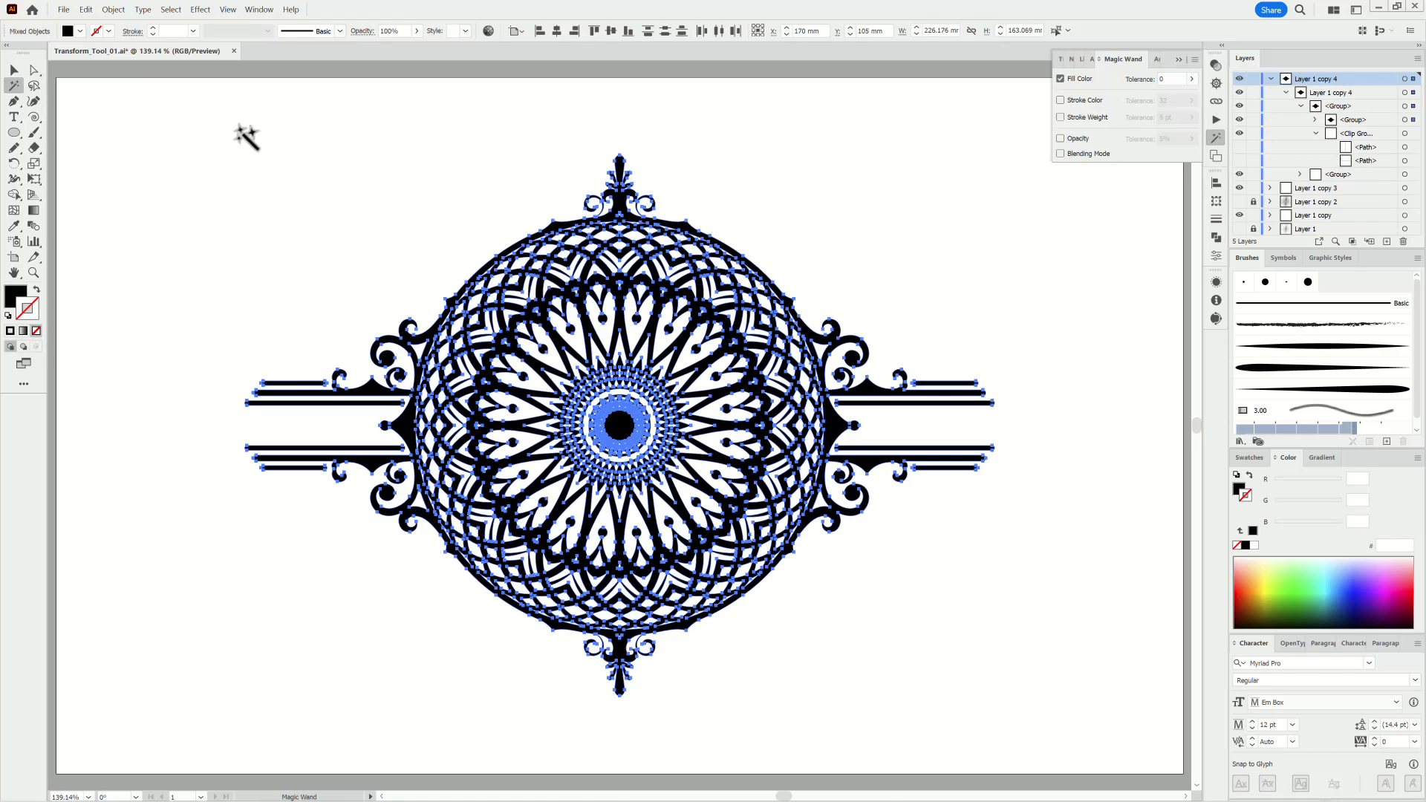
Step: Cut the selected black shapes, paste them in place on a new layer, and deselect them
{"action": "left_click", "coordinate": [85, 10]}
{"action": "left_click", "coordinate": [98, 49]}
{"action": "left_click", "coordinate": [1385, 242]}
{"action": "left_click", "coordinate": [86, 10]}
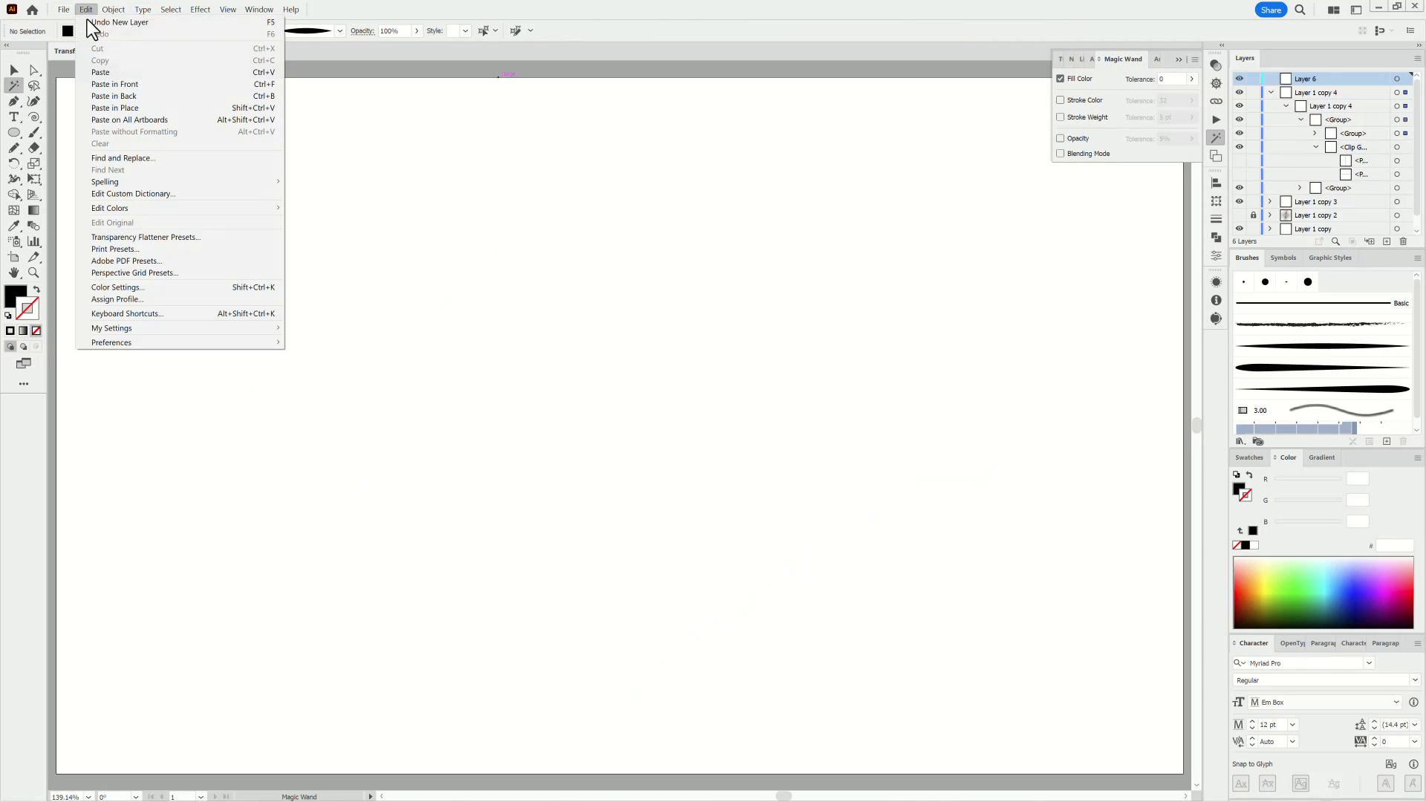
{"action": "left_click", "coordinate": [104, 107]}
{"action": "left_click", "coordinate": [1270, 92]}
{"action": "left_click", "coordinate": [170, 10]}
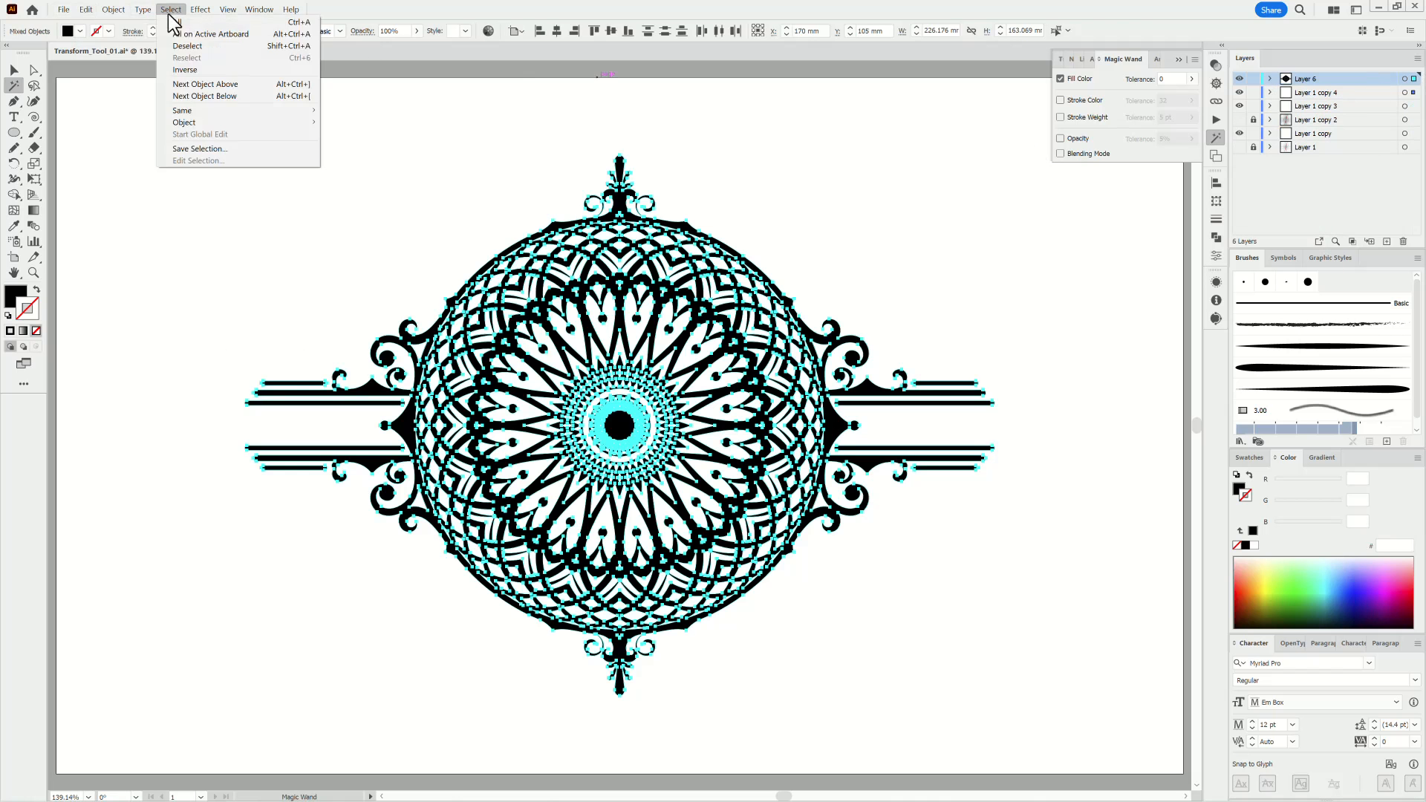
{"action": "left_click", "coordinate": [187, 46]}
Step: Check the leftover contents of Layer 1 copy 4 and Layer 1 copy 3, and delete both layers
{"action": "left_click", "coordinate": [1270, 107]}
{"action": "left_click", "coordinate": [1270, 93]}
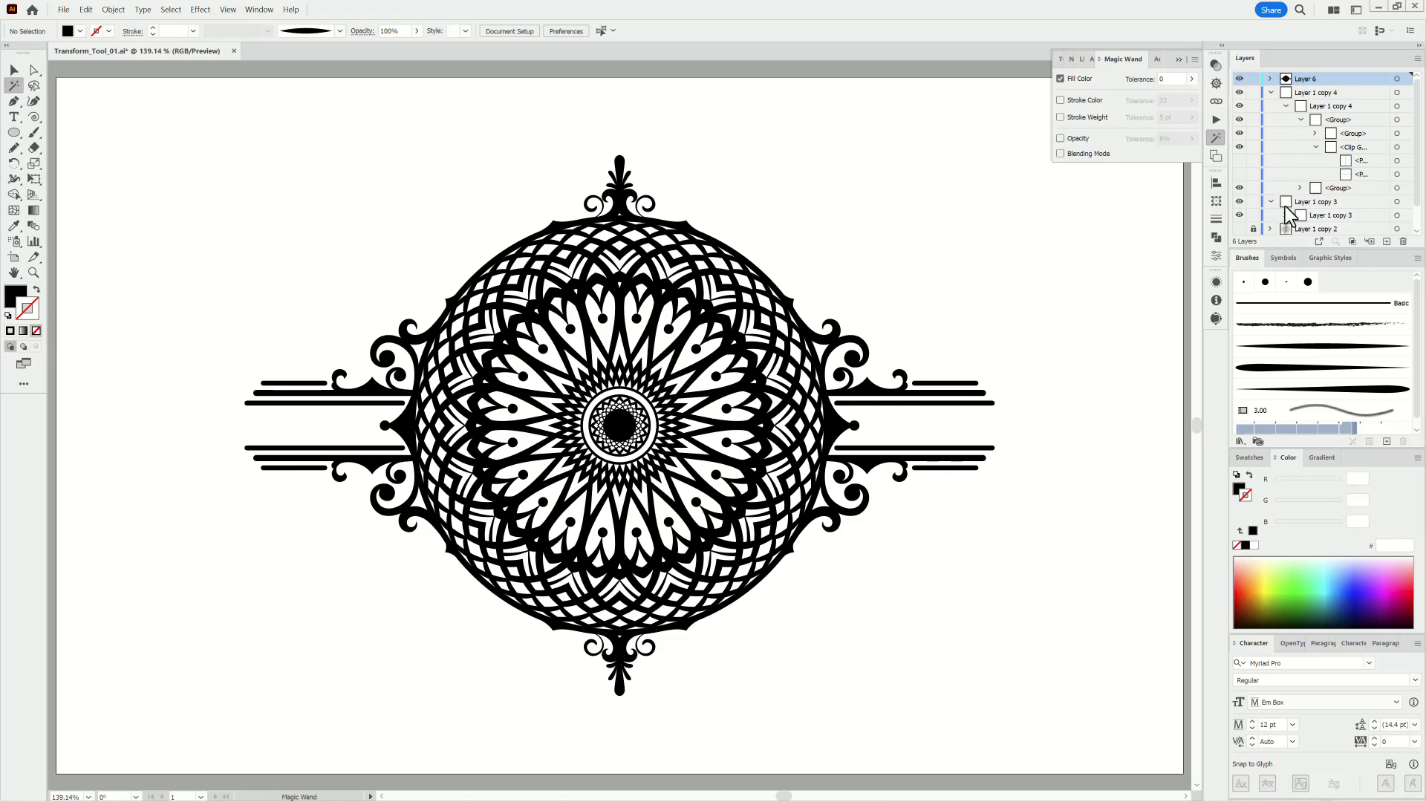
{"action": "left_click", "coordinate": [1286, 215]}
{"action": "scroll", "coordinate": [1374, 207], "scroll_direction": "down", "scroll_amount": 3}
{"action": "scroll", "coordinate": [1373, 204], "scroll_direction": "up", "scroll_amount": 3}
{"action": "left_click", "coordinate": [1327, 94]}
{"action": "left_click", "coordinate": [1271, 92]}
{"action": "left_click", "coordinate": [1355, 107], "text": "shift"}
{"action": "left_click", "coordinate": [1399, 241]}
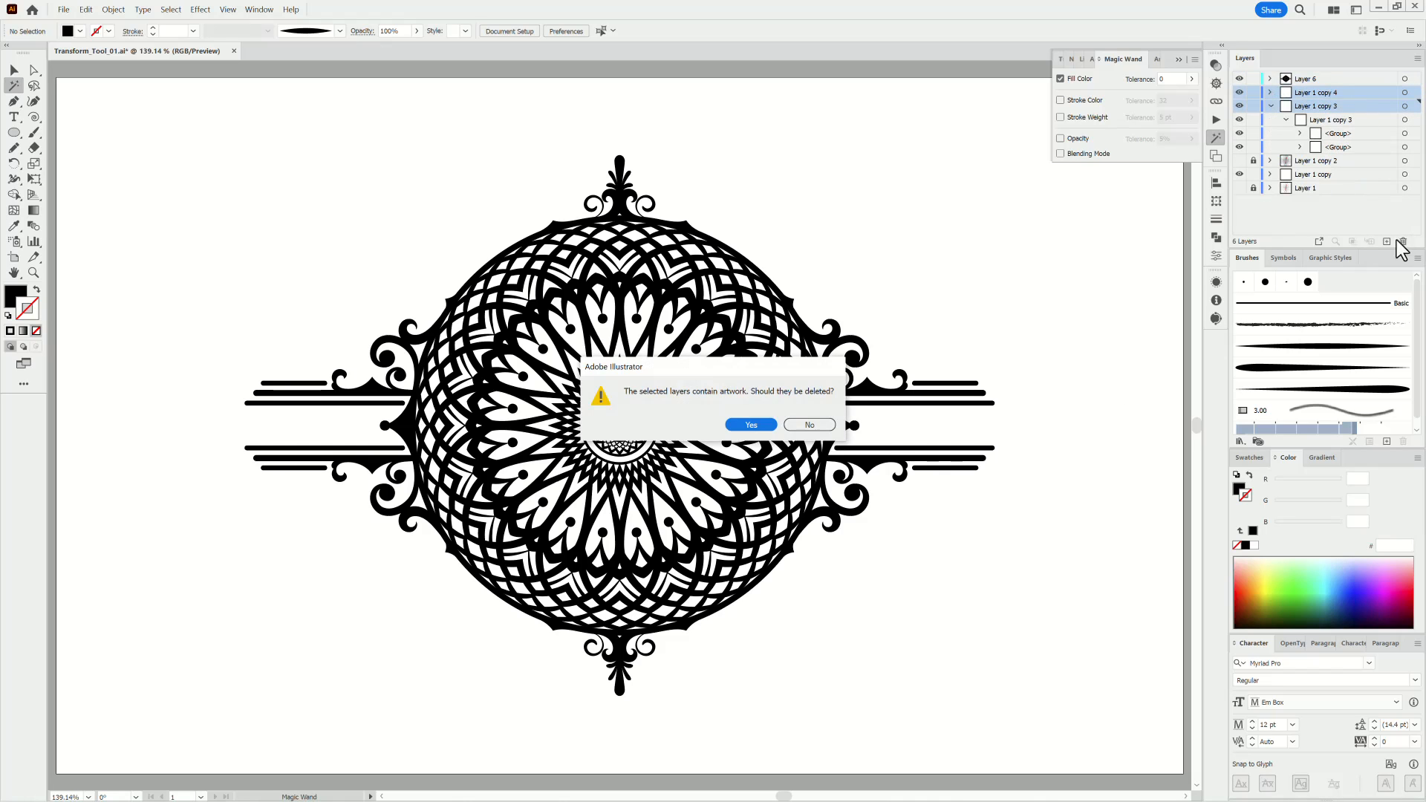
{"action": "left_click", "coordinate": [765, 426]}
Step: Delete the leftover Layer 1 copy together with its remaining artwork
{"action": "left_click", "coordinate": [1269, 79]}
{"action": "left_click", "coordinate": [1269, 79]}
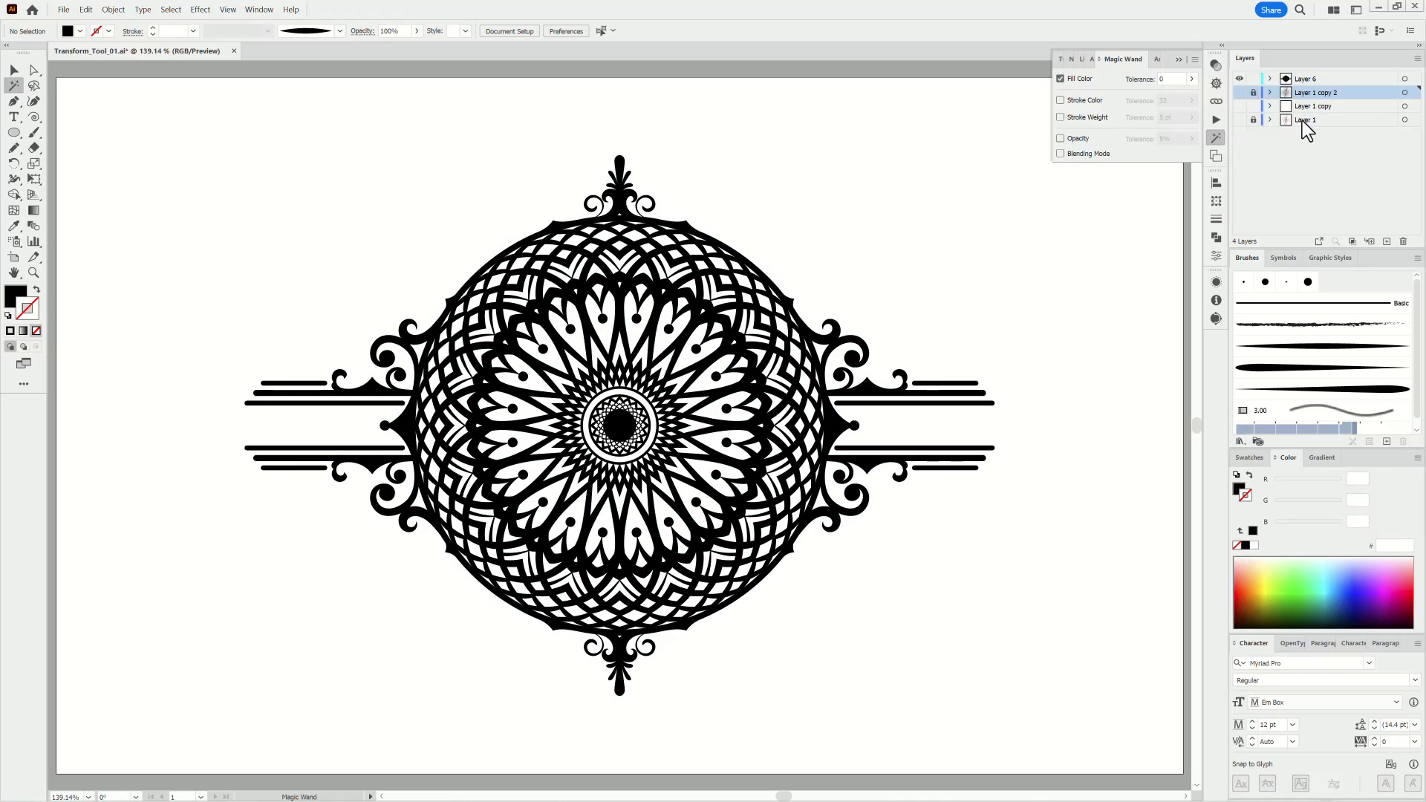
{"action": "left_click", "coordinate": [1328, 106]}
{"action": "left_click", "coordinate": [1401, 241]}
{"action": "left_click", "coordinate": [764, 425]}
Step: Examine the two compound paths on Layer 6 by temporarily hiding each one
{"action": "left_click", "coordinate": [1271, 80]}
{"action": "left_click", "coordinate": [1239, 215]}
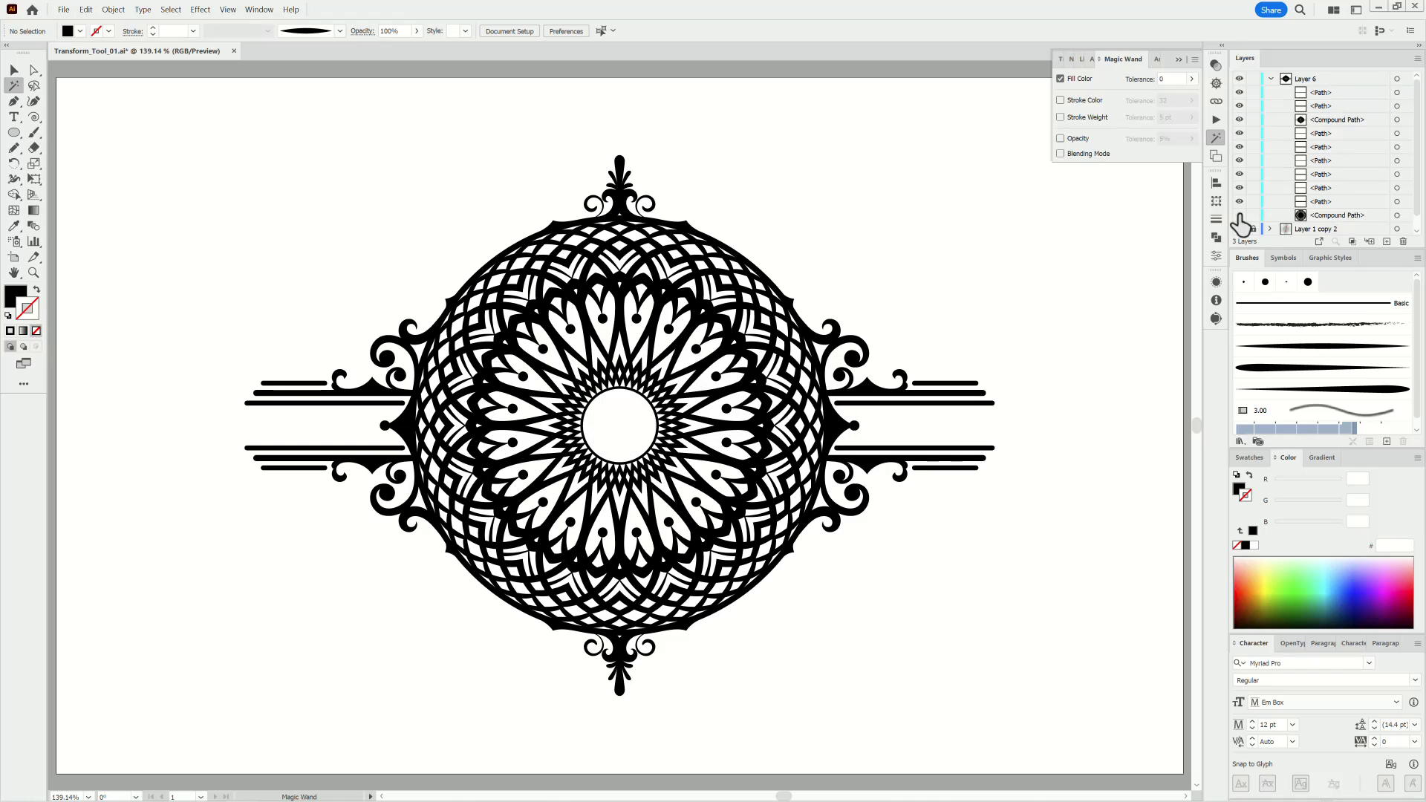
{"action": "left_click", "coordinate": [1239, 216]}
{"action": "left_click", "coordinate": [1239, 120]}
{"action": "left_click", "coordinate": [1239, 119]}
{"action": "left_click", "coordinate": [1271, 79]}
Step: Close the Magic Wand options and save the document
{"action": "left_click", "coordinate": [1215, 138]}
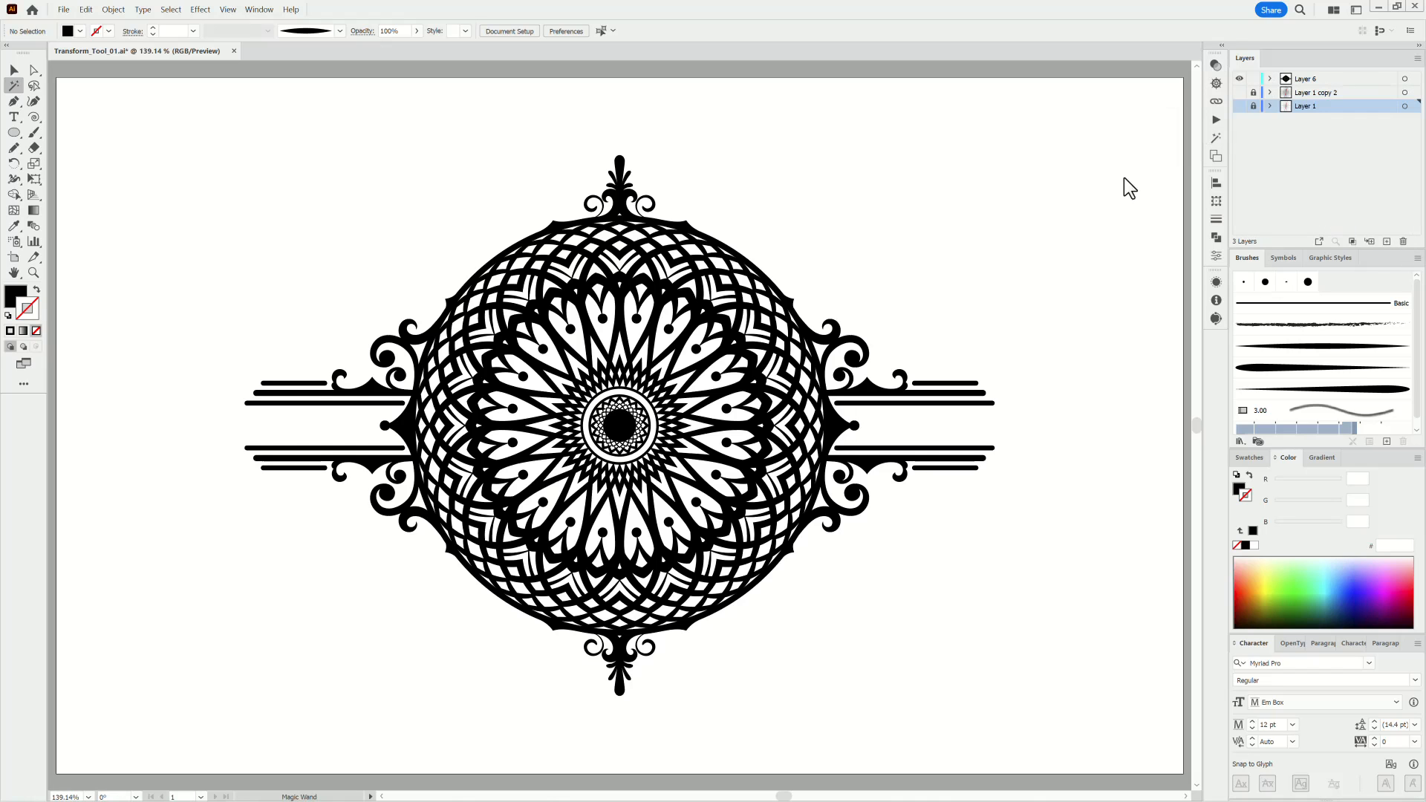
{"action": "left_click", "coordinate": [63, 9]}
{"action": "left_click", "coordinate": [74, 111]}
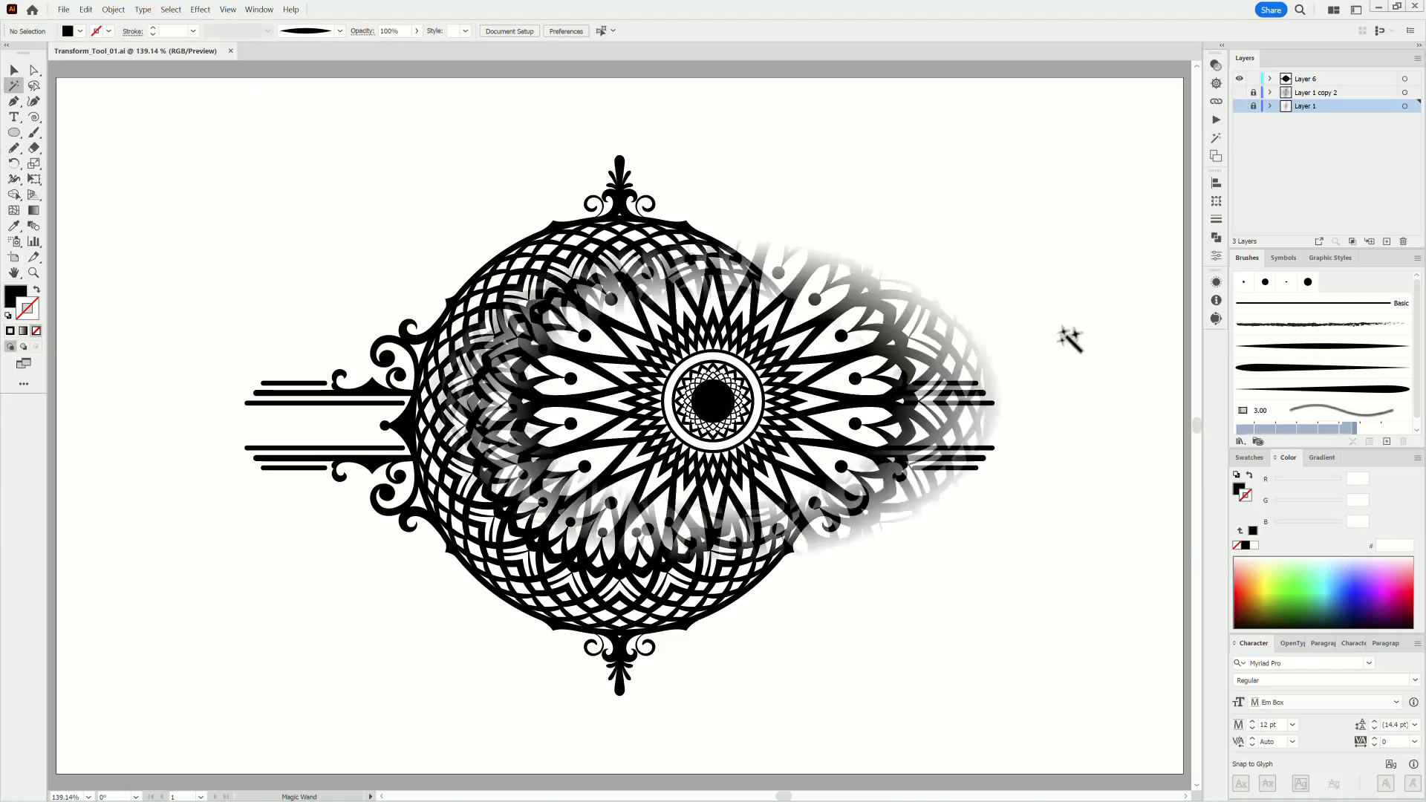